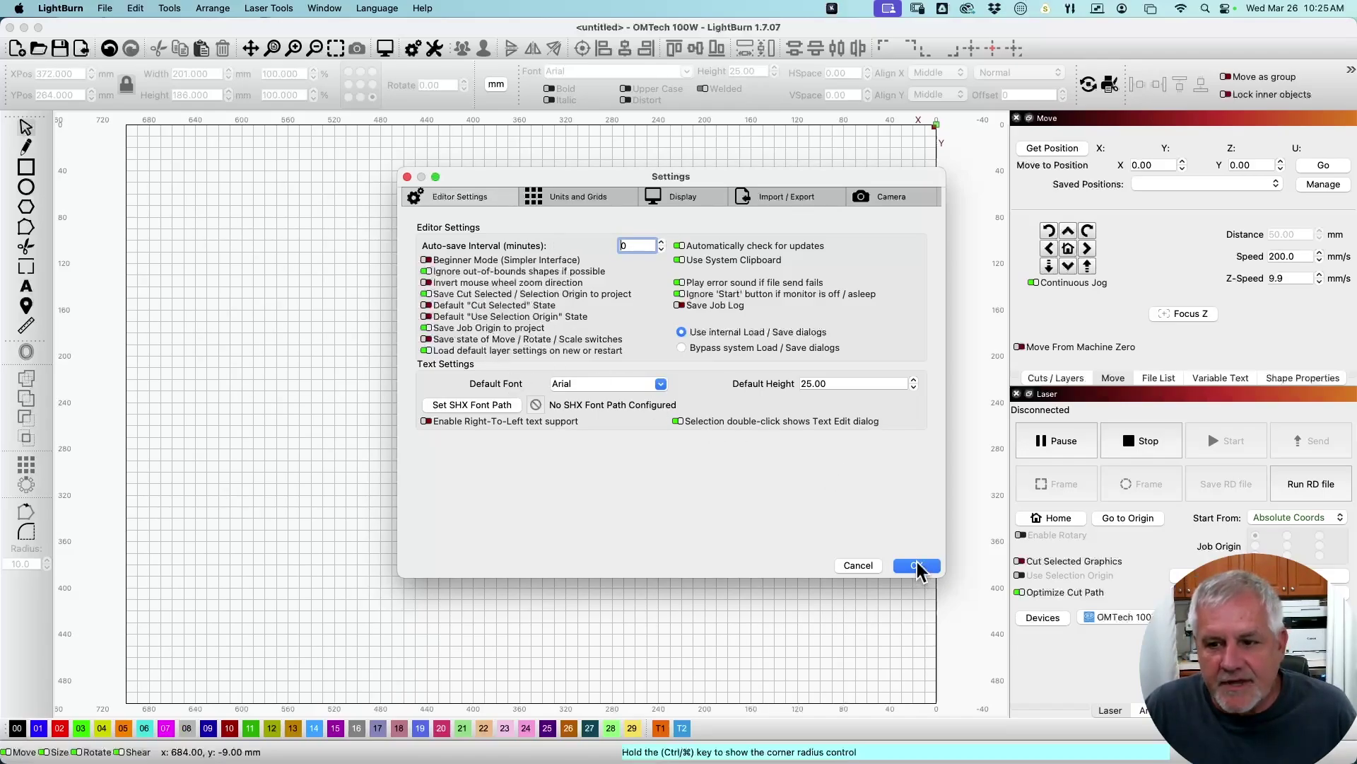
# Accept the editor settings, show the Arrange and Arrange (long) toolbars, and bring up the cut layers list.
pyautogui.click(917, 565)
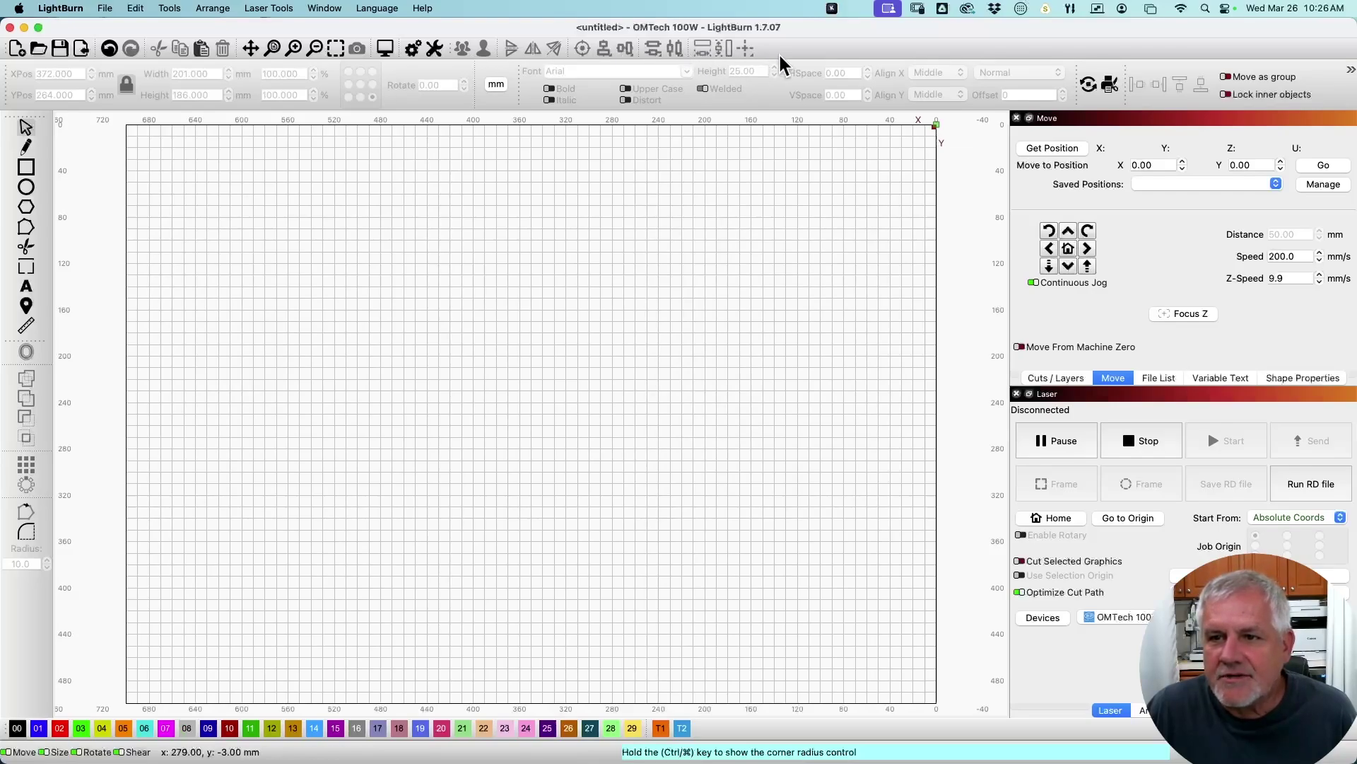
pyautogui.click(334, 9)
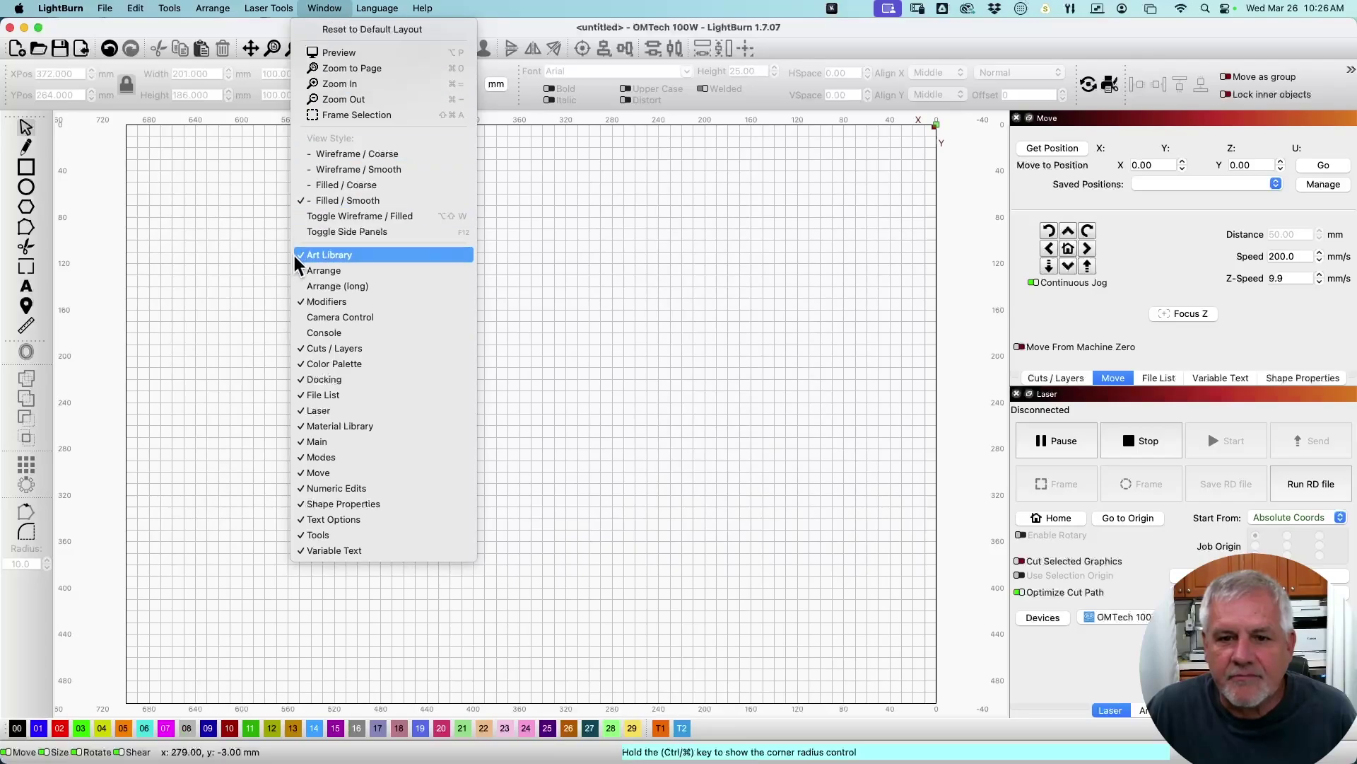
pyautogui.click(308, 269)
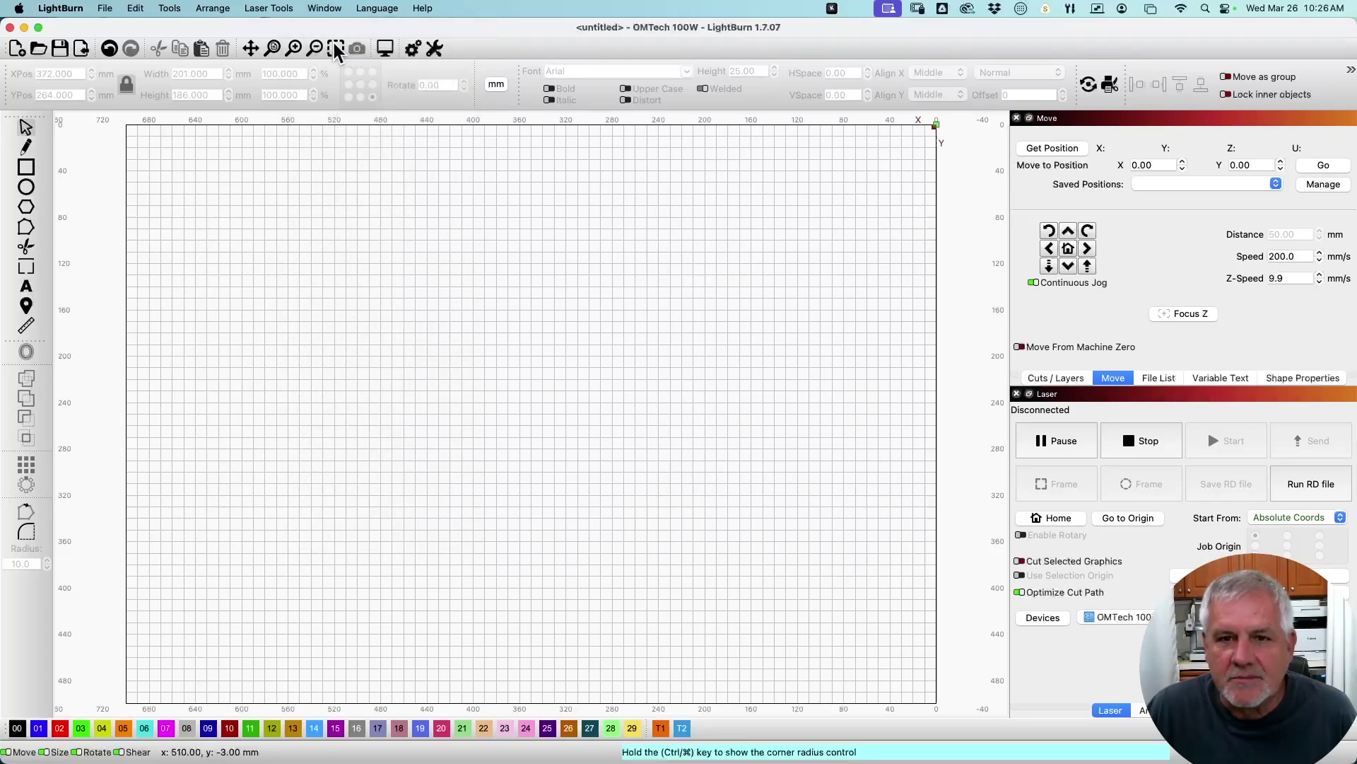
pyautogui.click(337, 9)
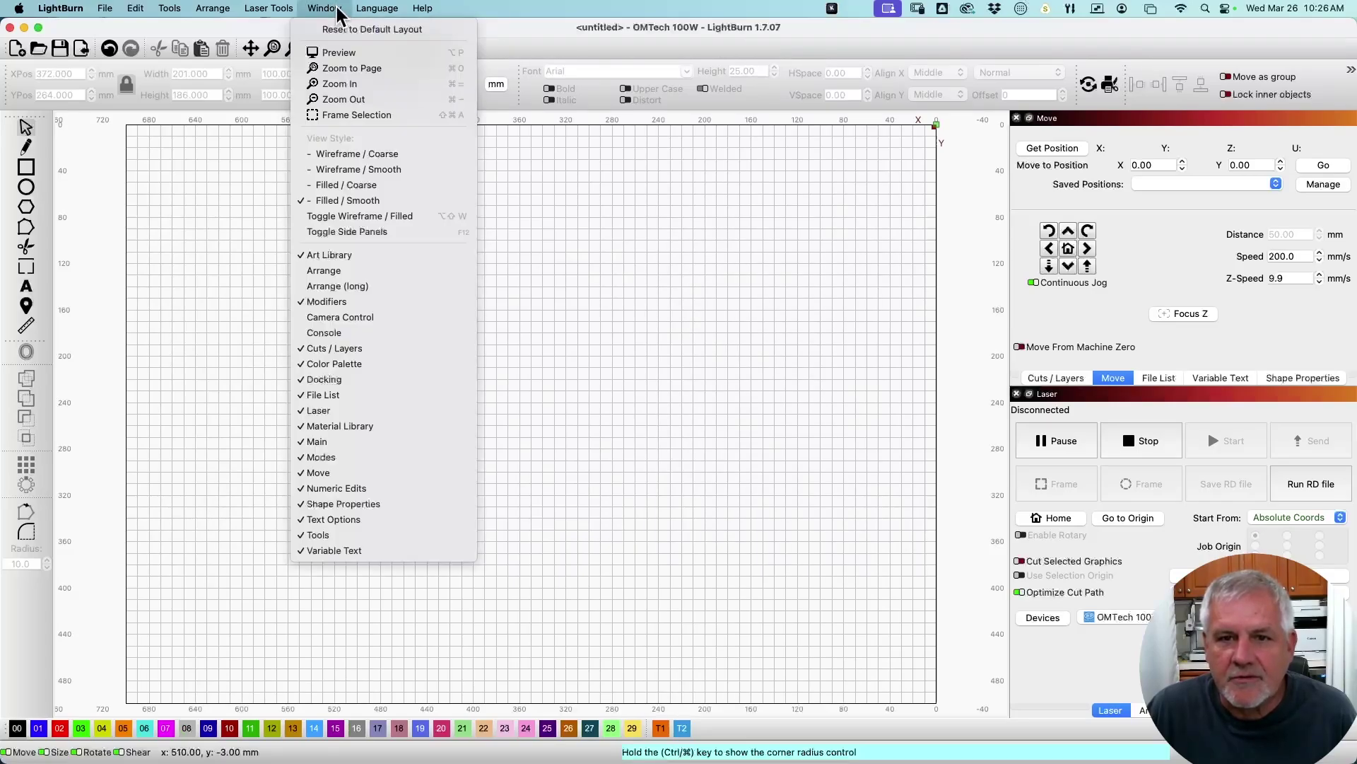
pyautogui.click(338, 287)
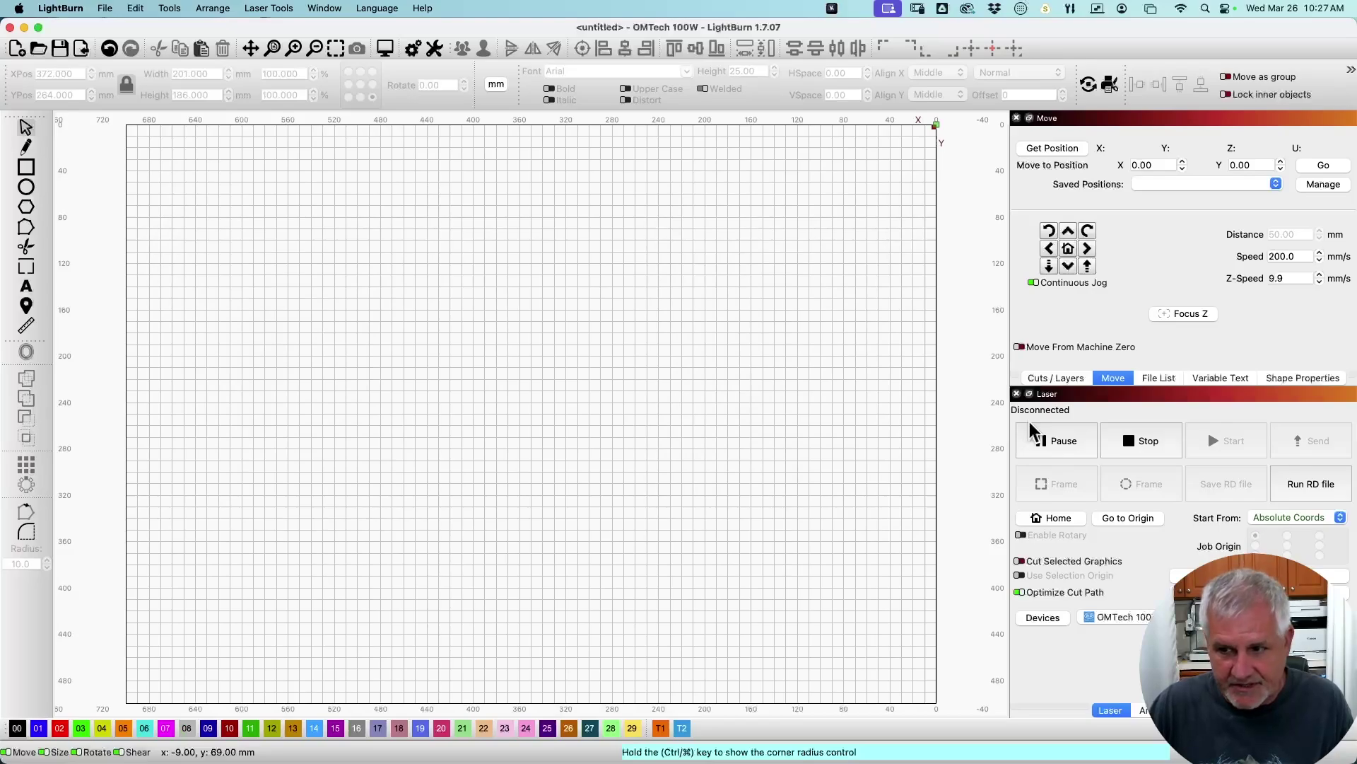
pyautogui.click(1056, 378)
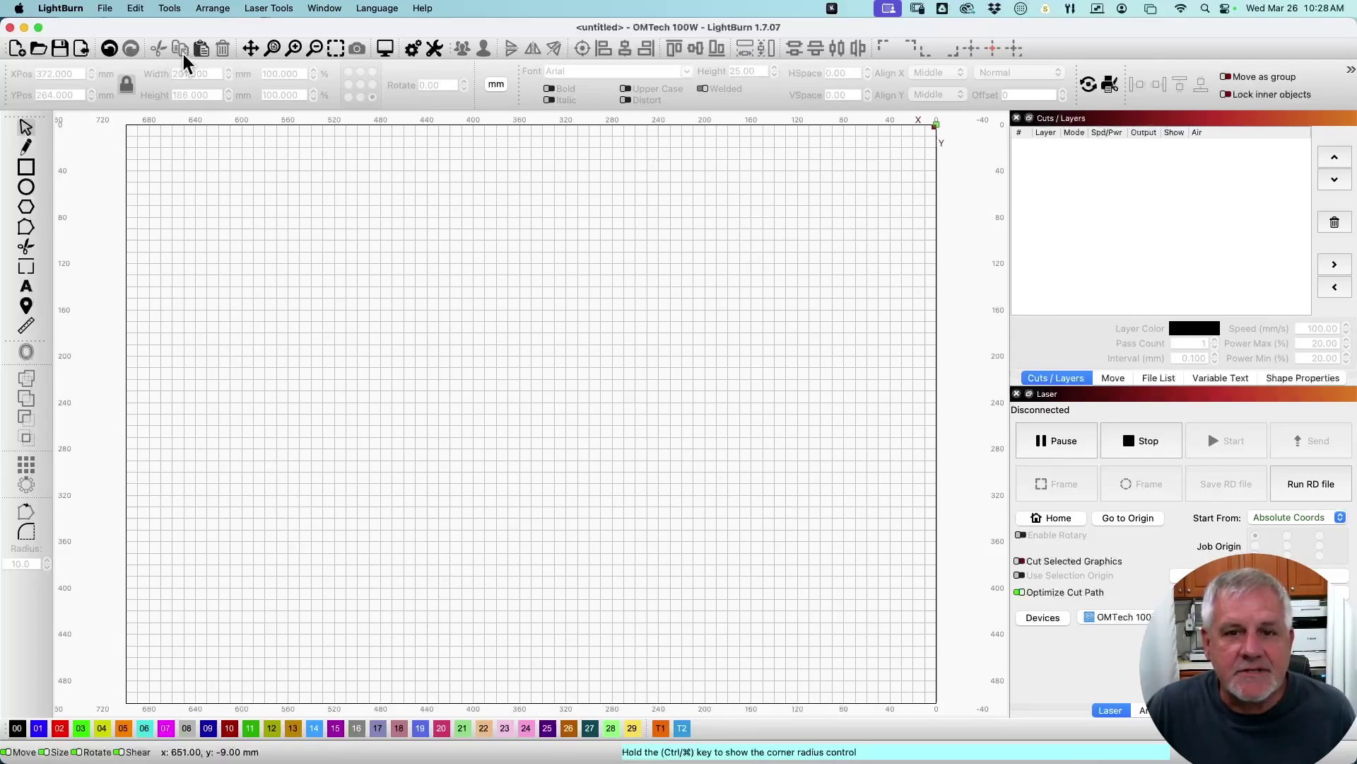
# Examine the workspace by panning the grid, fitting the page to the view, and zooming in and out.
pyautogui.click(250, 48)
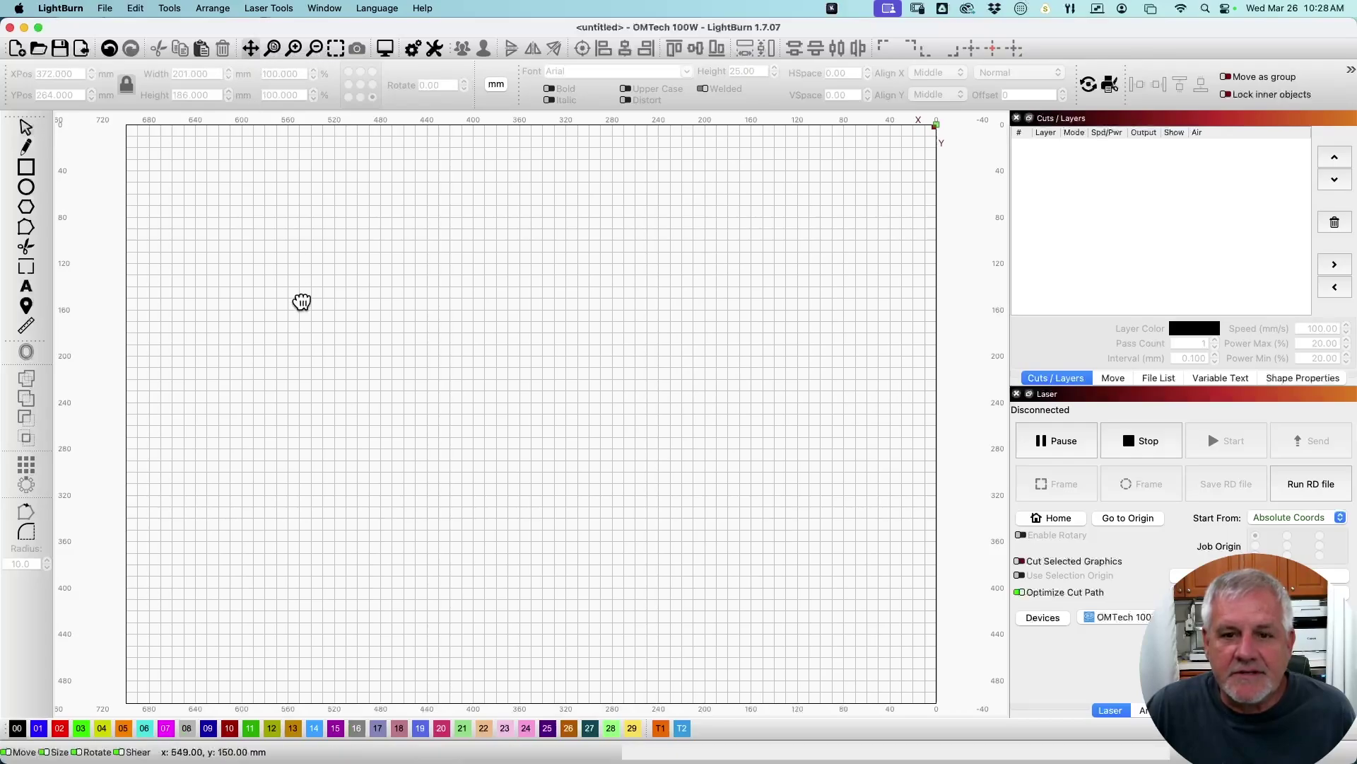
pyautogui.moveTo(297, 300)
pyautogui.mouseDown()
pyautogui.moveTo(497, 363)
pyautogui.moveTo(454, 266)
pyautogui.moveTo(424, 282)
pyautogui.moveTo(415, 321)
pyautogui.moveTo(367, 325)
pyautogui.moveTo(323, 294)
pyautogui.moveTo(305, 325)
pyautogui.mouseUp()
pyautogui.press('Escape')
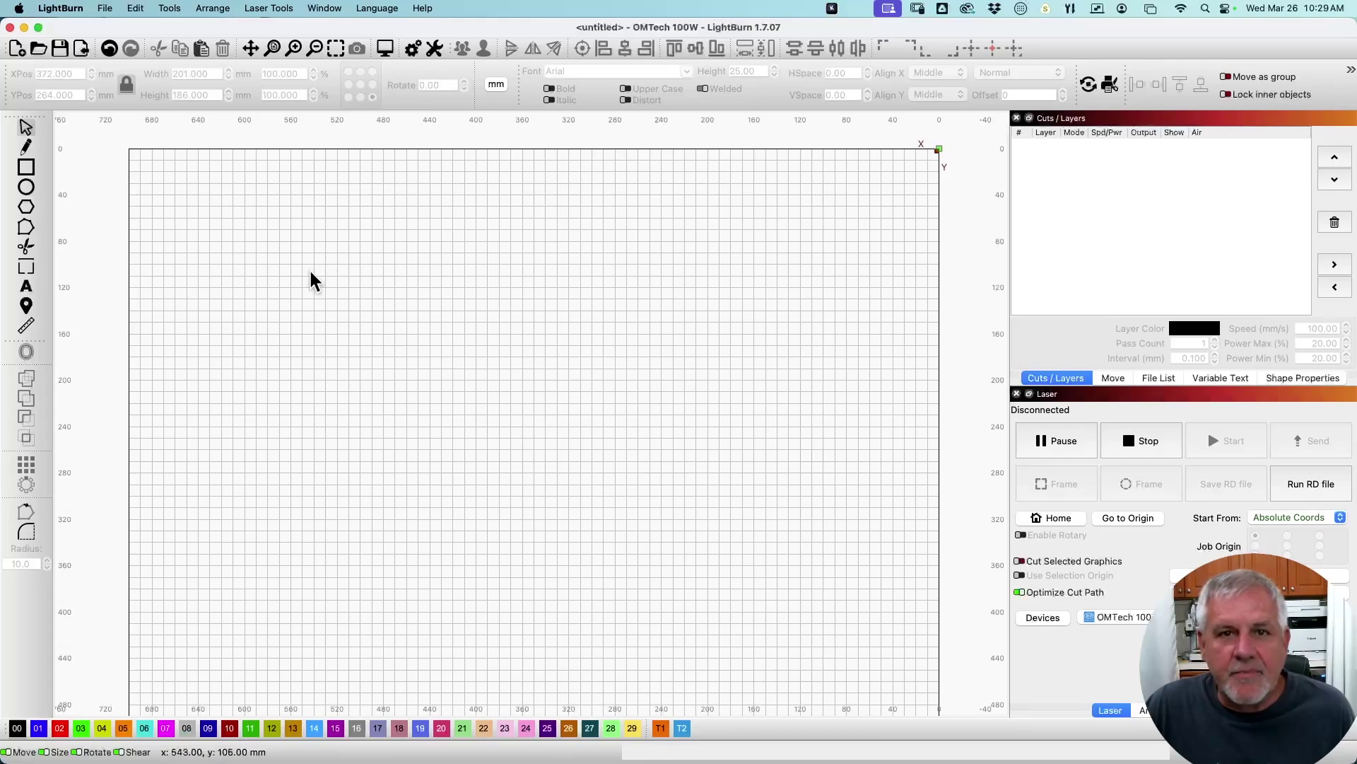
pyautogui.moveTo(305, 252); pyautogui.dragTo(339, 240)
pyautogui.press('space')
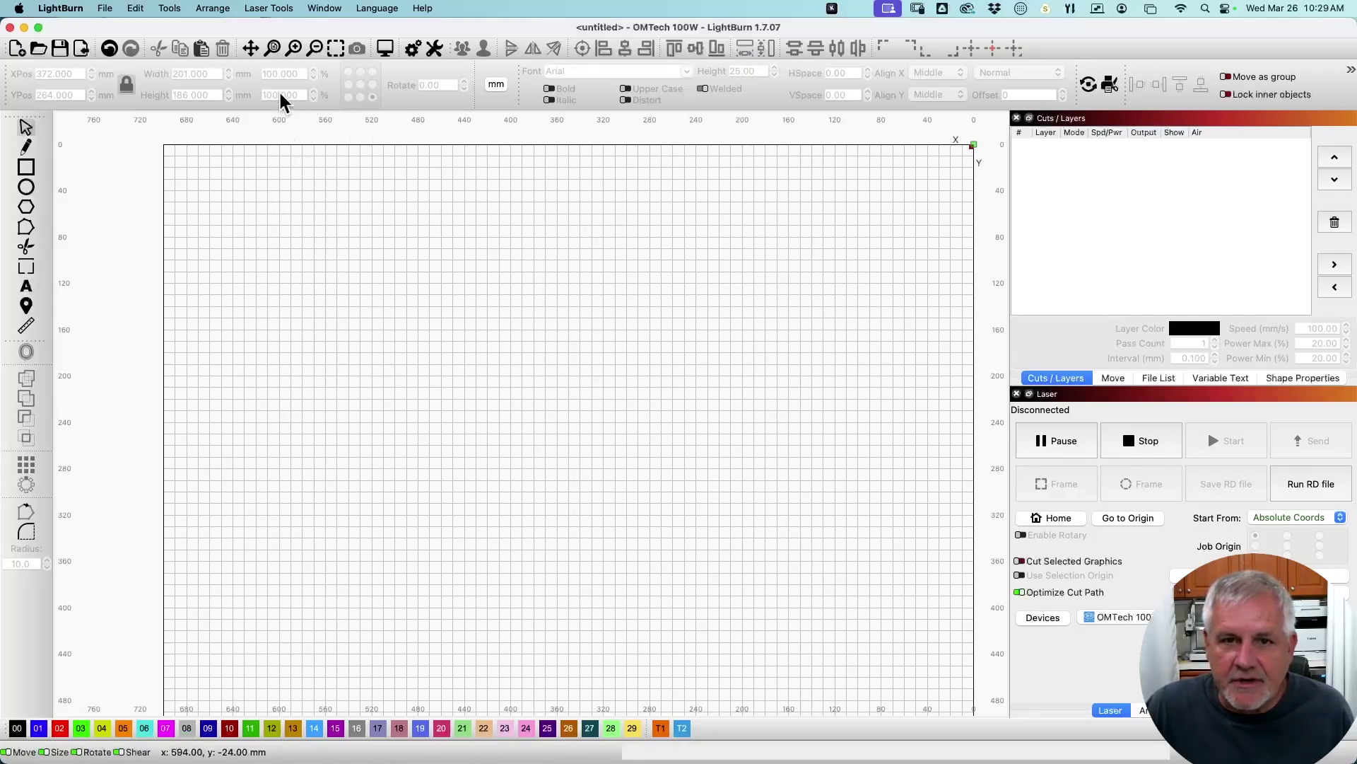
pyautogui.click(273, 52)
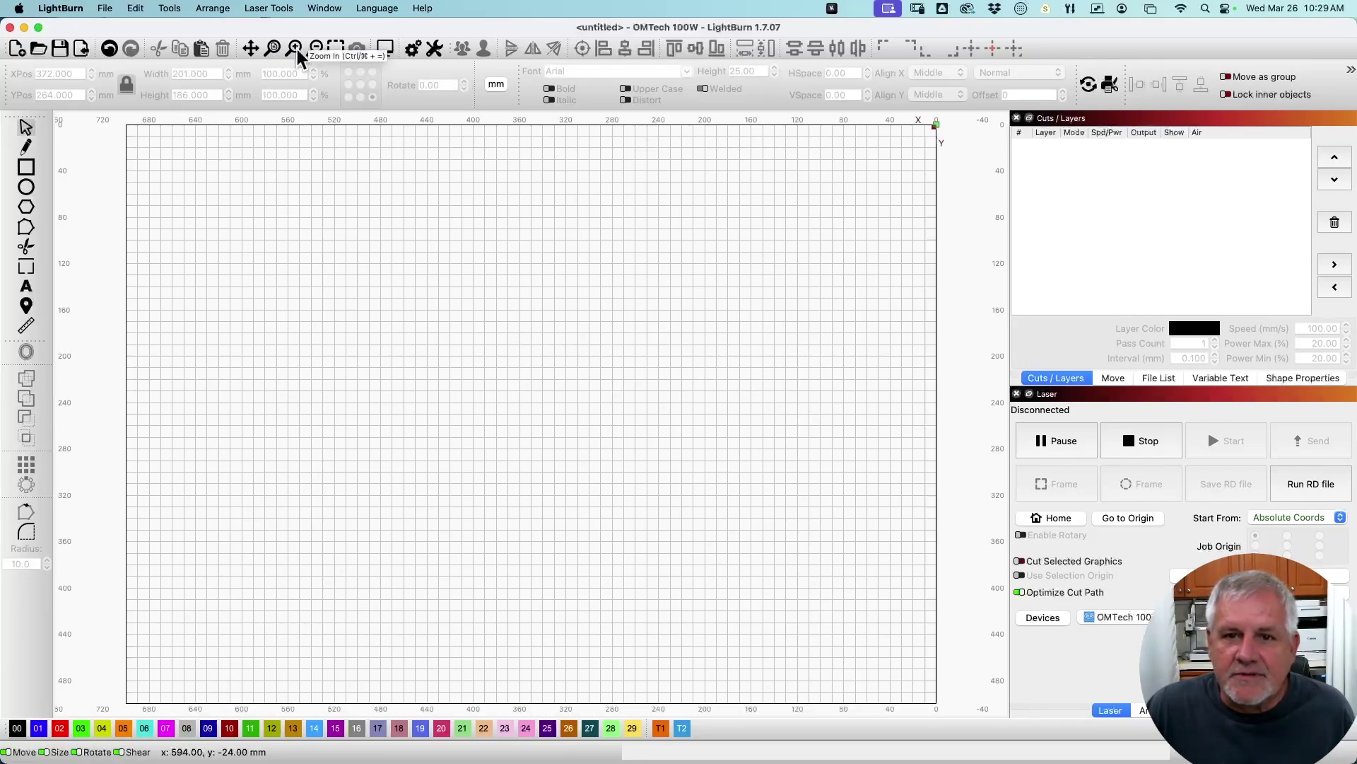
pyautogui.click(297, 49)
pyautogui.click(316, 49)
pyautogui.click(317, 49)
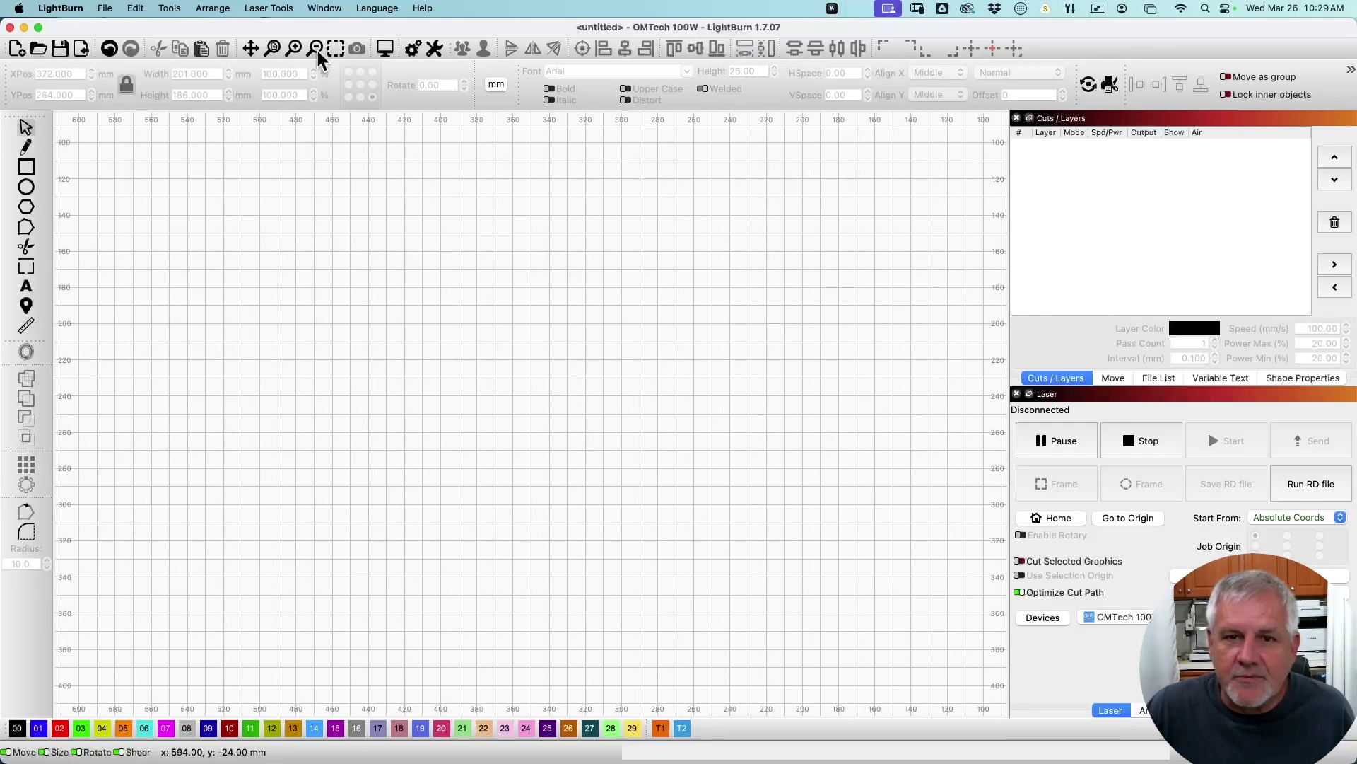
pyautogui.click(317, 49)
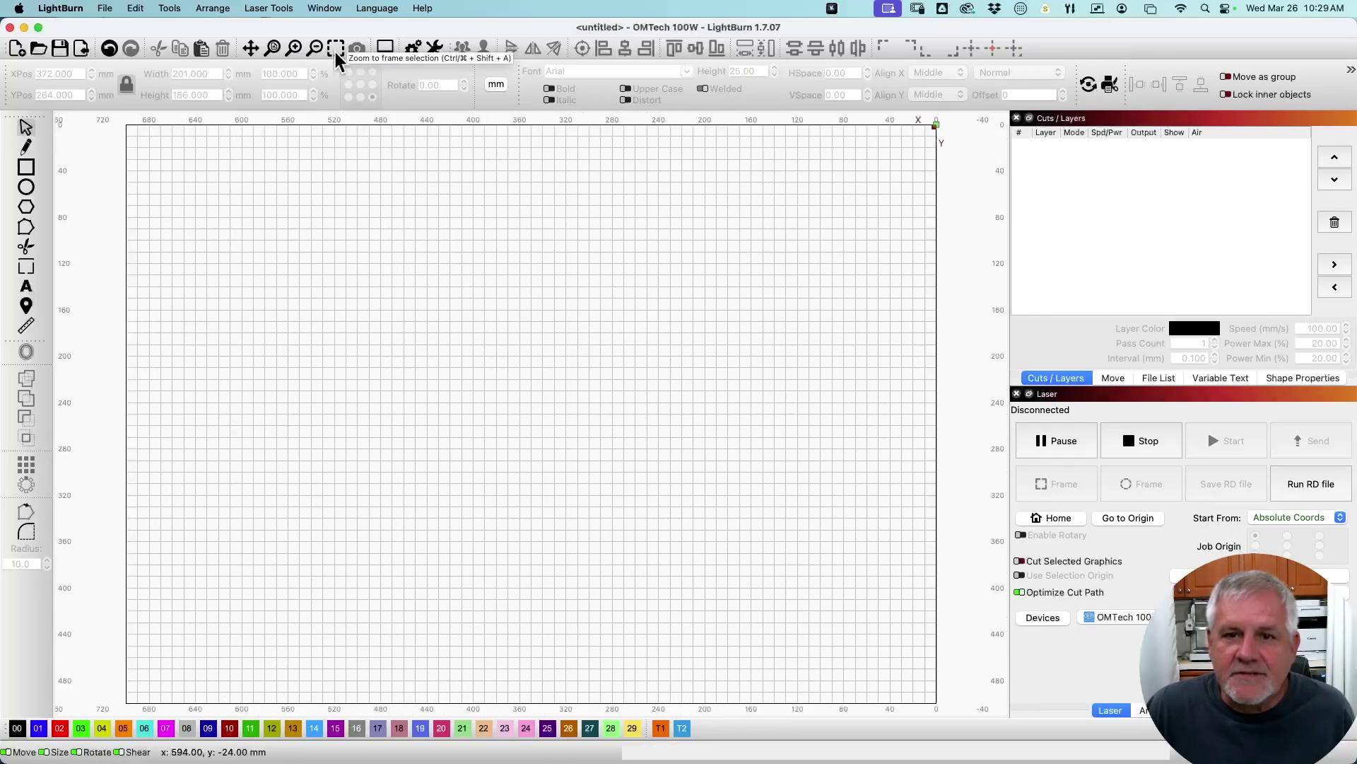
# Draw a rectangle about 159 × 84 mm in the upper-left part of the bed and frame it in the view.
pyautogui.click(26, 167)
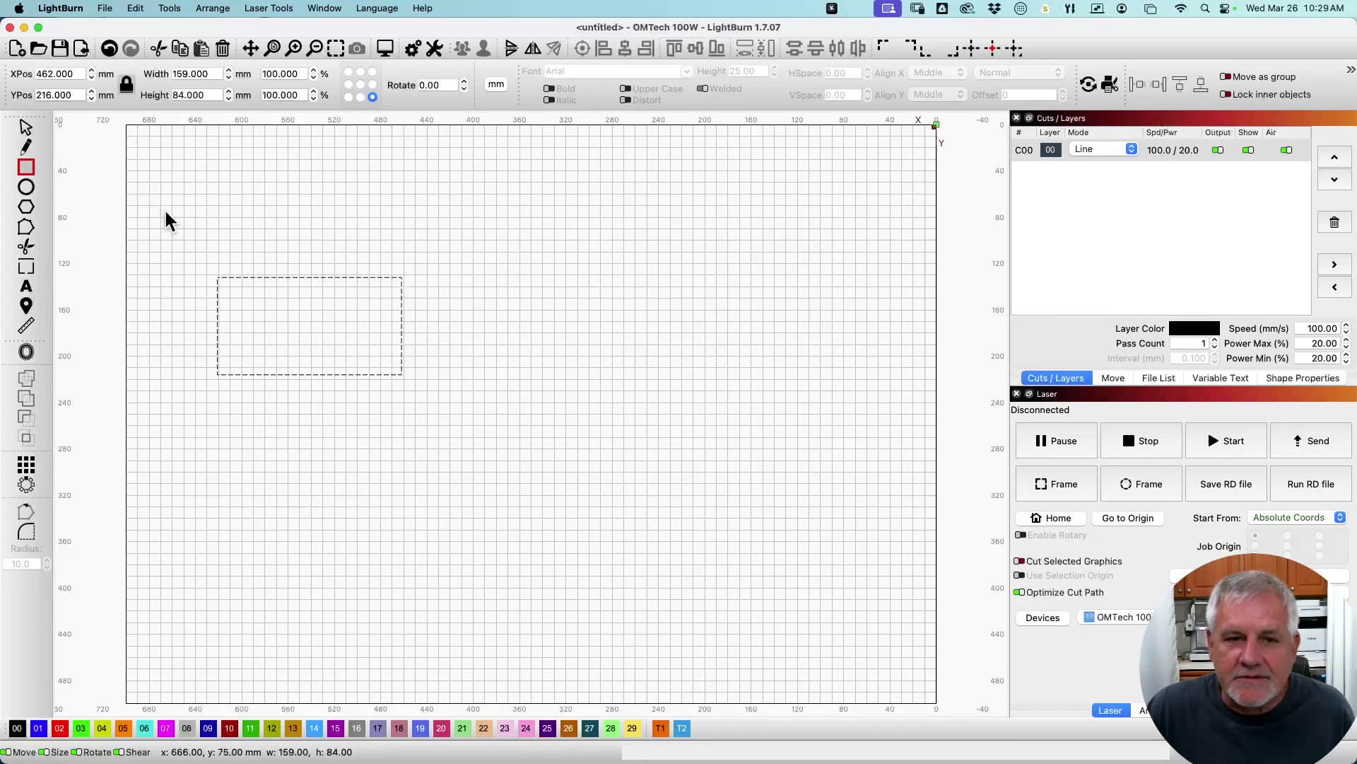
pyautogui.click(25, 127)
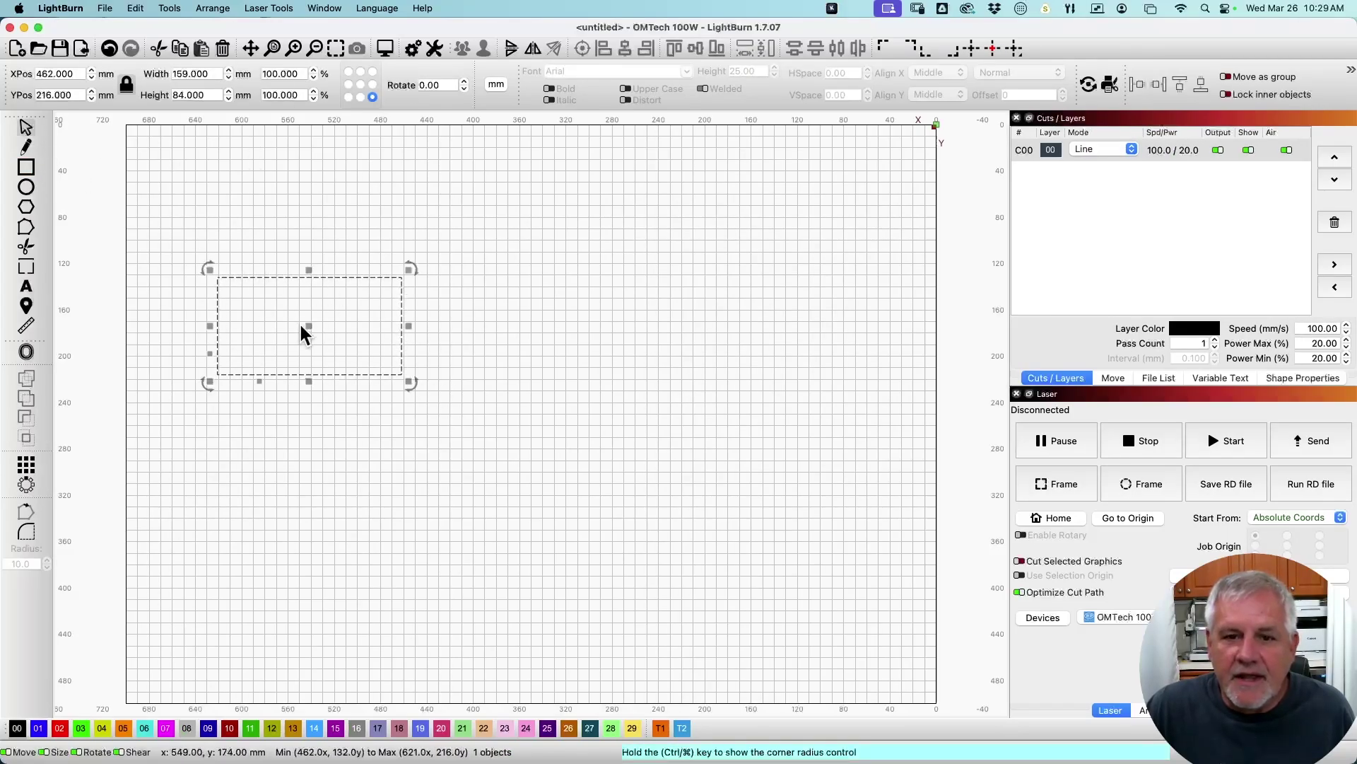
pyautogui.click(221, 203)
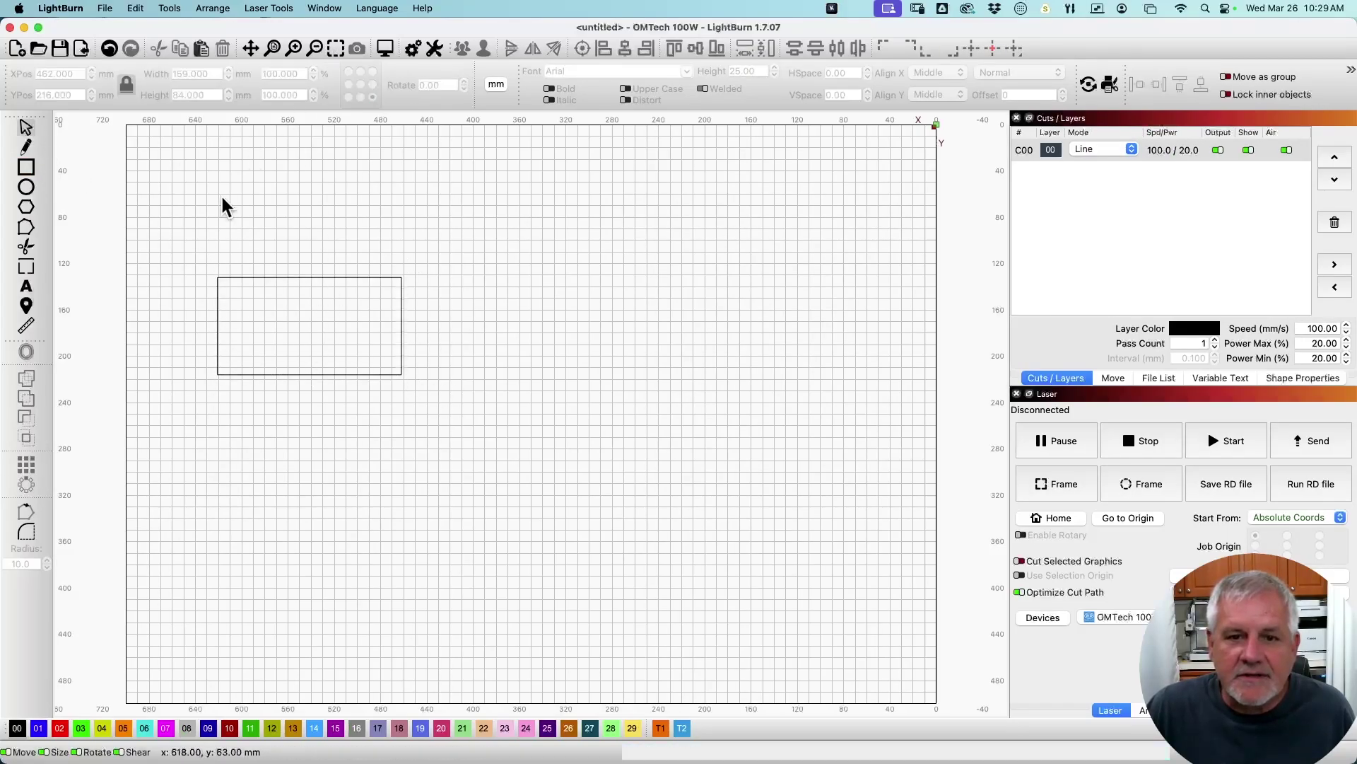
pyautogui.click(338, 57)
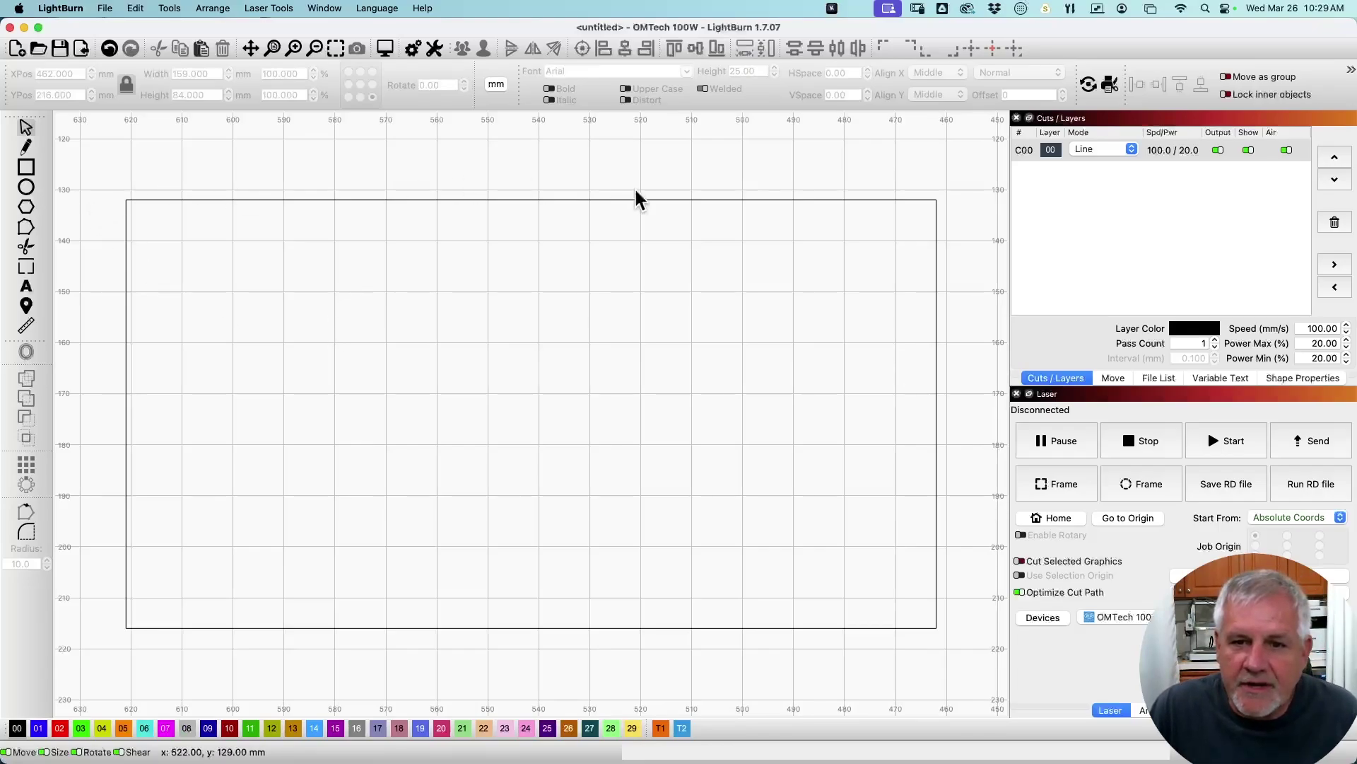
pyautogui.press('super+shift+a')
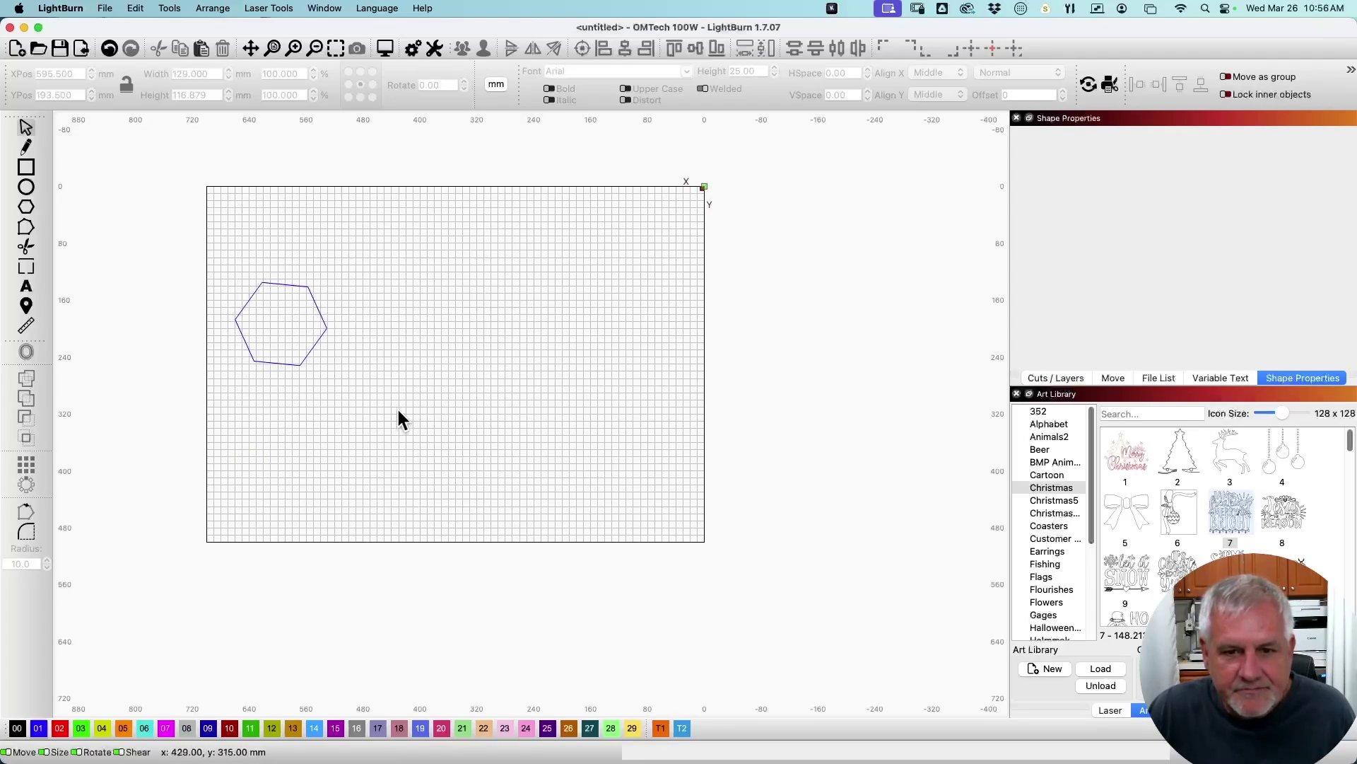
# Draw two rectangles beside the hexagon, about 120 × 108 mm to its upper right and about 102 × 114 mm to its lower right.
pyautogui.moveTo(427, 397); pyautogui.dragTo(306, 338)
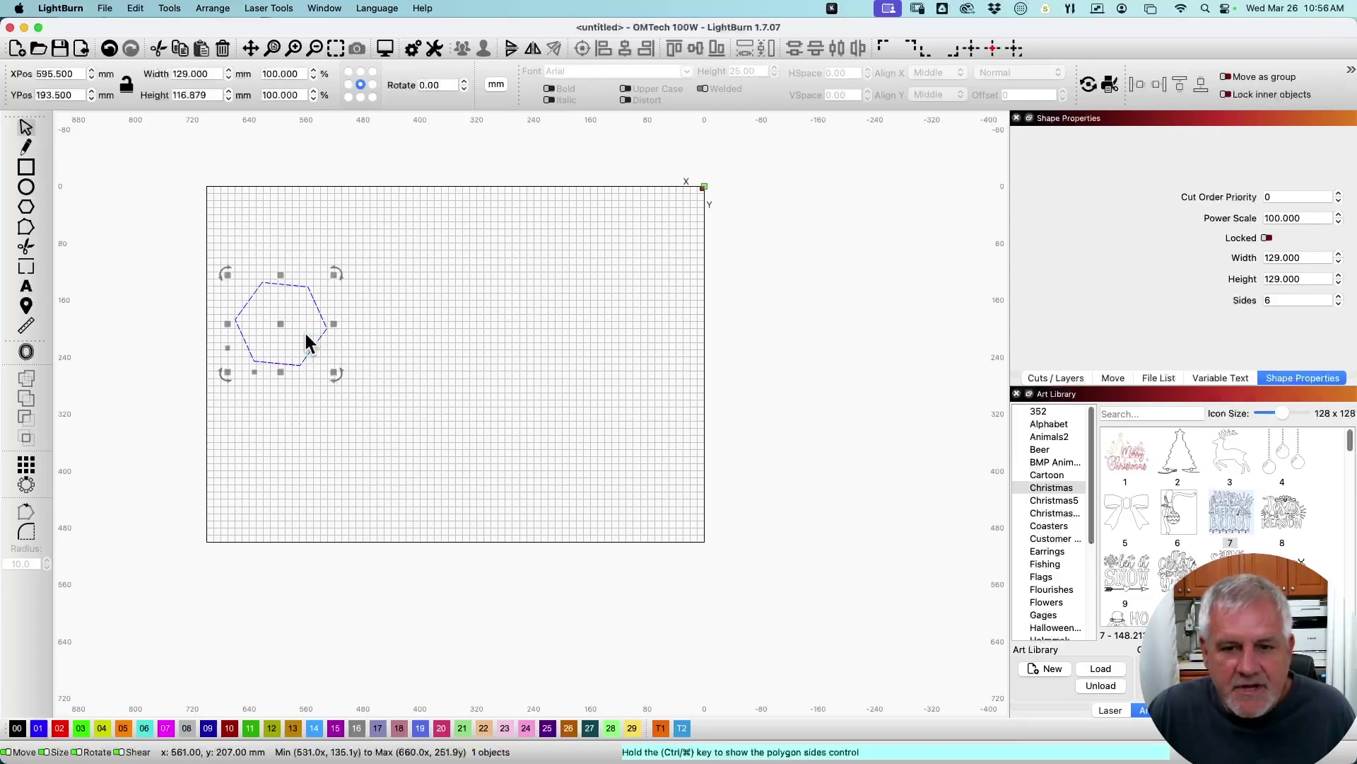
pyautogui.click(28, 169)
pyautogui.moveTo(355, 216); pyautogui.dragTo(440, 293)
pyautogui.moveTo(400, 407); pyautogui.dragTo(472, 487)
pyautogui.click(25, 129)
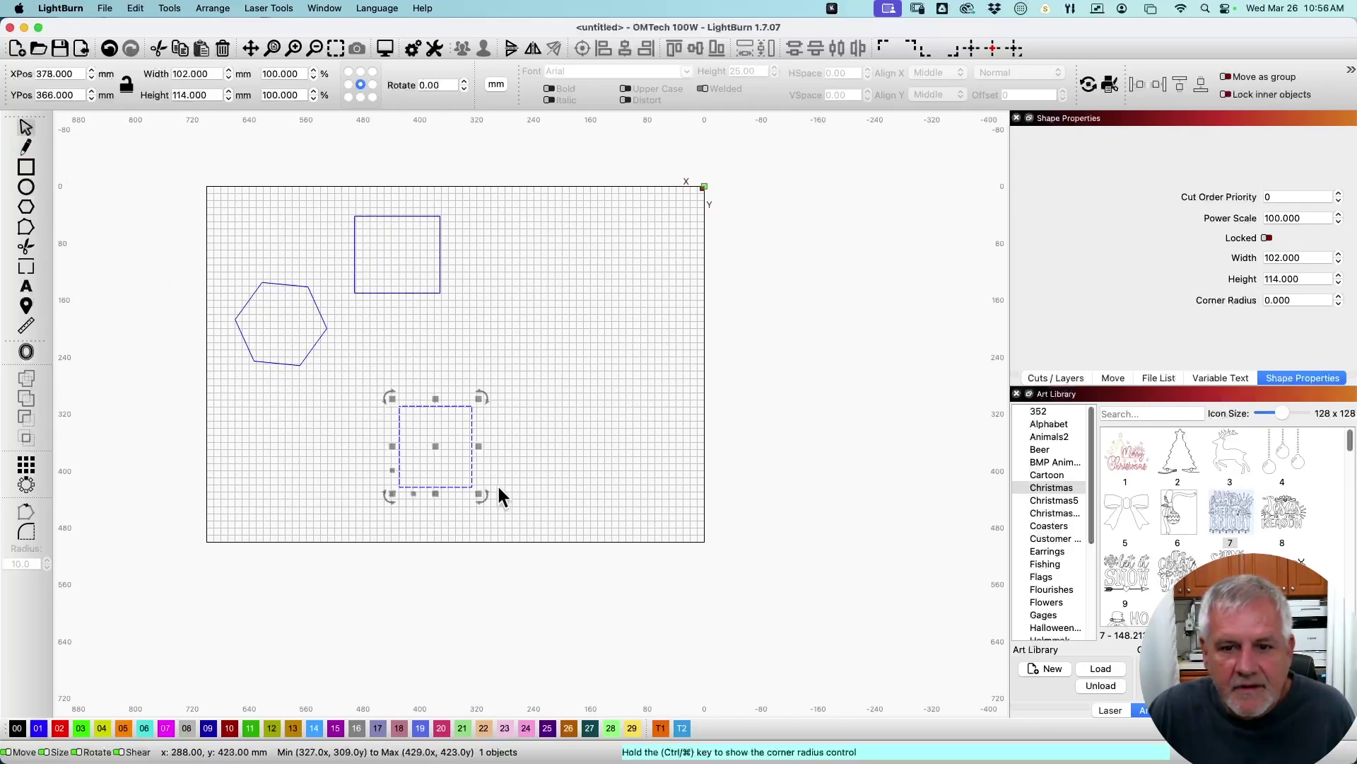
# Select the hexagon and both rectangles with one crossing selection that only touches them, and clear the selection.
pyautogui.click(584, 435)
pyautogui.moveTo(532, 431); pyautogui.dragTo(323, 287)
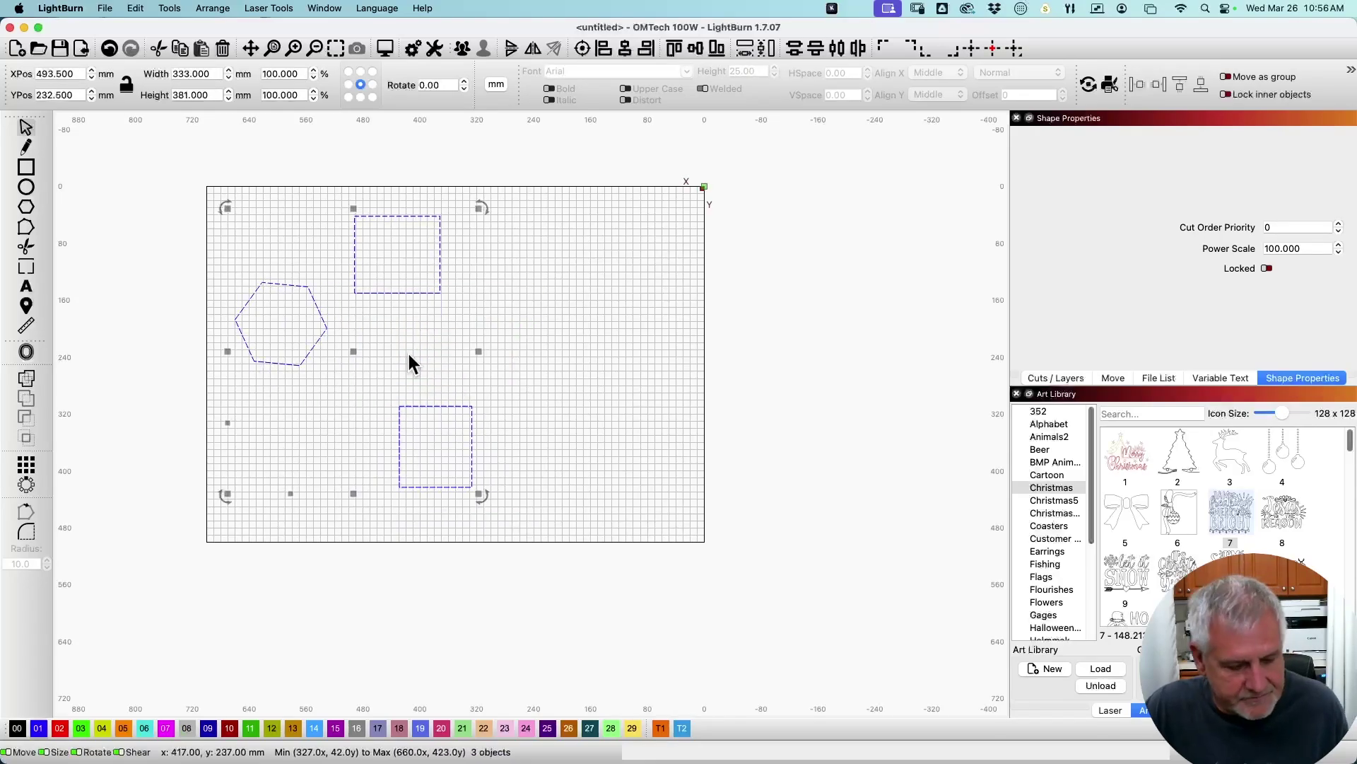
pyautogui.press('Escape')
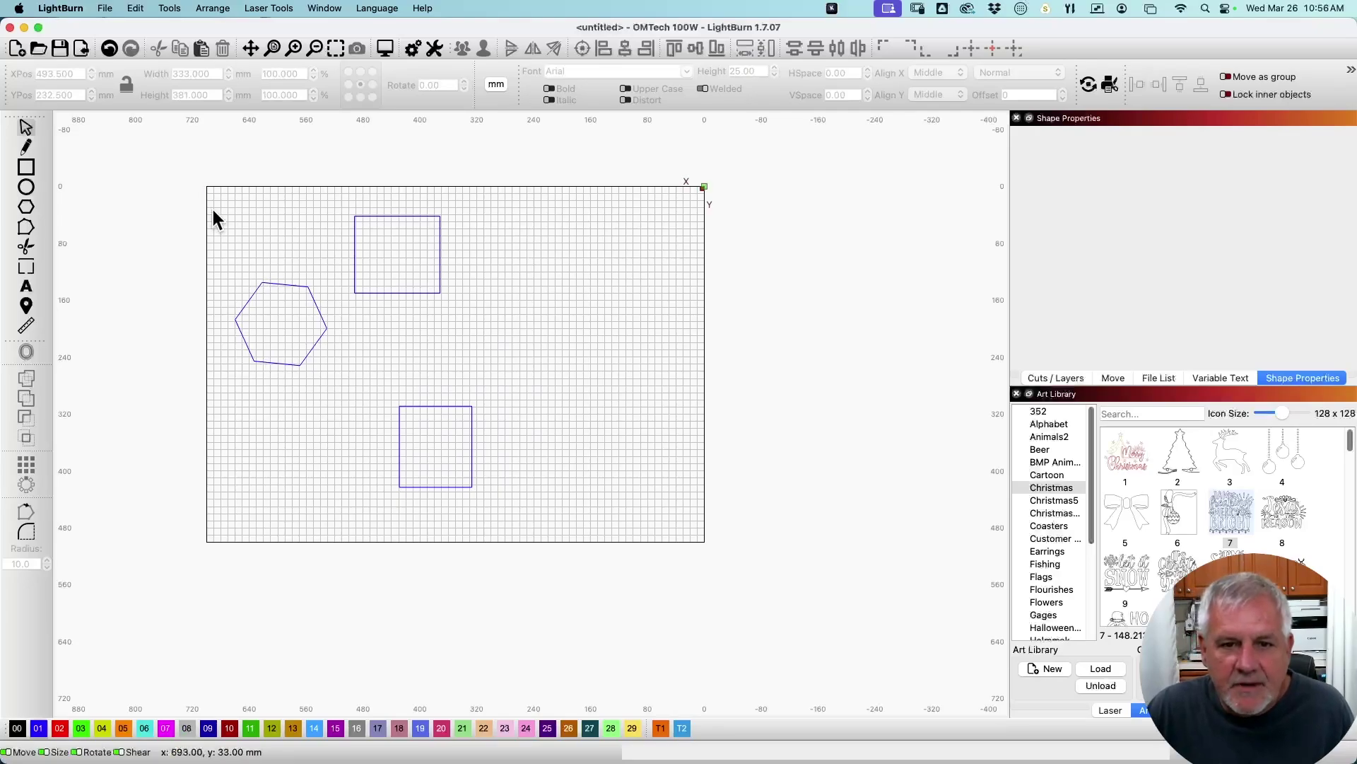
# Use enclosing selections to pick the hexagon alone and both rectangles together, finishing with nothing selected.
pyautogui.moveTo(211, 207); pyautogui.dragTo(371, 388)
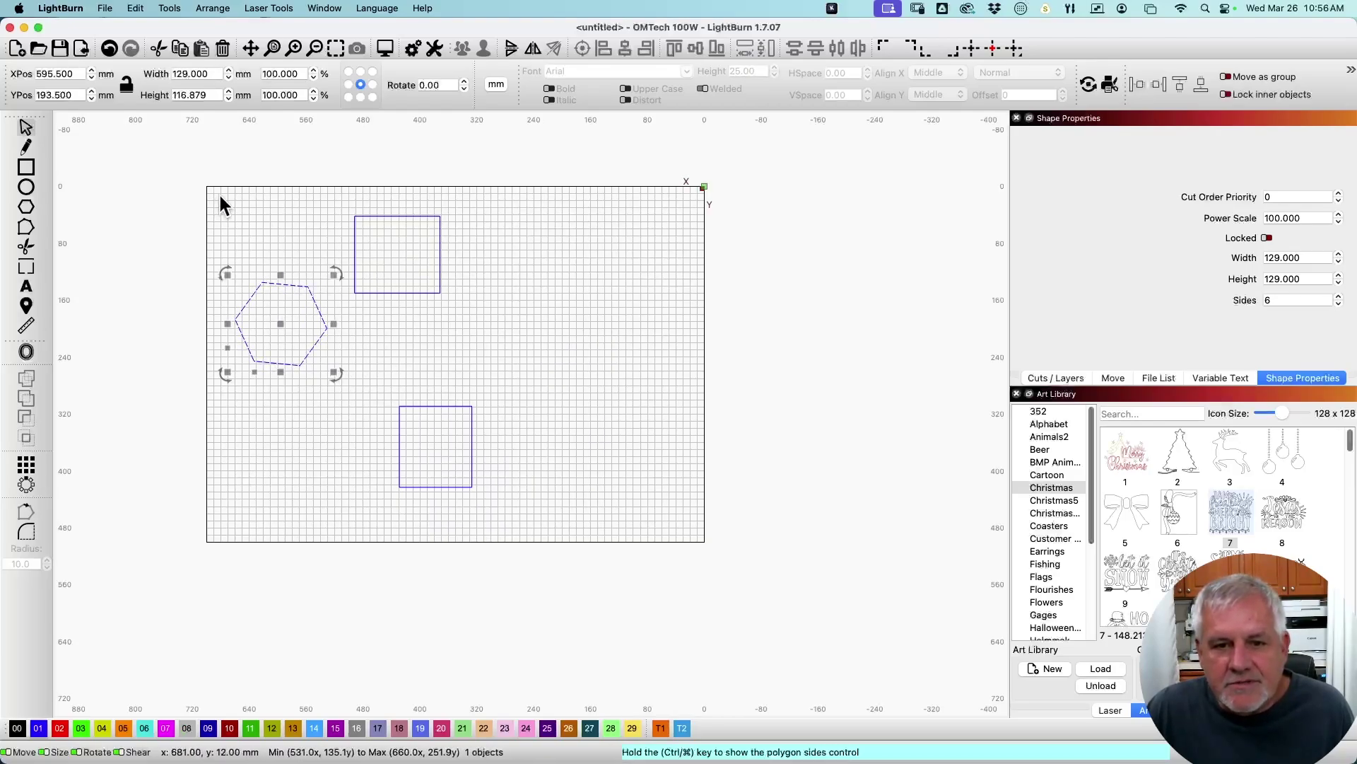
pyautogui.moveTo(340, 184); pyautogui.dragTo(553, 514)
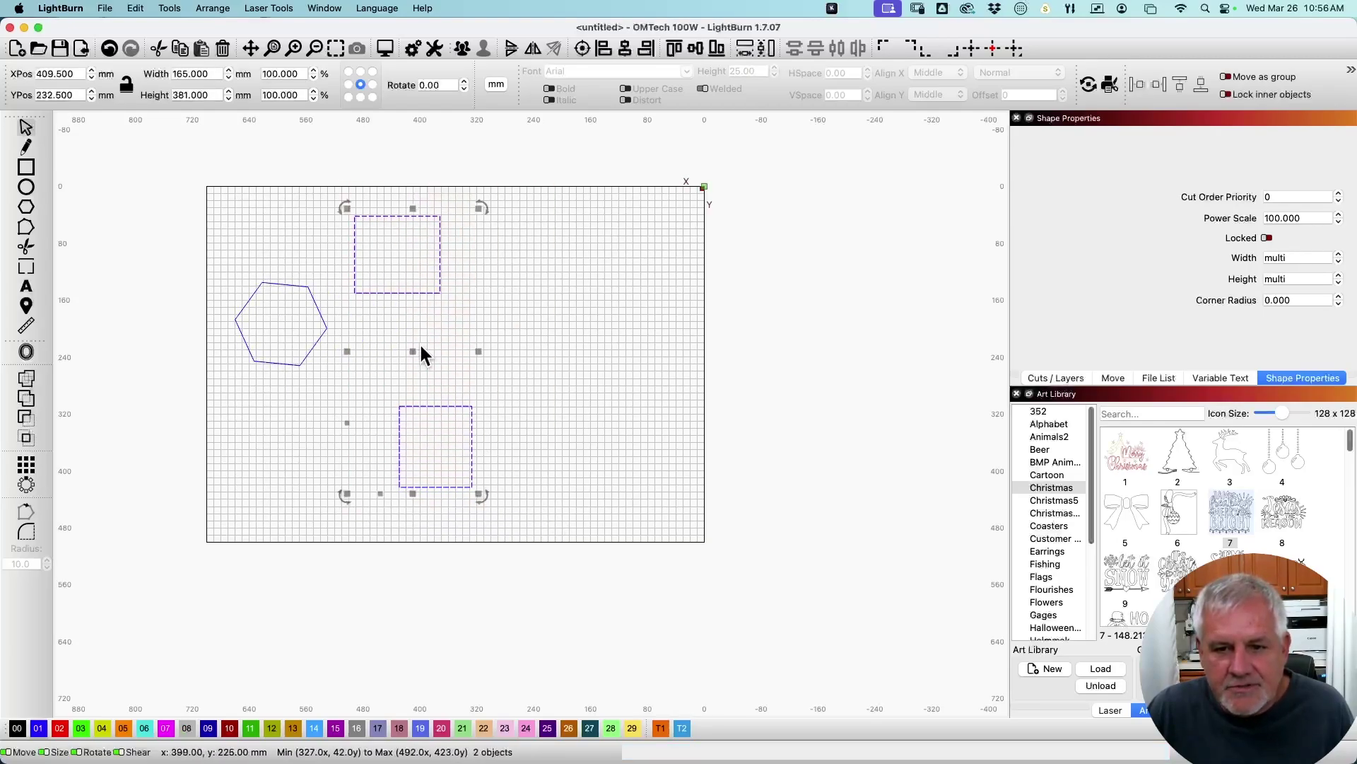
pyautogui.click(572, 430)
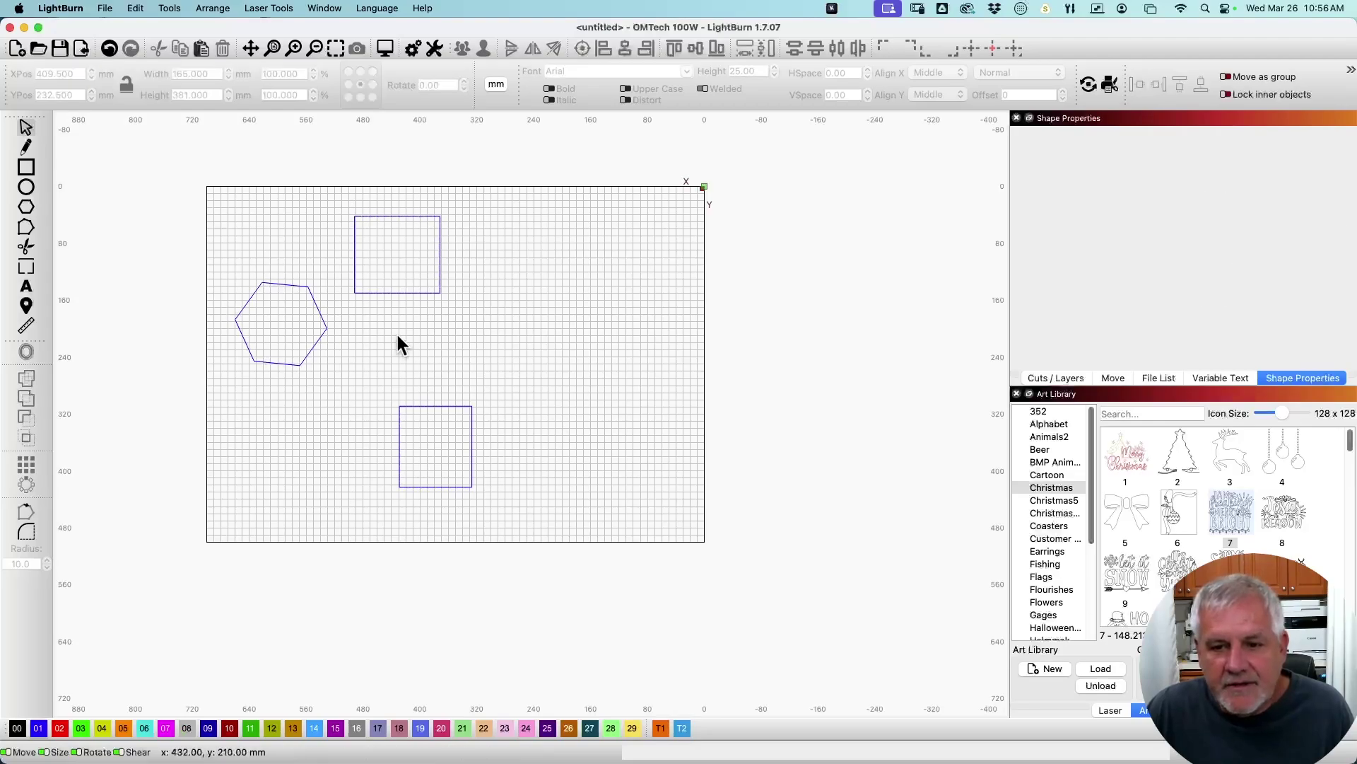
# Compare crossing and enclosing selections on partly covered shapes, ending with a crossing selection of the hexagon and upper rectangle, and deselect.
pyautogui.moveTo(502, 423); pyautogui.dragTo(393, 269)
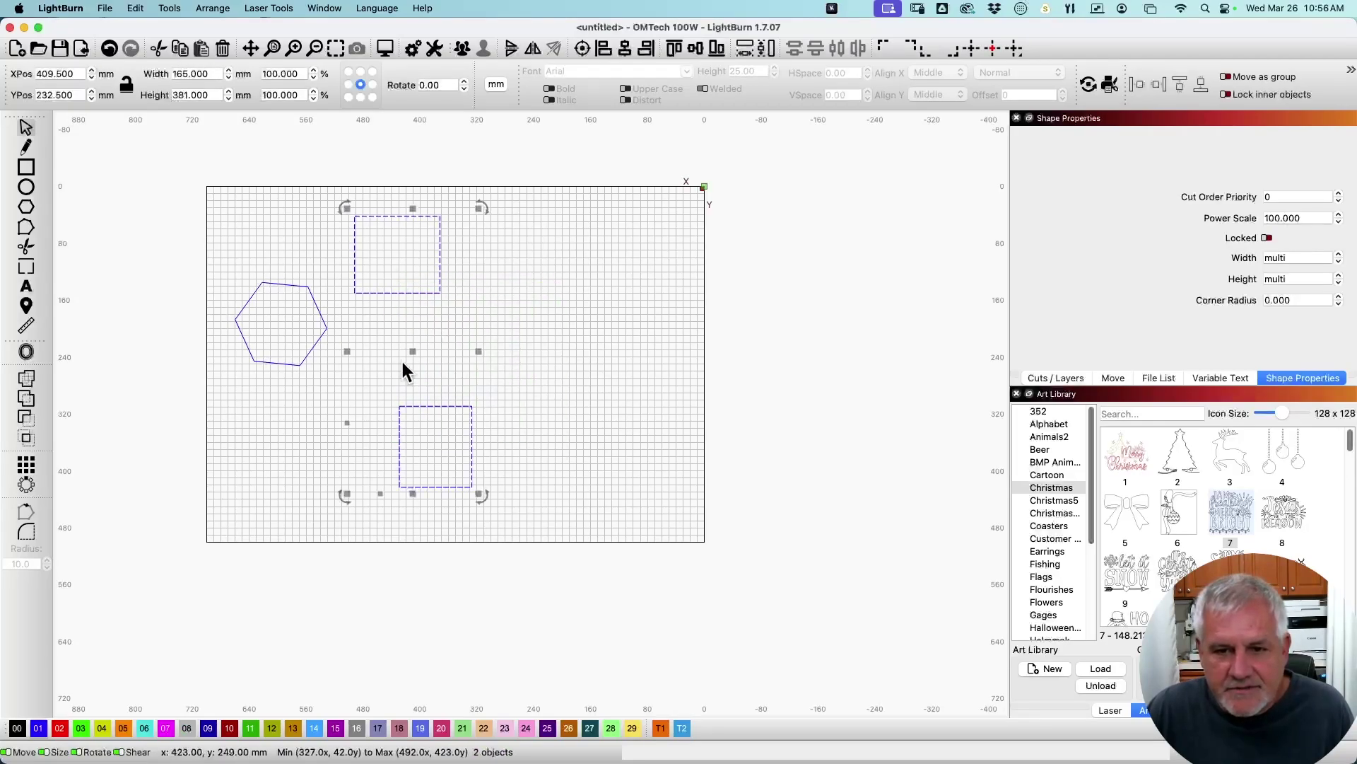
pyautogui.moveTo(241, 208); pyautogui.dragTo(480, 380)
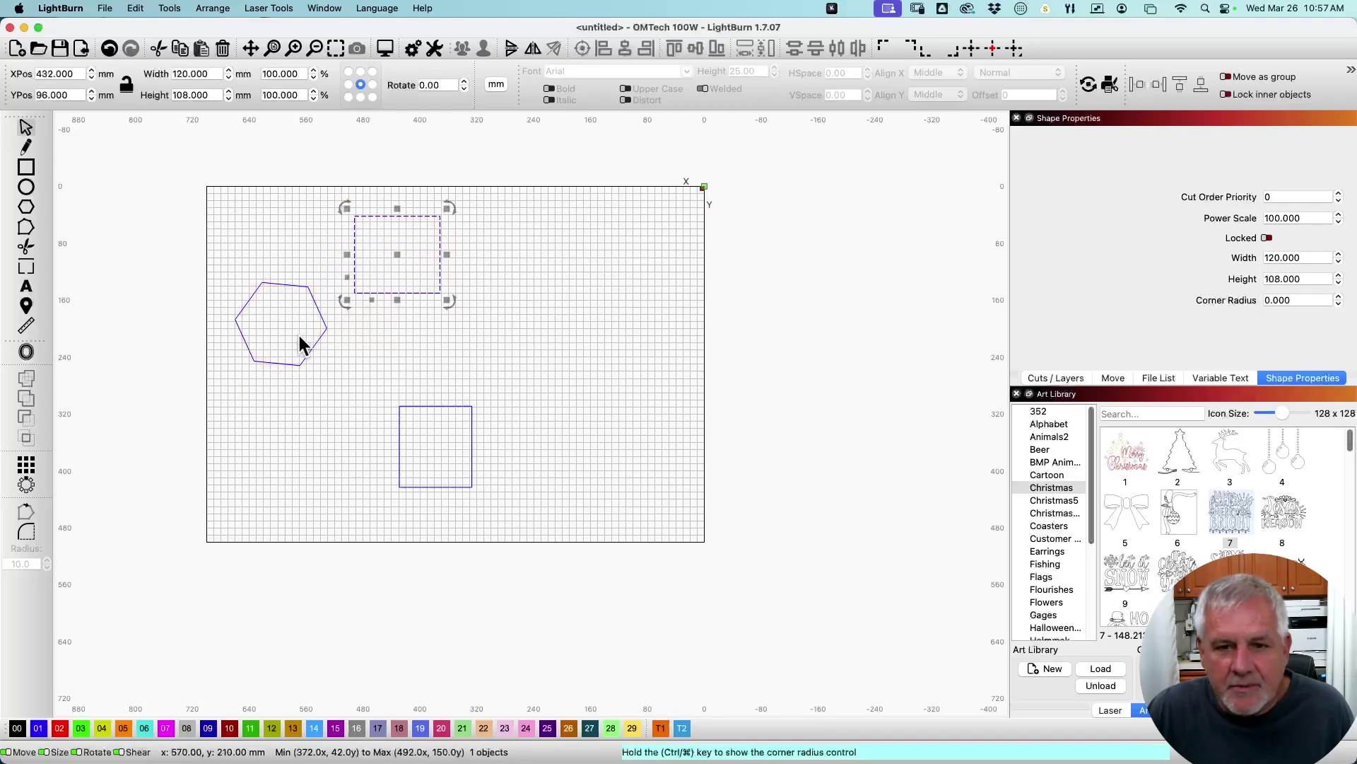
pyautogui.click(493, 239)
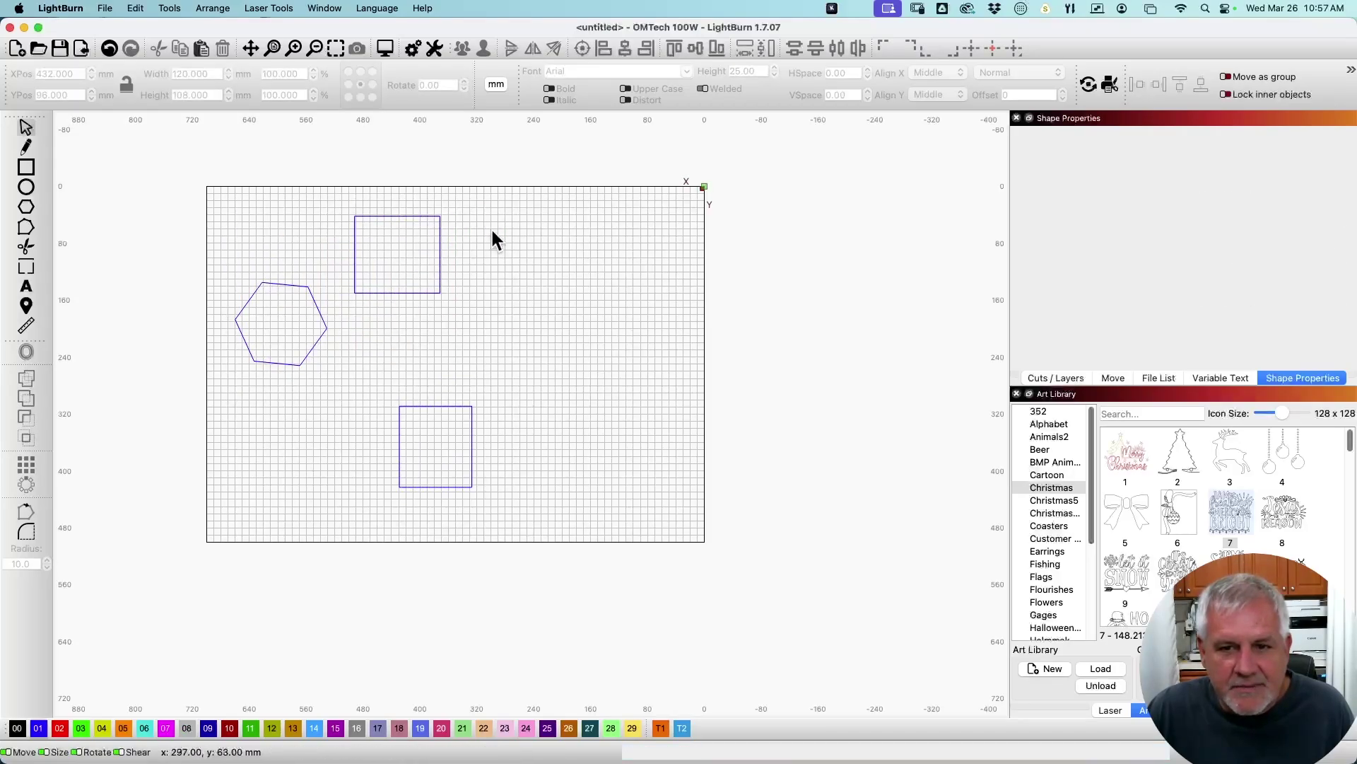
pyautogui.moveTo(465, 371); pyautogui.dragTo(266, 191)
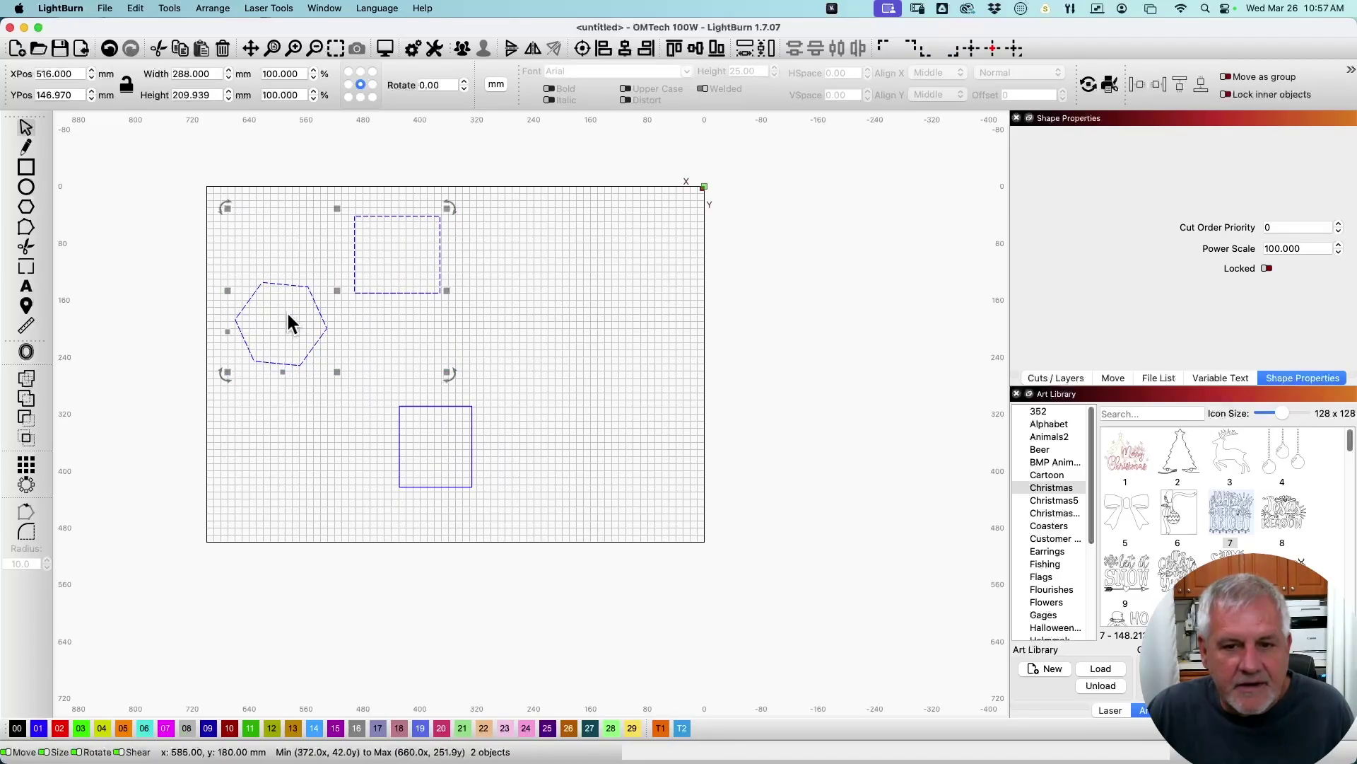
pyautogui.click(596, 311)
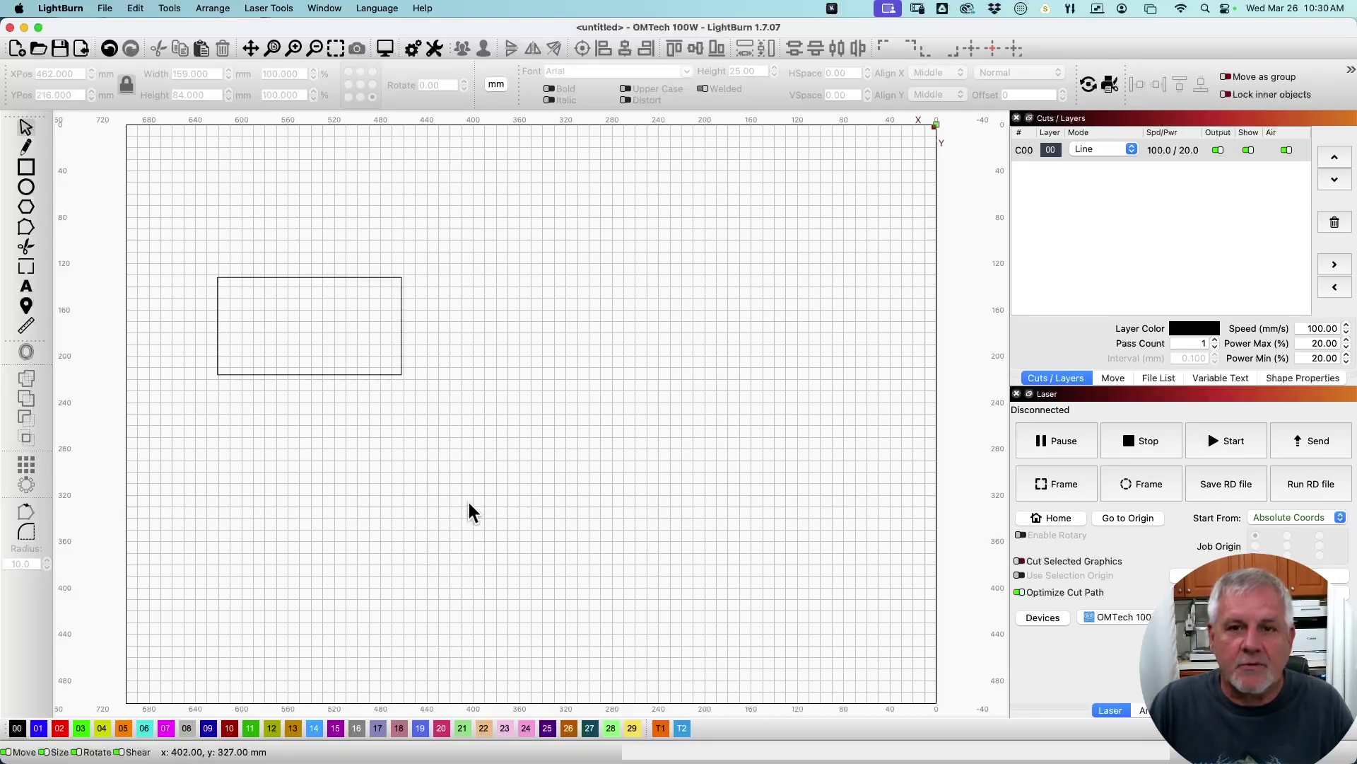
# Preview the rectangle's cut path, scrub through its playback timeline, and close the preview.
pyautogui.click(388, 56)
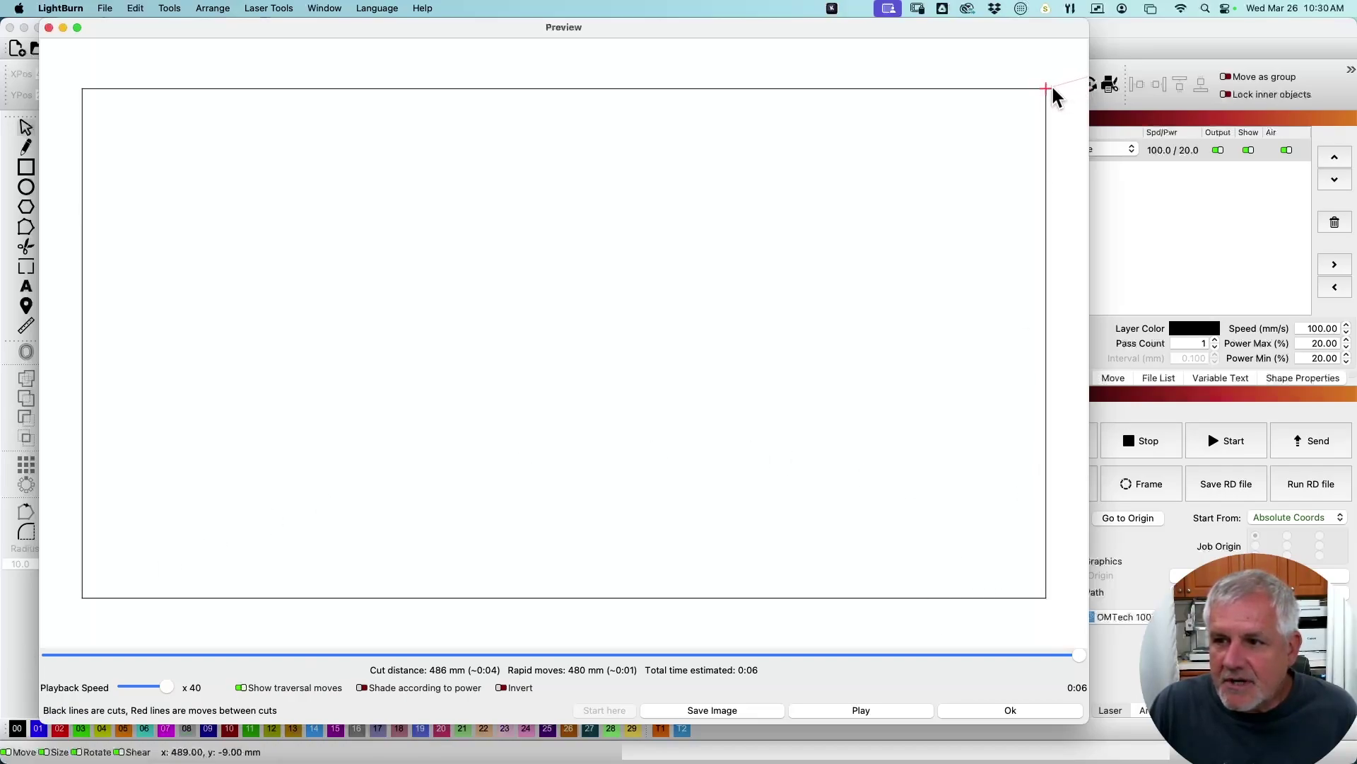
pyautogui.moveTo(1080, 662)
pyautogui.mouseDown()
pyautogui.moveTo(75, 648)
pyautogui.moveTo(1092, 666)
pyautogui.mouseUp()
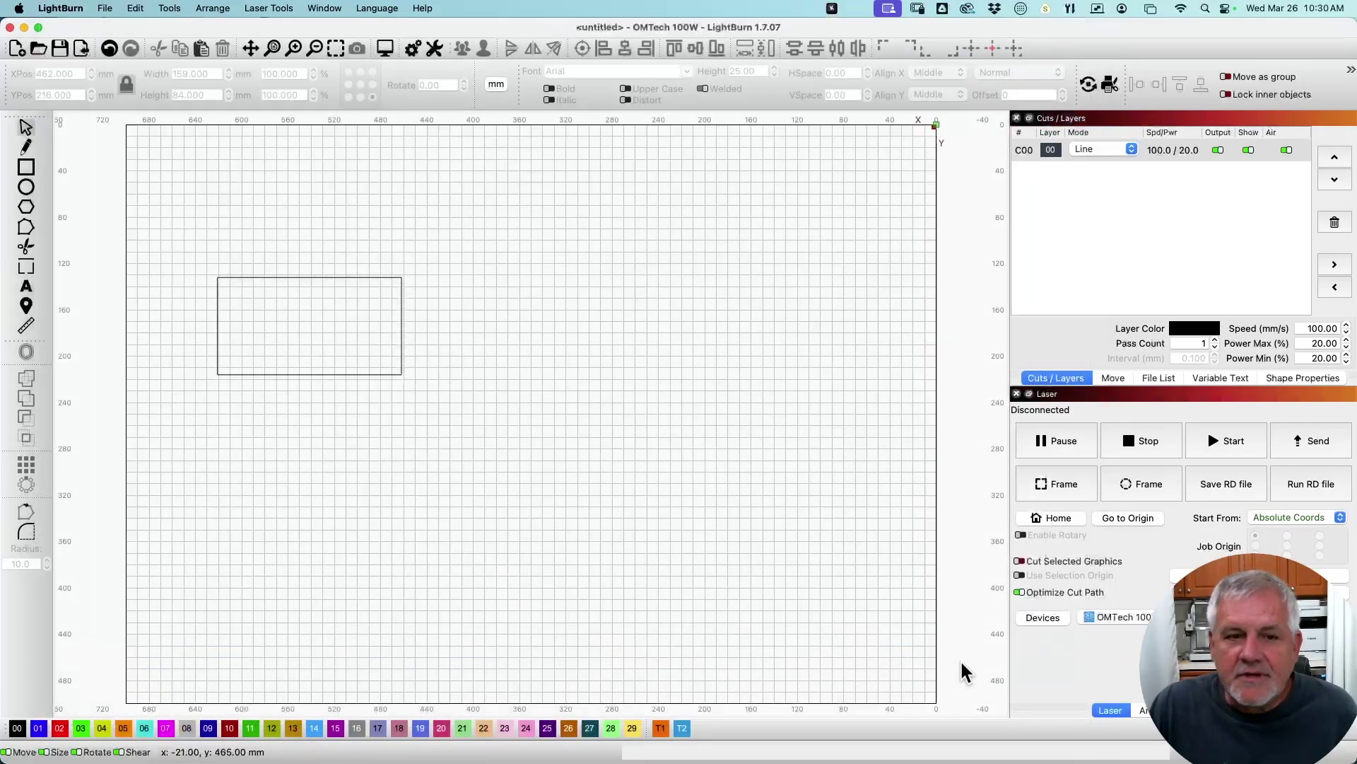
pyautogui.click(1009, 711)
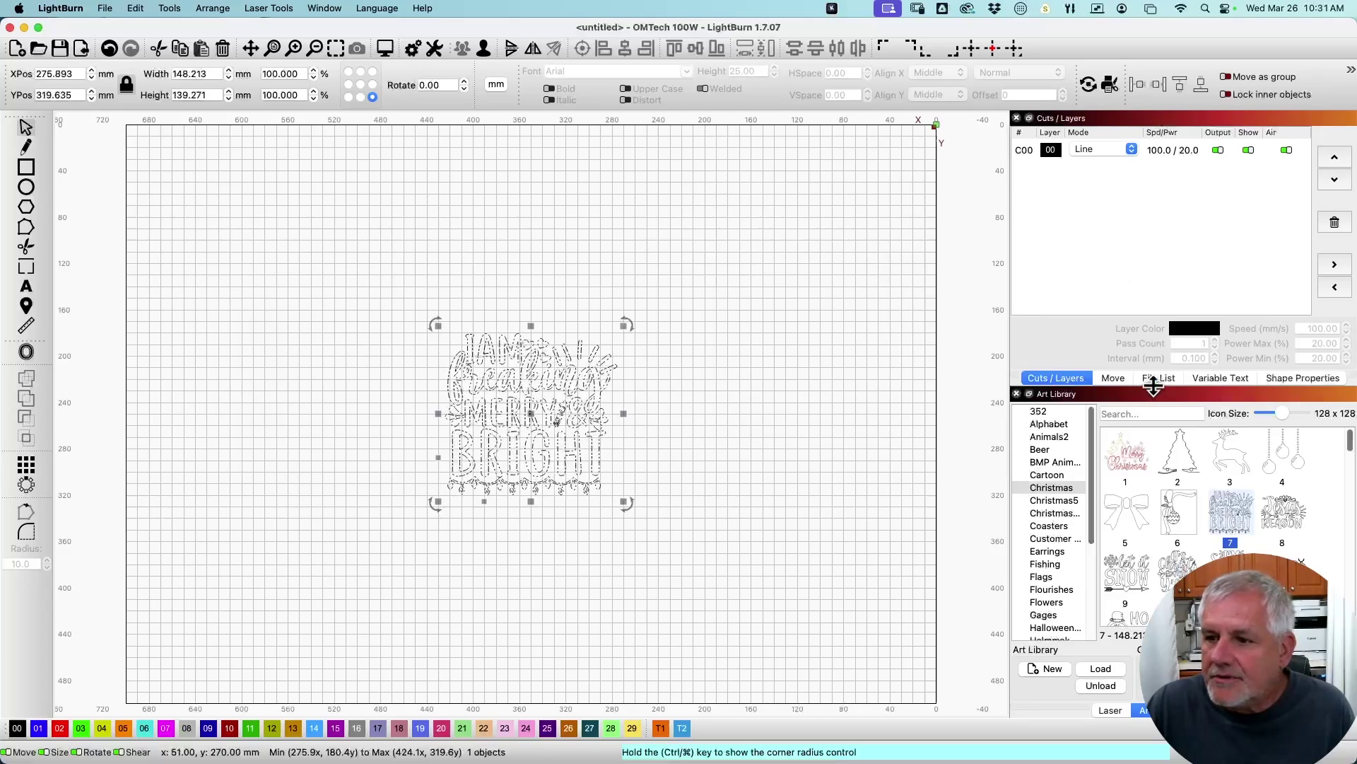
# Set layer C00 of the Christmas lettering design to Fill mode and open the cut preview.
pyautogui.click(1085, 149)
pyautogui.click(1084, 159)
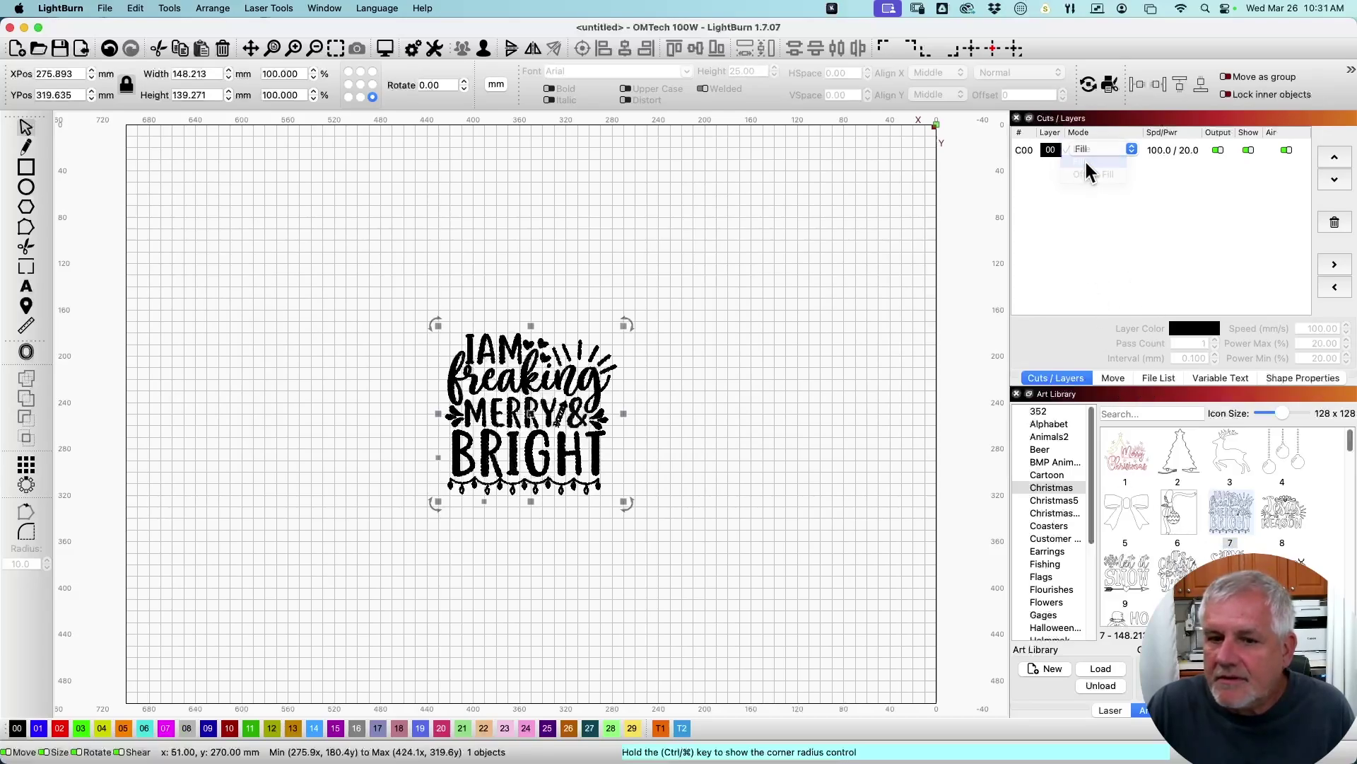
pyautogui.click(400, 205)
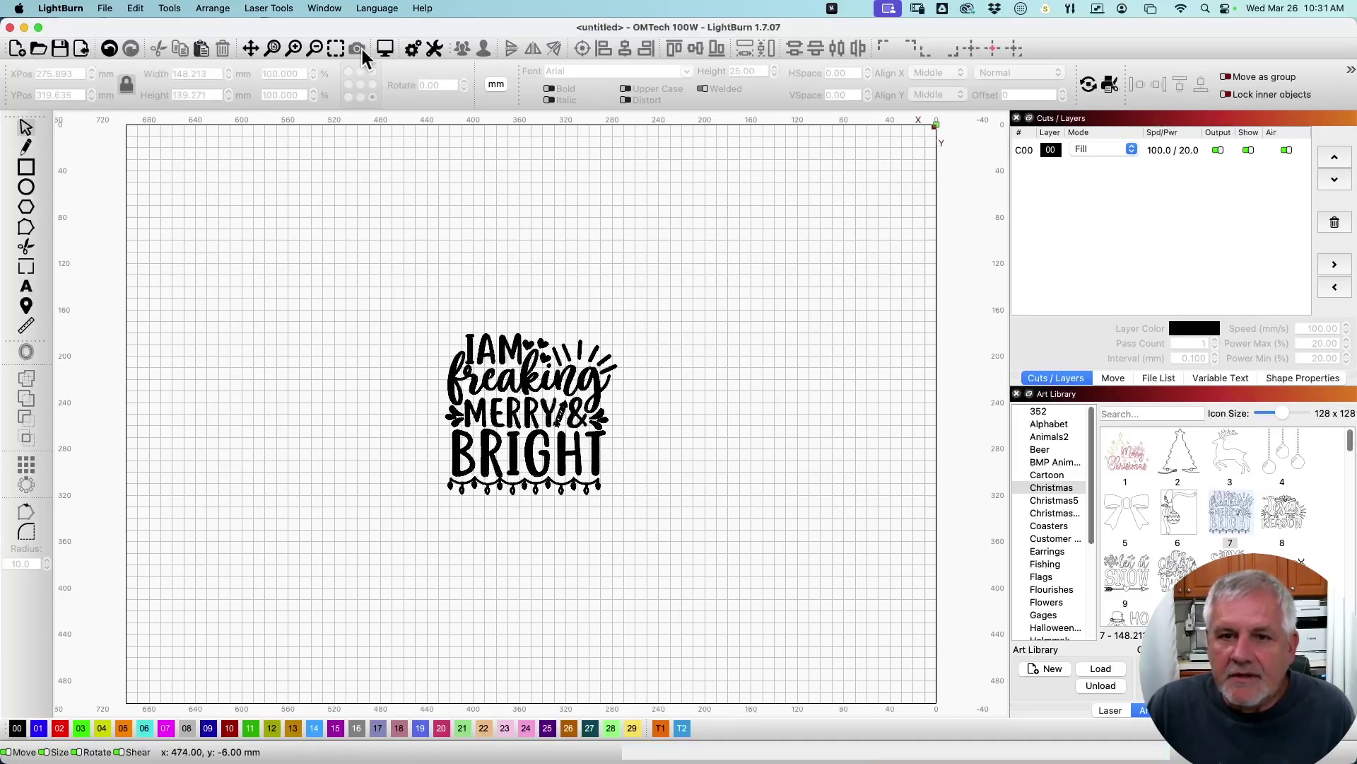
pyautogui.click(385, 47)
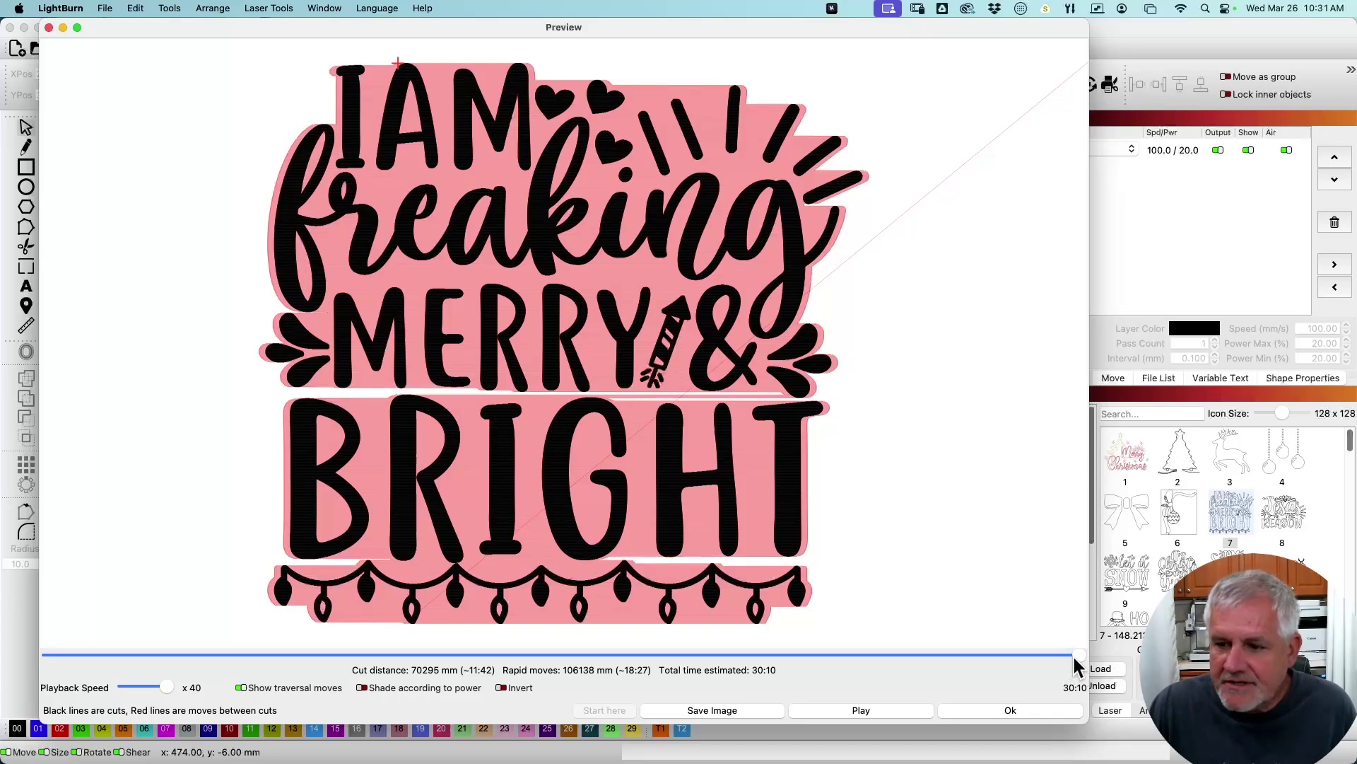
# Examine the lettering's cut preview by scrubbing its timeline with traversal moves hidden and colours inverted, and close the preview.
pyautogui.moveTo(1075, 664); pyautogui.dragTo(925, 663)
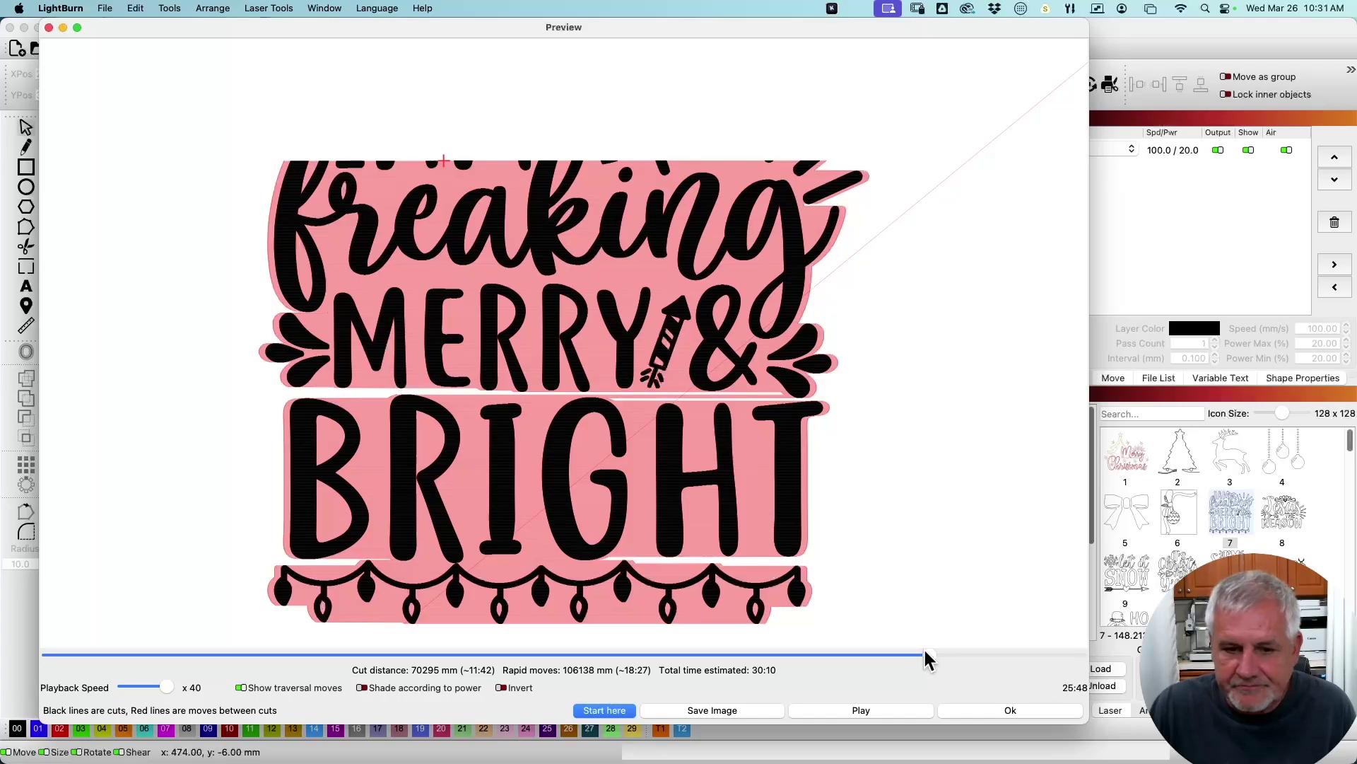
pyautogui.click(241, 687)
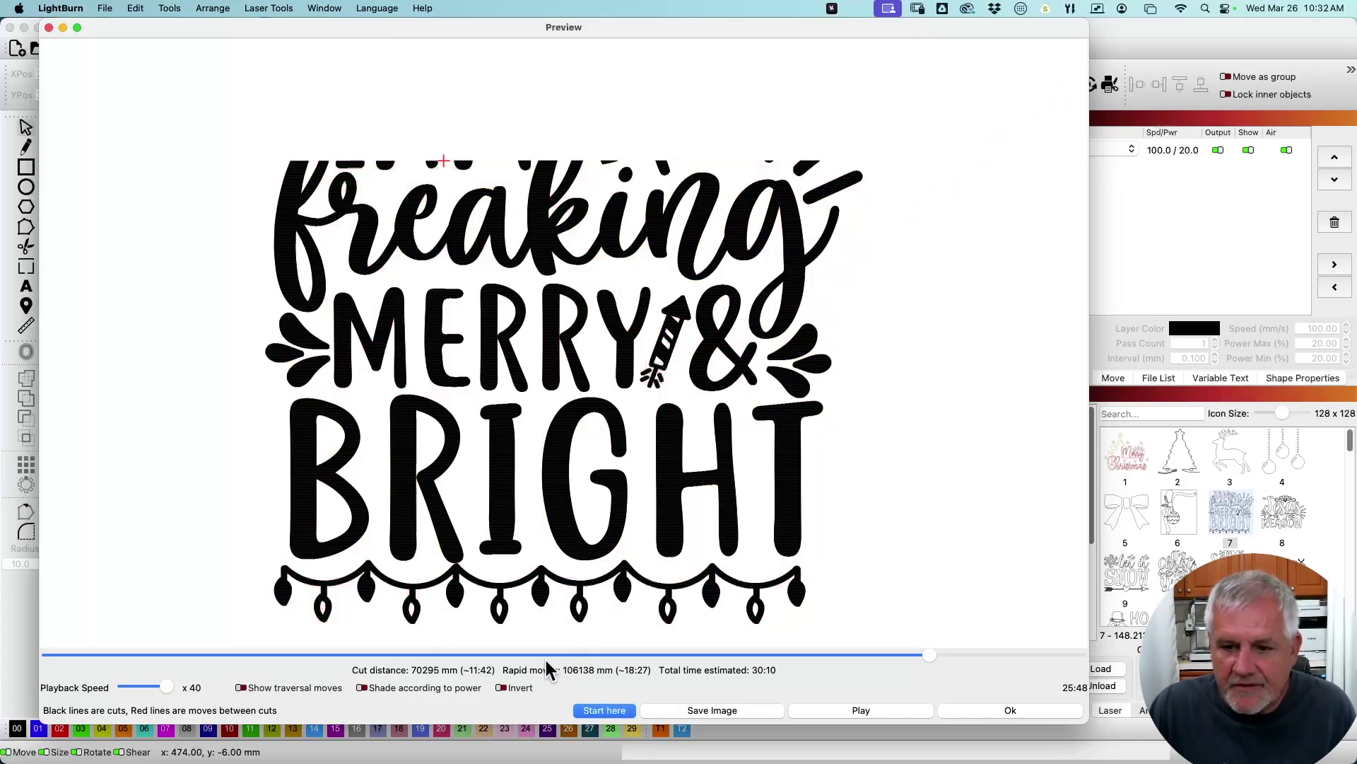
pyautogui.click(501, 688)
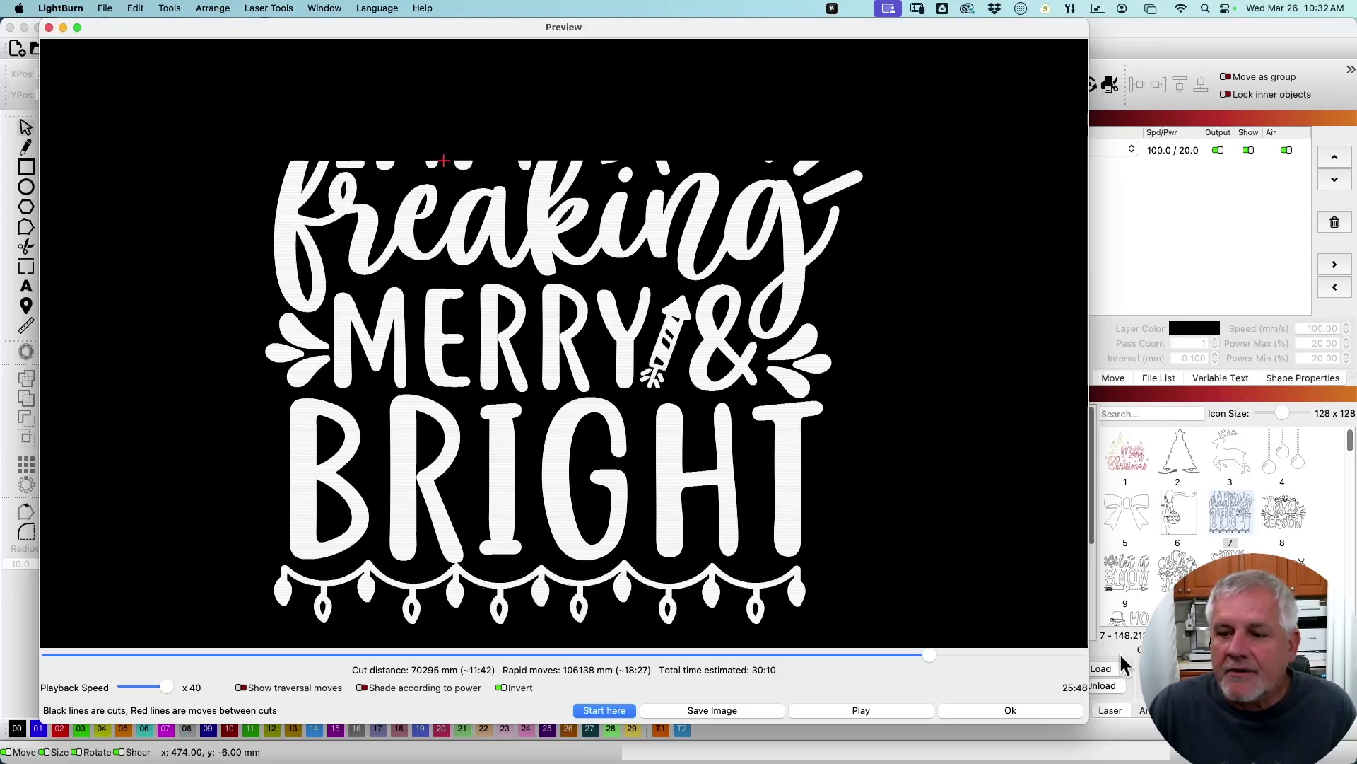
pyautogui.moveTo(927, 658); pyautogui.dragTo(1060, 663)
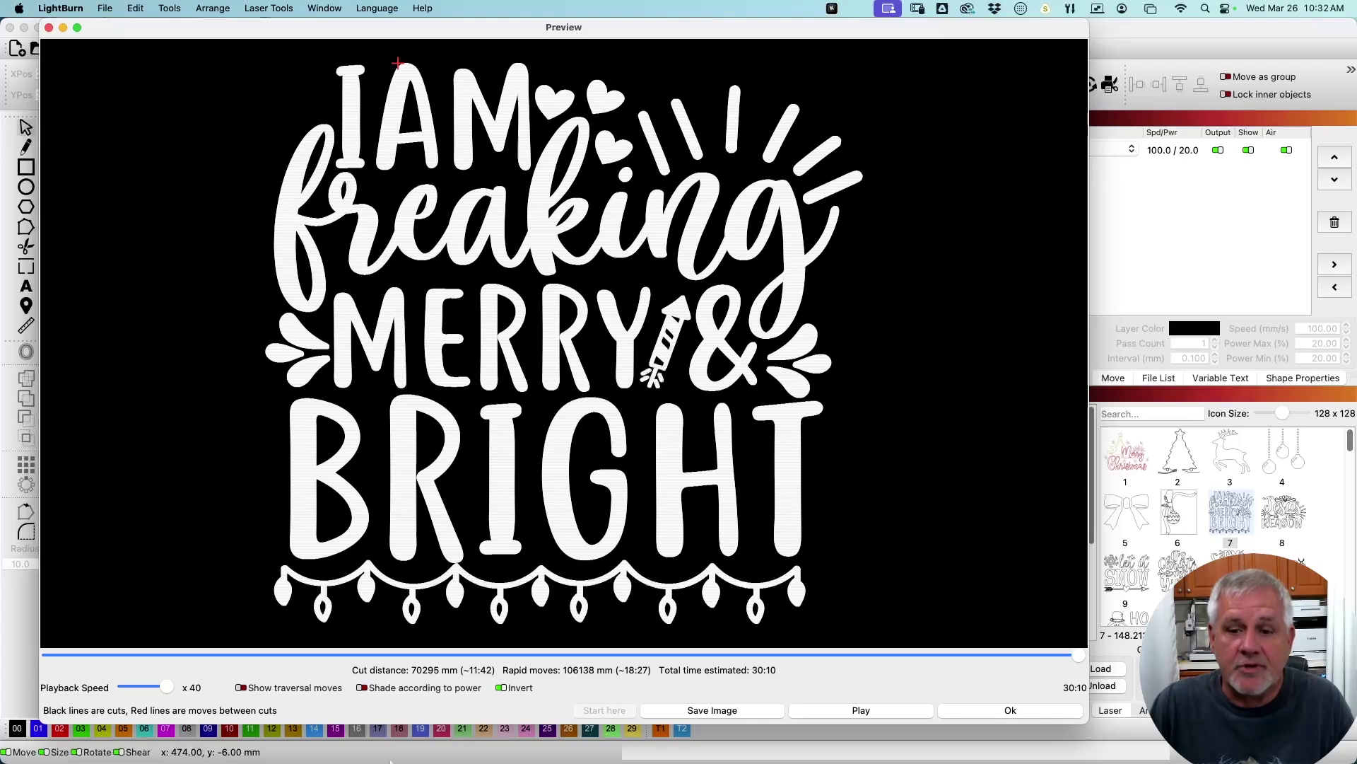
pyautogui.click(1008, 711)
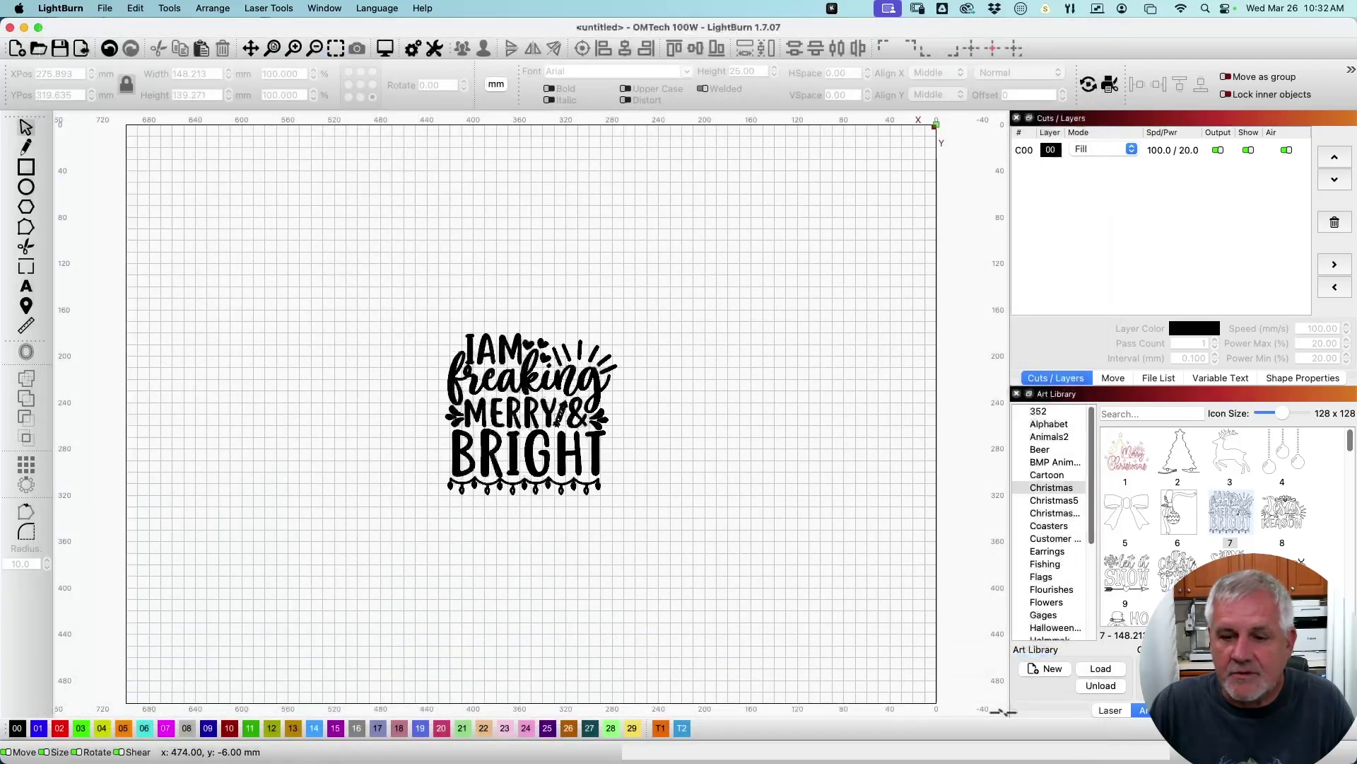
# View the general editor settings and the laser's basic device settings, closing each dialog without changing anything.
pyautogui.click(414, 51)
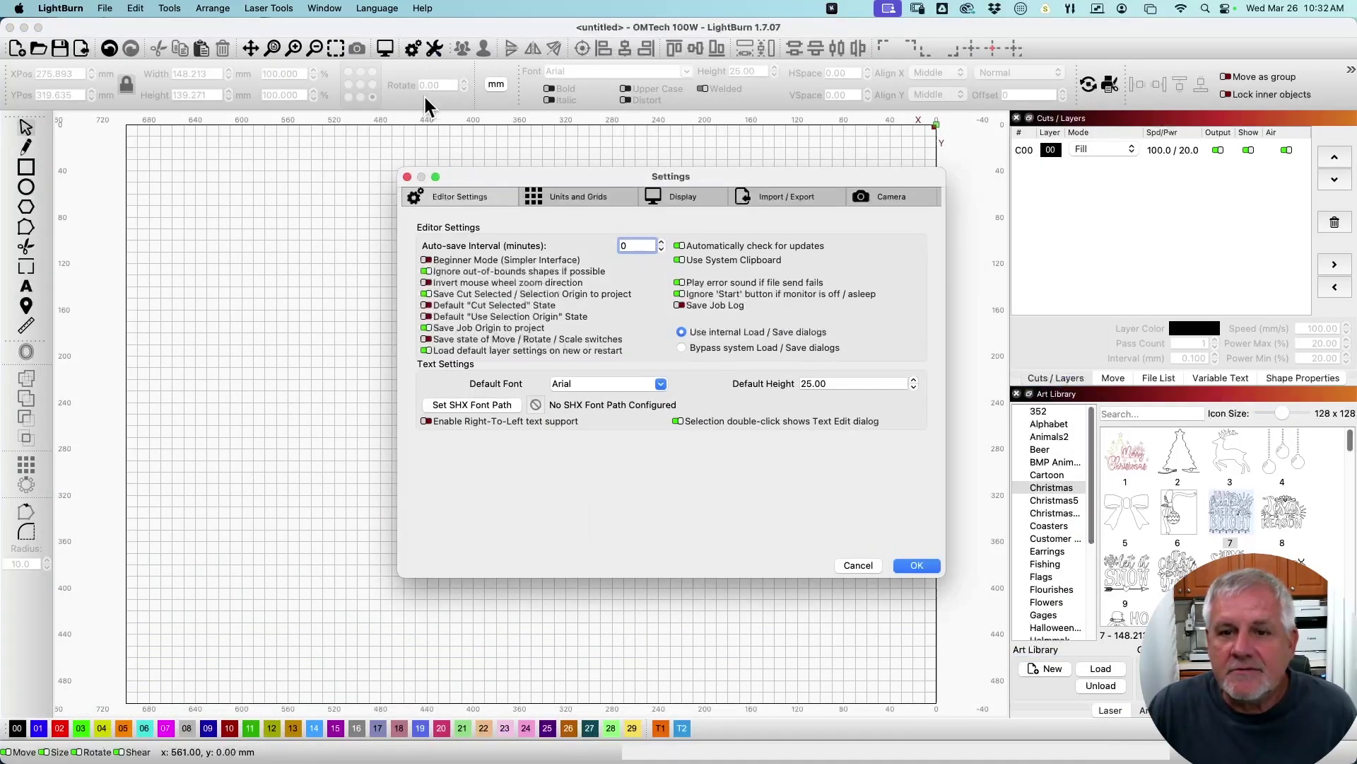
pyautogui.click(408, 176)
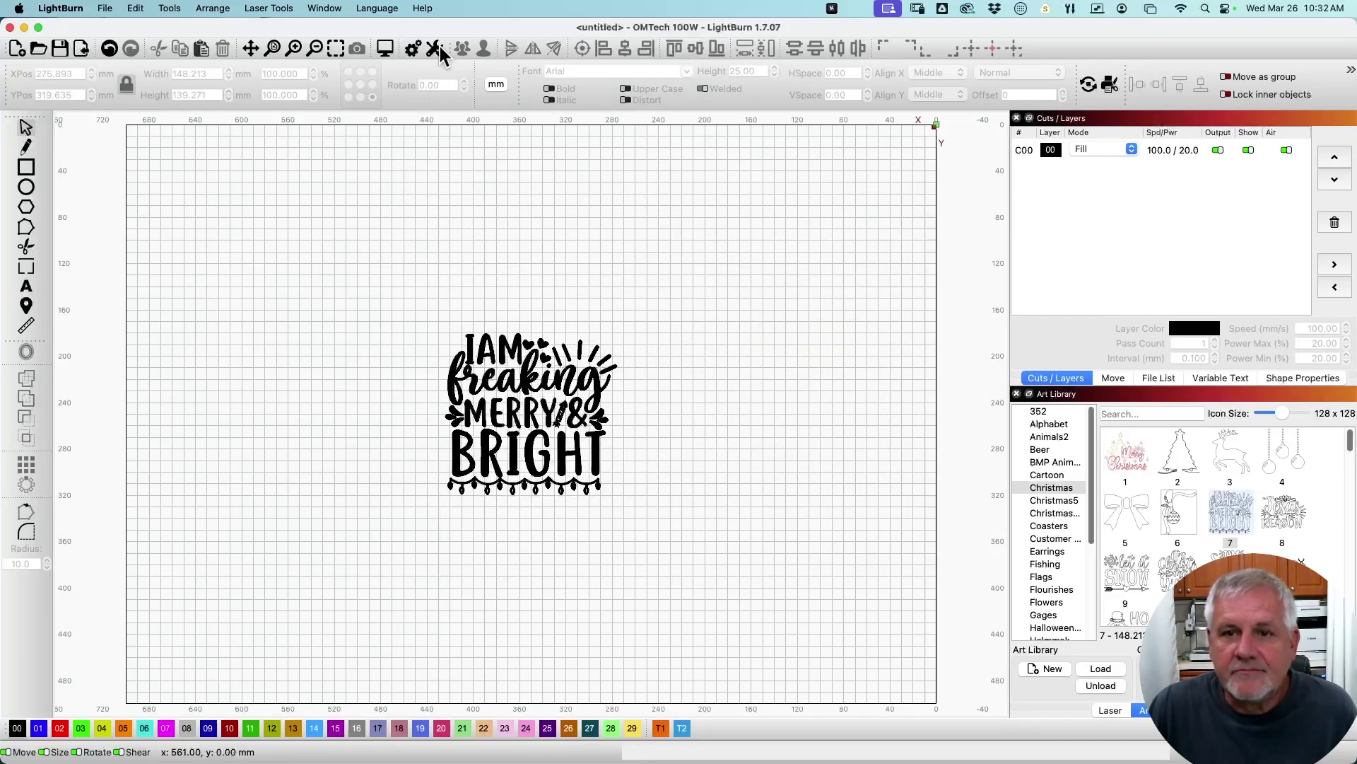
pyautogui.click(437, 51)
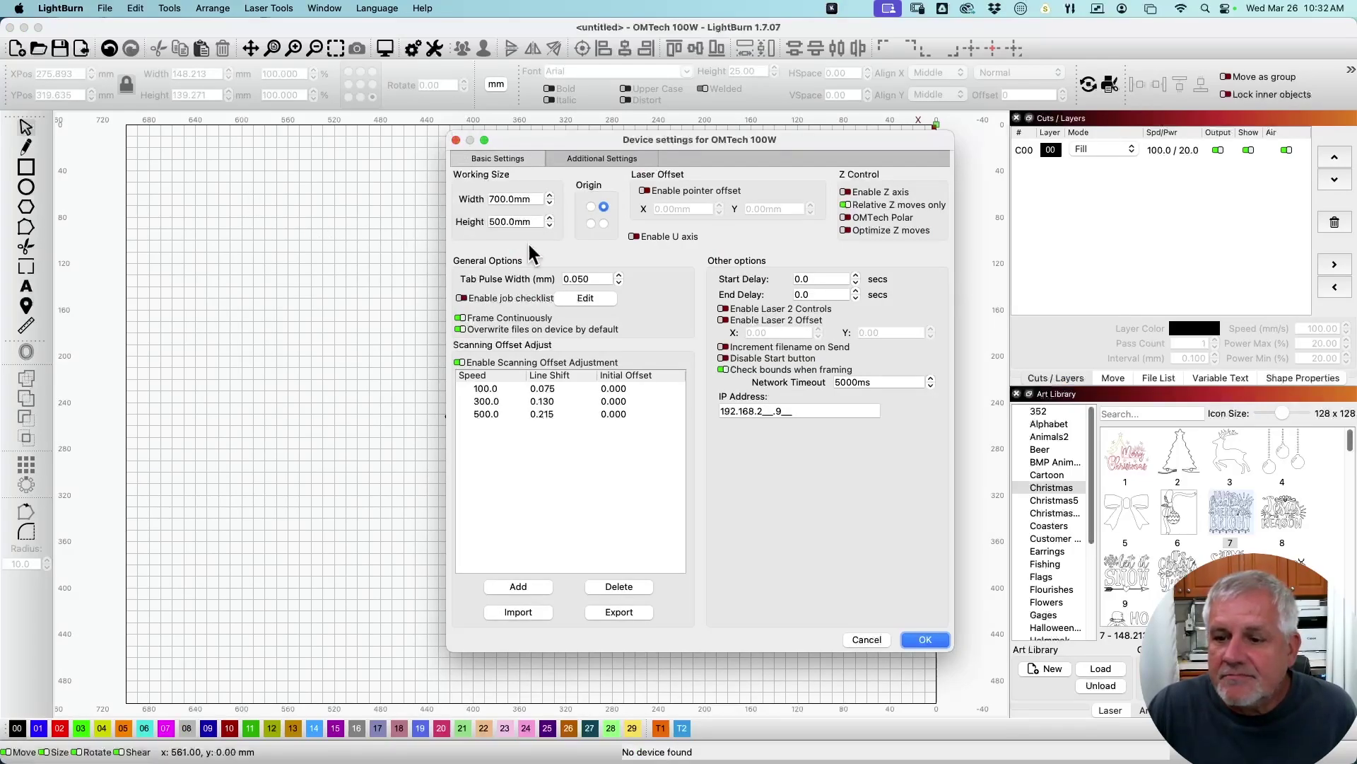
pyautogui.click(926, 639)
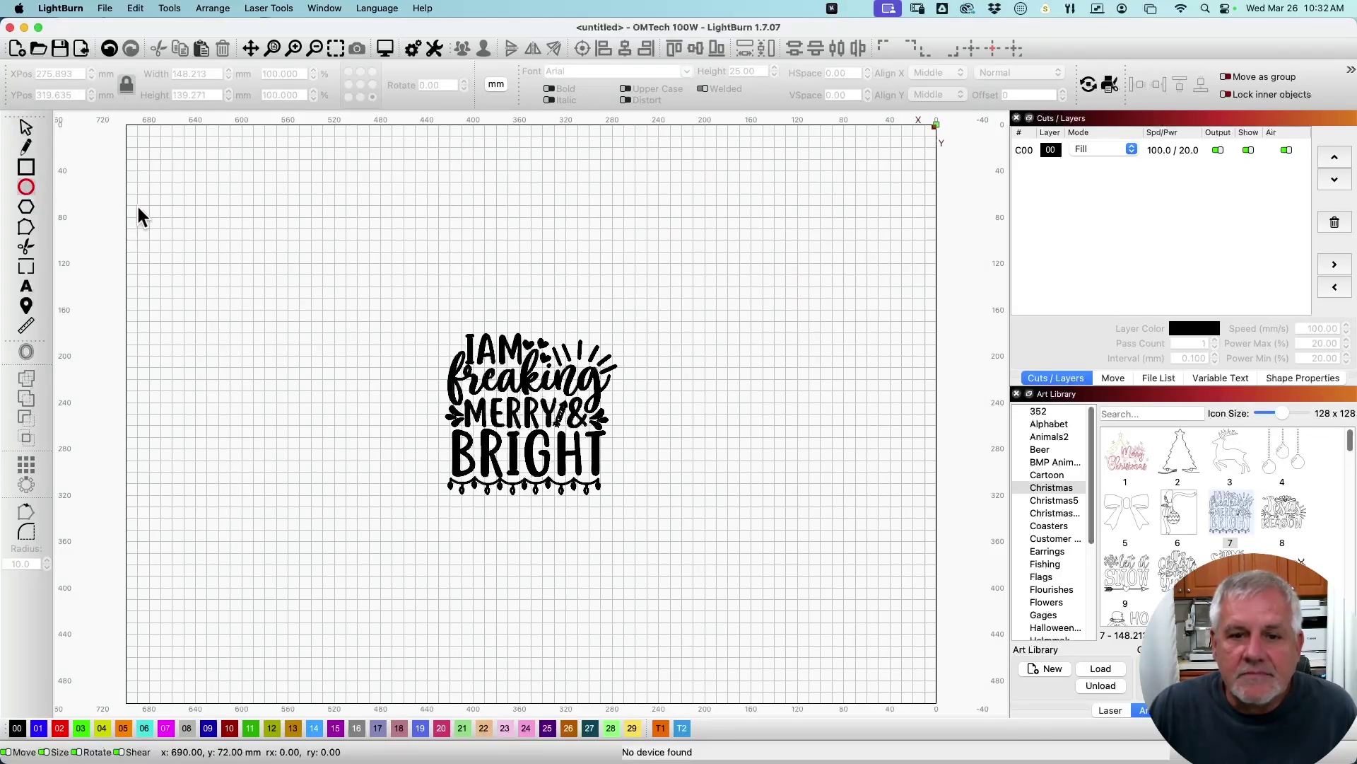
# Draw two filled ellipses to the left of the lettering, making the lower one about 117 by 114 mm.
pyautogui.moveTo(139, 210); pyautogui.dragTo(253, 305)
pyautogui.moveTo(345, 543); pyautogui.dragTo(354, 543)
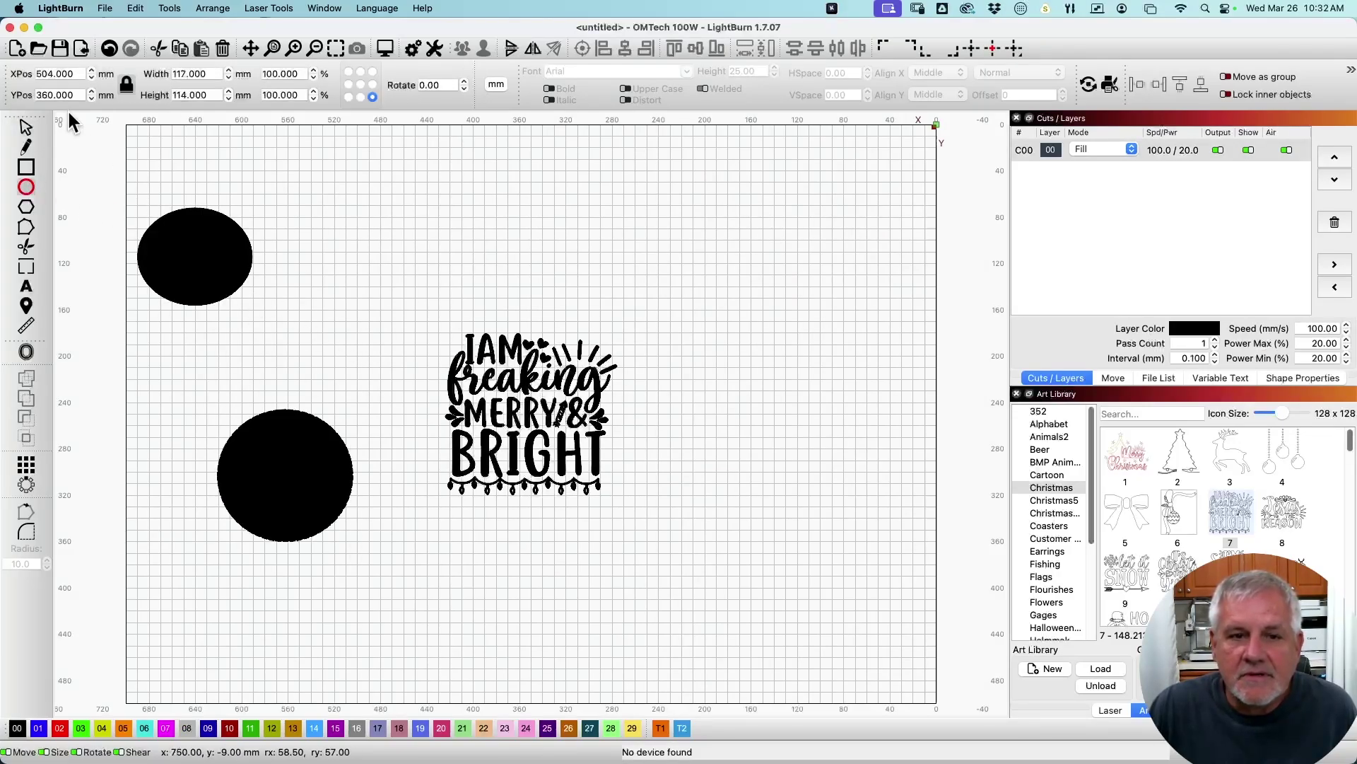
pyautogui.click(27, 127)
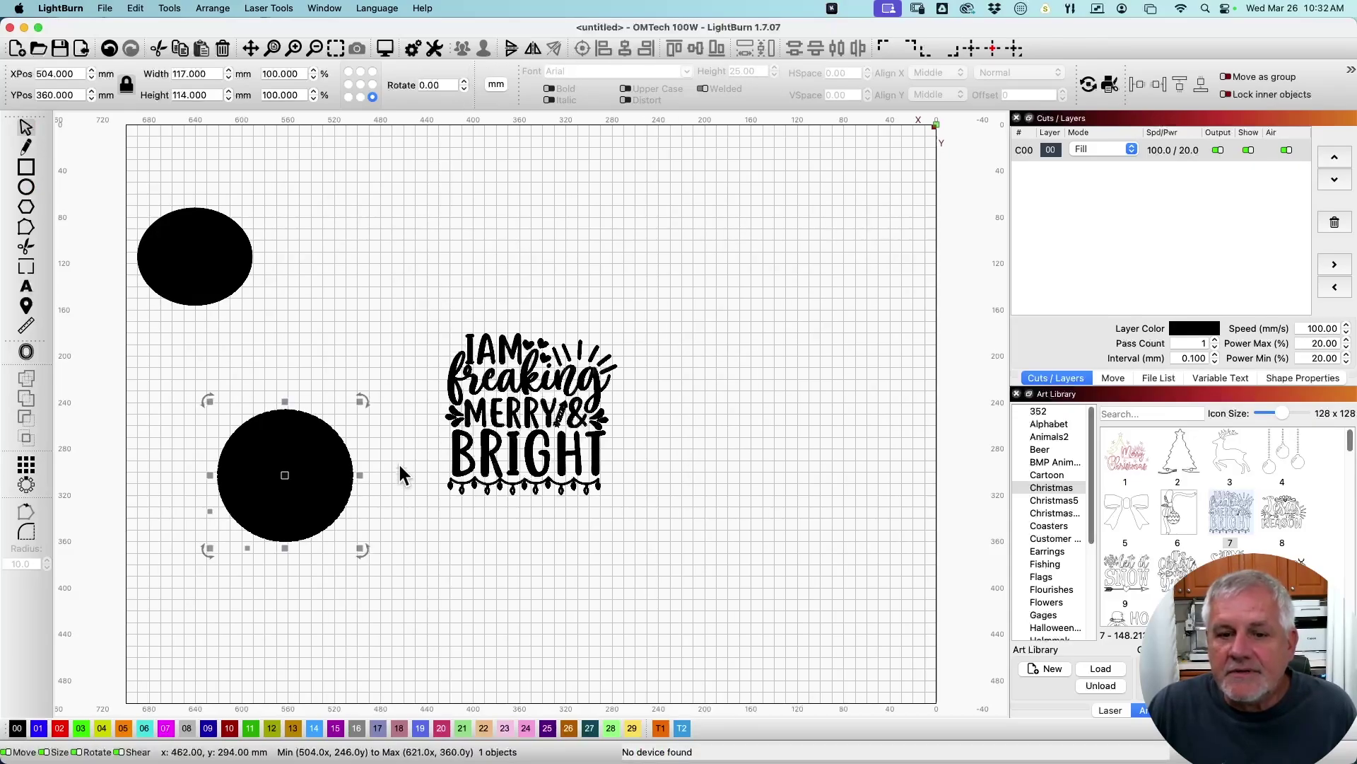
# Group the two ellipses and move the group about 45 mm down the workspace.
pyautogui.moveTo(380, 504); pyautogui.dragTo(212, 225)
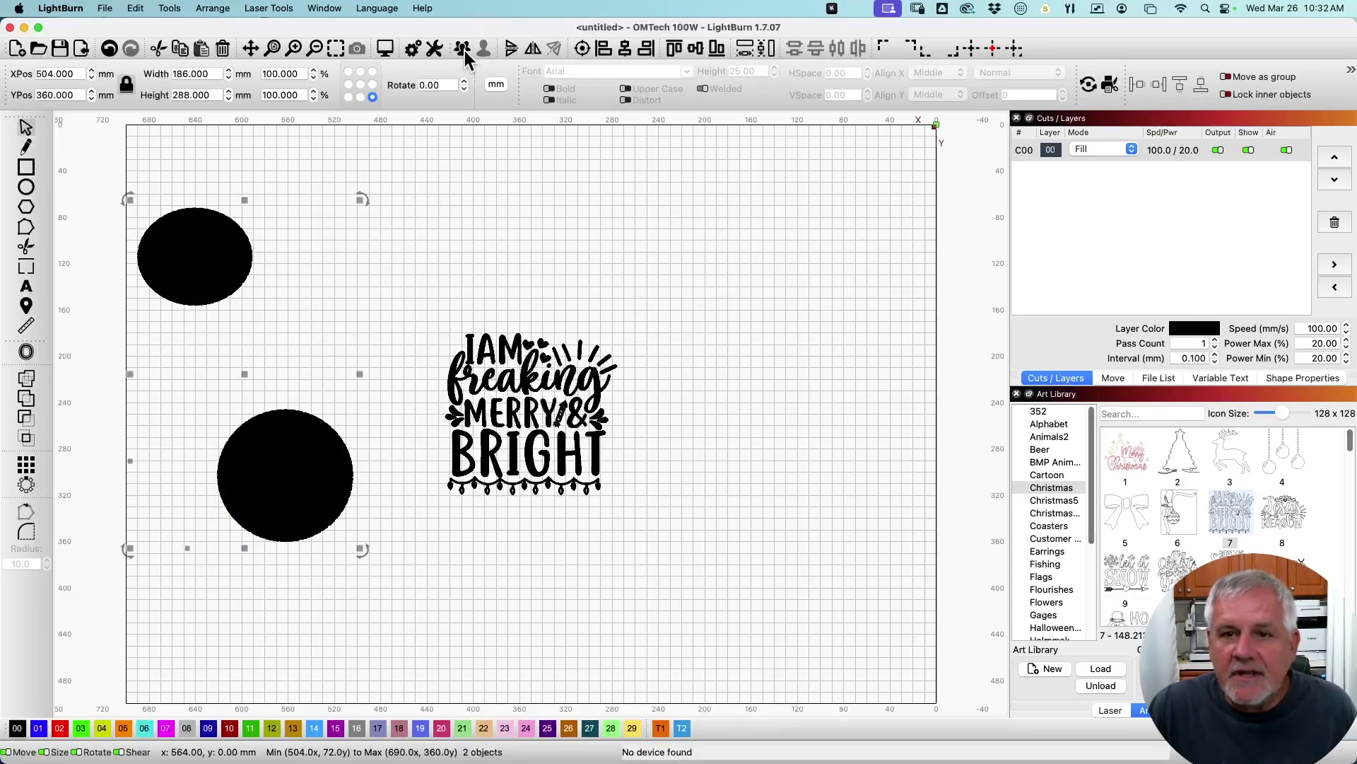
pyautogui.click(464, 50)
pyautogui.click(266, 332)
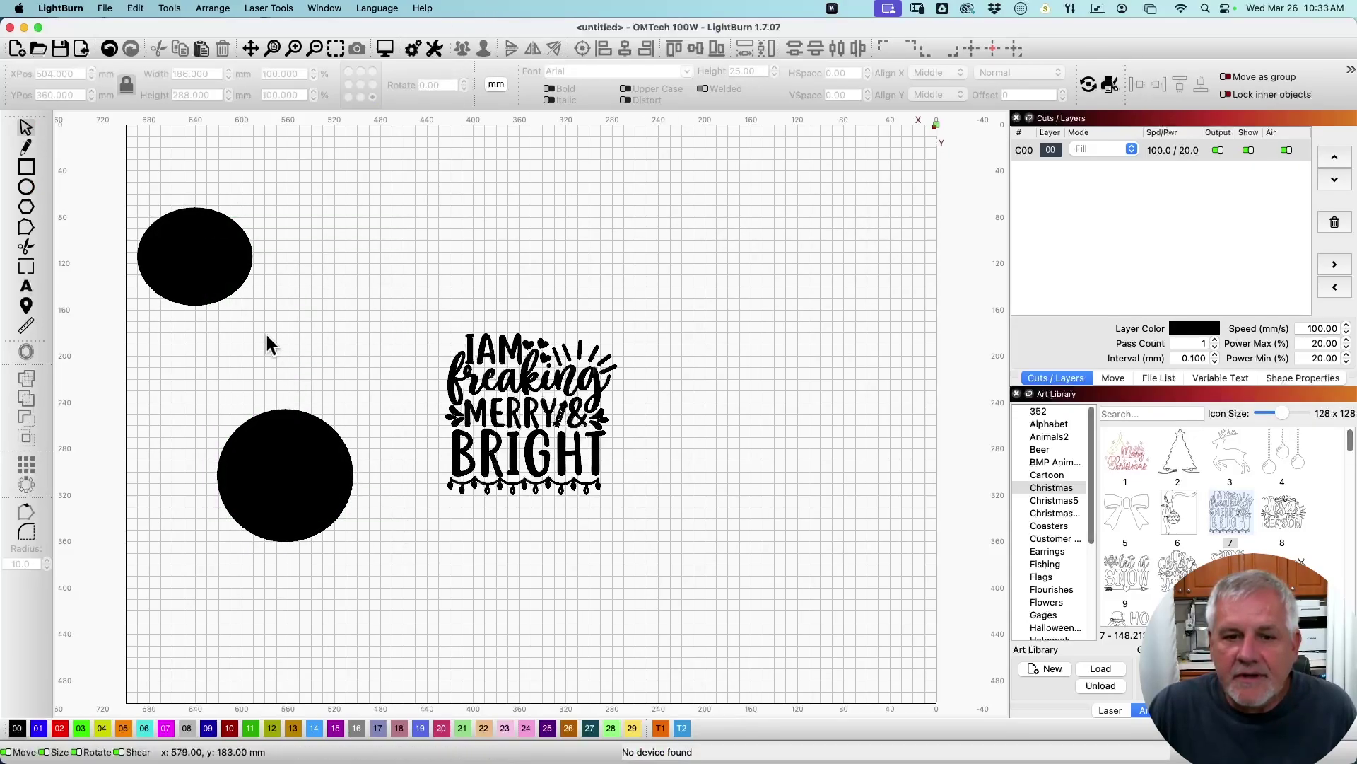
pyautogui.click(224, 248)
pyautogui.moveTo(242, 374); pyautogui.dragTo(252, 423)
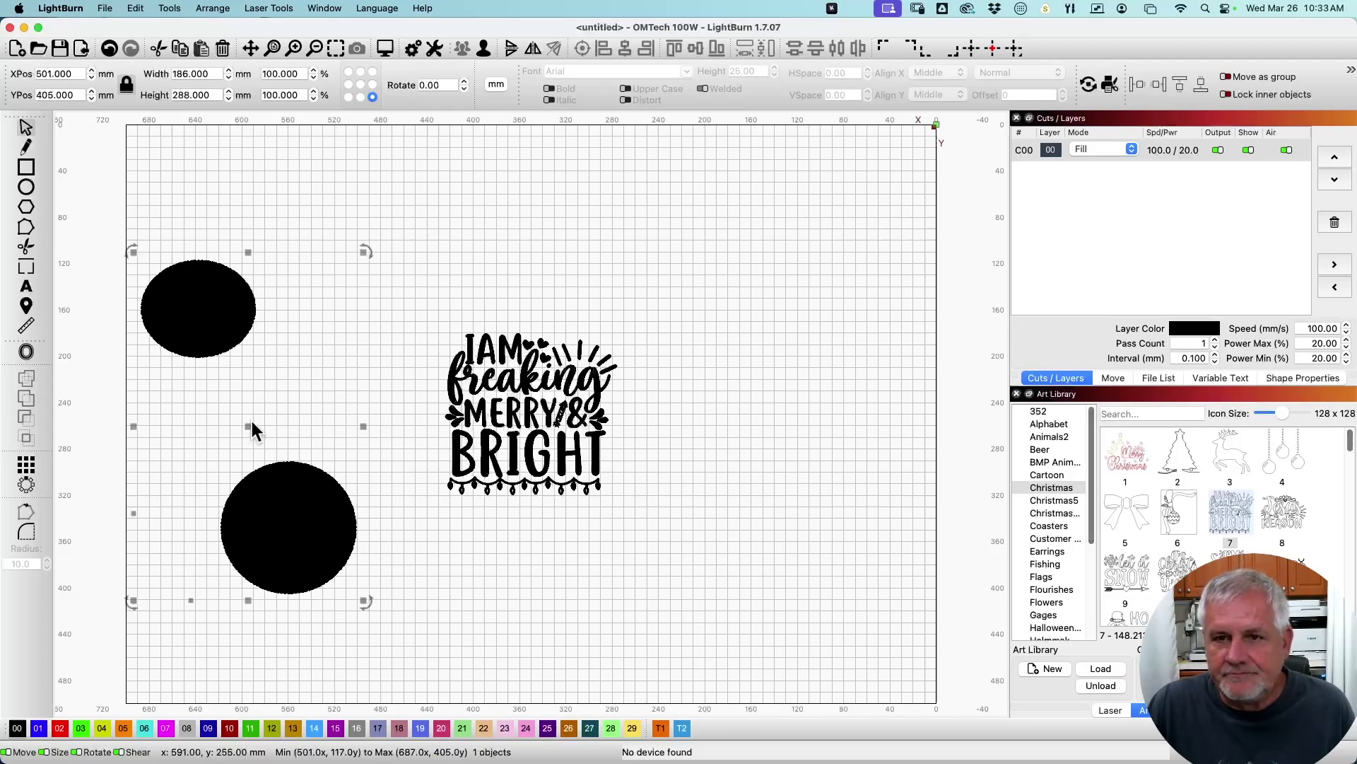
# Ungroup the two ellipses, group and ungroup them once more, and leave nothing selected.
pyautogui.click(486, 47)
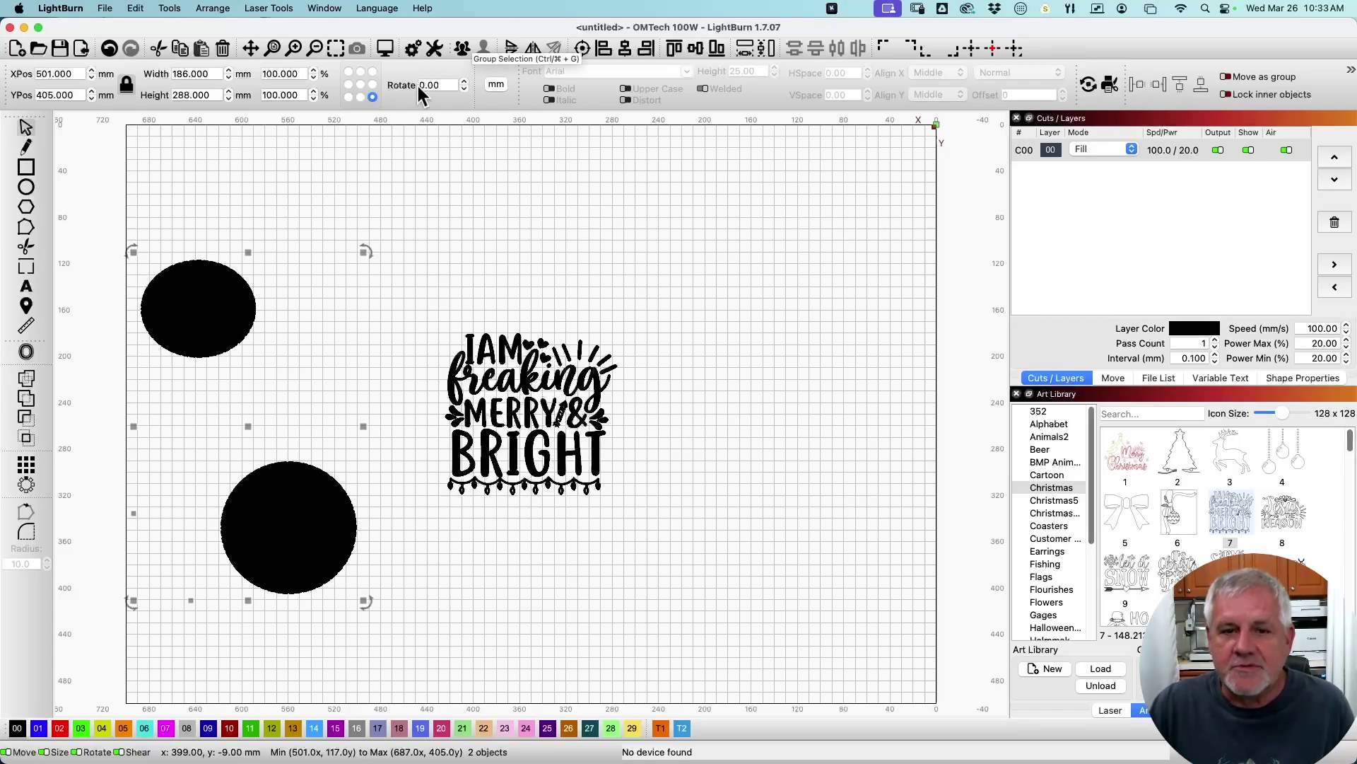
pyautogui.rightClick(244, 316)
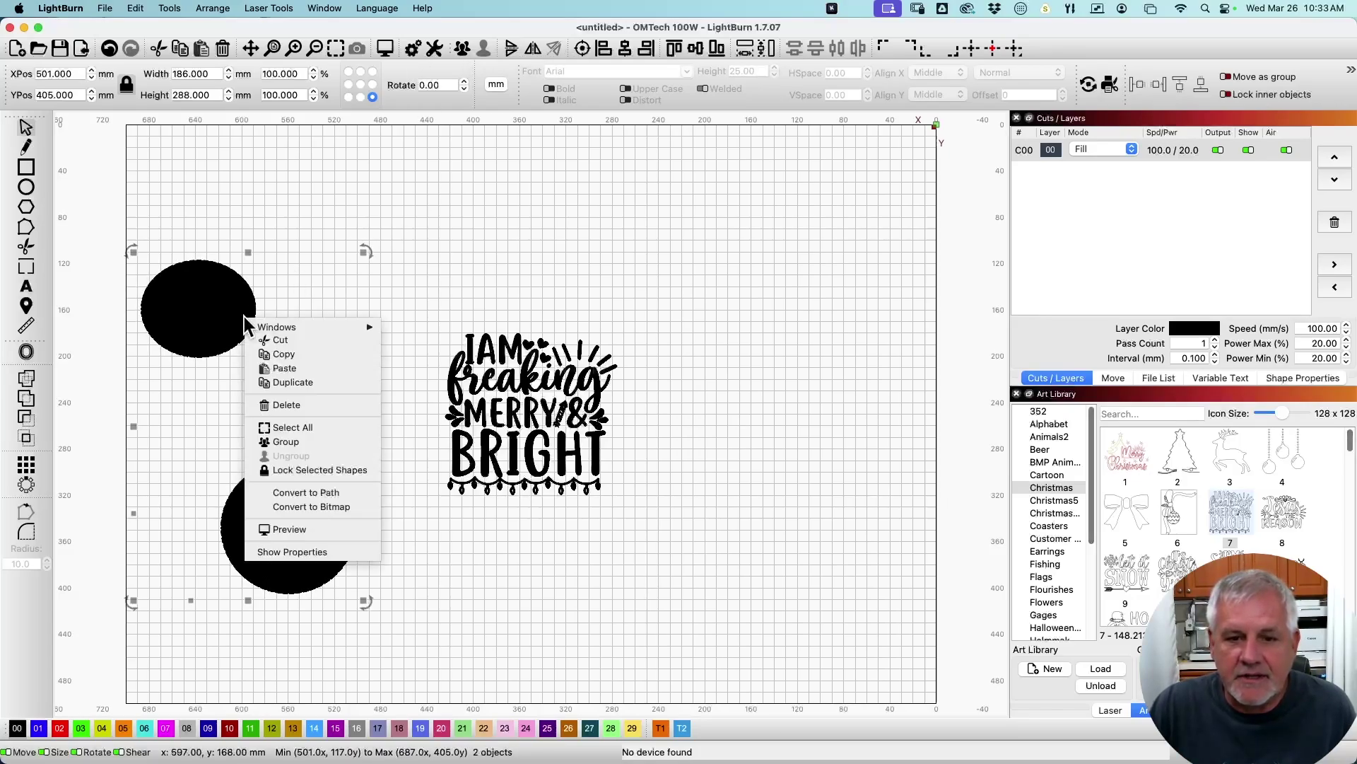
pyautogui.click(274, 440)
pyautogui.rightClick(244, 357)
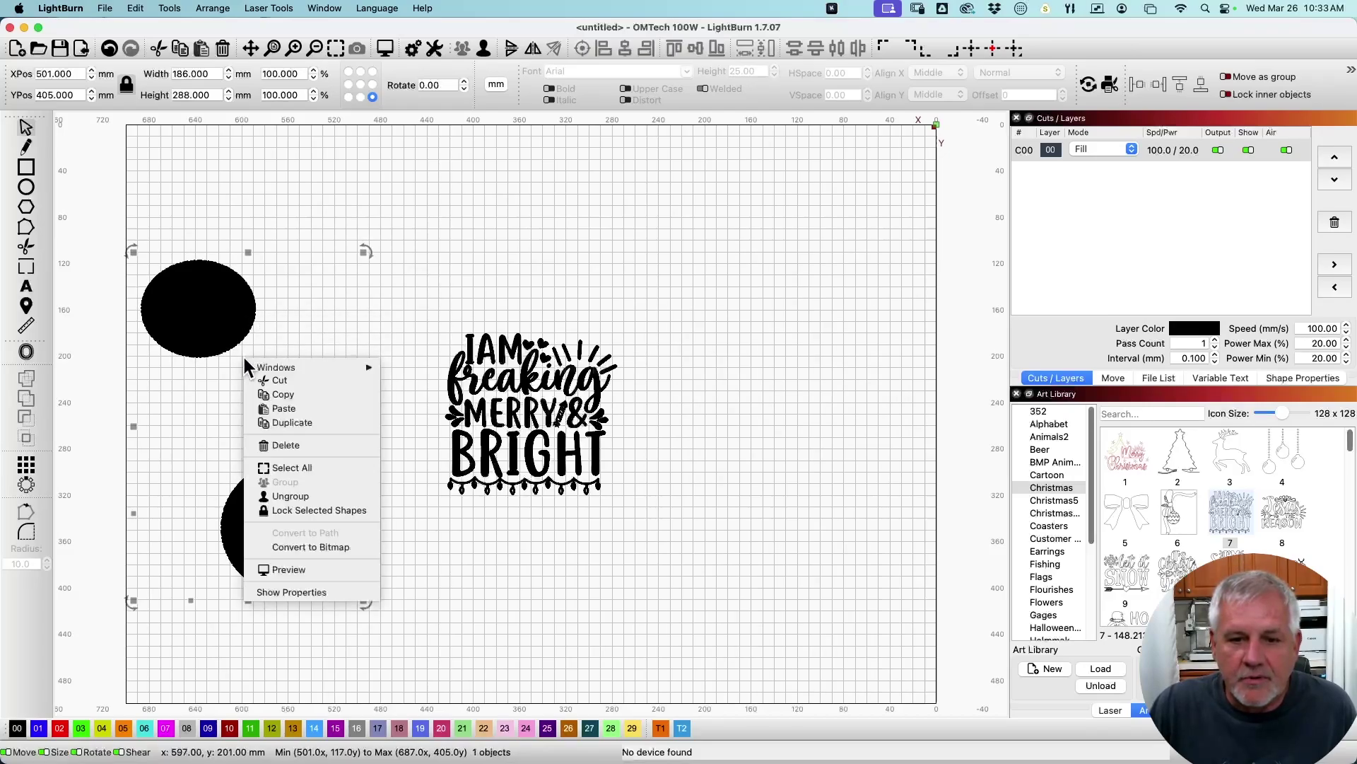
pyautogui.click(300, 495)
pyautogui.click(439, 198)
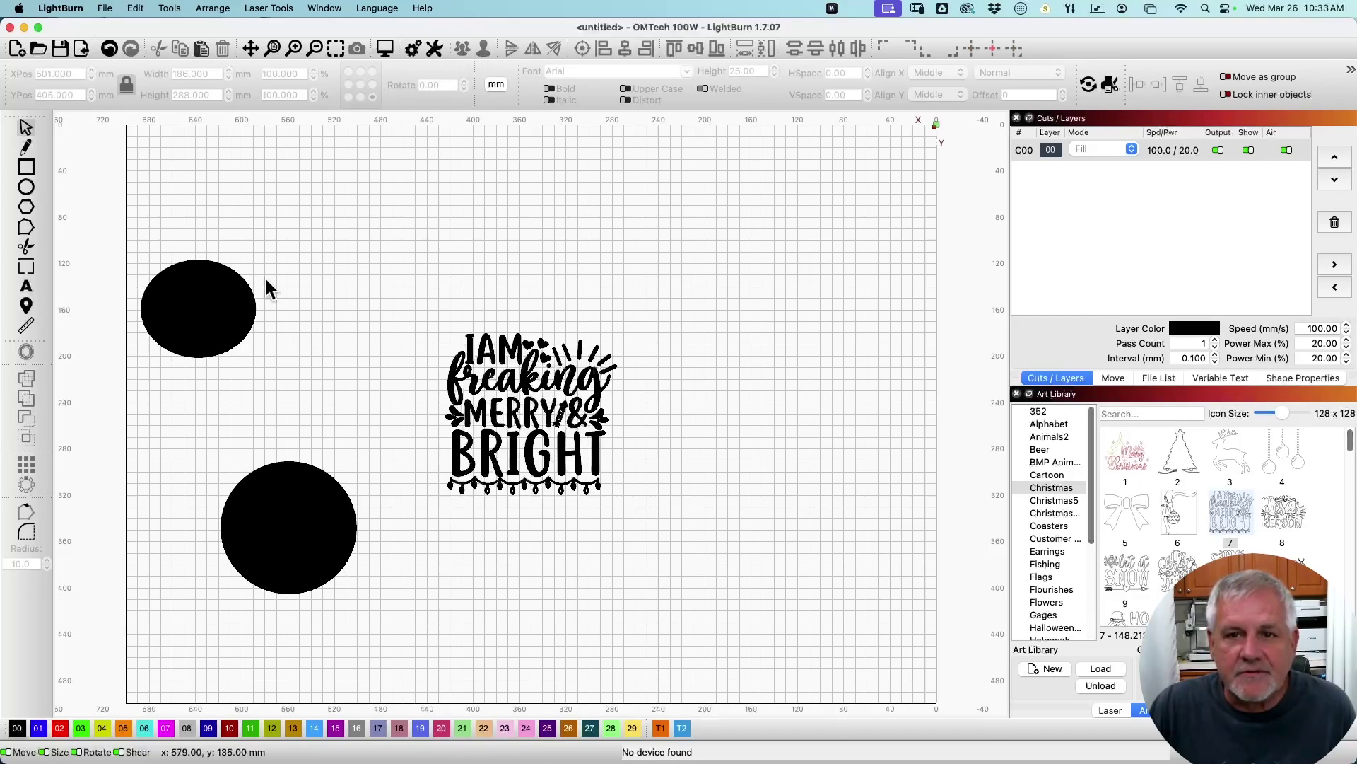
pyautogui.click(210, 8)
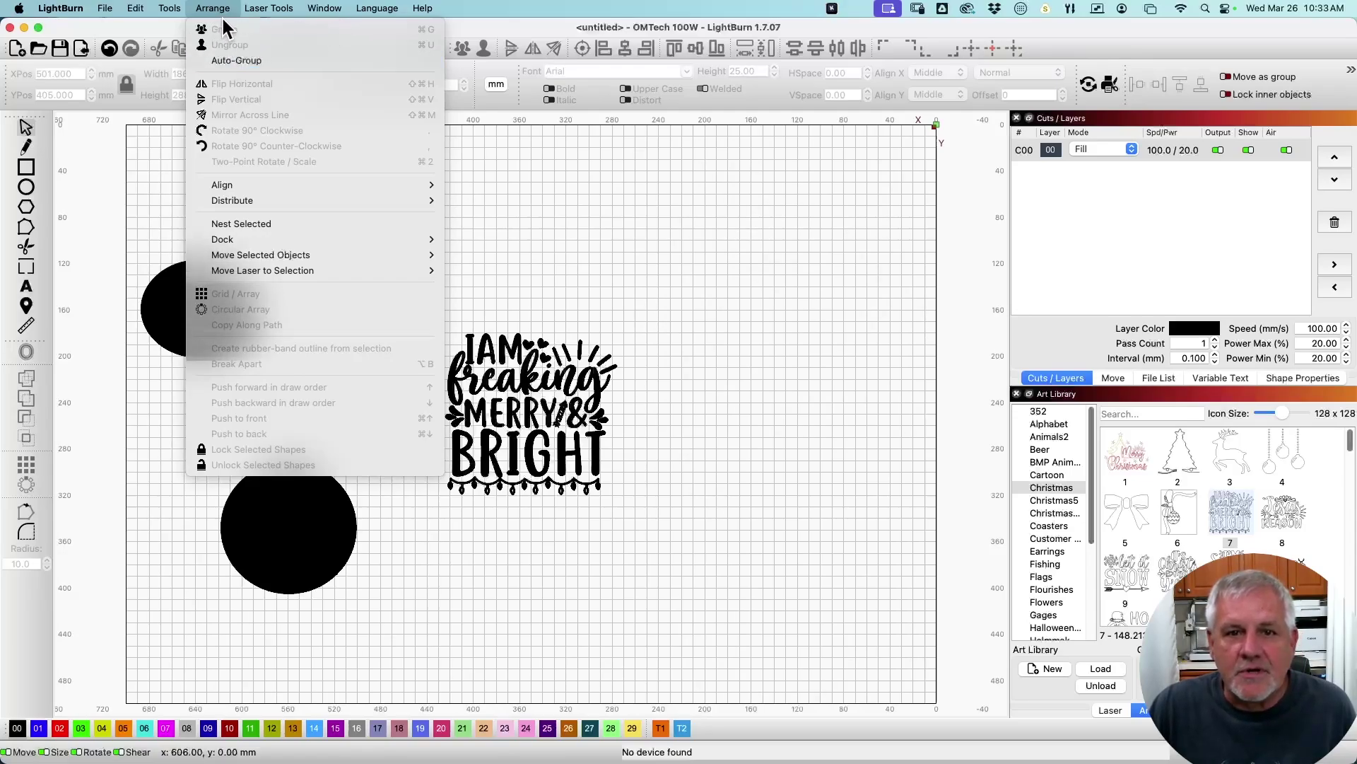
pyautogui.click(535, 3)
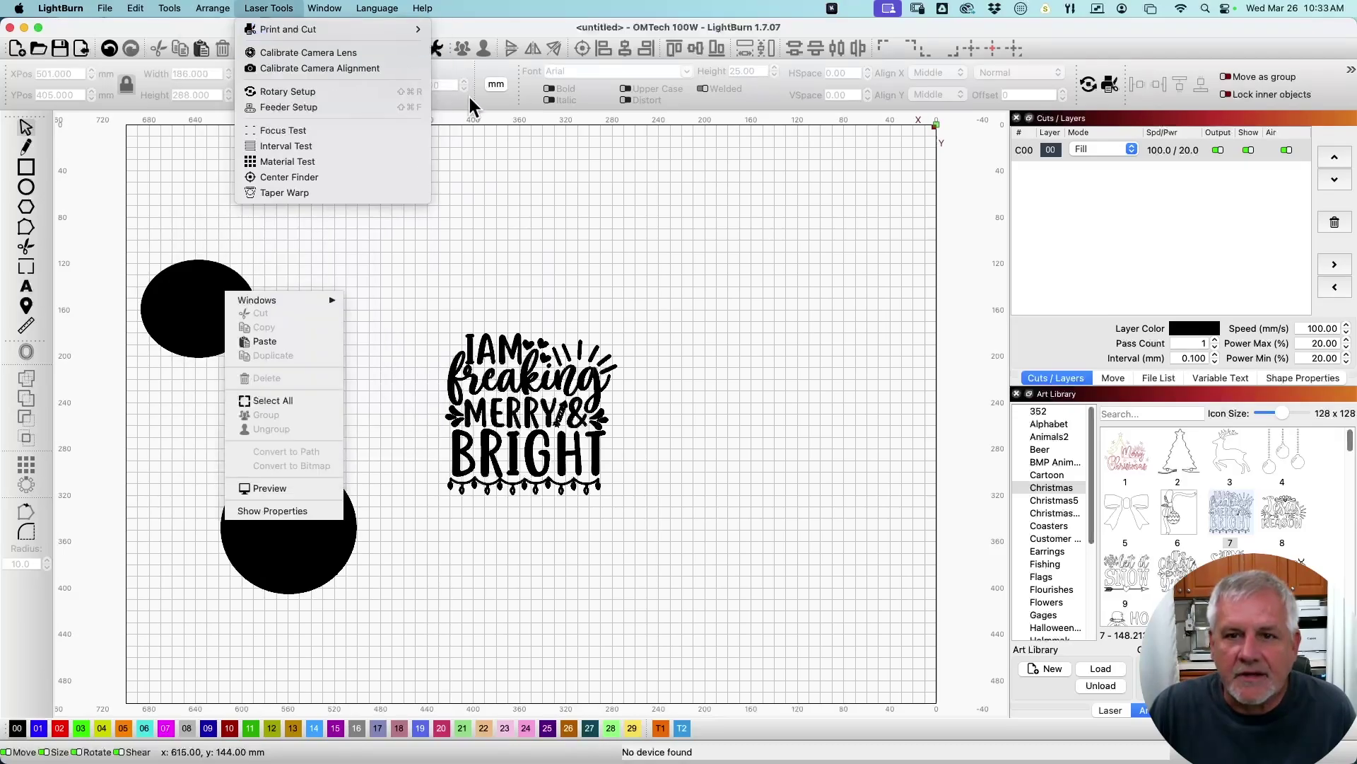
pyautogui.click(558, 188)
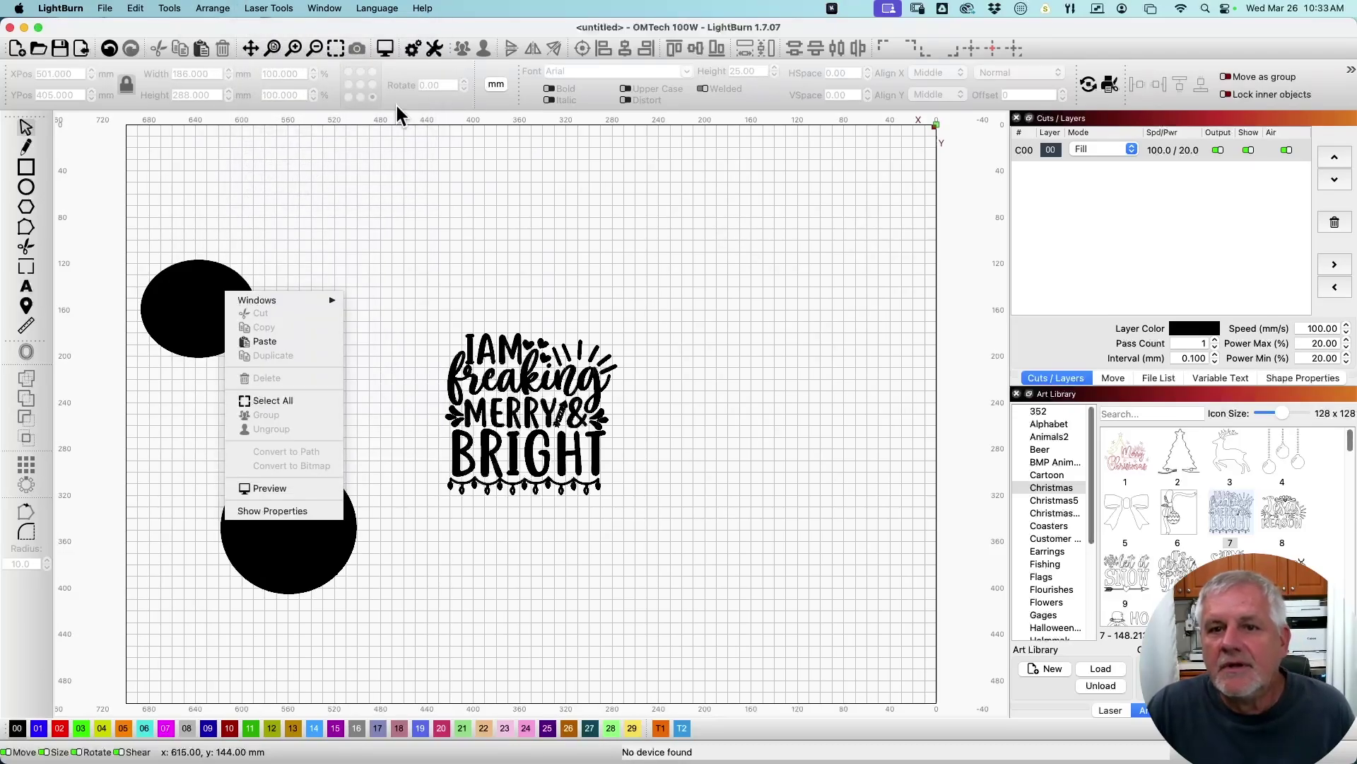
pyautogui.click(401, 146)
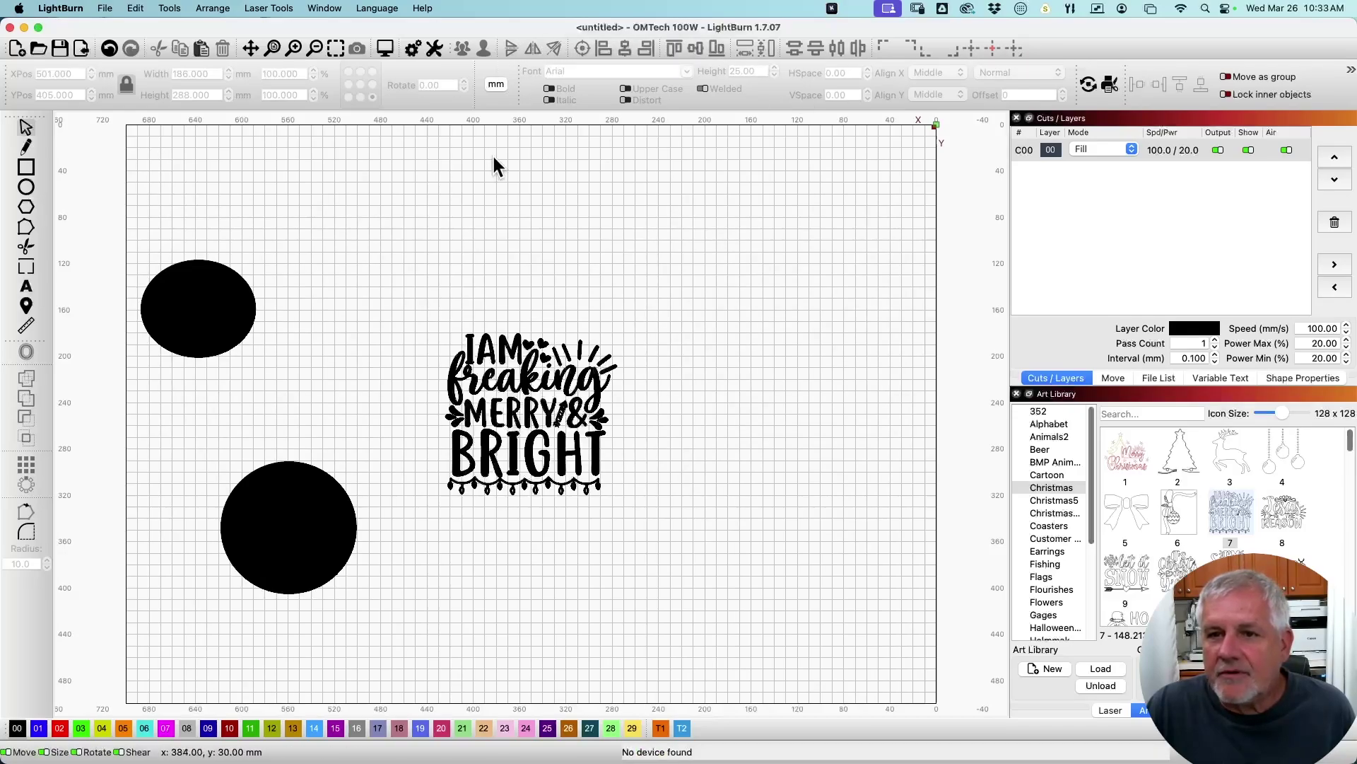
# Flip the lettering vertically and back, flip it horizontally and back, and deselect it.
pyautogui.click(527, 373)
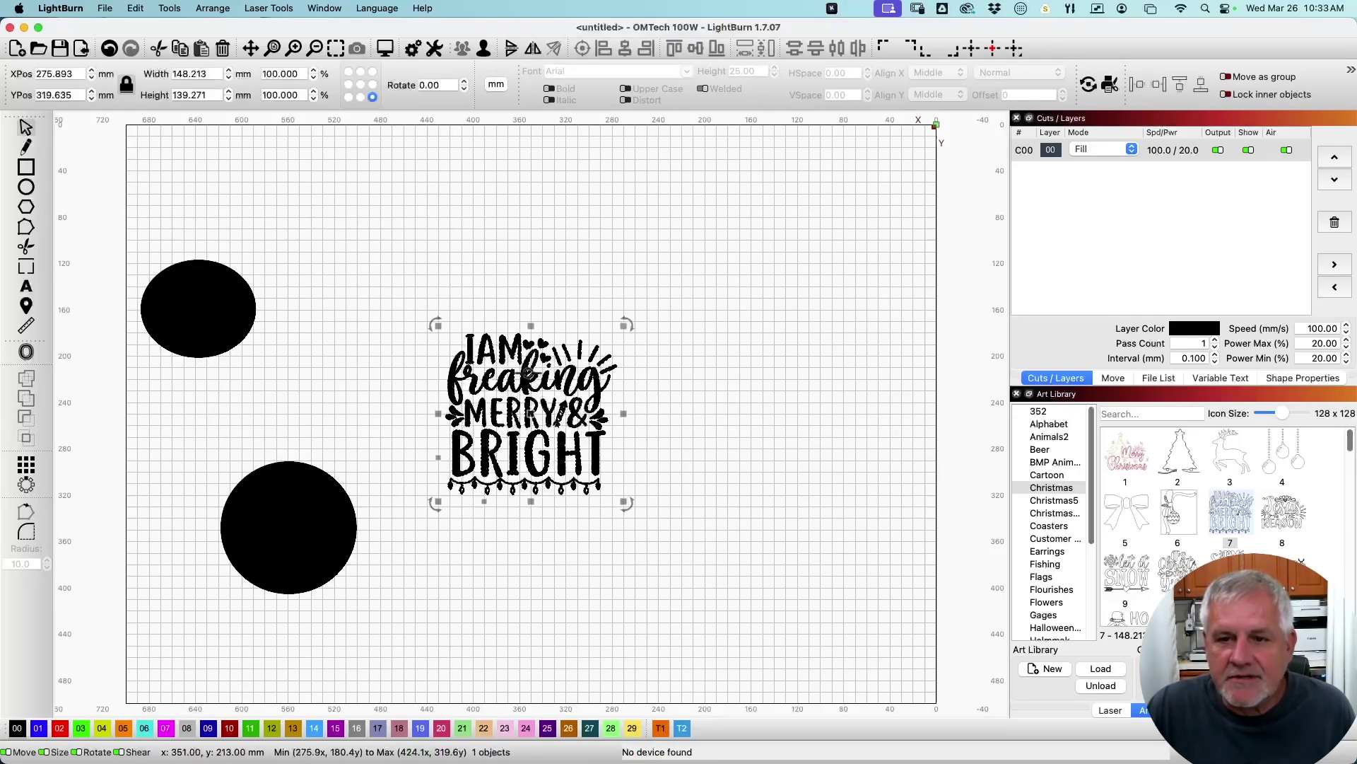
pyautogui.click(511, 49)
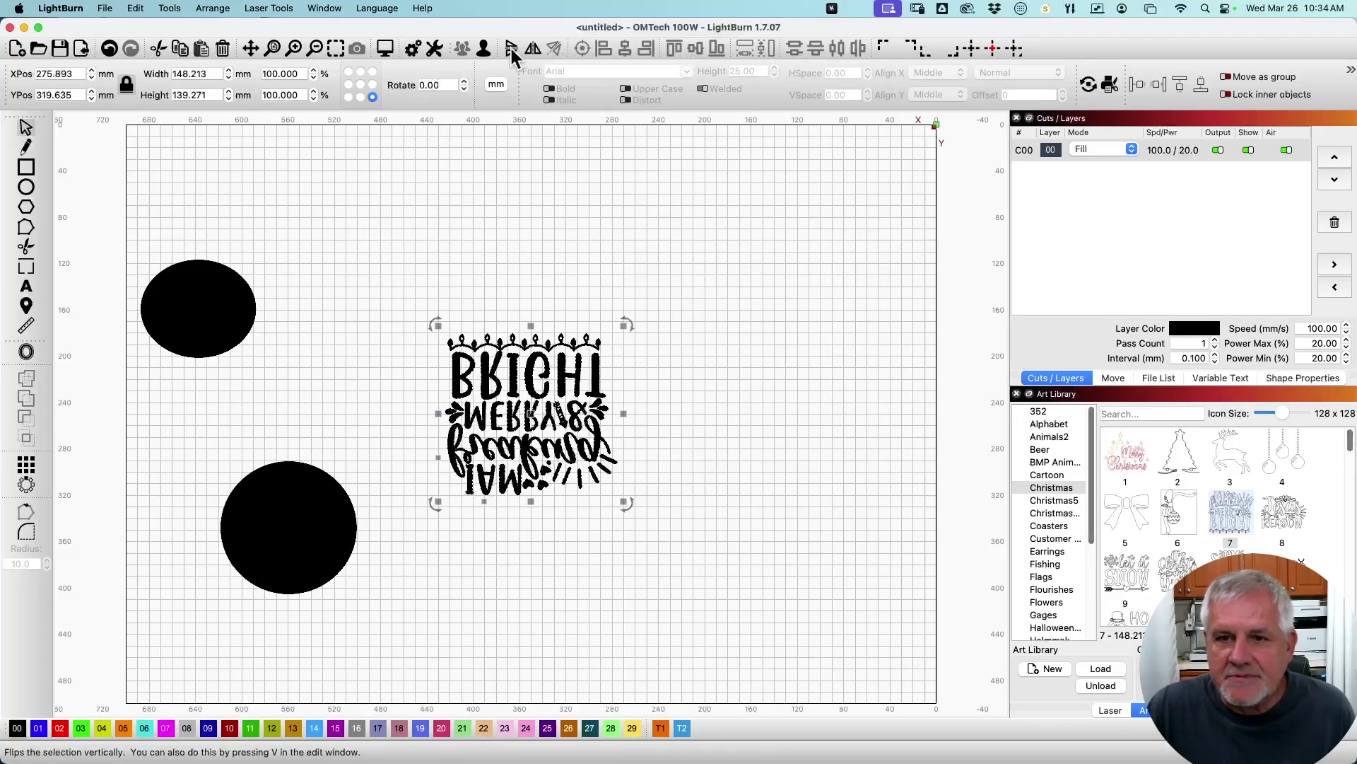
pyautogui.click(511, 49)
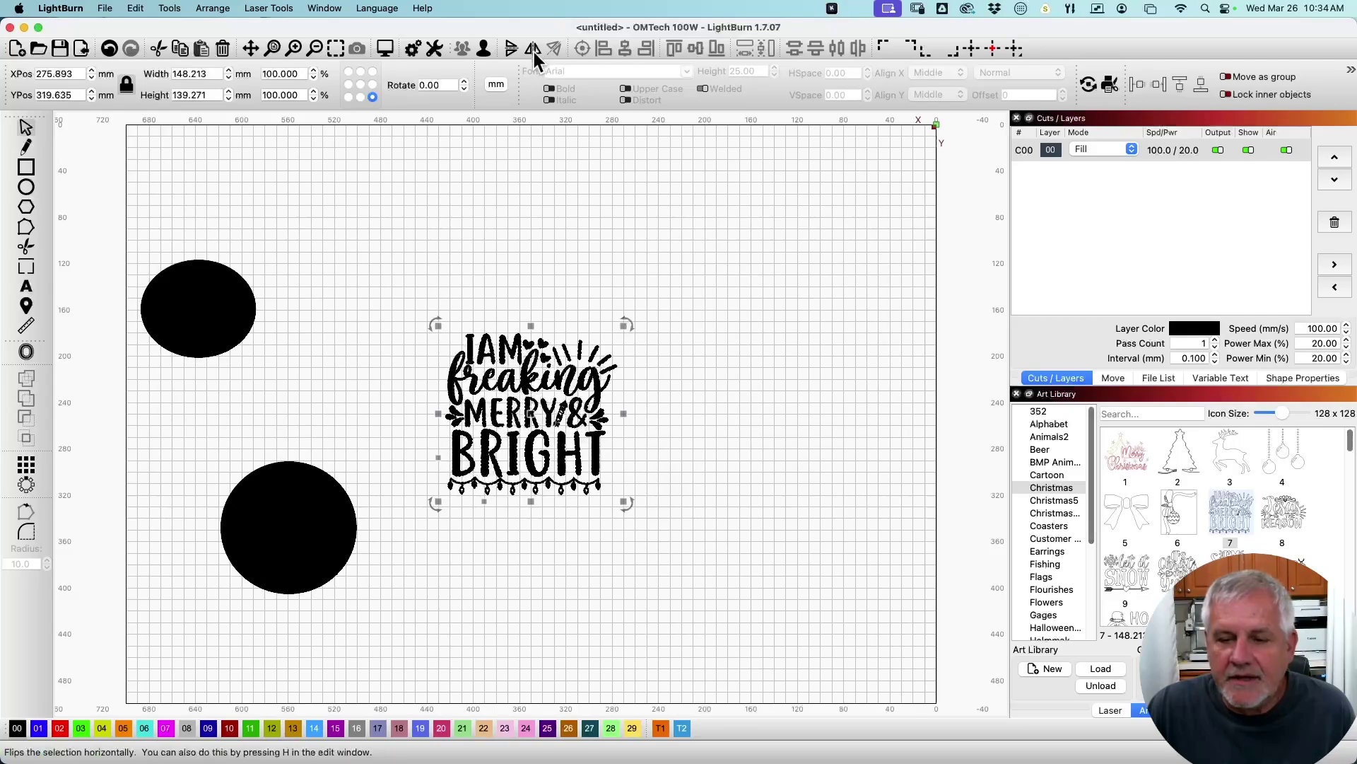
pyautogui.click(533, 49)
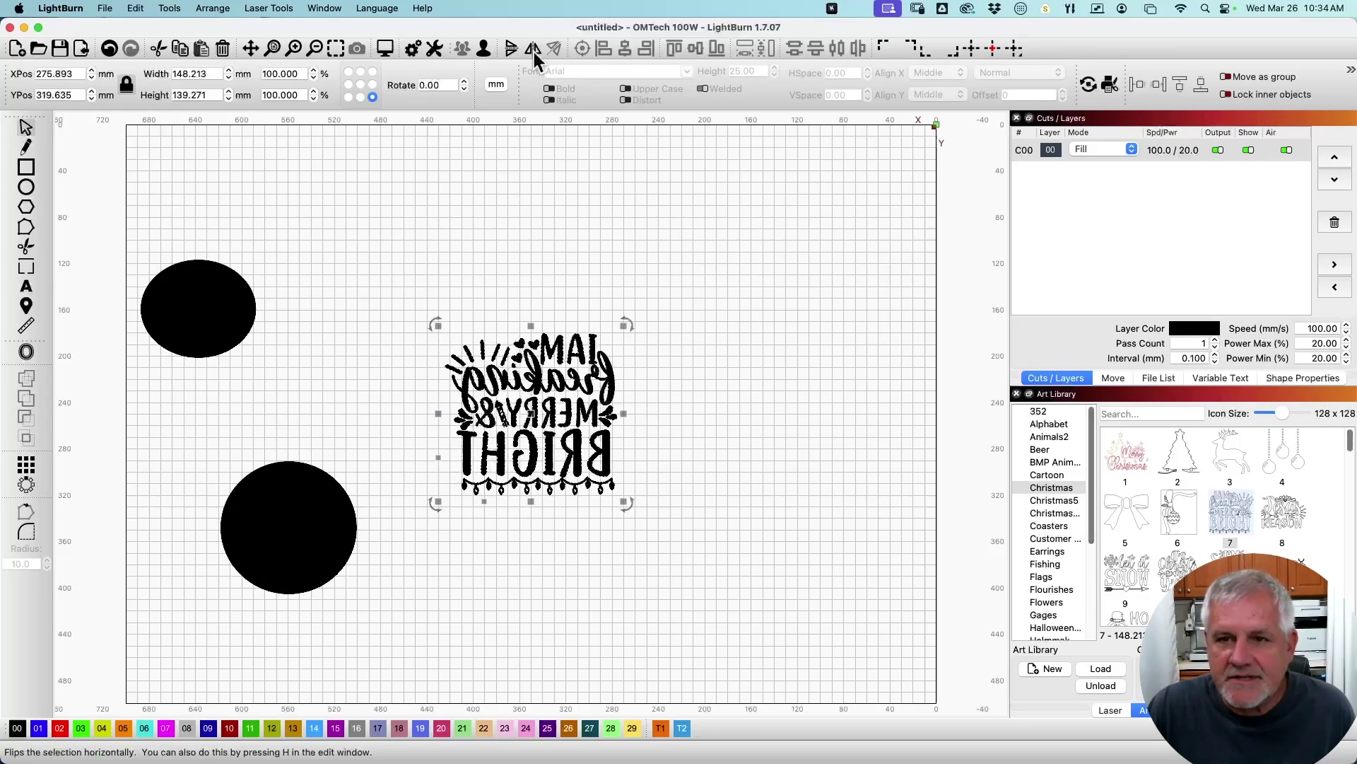
pyautogui.click(533, 49)
pyautogui.click(563, 211)
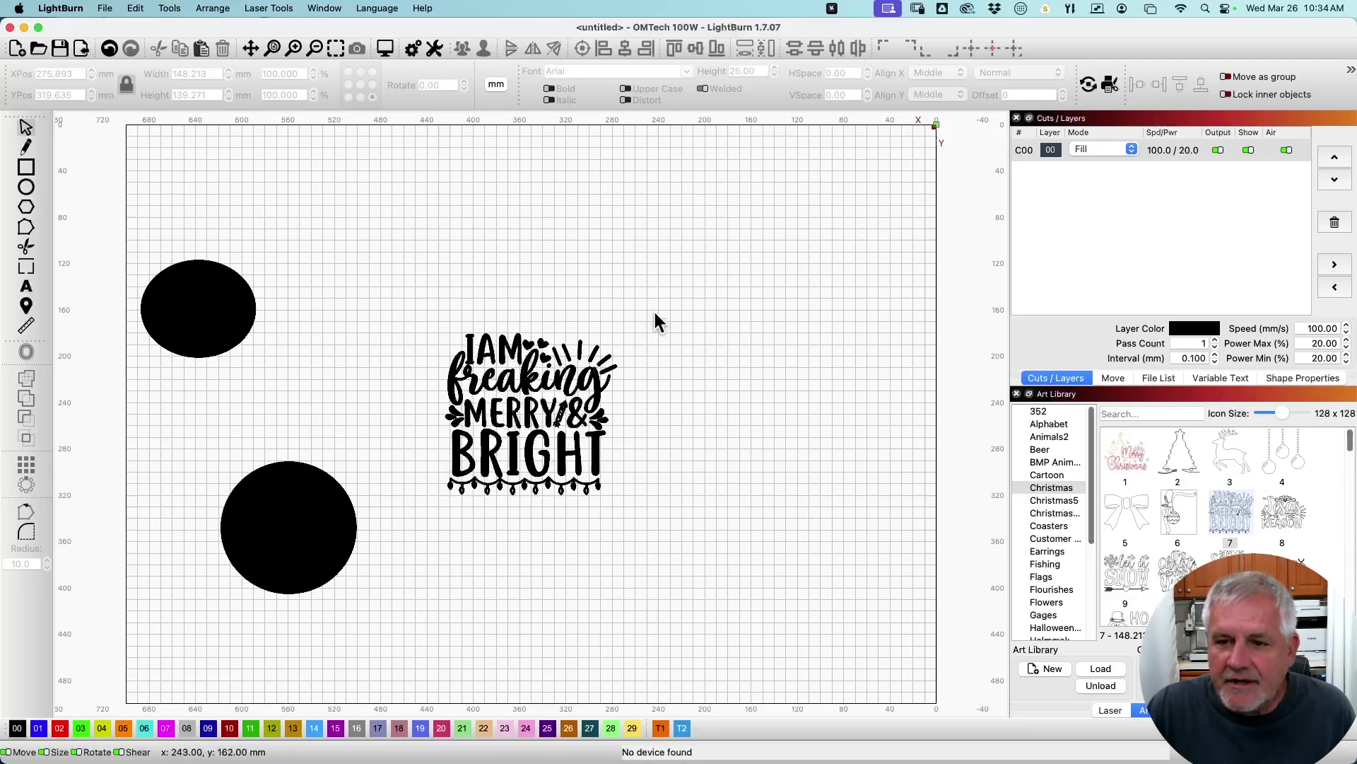
# Draw a slanted straight line to the right of the lettering, spanning about 81 mm horizontally.
pyautogui.click(26, 146)
pyautogui.click(707, 256)
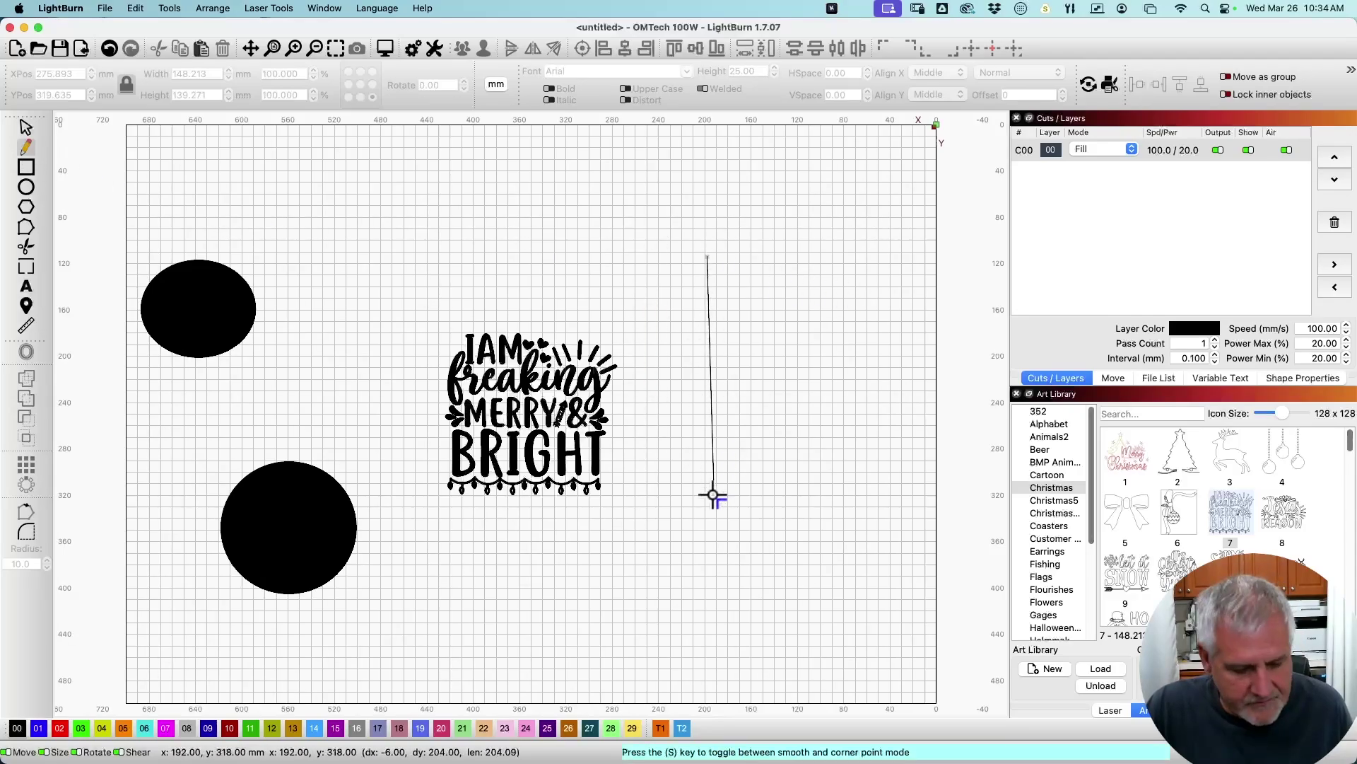
pyautogui.click(802, 484)
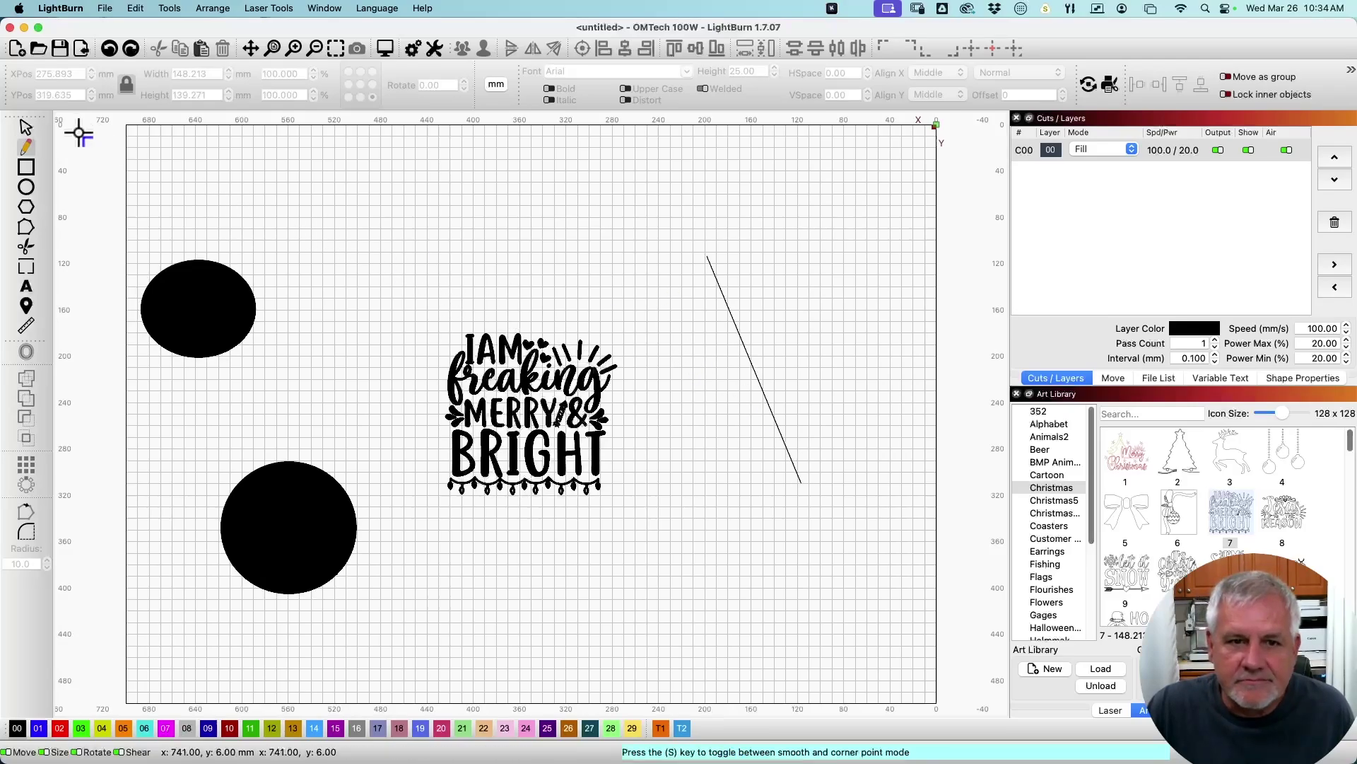
pyautogui.click(26, 131)
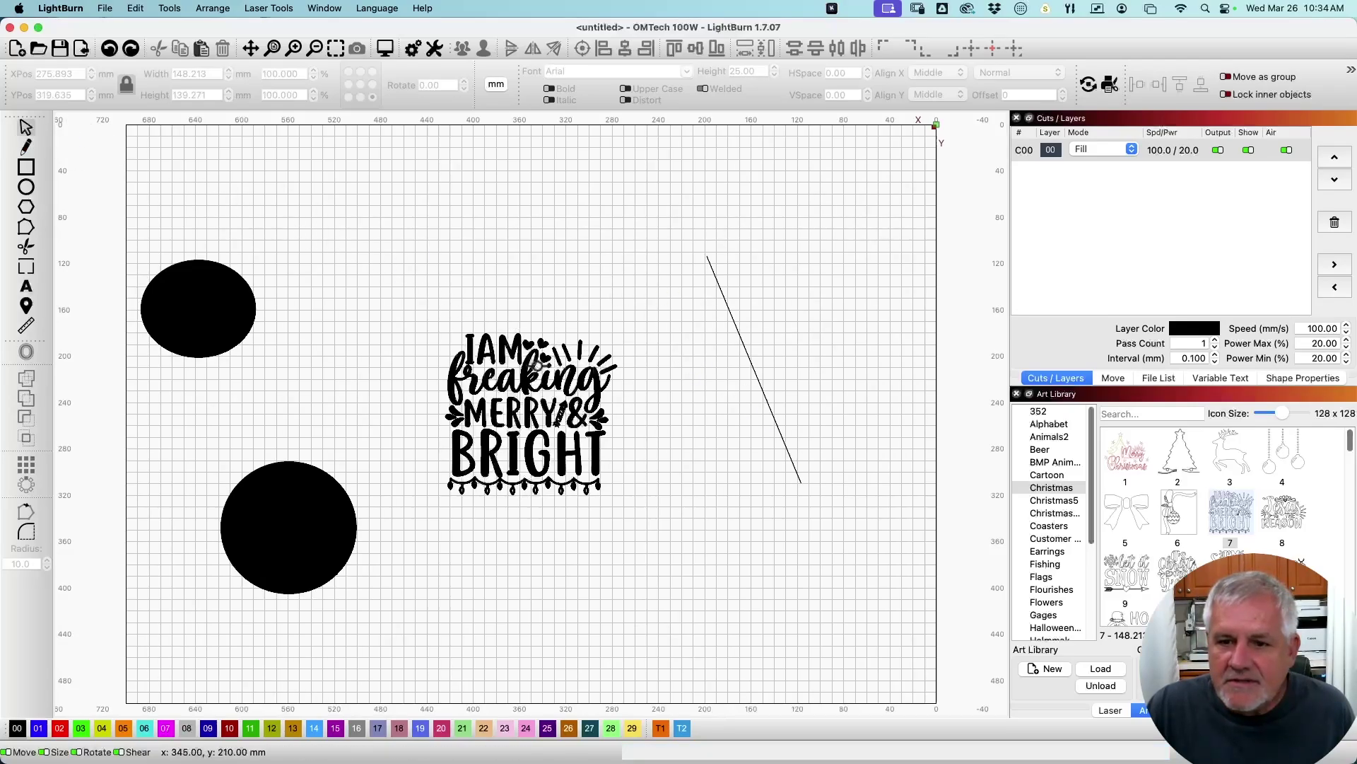
# Mirror a copy of the lettering across the slanted line, and box-select the line.
pyautogui.click(559, 371)
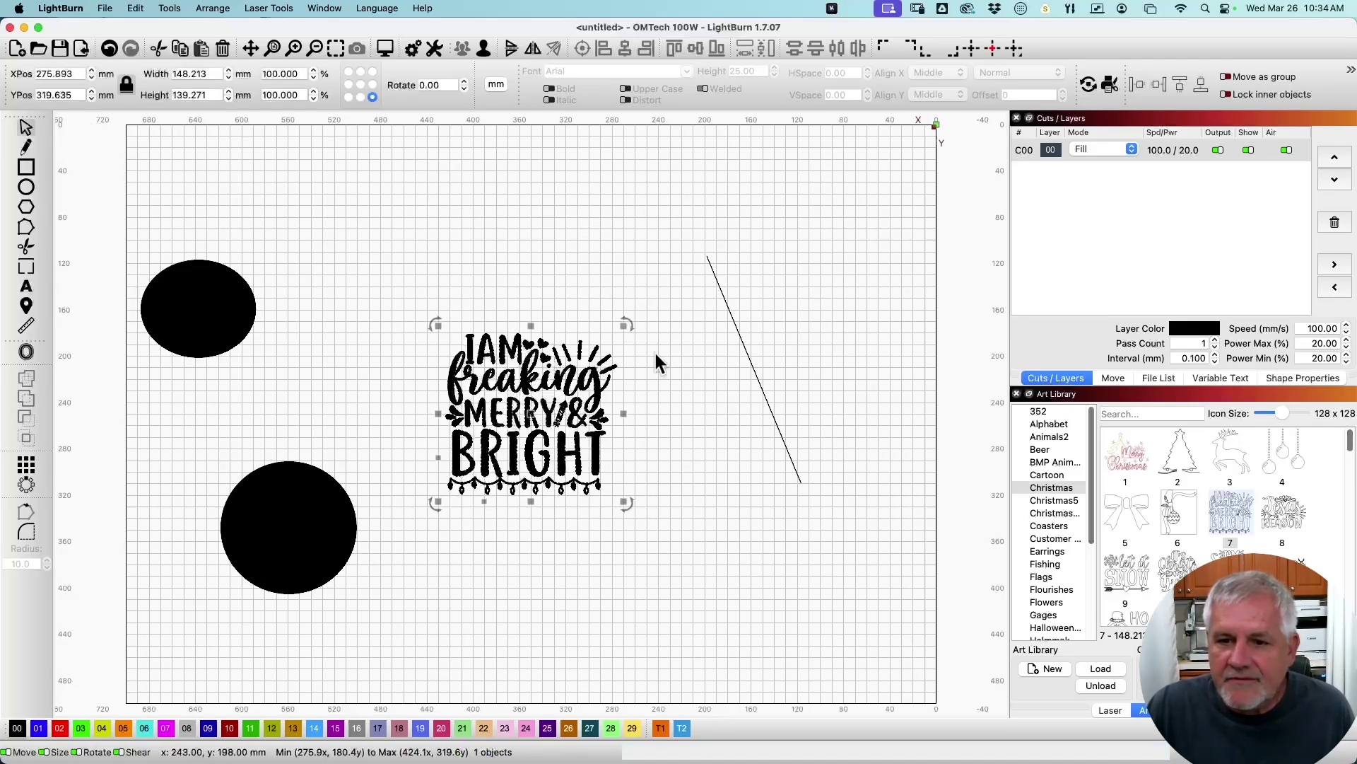
pyautogui.keyDown('shift'); pyautogui.click(731, 308); pyautogui.keyUp('shift')
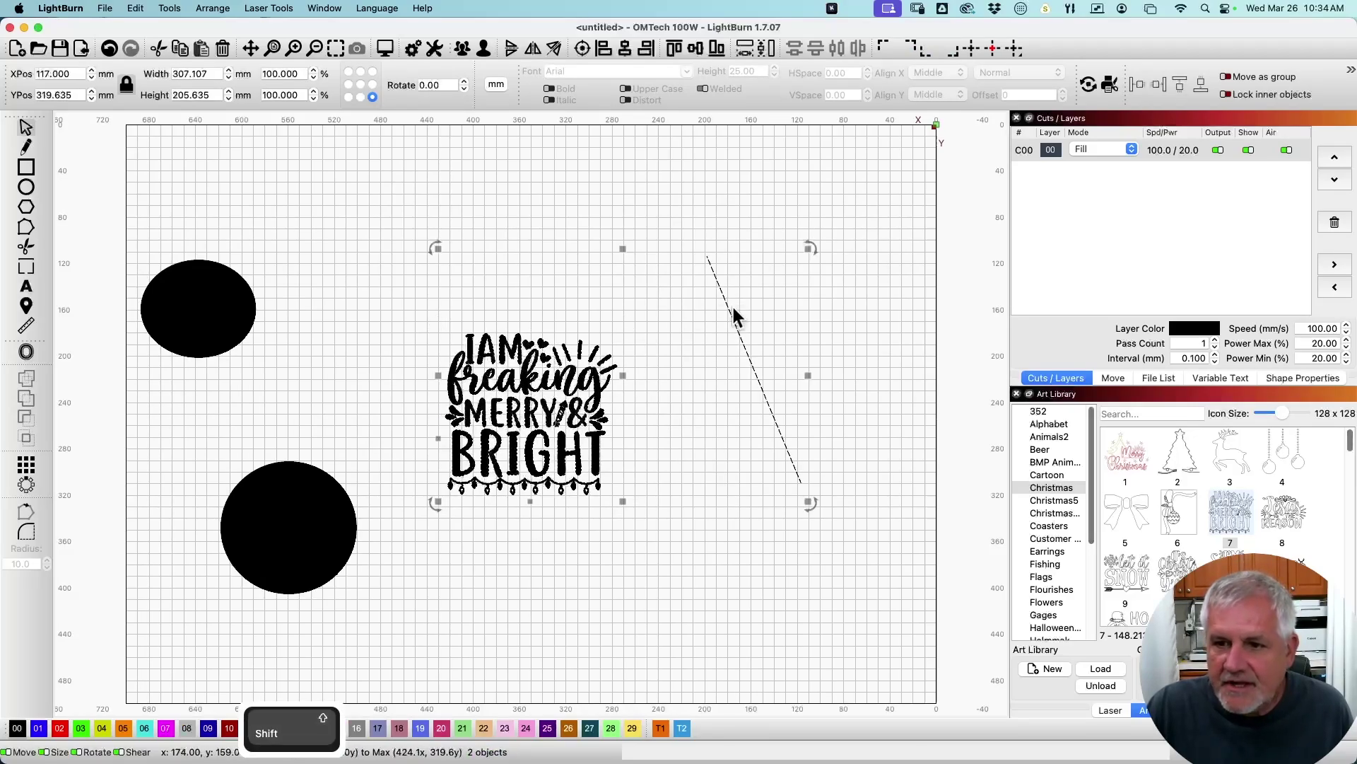
pyautogui.click(554, 48)
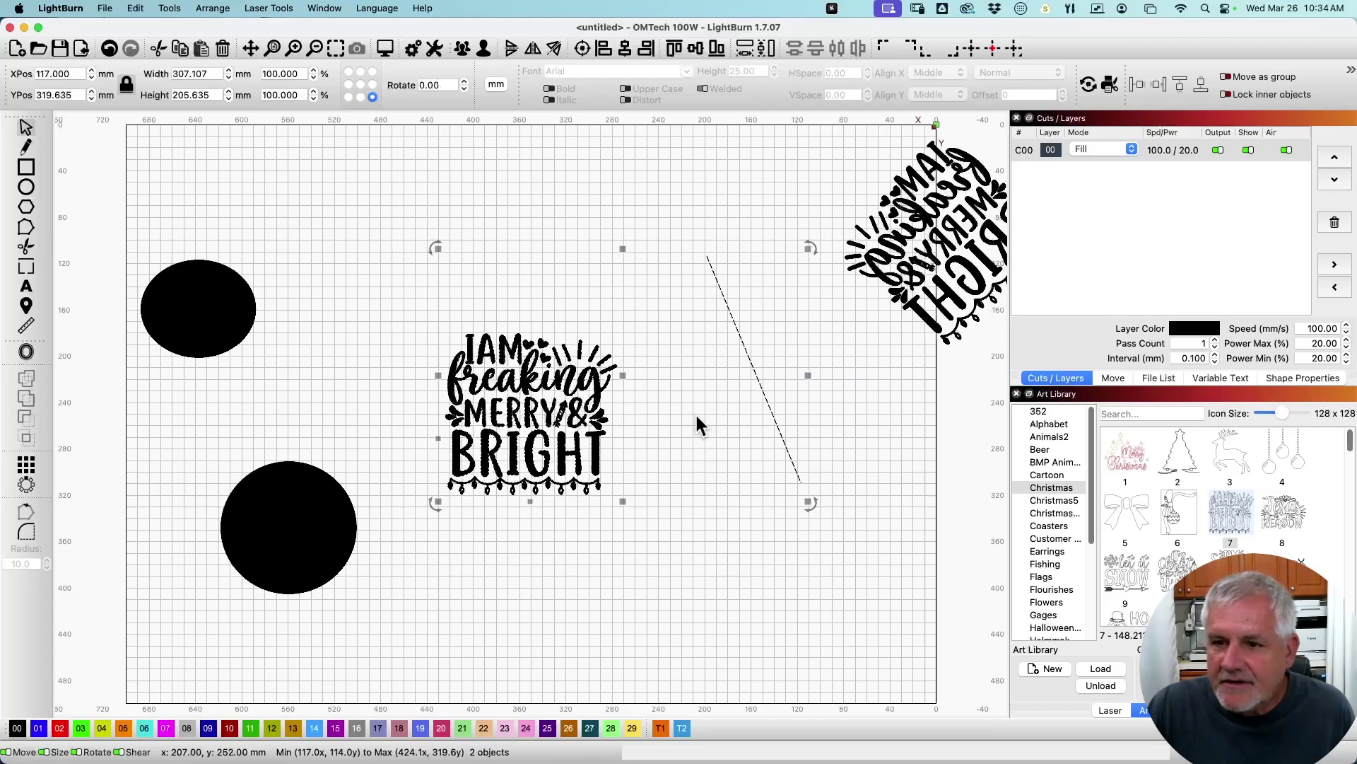
pyautogui.click(694, 242)
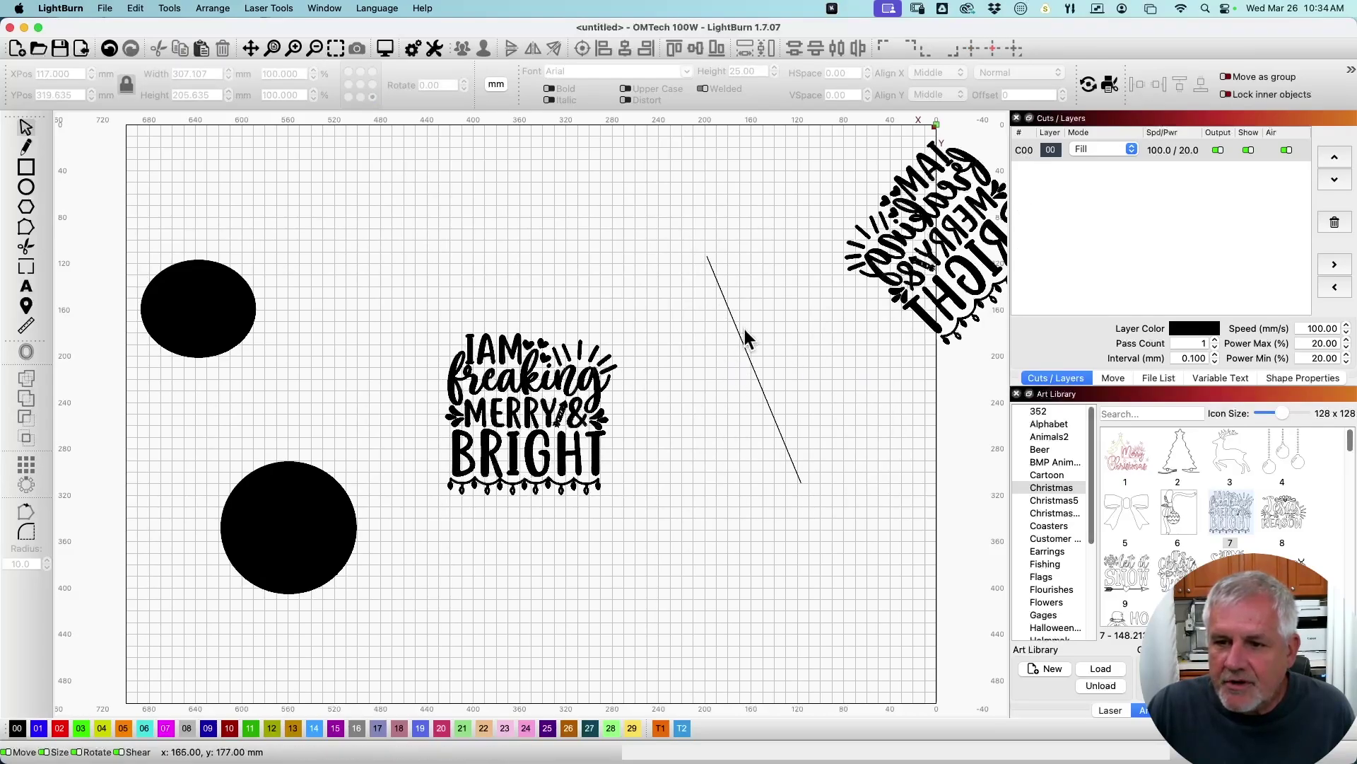
pyautogui.moveTo(843, 367); pyautogui.dragTo(669, 403)
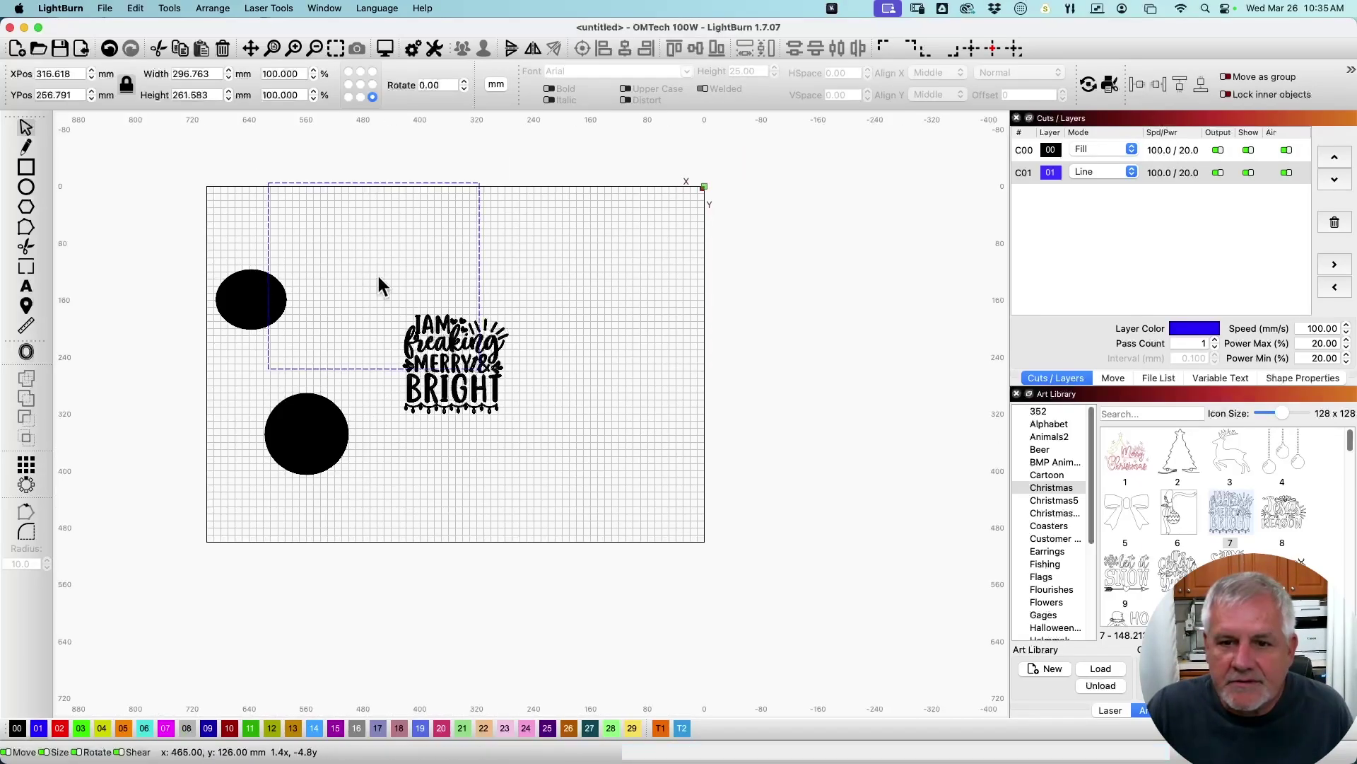
# Move the blue rectangle over the lettering, centre the lettering inside the rectangle, and undo the centring.
pyautogui.moveTo(376, 273); pyautogui.dragTo(485, 299)
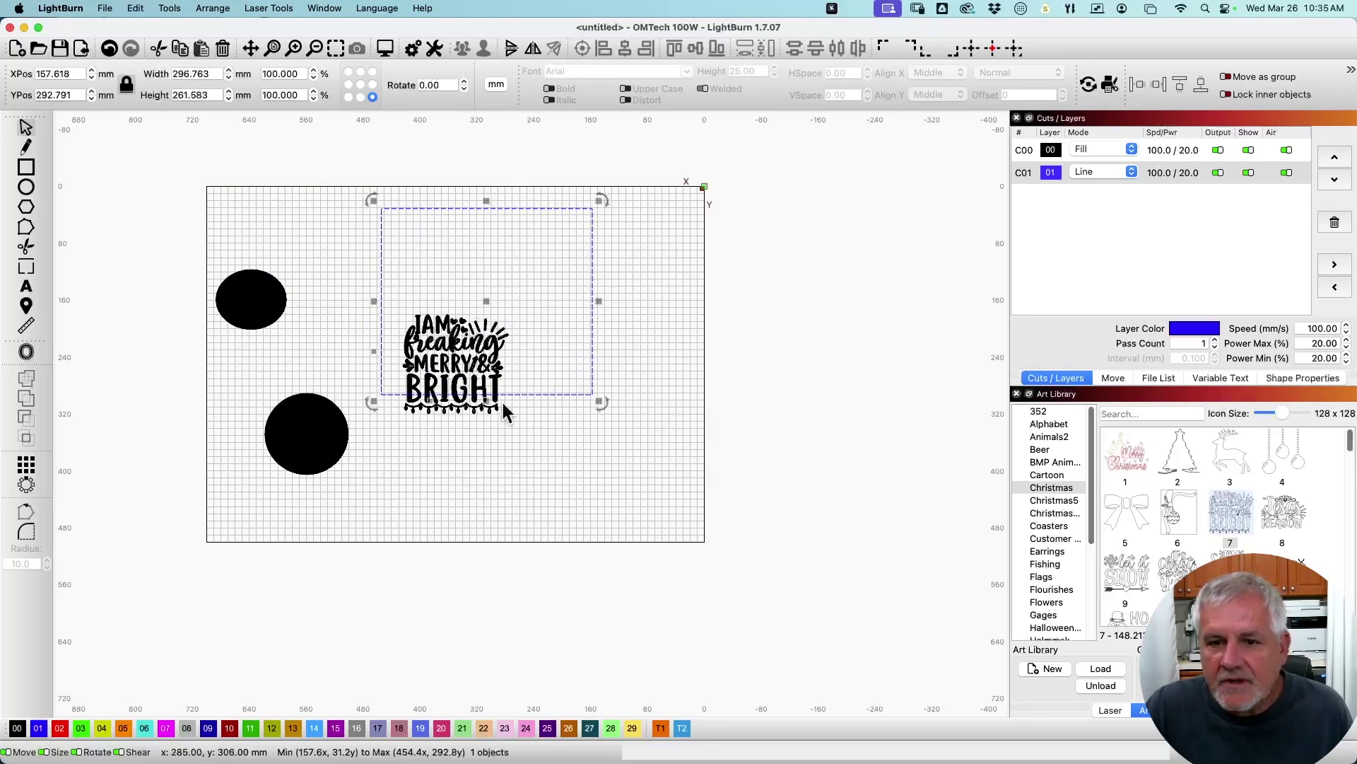
pyautogui.click(459, 346)
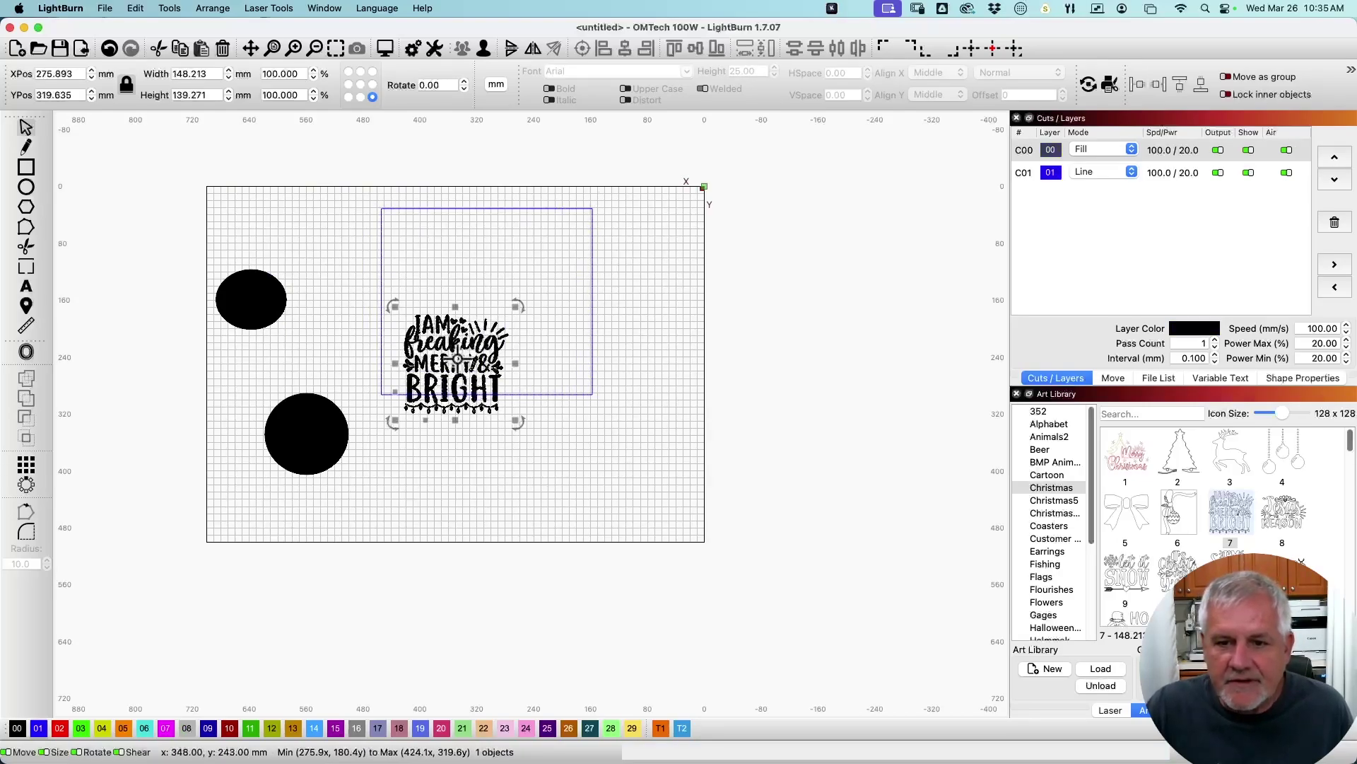
pyautogui.press('shift')
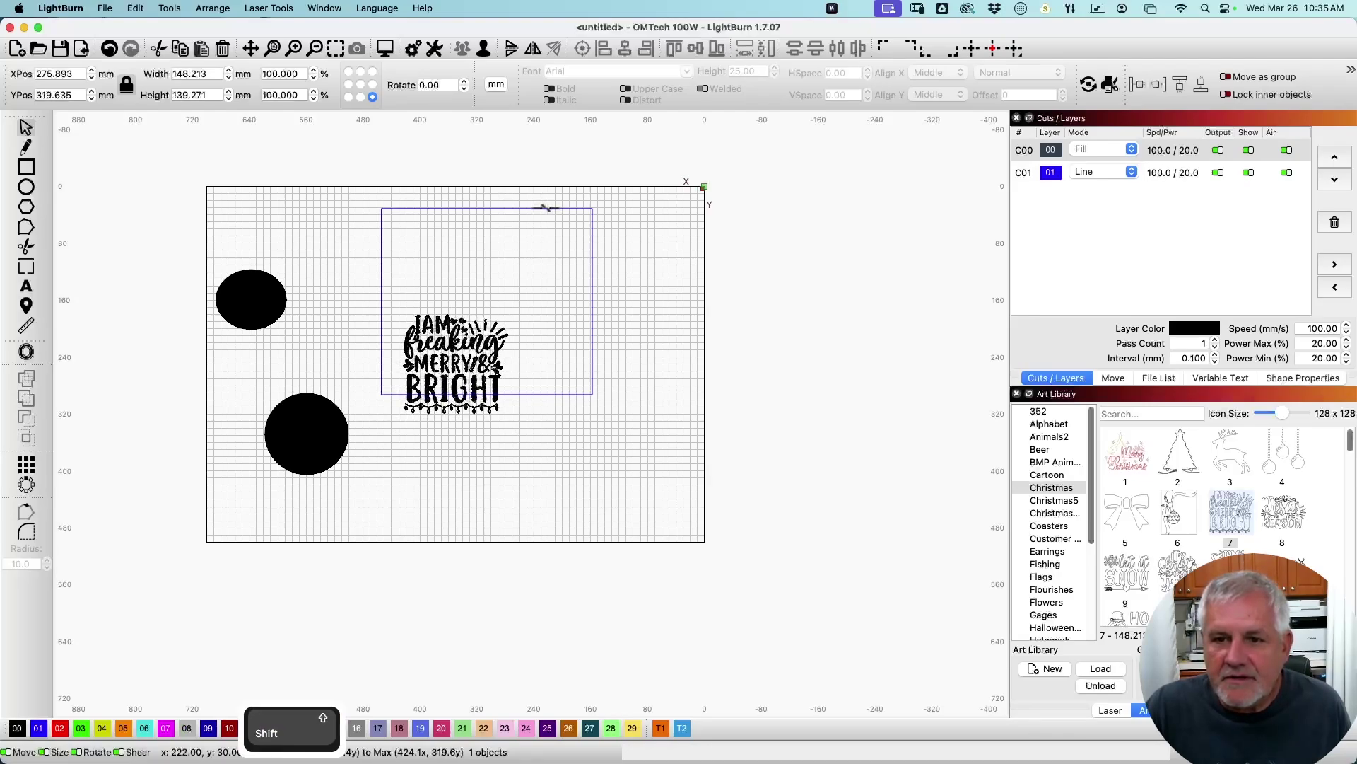
pyautogui.keyDown('shift'); pyautogui.click(546, 208); pyautogui.keyUp('shift')
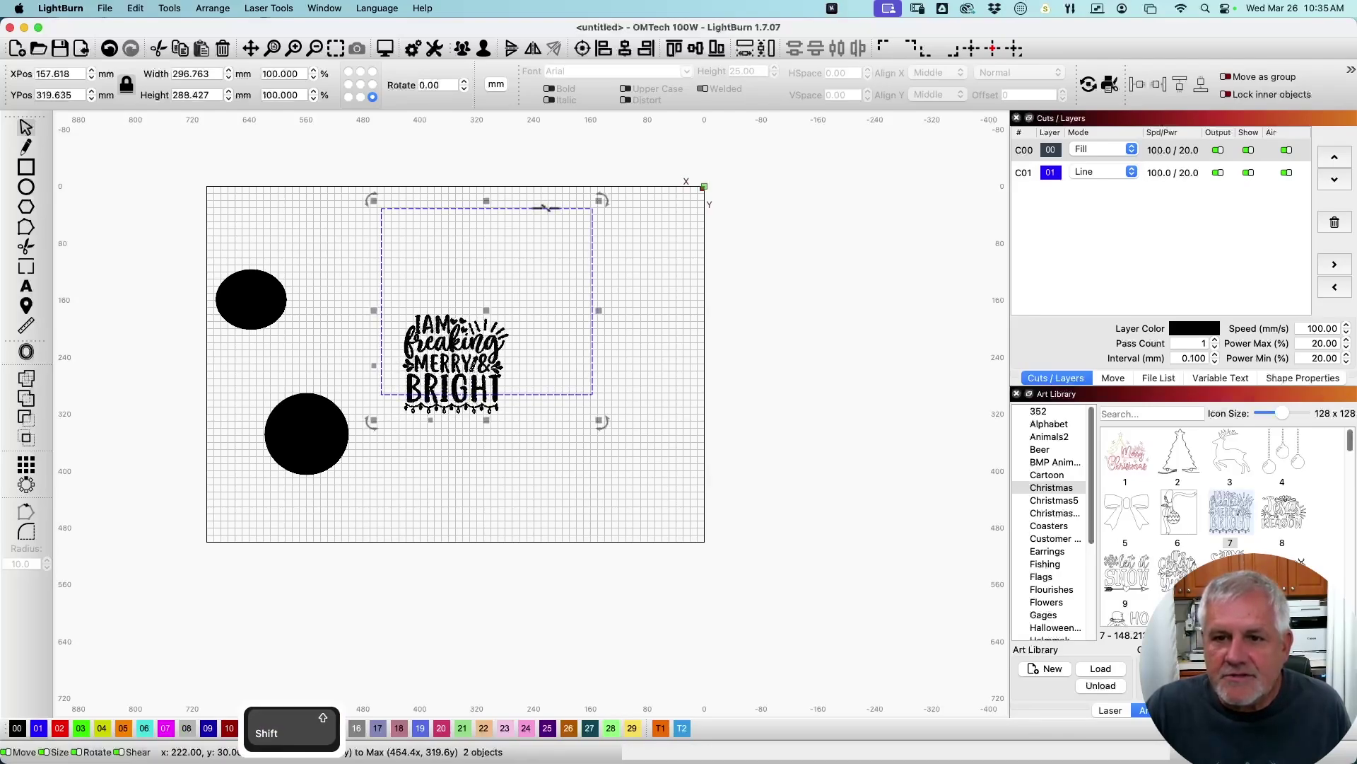
pyautogui.click(582, 48)
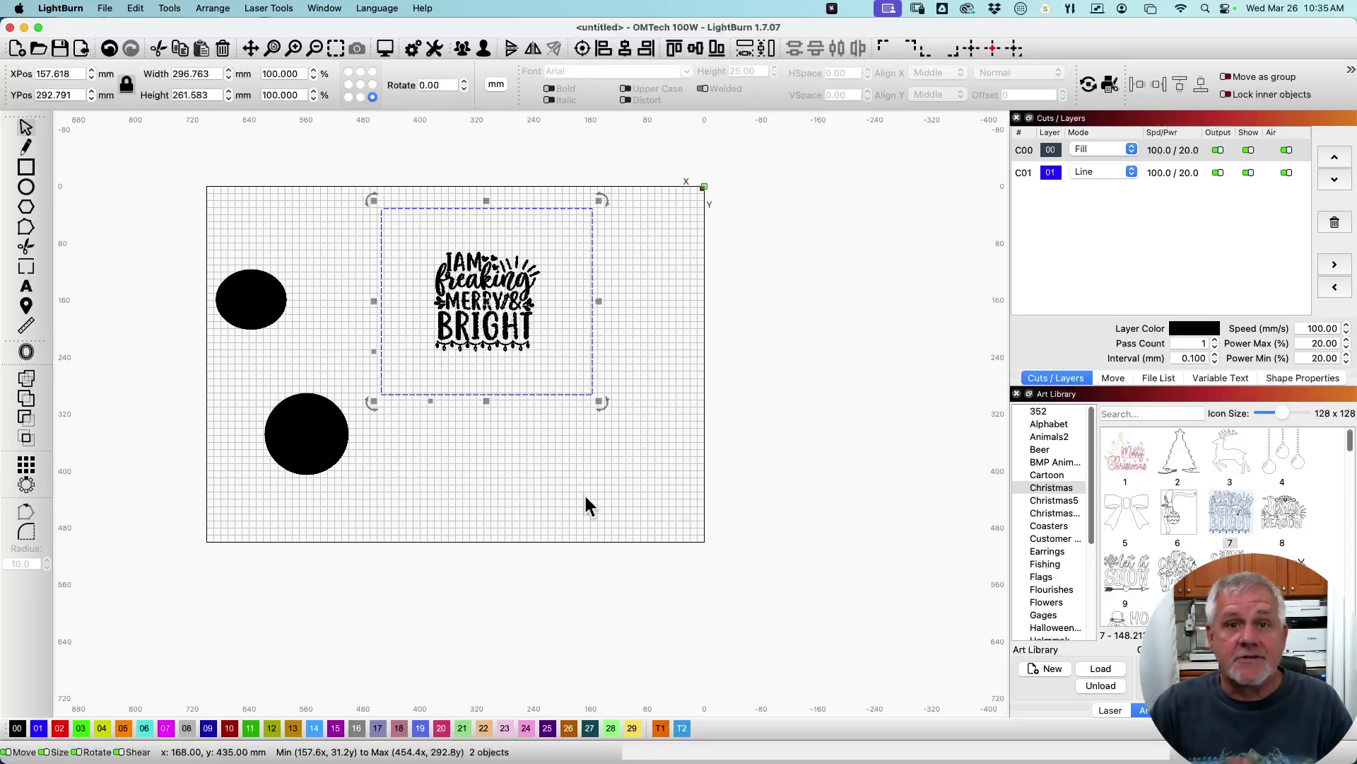
pyautogui.press('super+z')
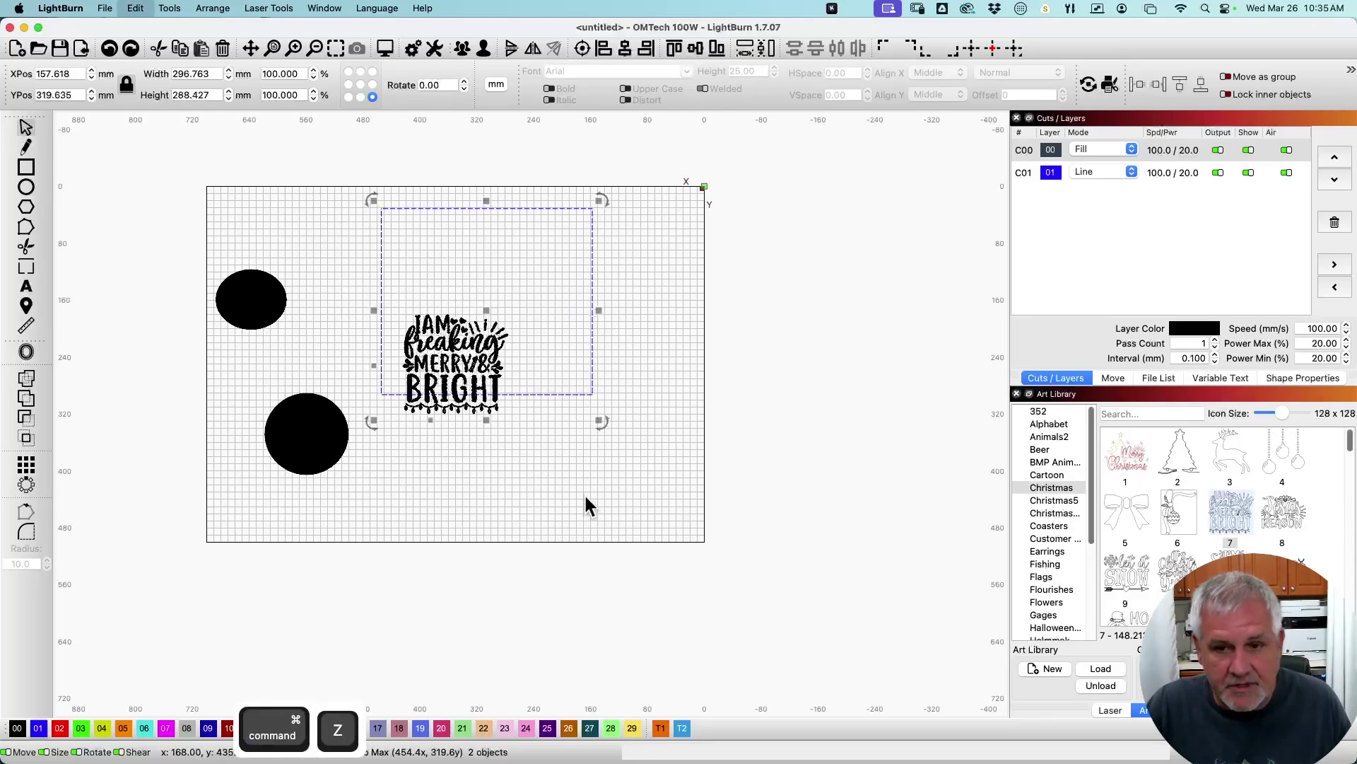
# Centre the blue rectangle around the lettering, using the lettering as the fixed reference object.
pyautogui.click(592, 311)
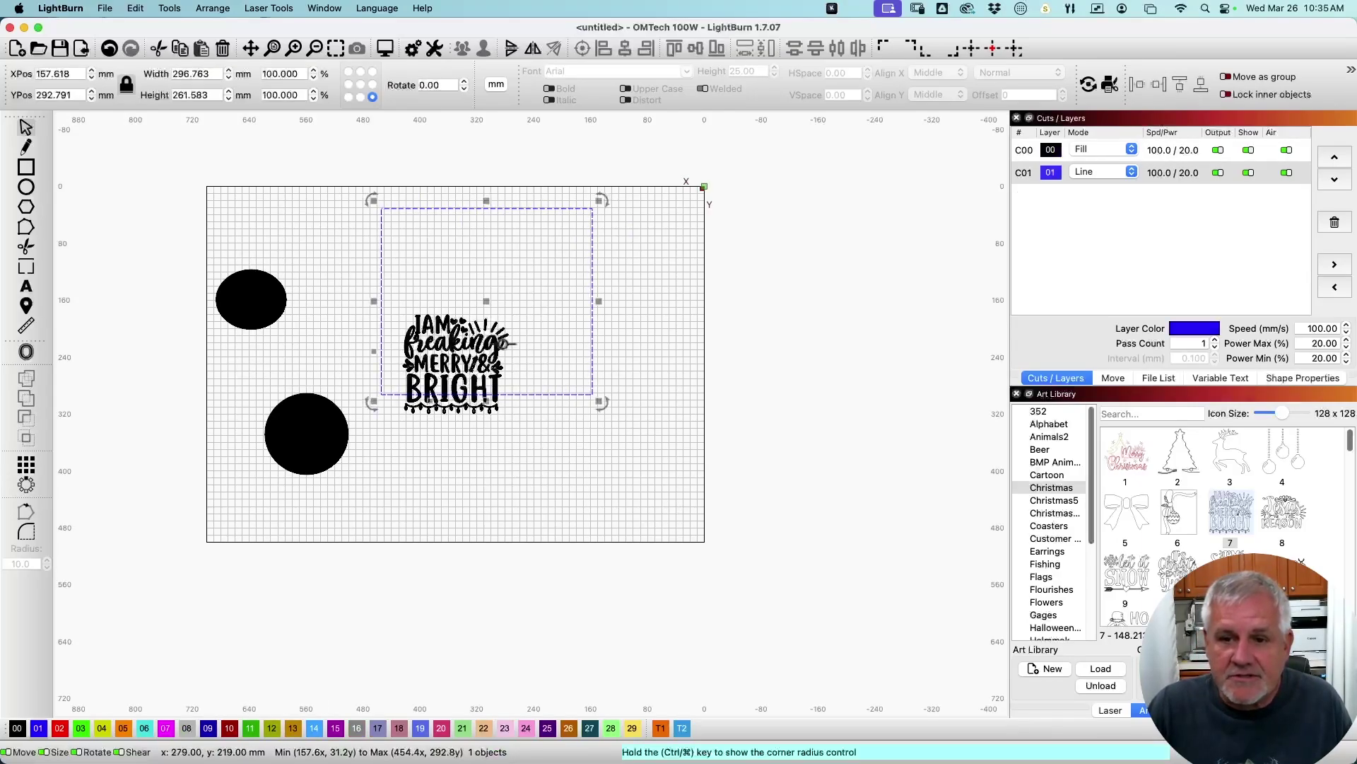
pyautogui.keyDown('shift'); pyautogui.click(467, 350); pyautogui.keyUp('shift')
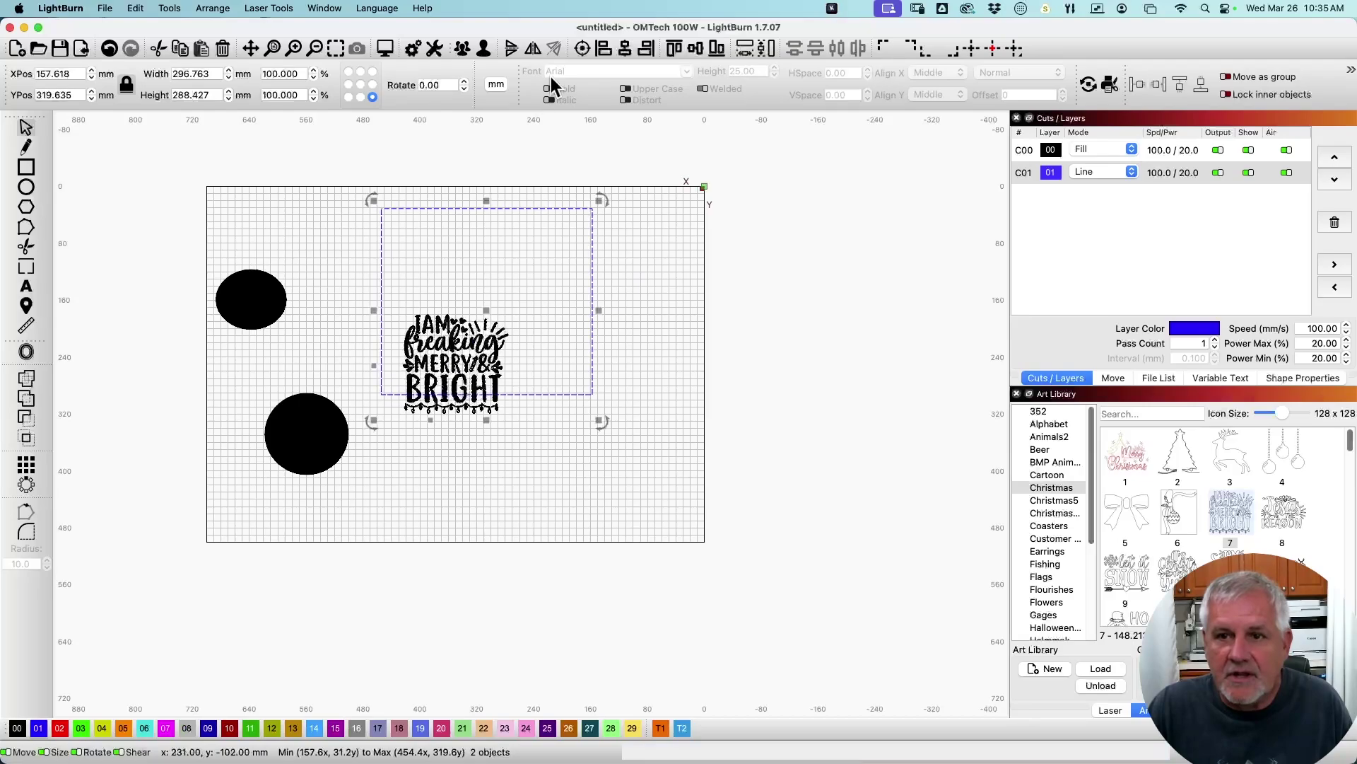
pyautogui.click(581, 48)
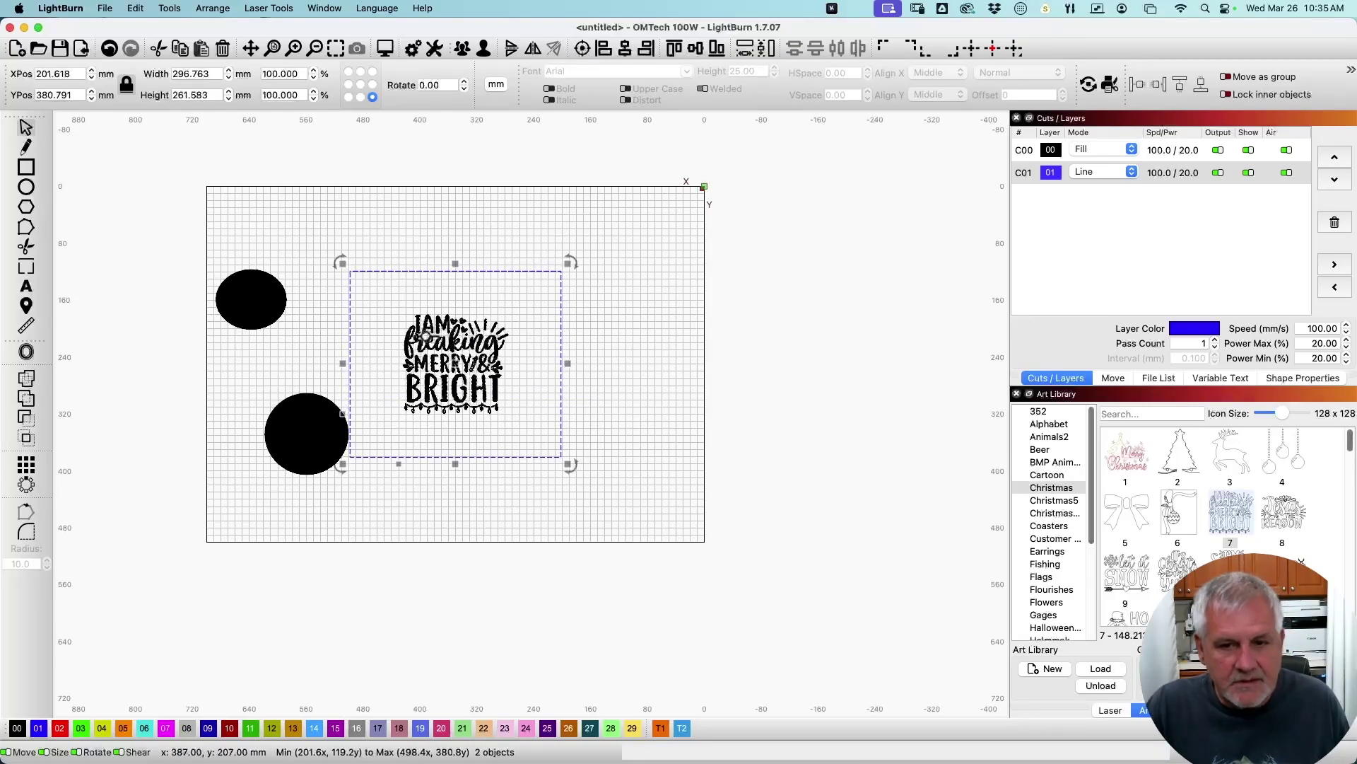
# Delete the two filled black ellipses beside the rectangle.
pyautogui.click(266, 230)
pyautogui.moveTo(333, 532); pyautogui.dragTo(228, 264)
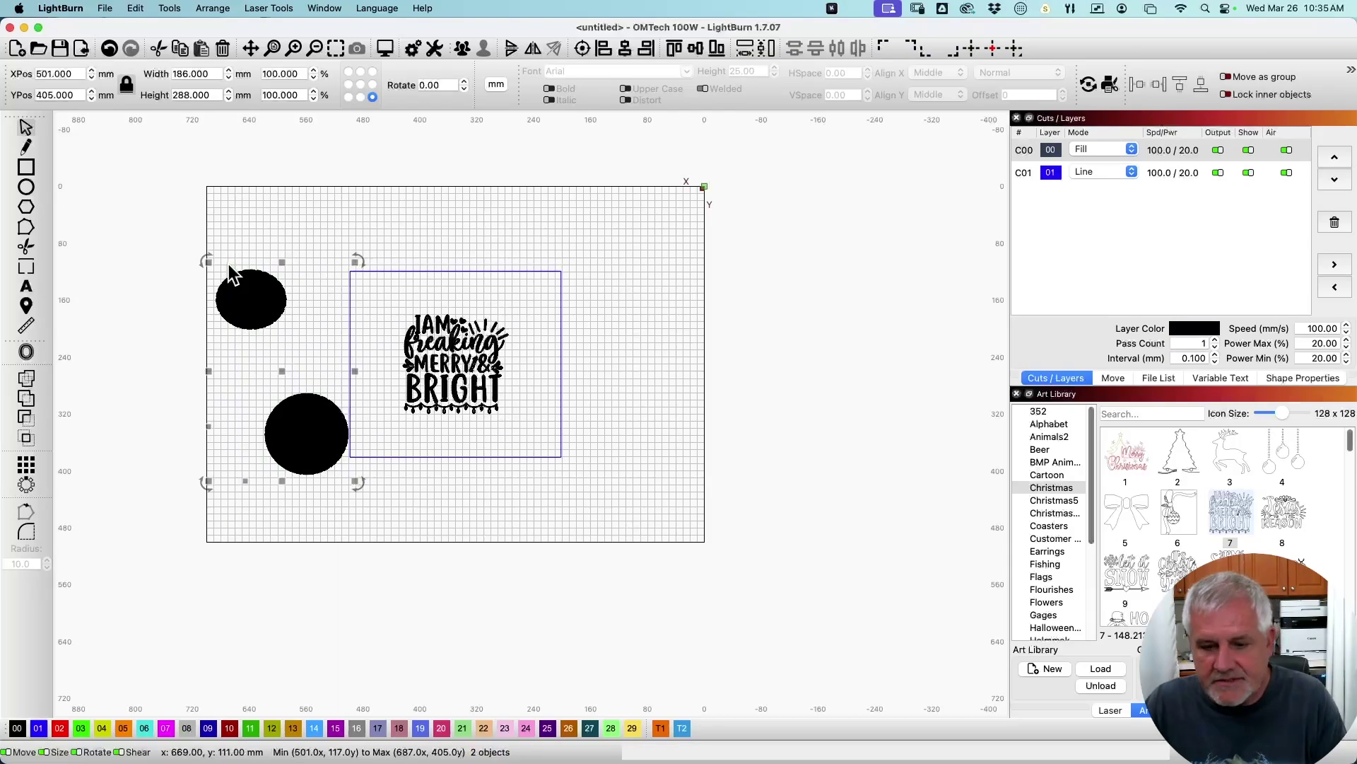
pyautogui.press('Delete')
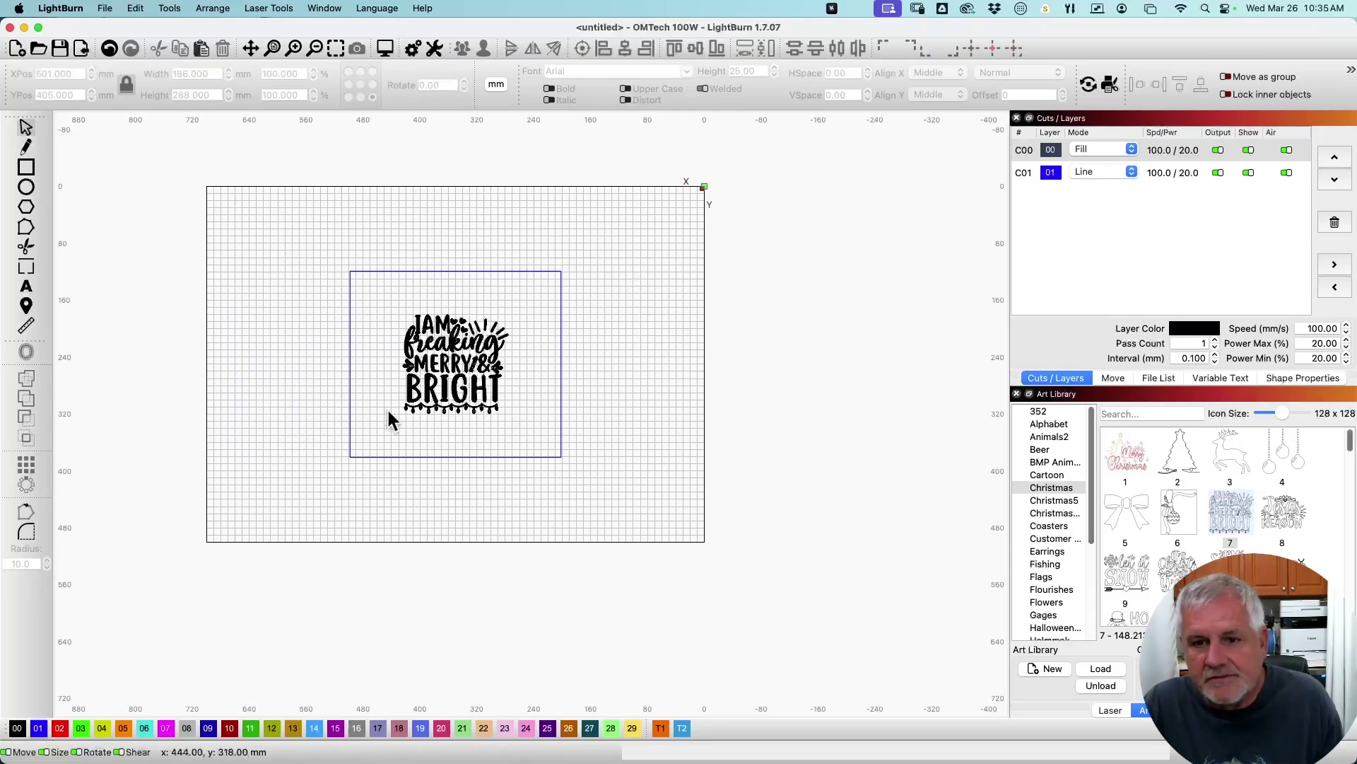
# Align the lettering to the rectangle's left edge, centre, right edge and bottom edge in turn, then return it to the centre and deselect.
pyautogui.click(460, 366)
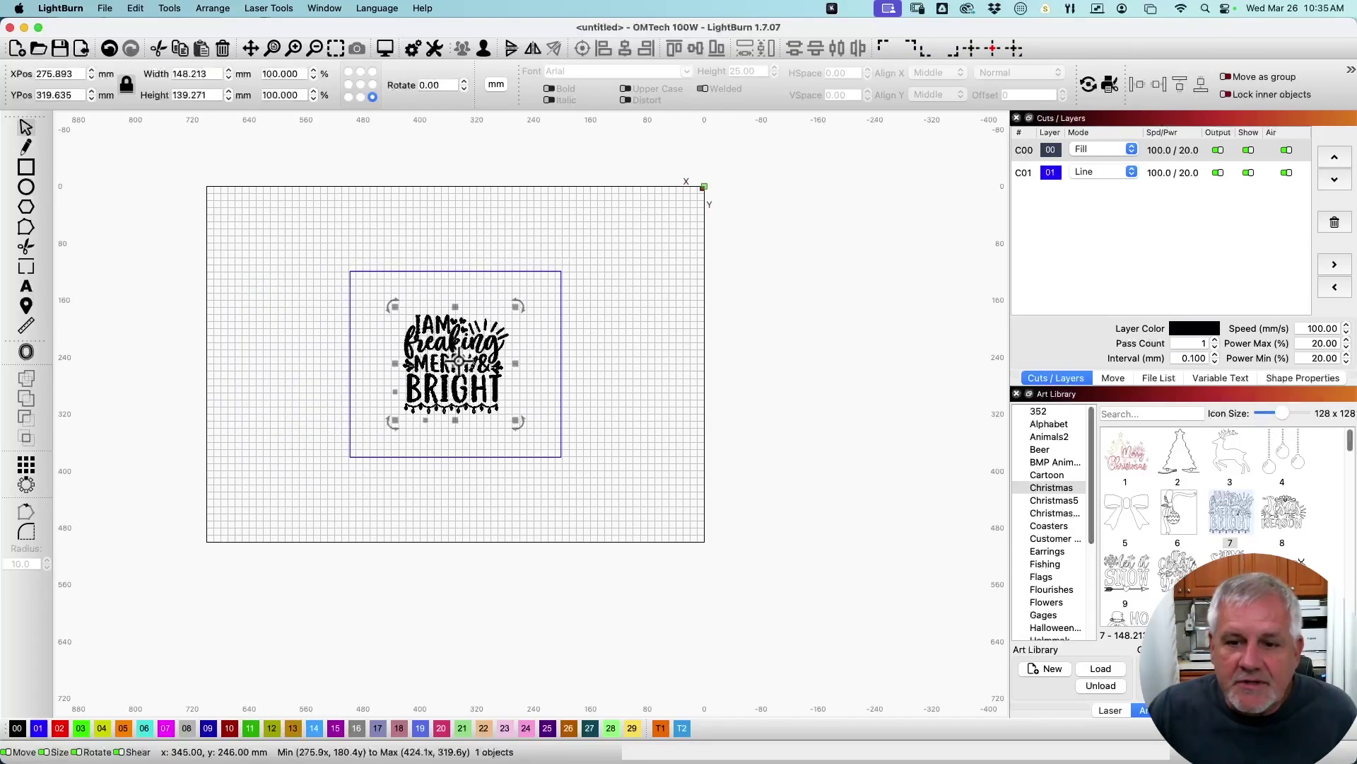
pyautogui.keyDown('shift'); pyautogui.click(511, 271); pyautogui.keyUp('shift')
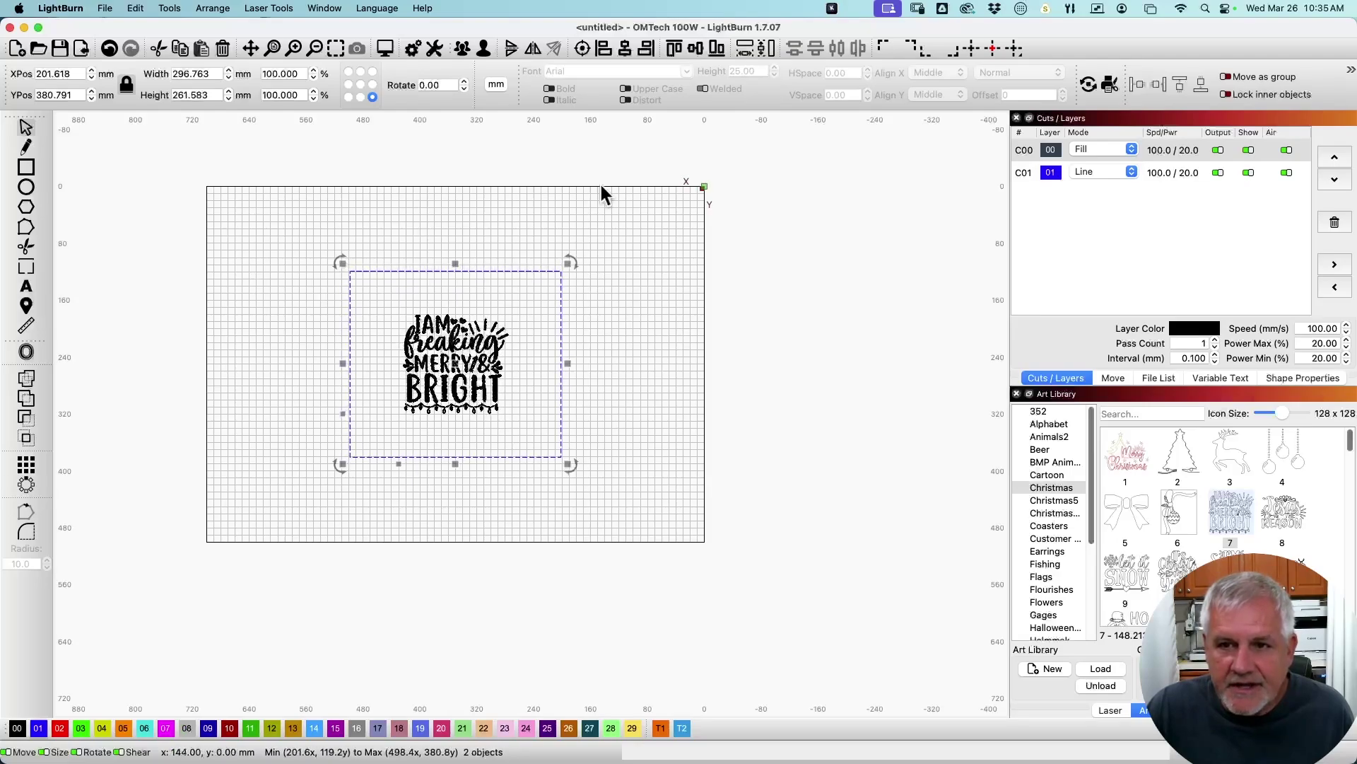
pyautogui.click(604, 49)
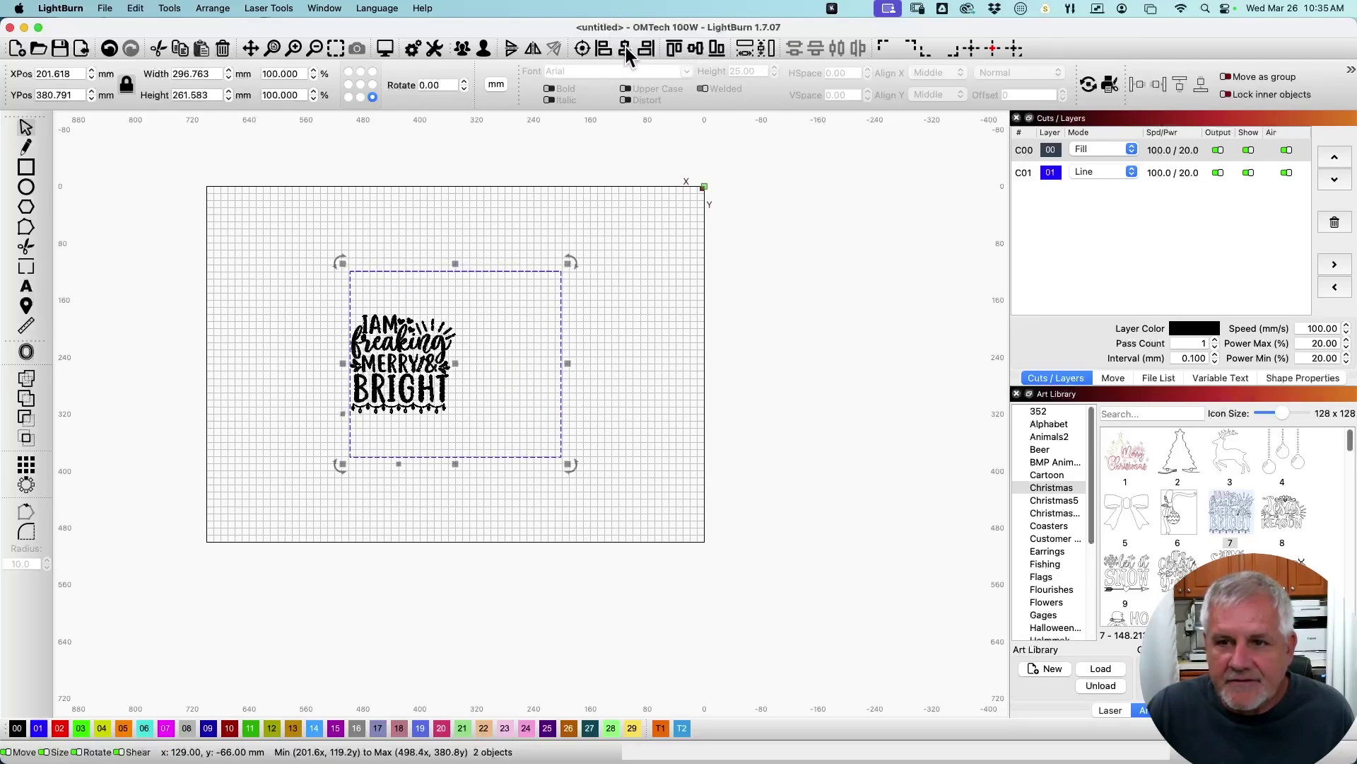
pyautogui.click(626, 47)
pyautogui.click(646, 46)
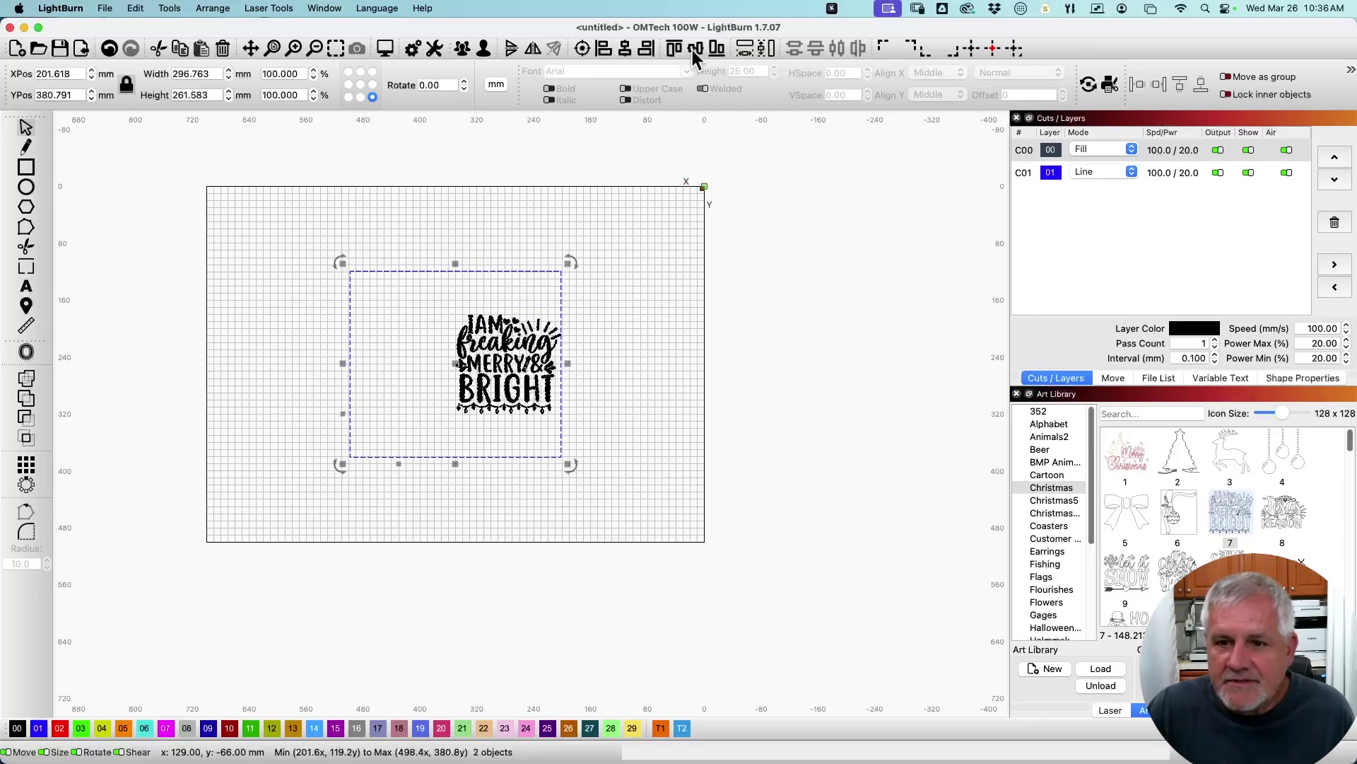
pyautogui.click(719, 49)
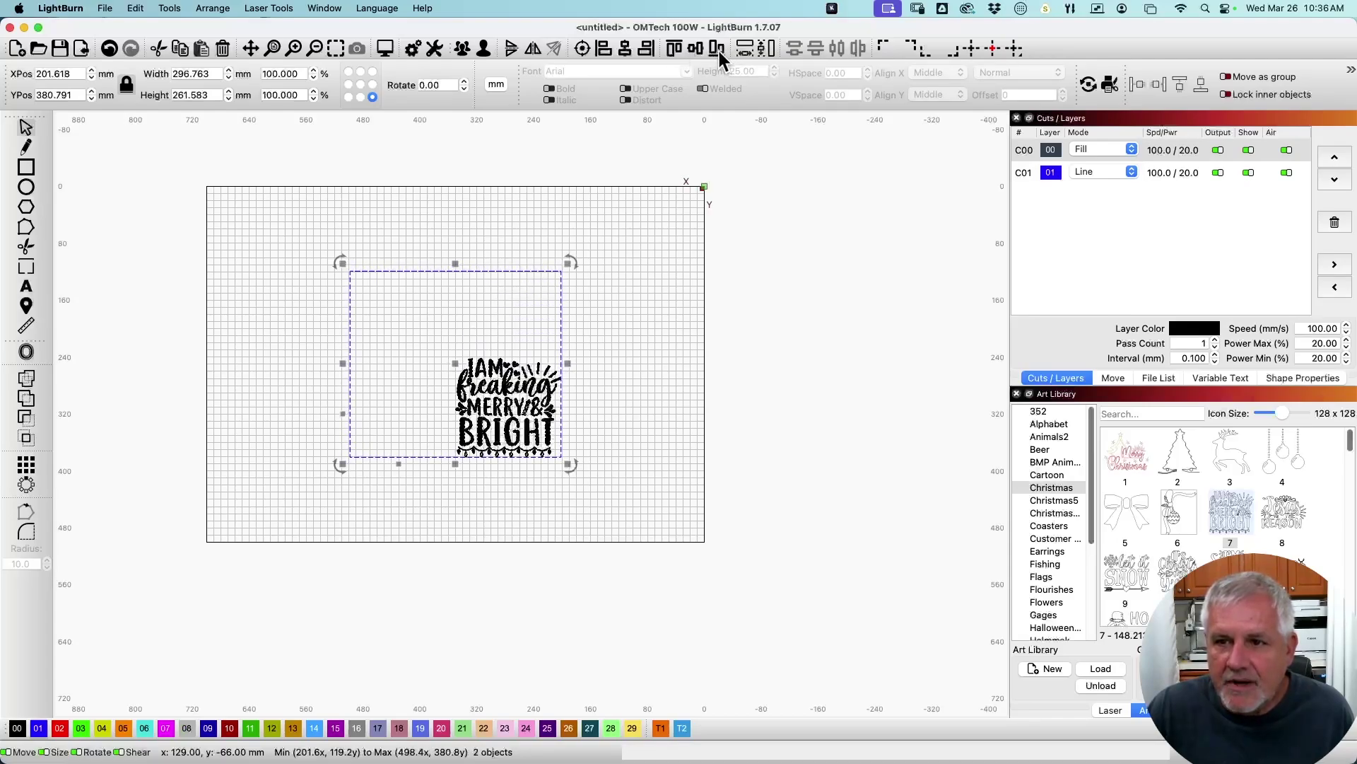
pyautogui.click(626, 49)
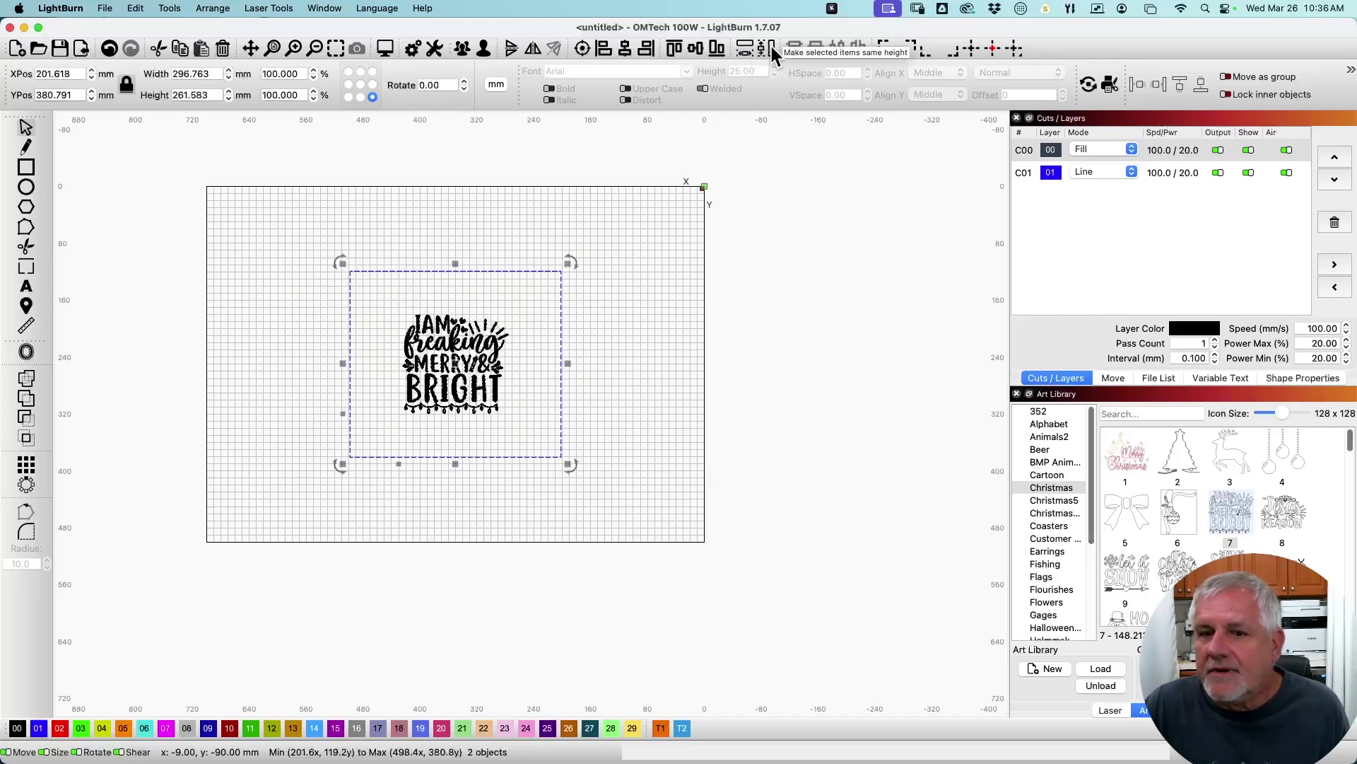
pyautogui.click(650, 294)
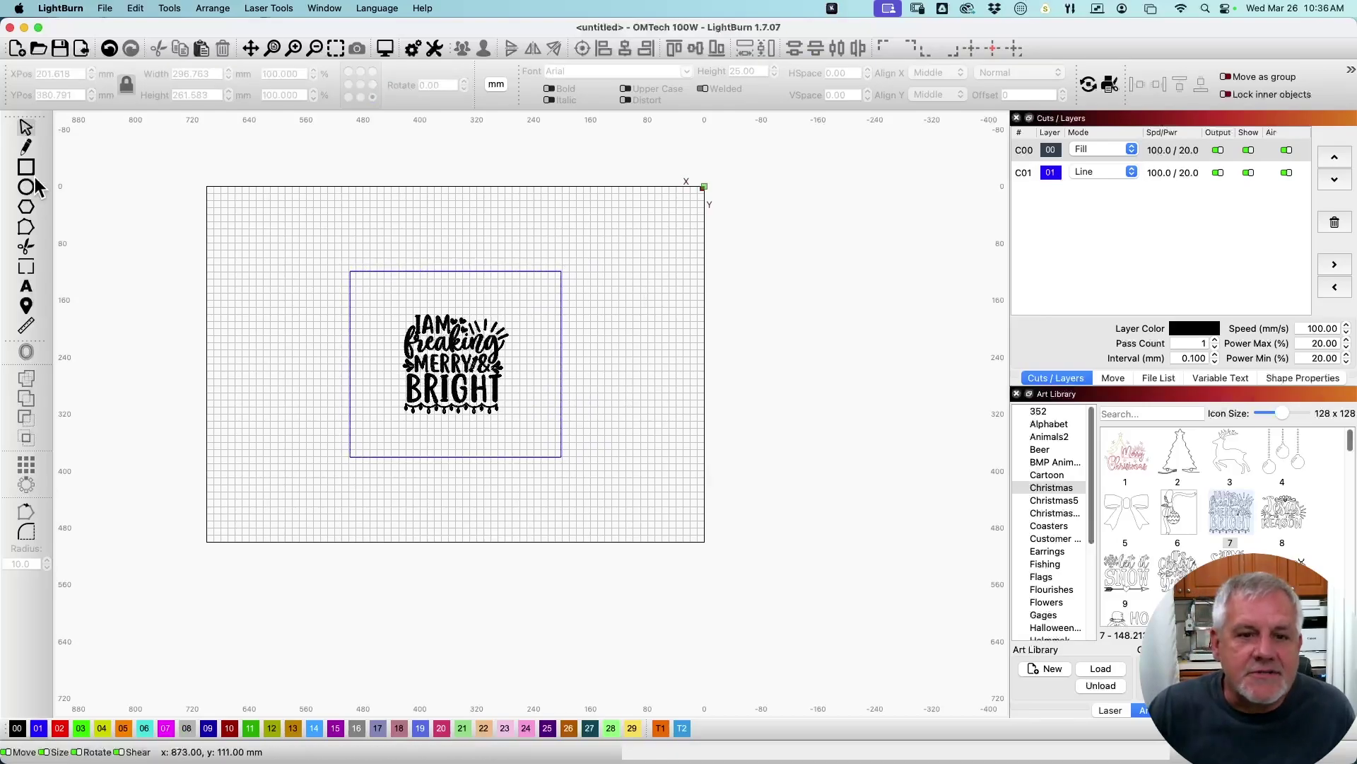
# Draw a rectangle about 51 by 93 mm near the bed's upper-left corner and another about 144 by 129 mm near its upper-right corner.
pyautogui.moveTo(226, 233); pyautogui.dragTo(263, 300)
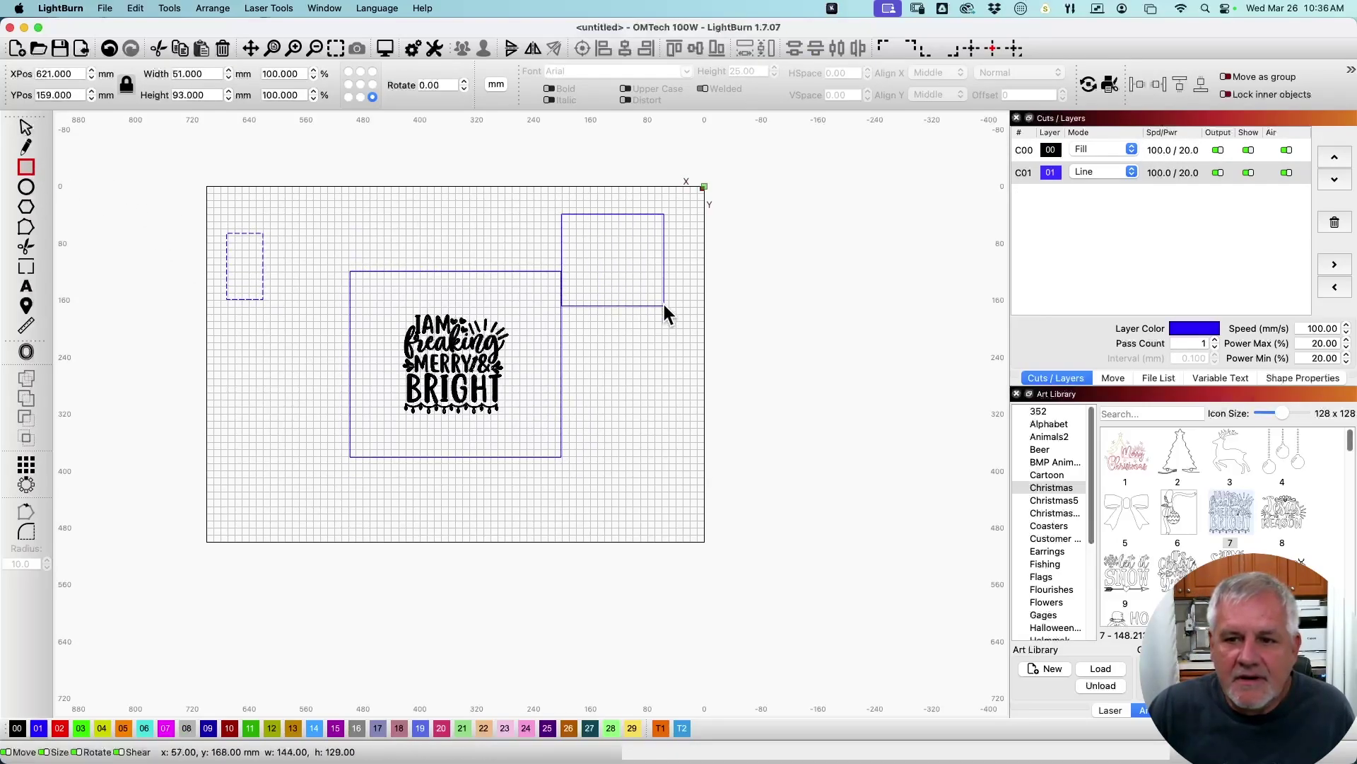
pyautogui.click(23, 128)
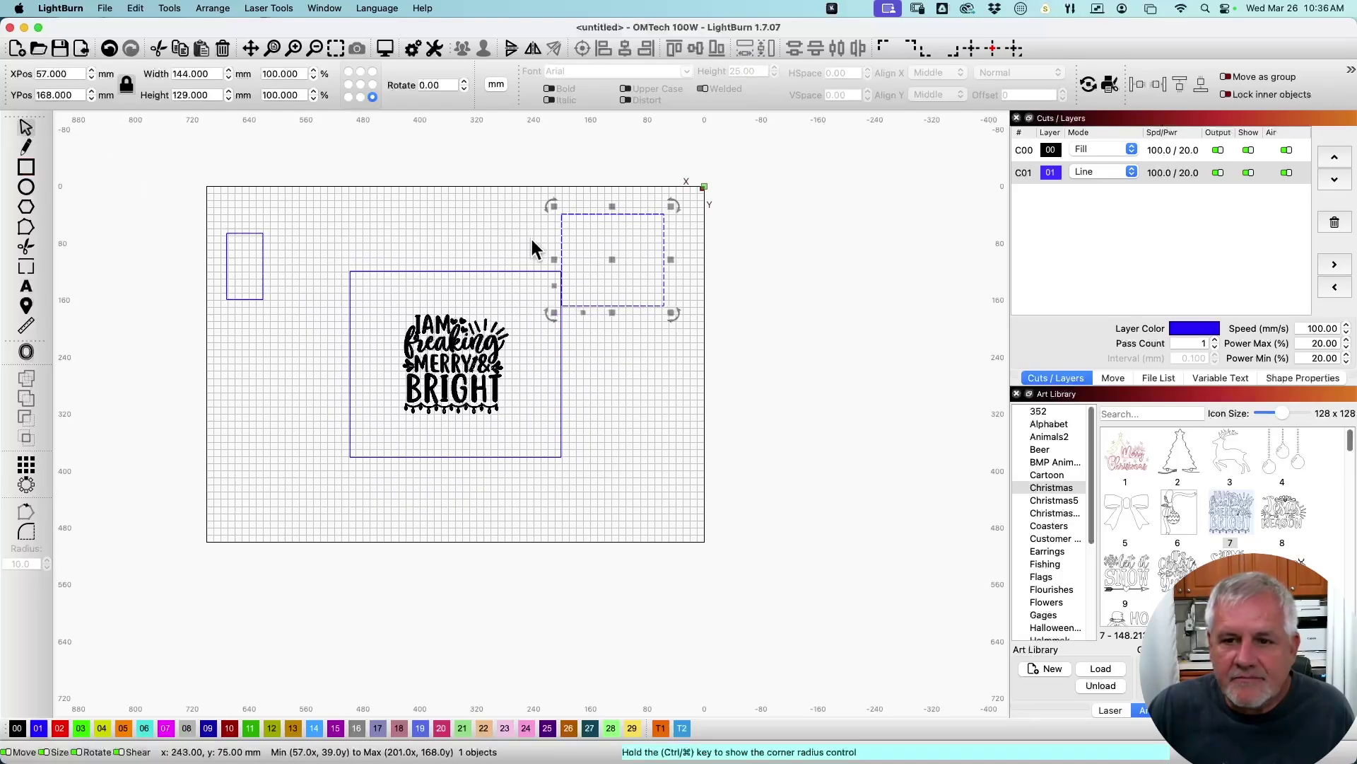
pyautogui.click(629, 408)
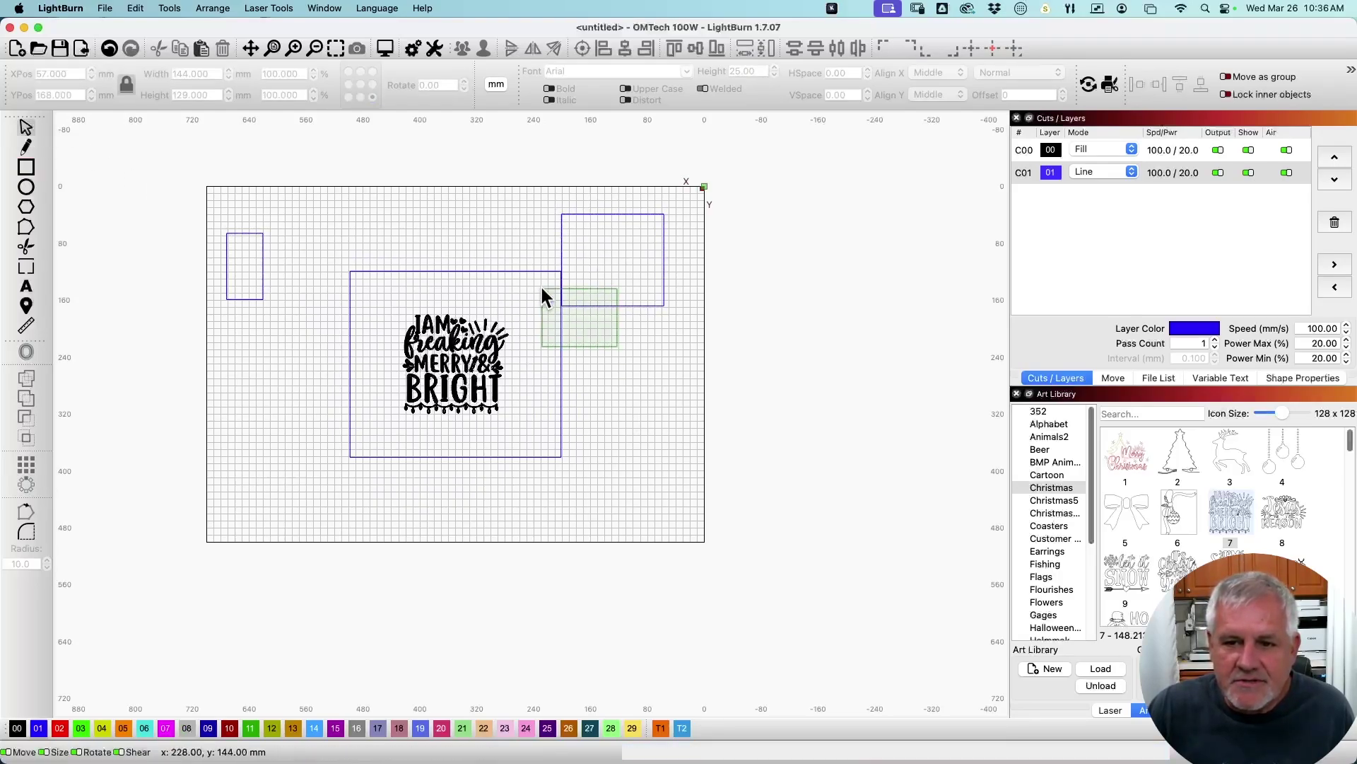
# Match the width and height of the two larger rectangles to the small upper-left rectangle.
pyautogui.moveTo(542, 289); pyautogui.dragTo(541, 285)
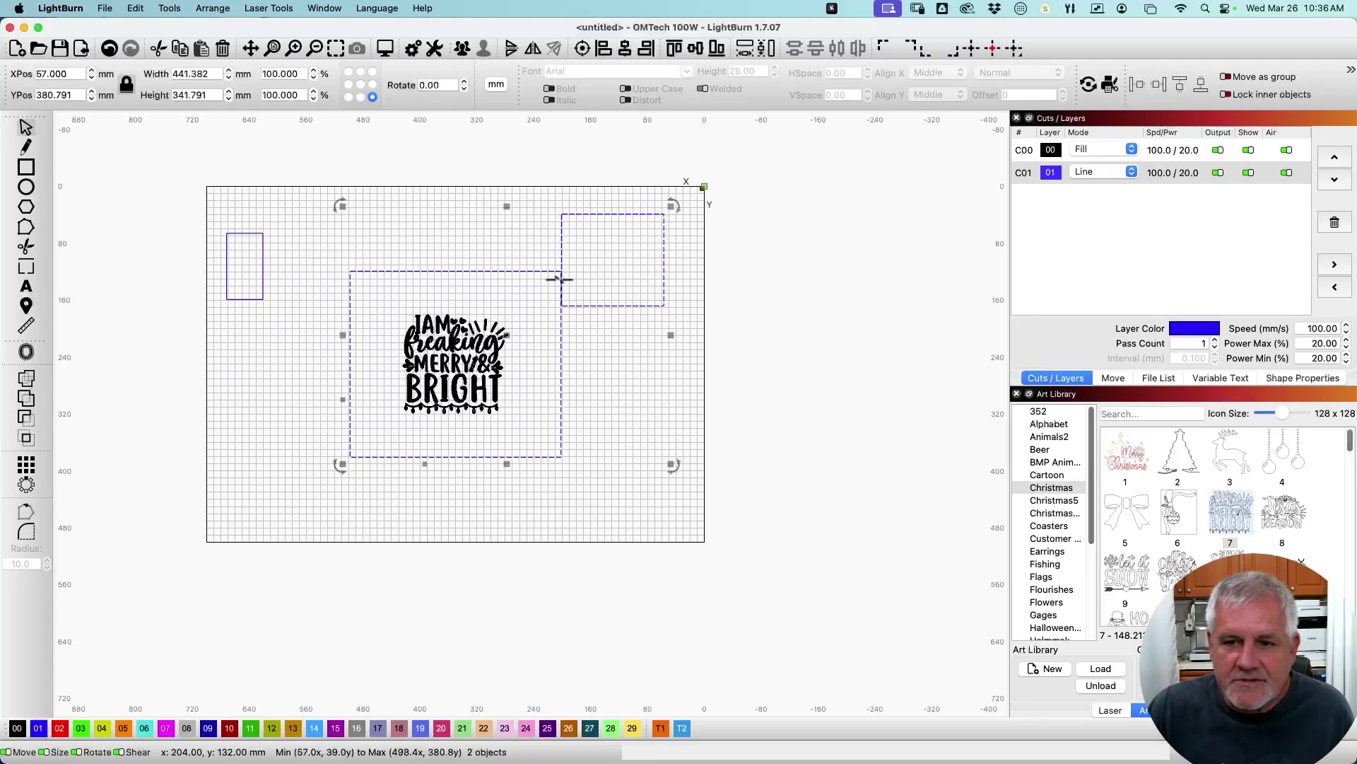
pyautogui.keyDown('shift'); pyautogui.click(262, 284); pyautogui.keyUp('shift')
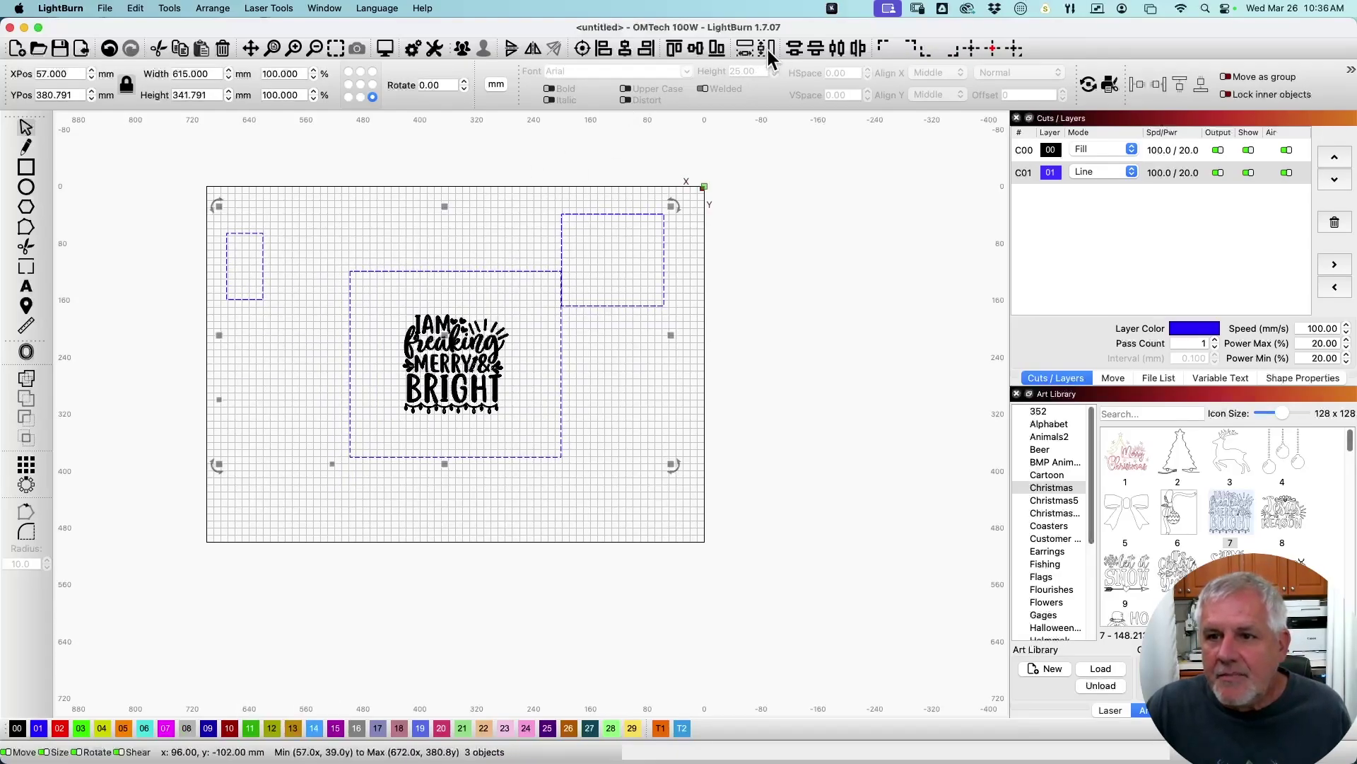
pyautogui.click(745, 49)
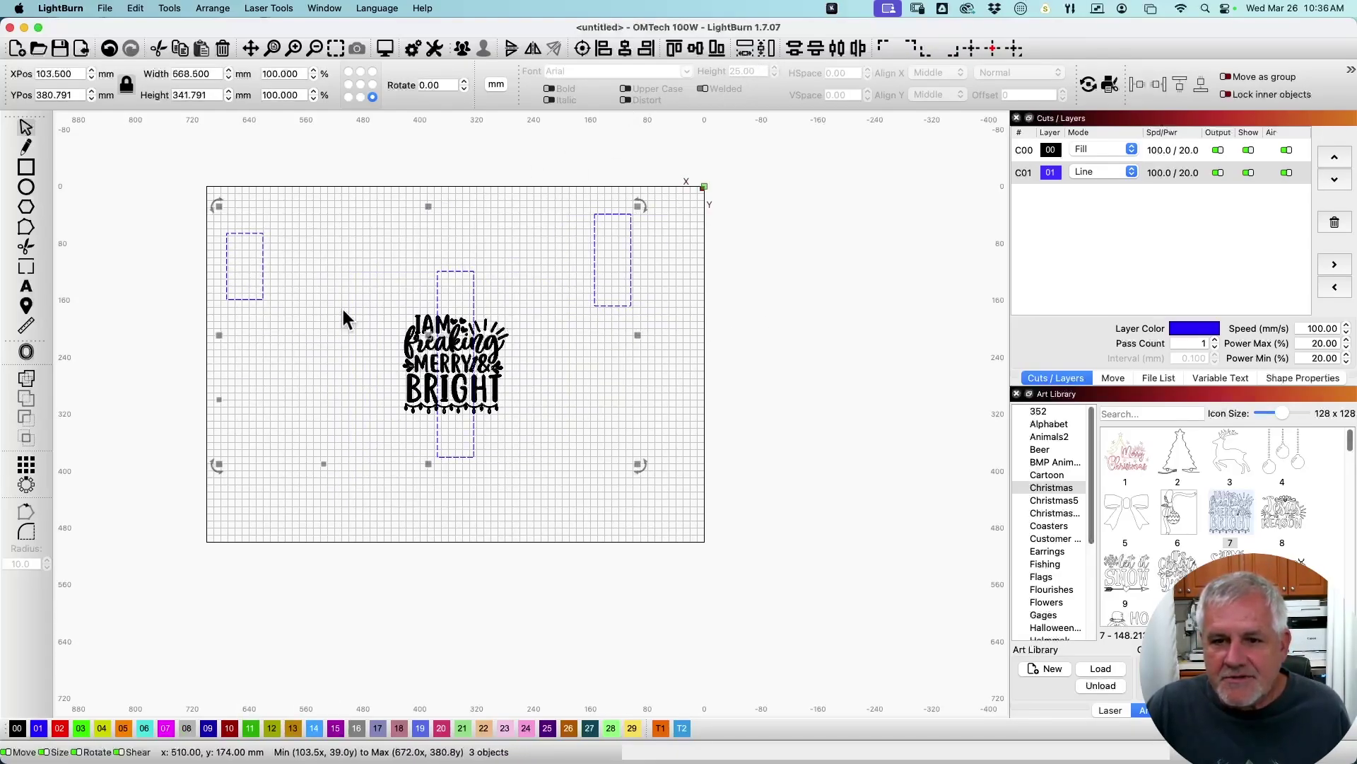
pyautogui.click(767, 50)
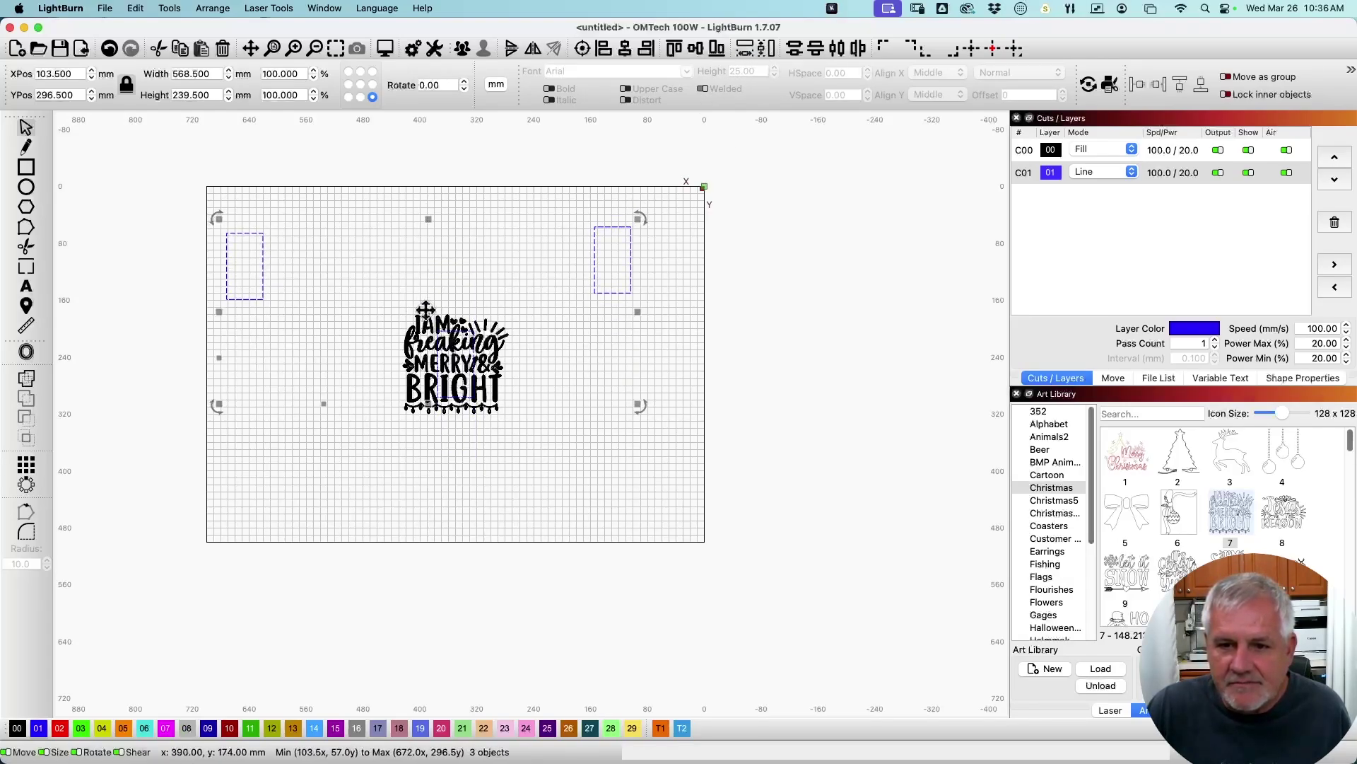
# Move the lettering below the work area, then undo the move and the rectangles' size matching.
pyautogui.moveTo(405, 344); pyautogui.dragTo(386, 574)
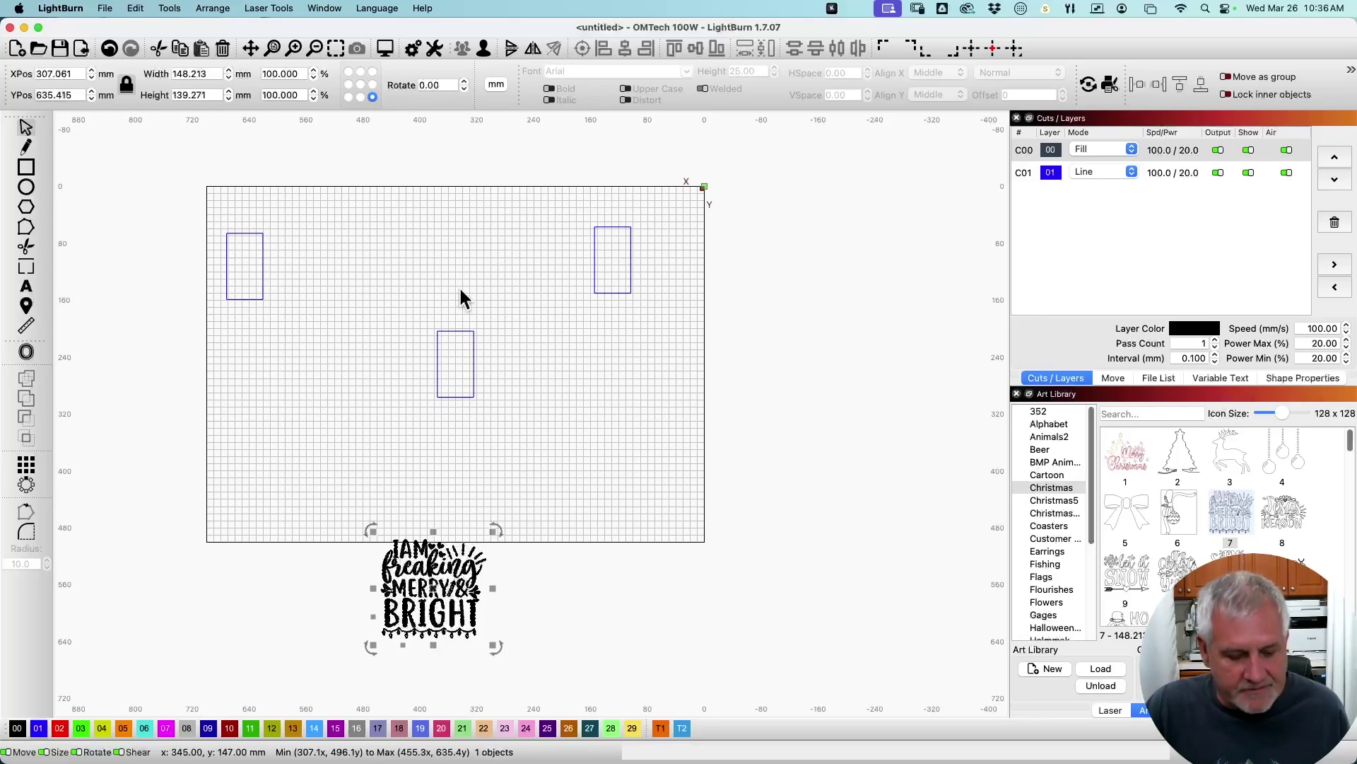
pyautogui.press('super+z')
pyautogui.press('super+z')
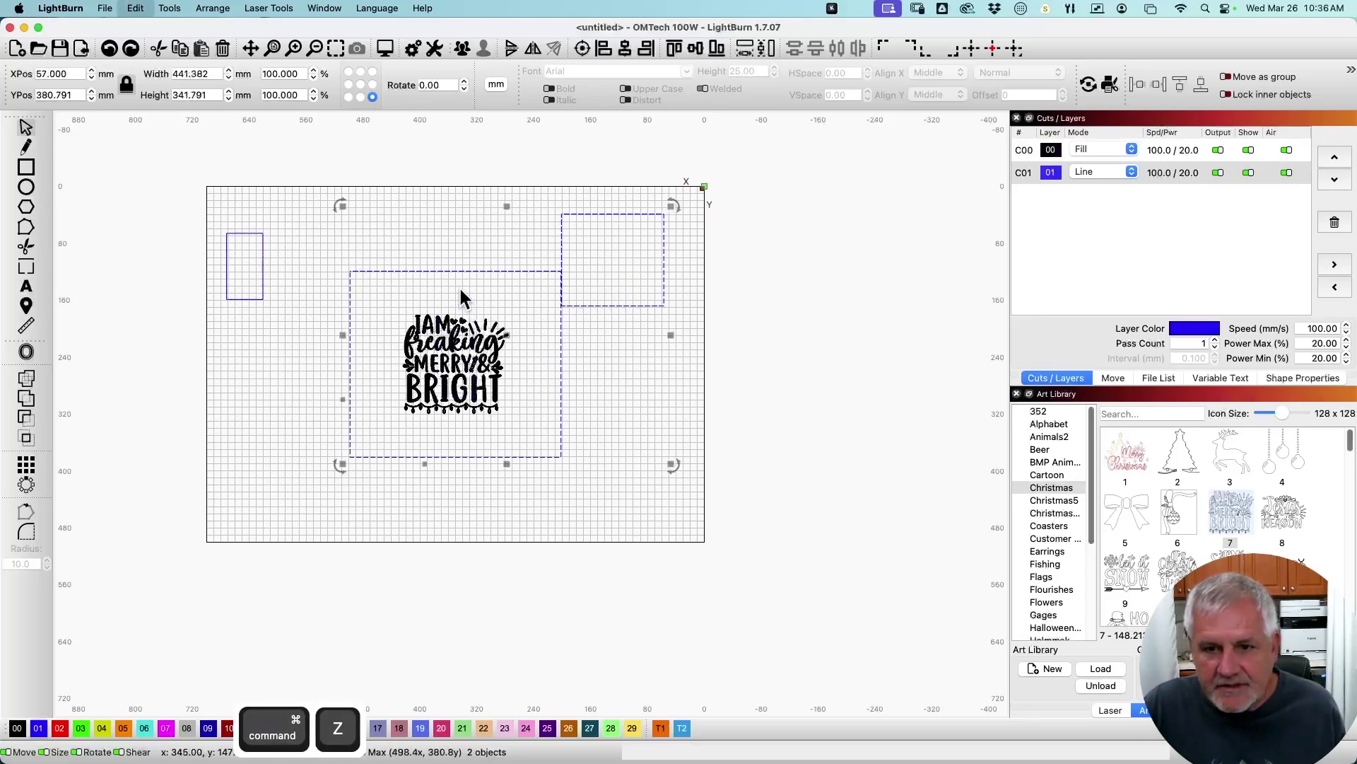
# Delete the lettering from the middle of the large rectangle.
pyautogui.moveTo(451, 361); pyautogui.dragTo(385, 597)
pyautogui.press('Delete')
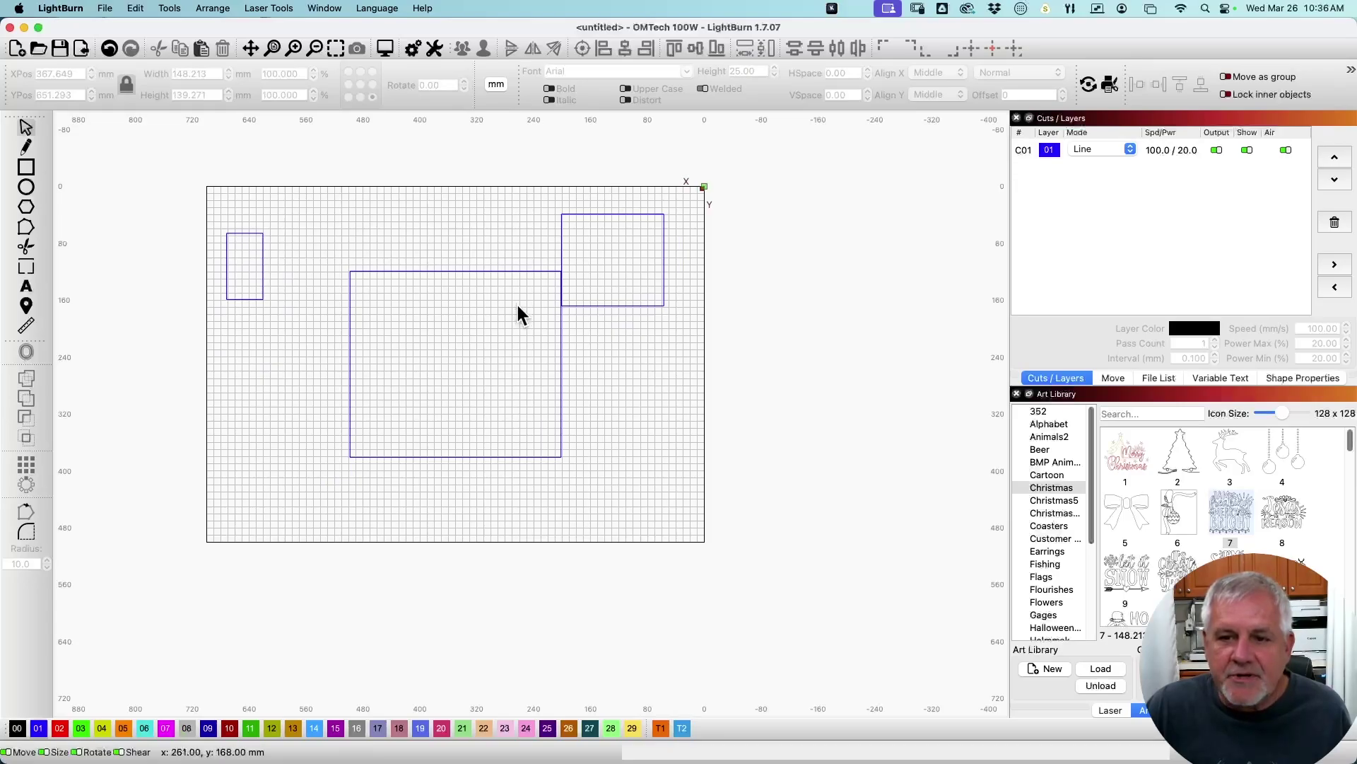
# Match the width and height of all three rectangles to the upper-right one, then undo the resizing and deselect them.
pyautogui.moveTo(385, 313); pyautogui.dragTo(221, 273)
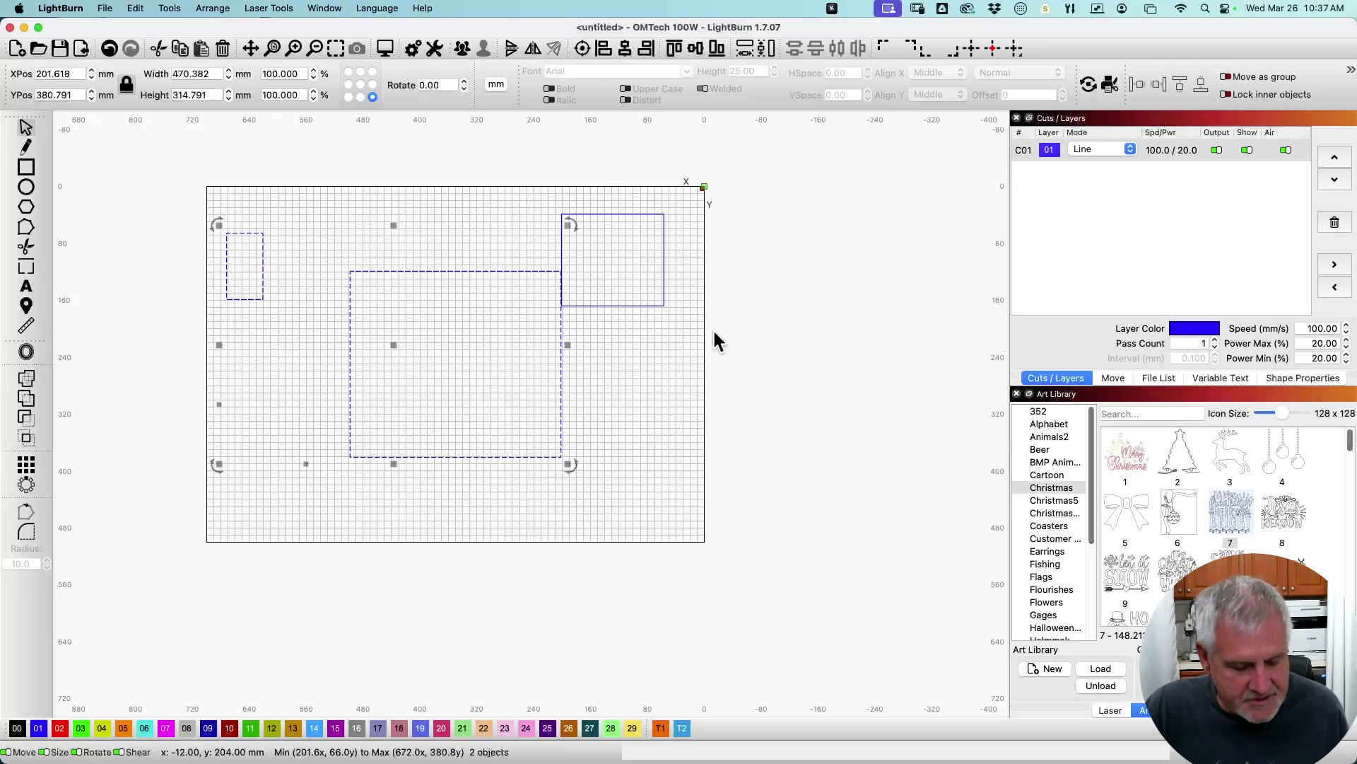
pyautogui.keyDown('shift'); pyautogui.click(647, 306); pyautogui.keyUp('shift')
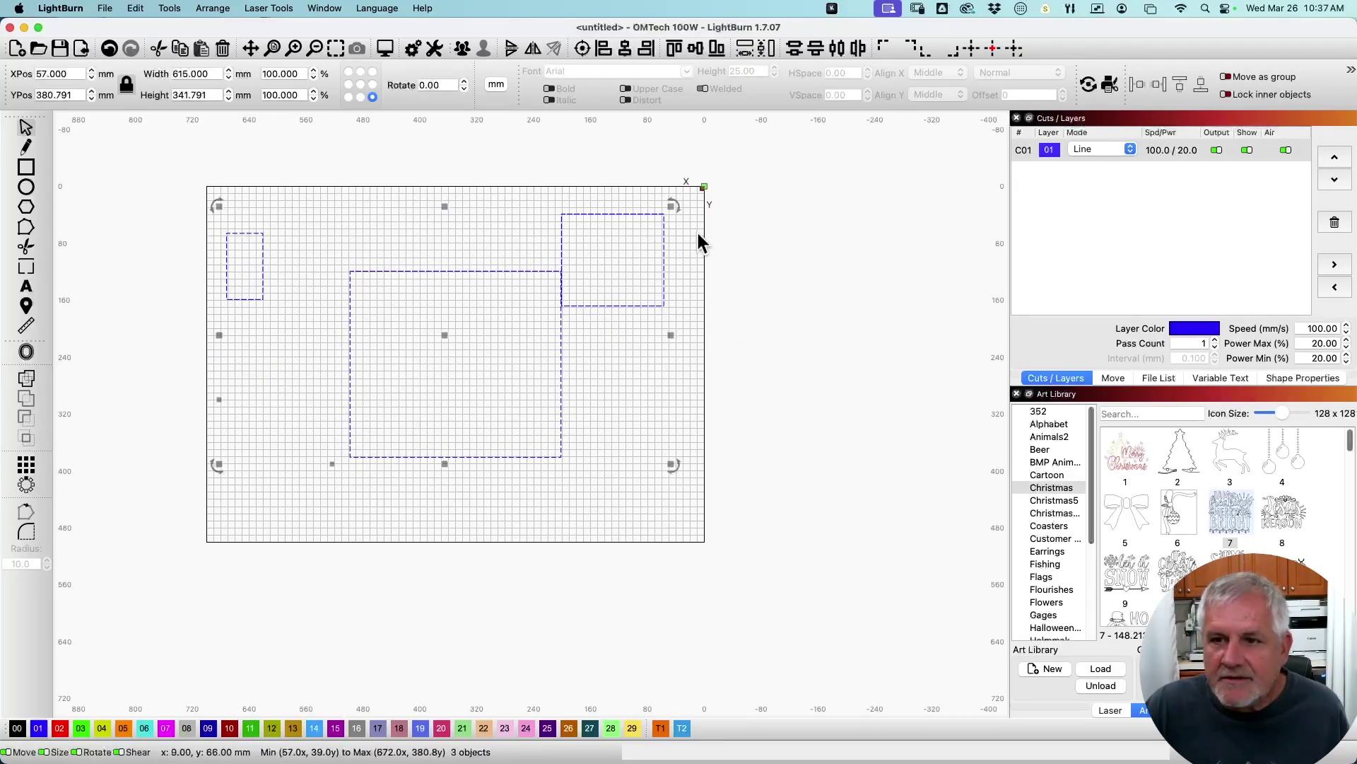
pyautogui.click(744, 48)
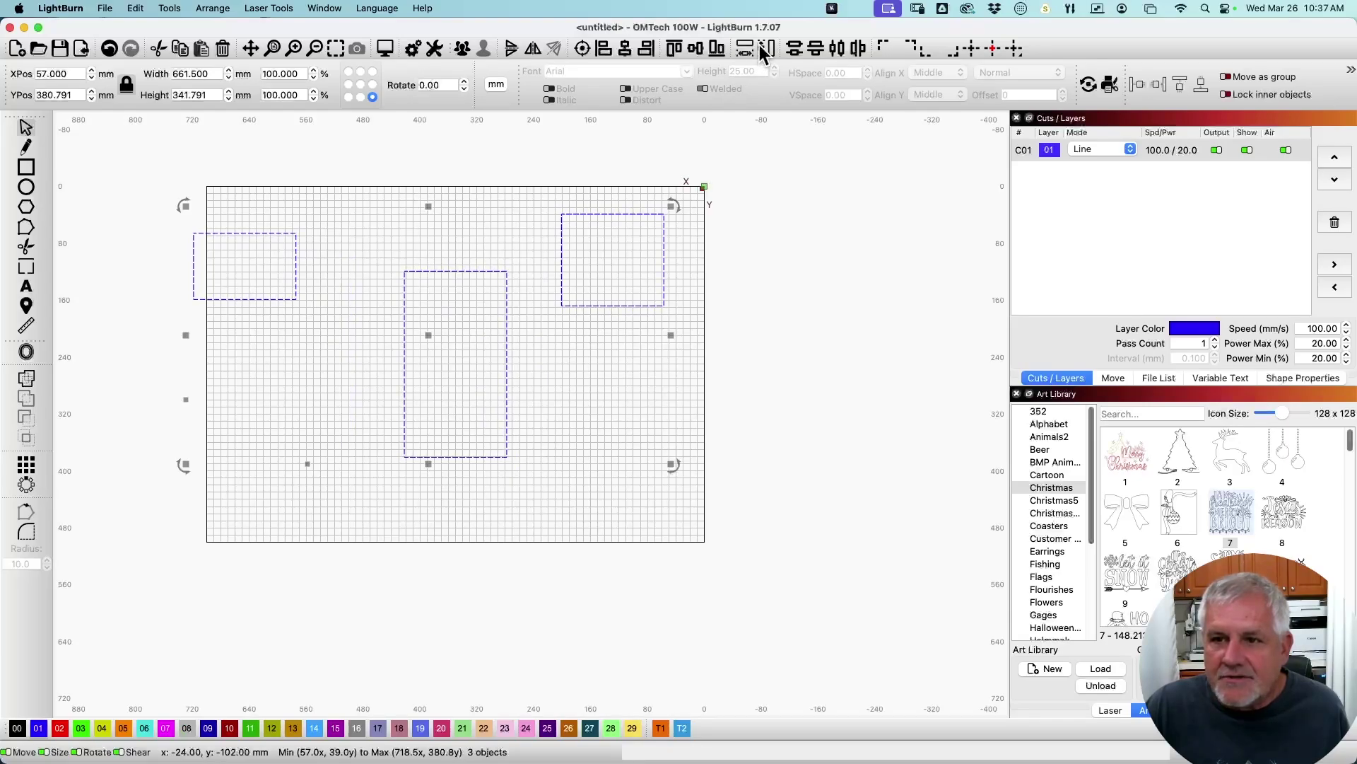
pyautogui.click(761, 46)
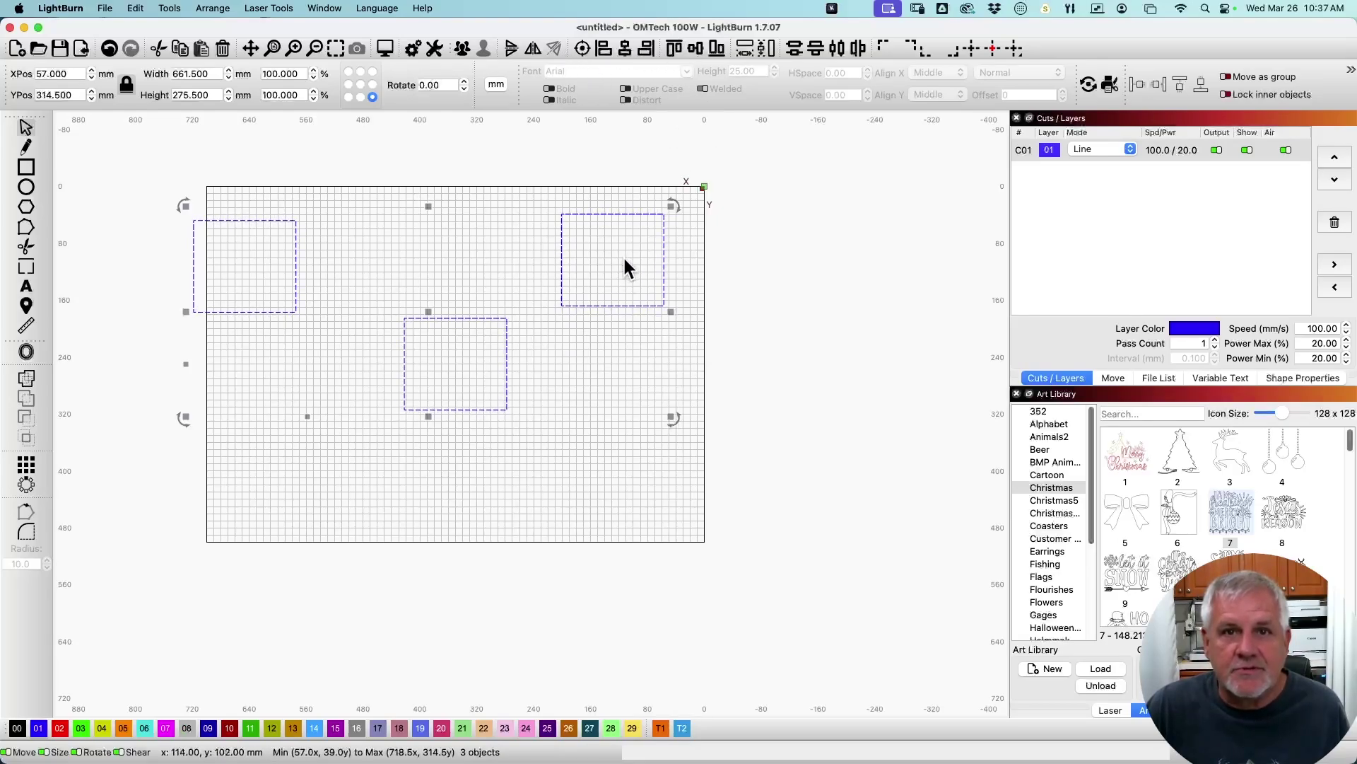
pyautogui.press('super+z')
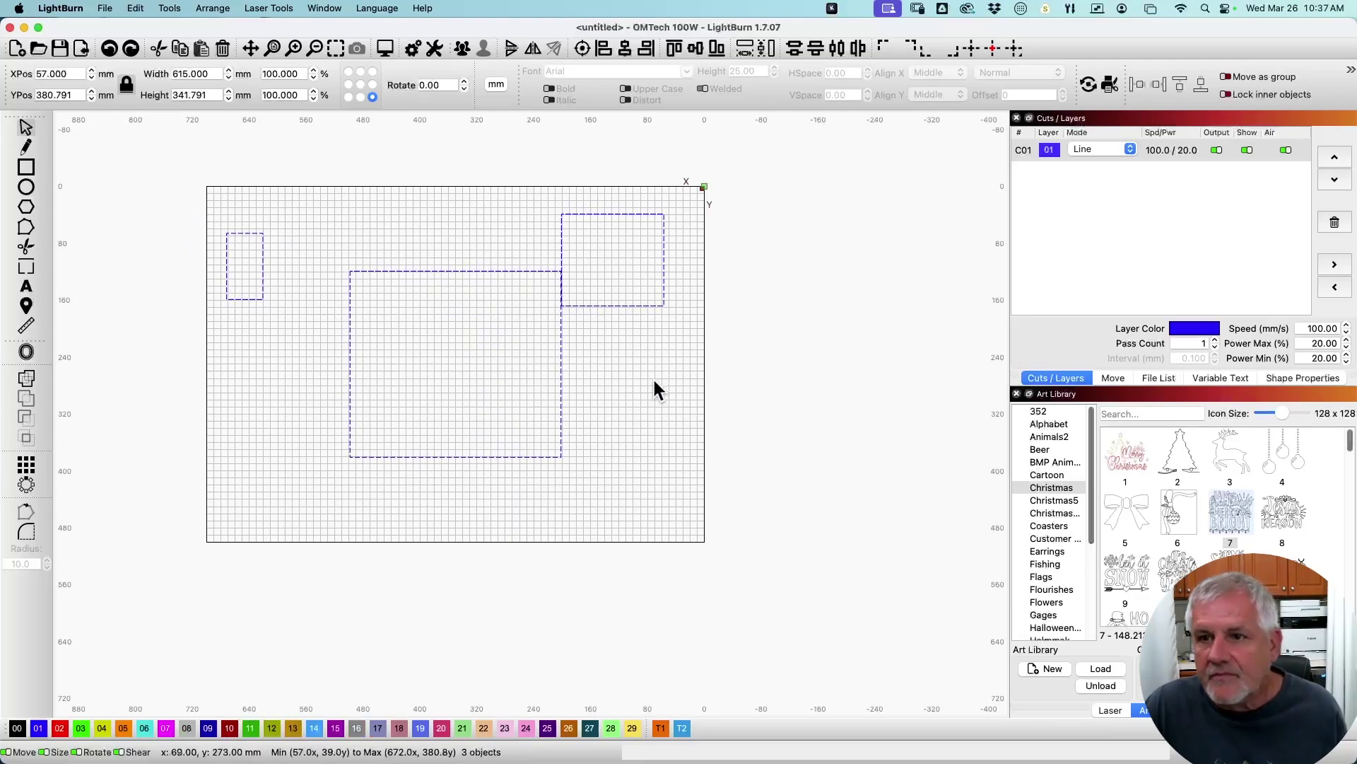
pyautogui.click(655, 389)
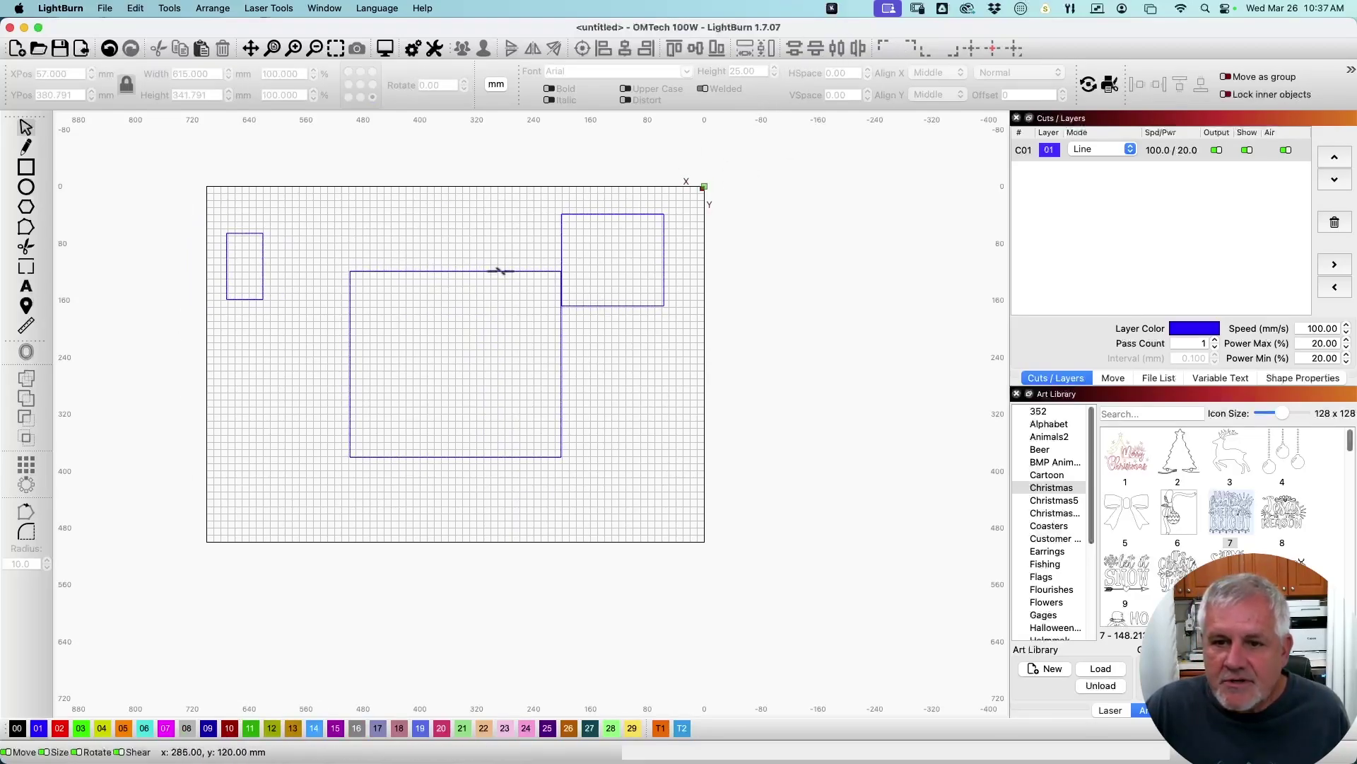
# Move the large middle rectangle about 32 mm to the left, clear of the upper-right rectangle.
pyautogui.moveTo(499, 271); pyautogui.dragTo(478, 269)
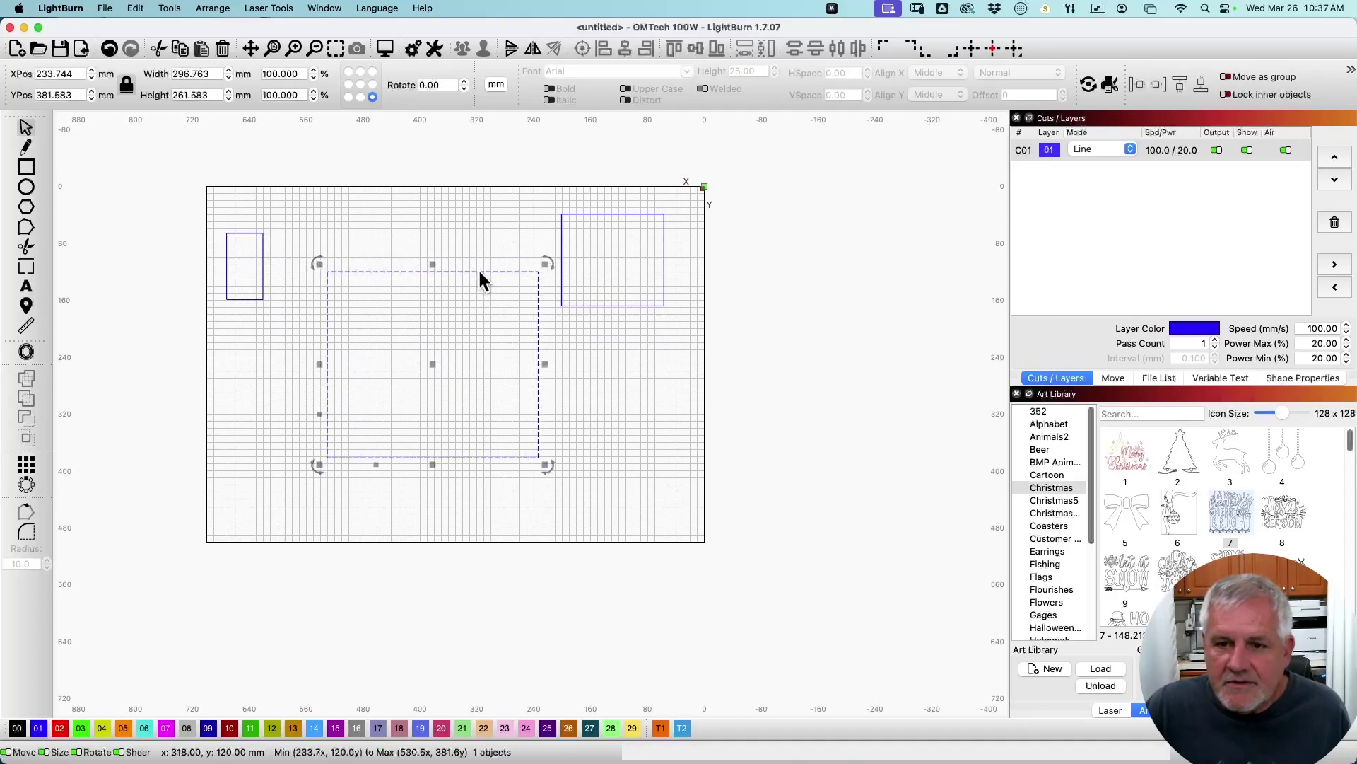
# Distribute all three rectangles horizontally, first by their centers and then with equal spacing between them.
pyautogui.moveTo(674, 408); pyautogui.dragTo(214, 227)
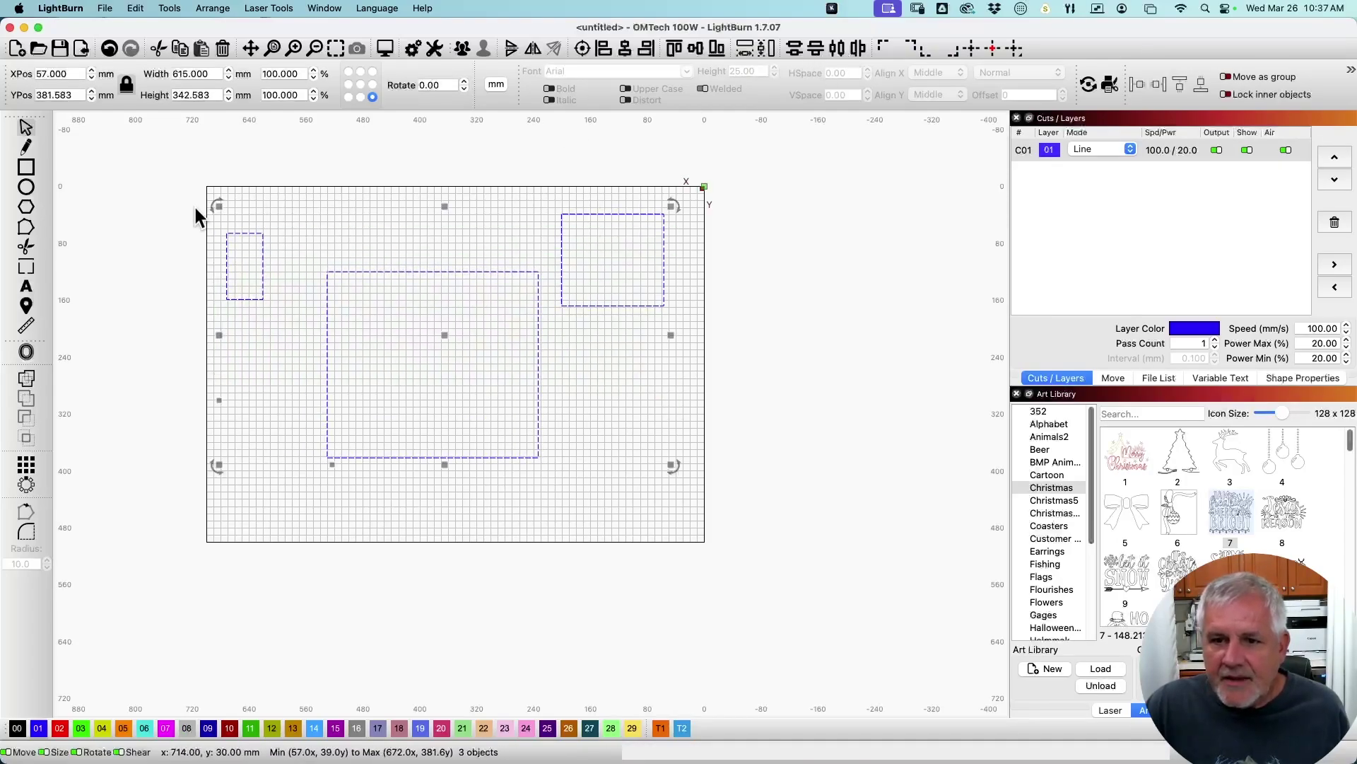
pyautogui.click(842, 51)
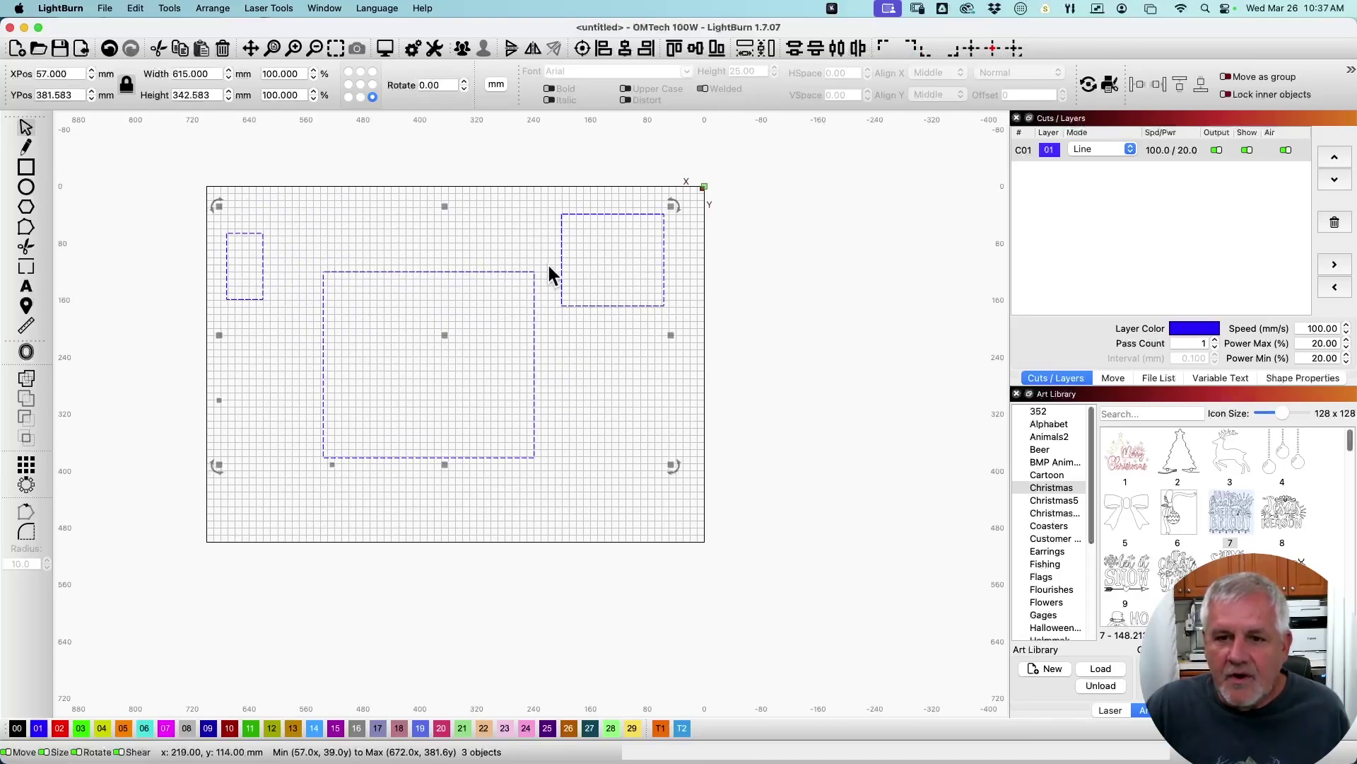
pyautogui.click(858, 49)
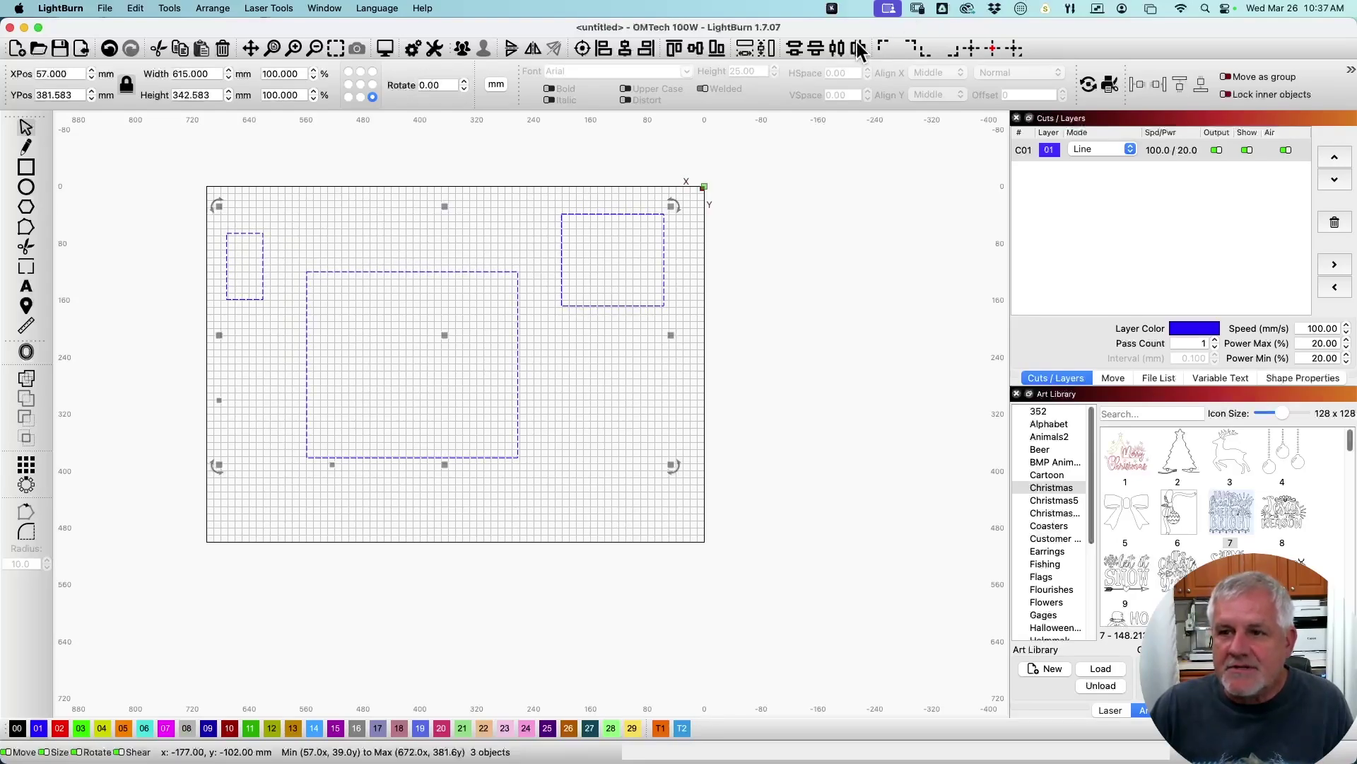
# Distribute the three rectangles vertically by their centers, then with equal vertical spacing, and clear the selection.
pyautogui.click(792, 50)
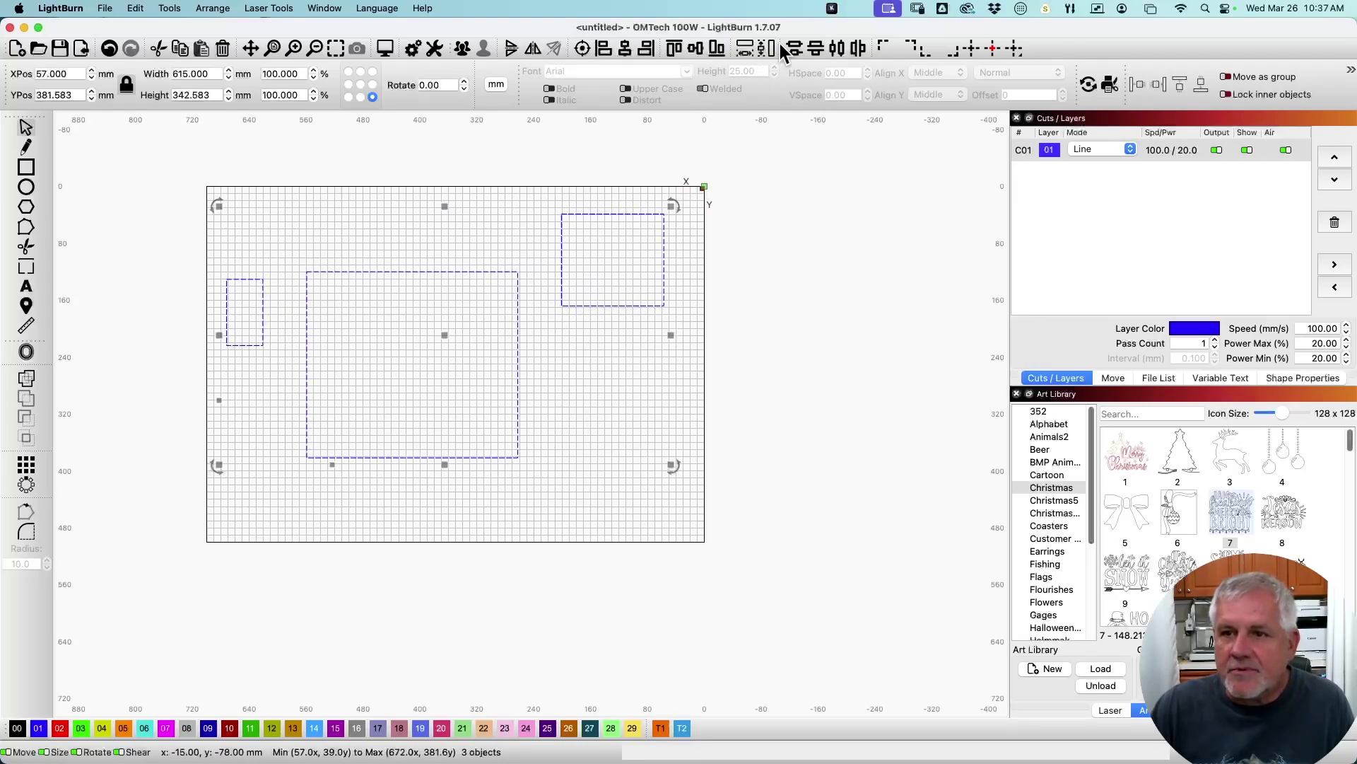
pyautogui.click(816, 50)
pyautogui.click(600, 523)
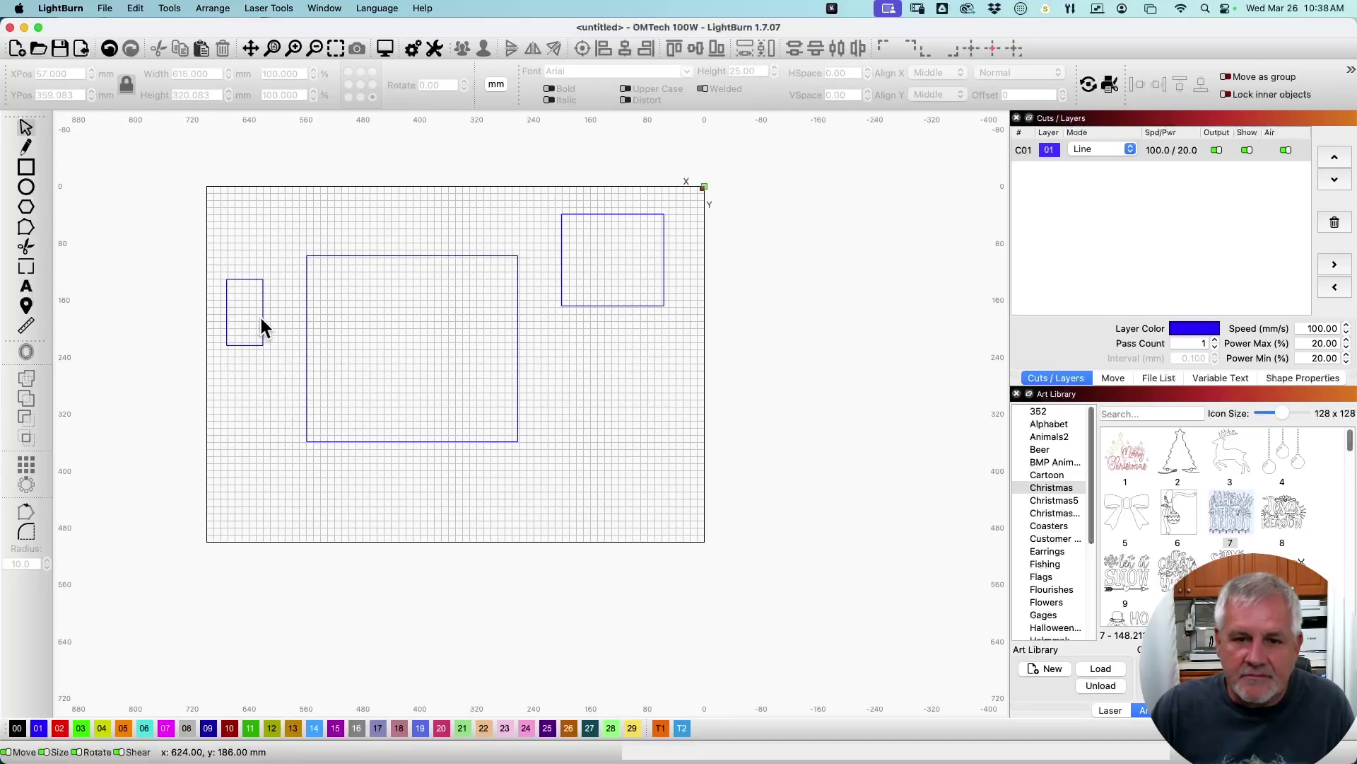
# Move the small rectangle down across the work area's bottom edge and the upper-right rectangle up across its top edge.
pyautogui.moveTo(260, 325); pyautogui.dragTo(279, 537)
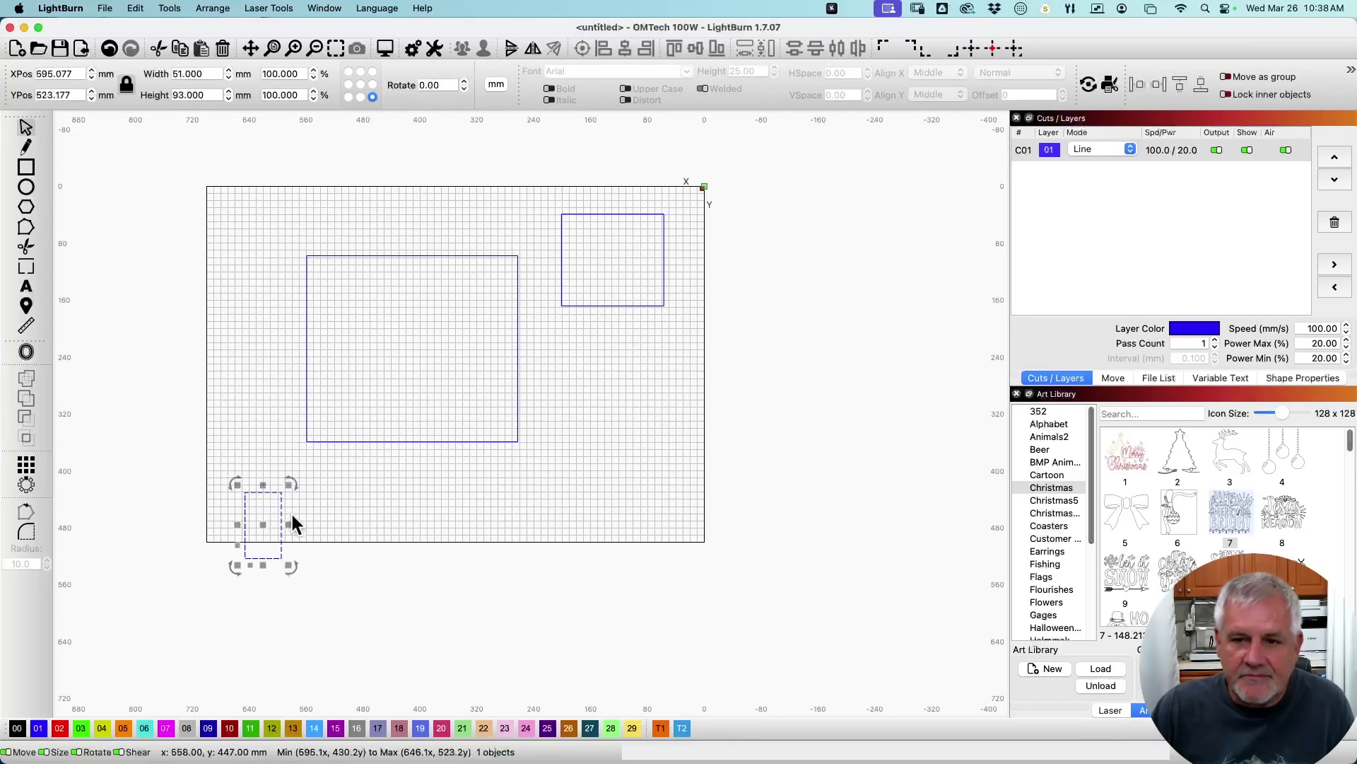
pyautogui.moveTo(626, 214); pyautogui.dragTo(621, 172)
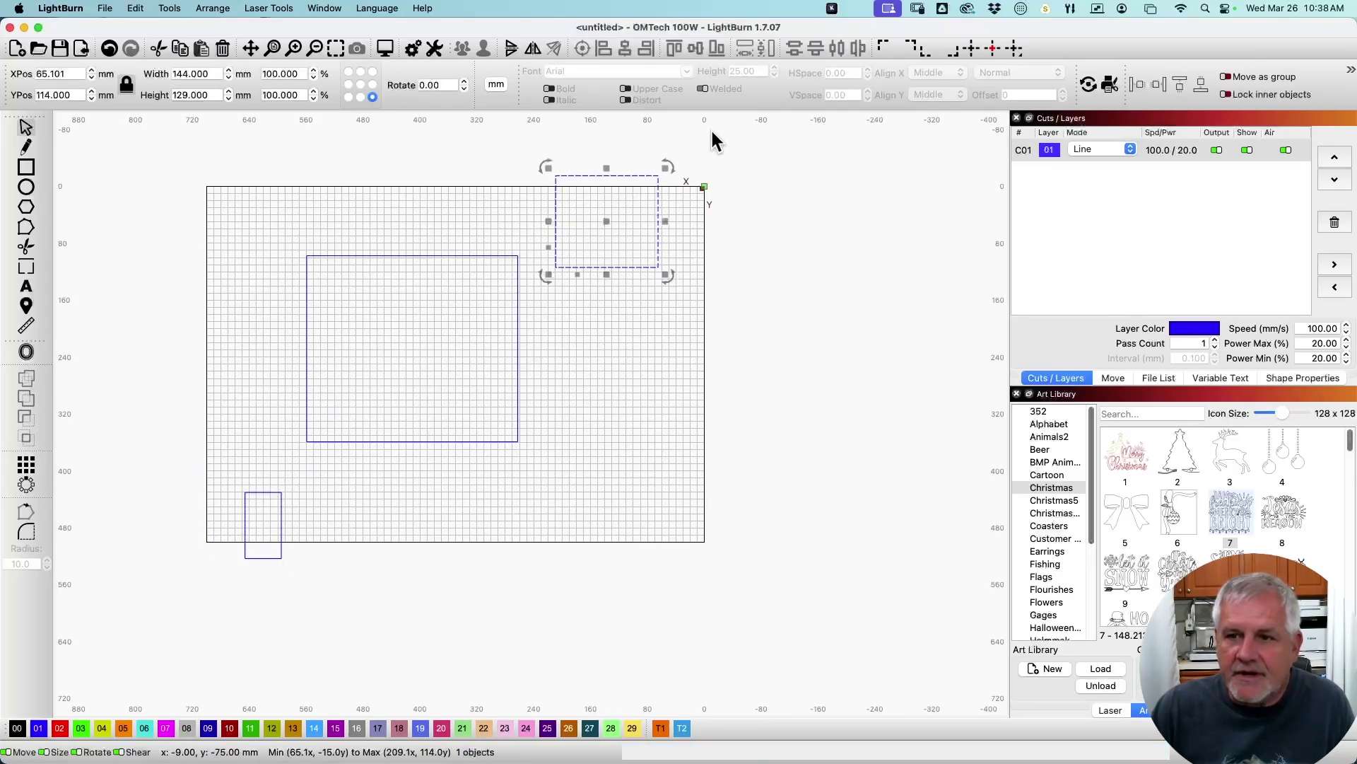
# Redistribute the three moved rectangles vertically, by centers and then by equal spacing, and deselect them.
pyautogui.moveTo(679, 622); pyautogui.dragTo(211, 157)
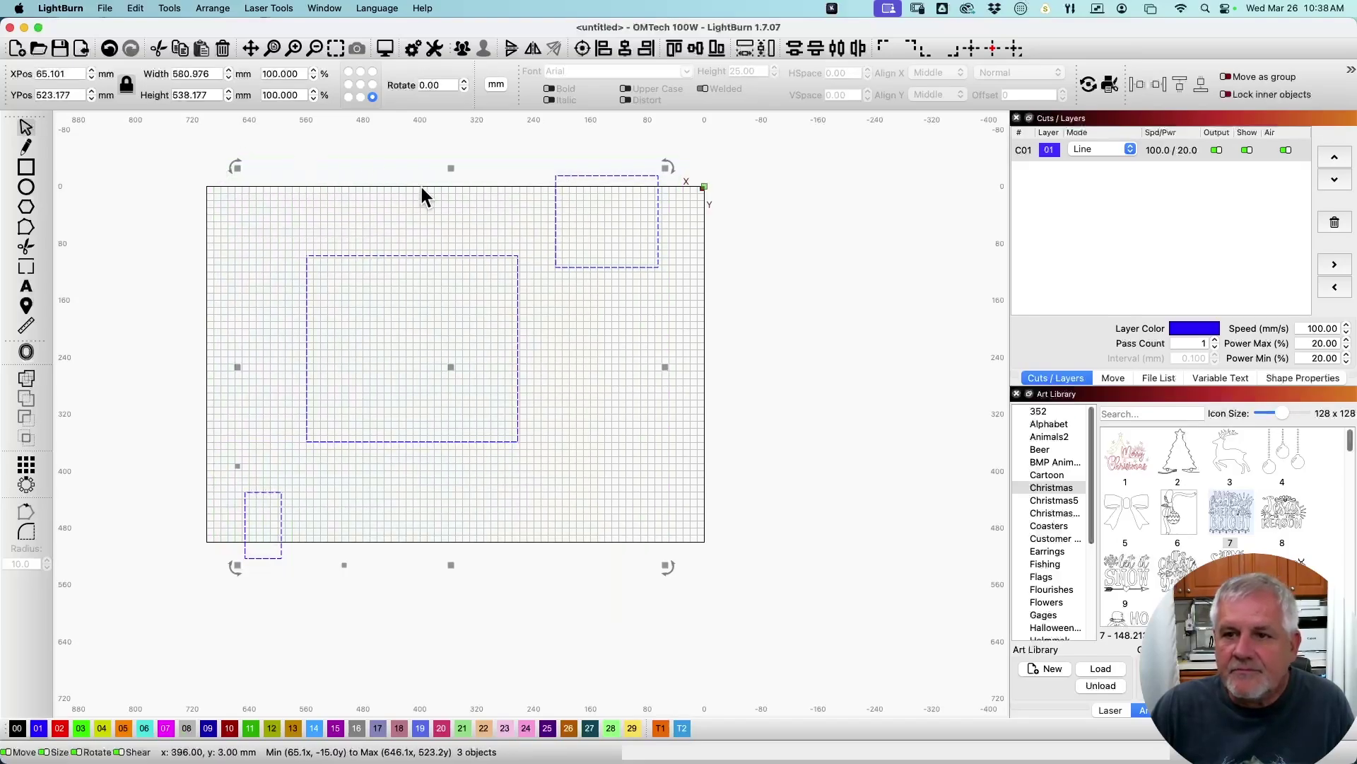
pyautogui.click(796, 56)
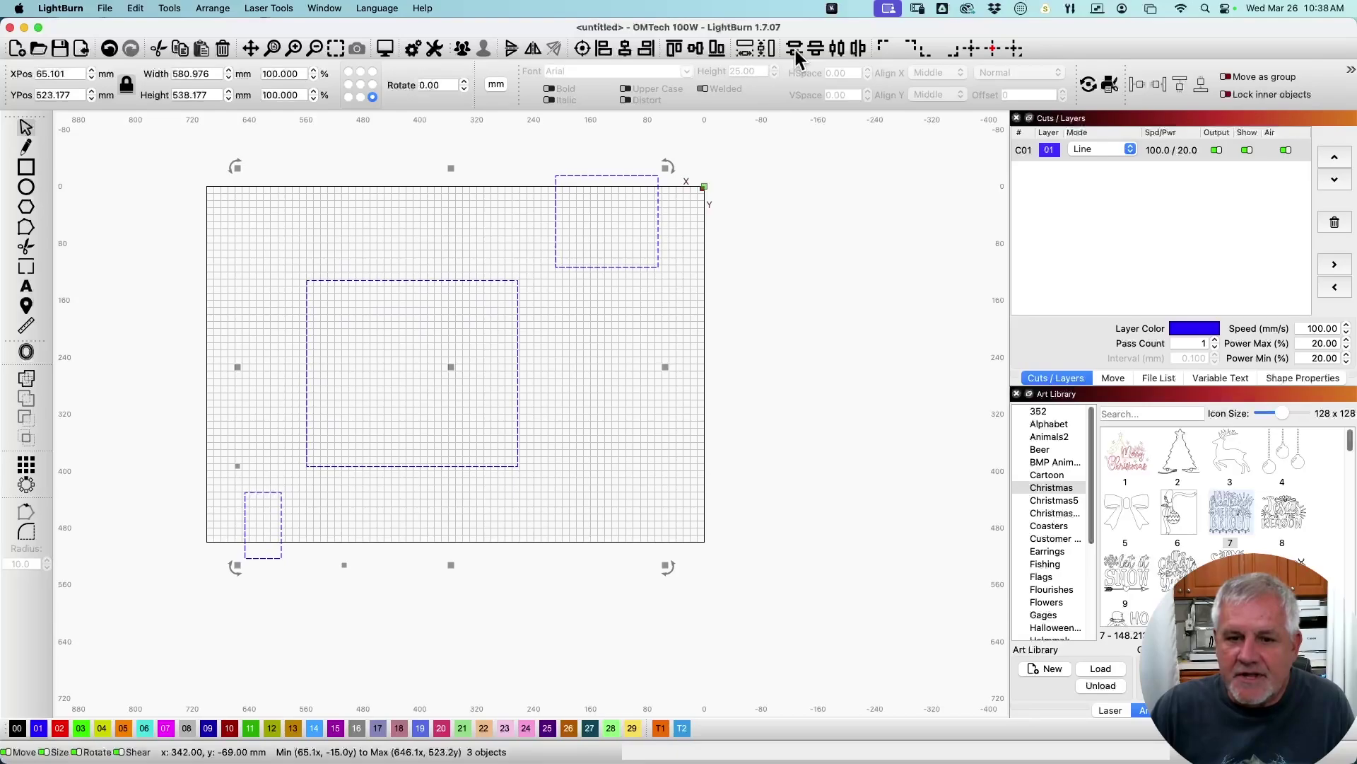
pyautogui.click(814, 49)
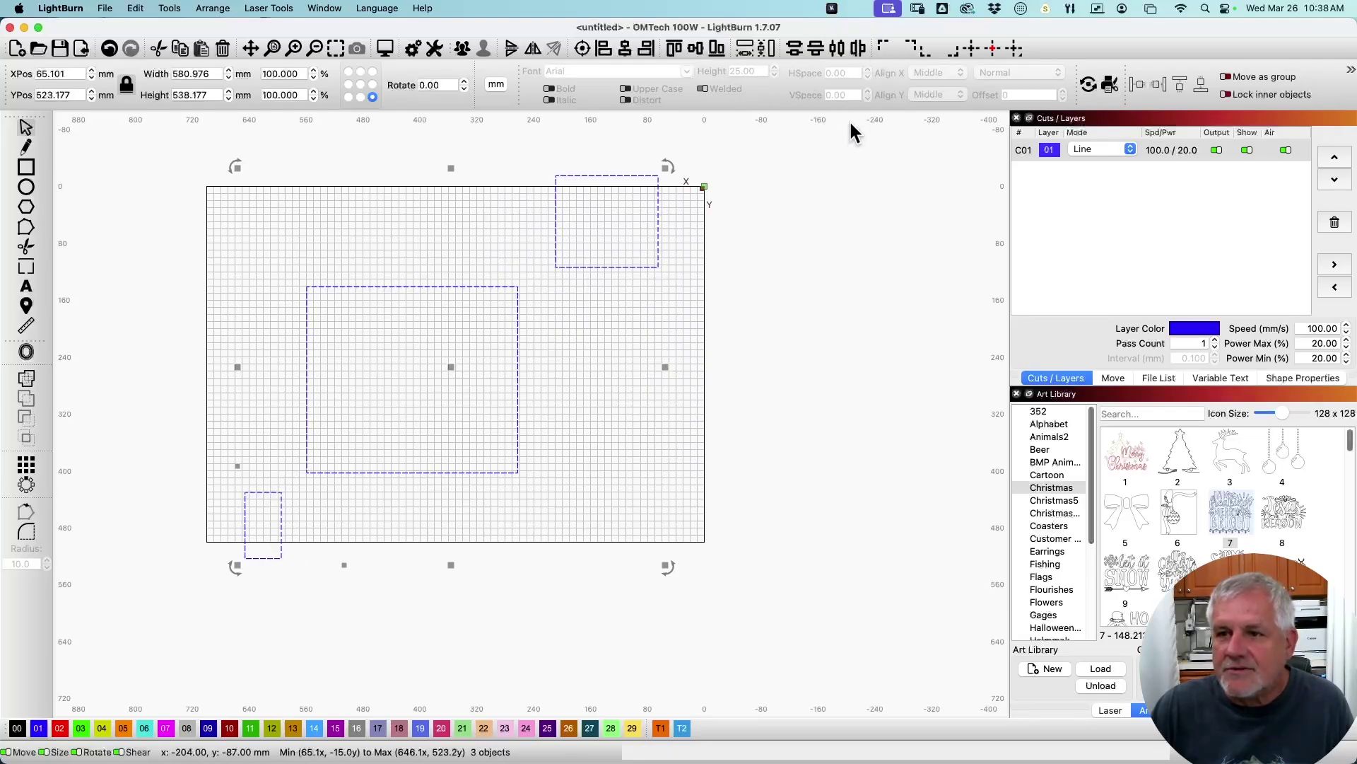
pyautogui.click(622, 400)
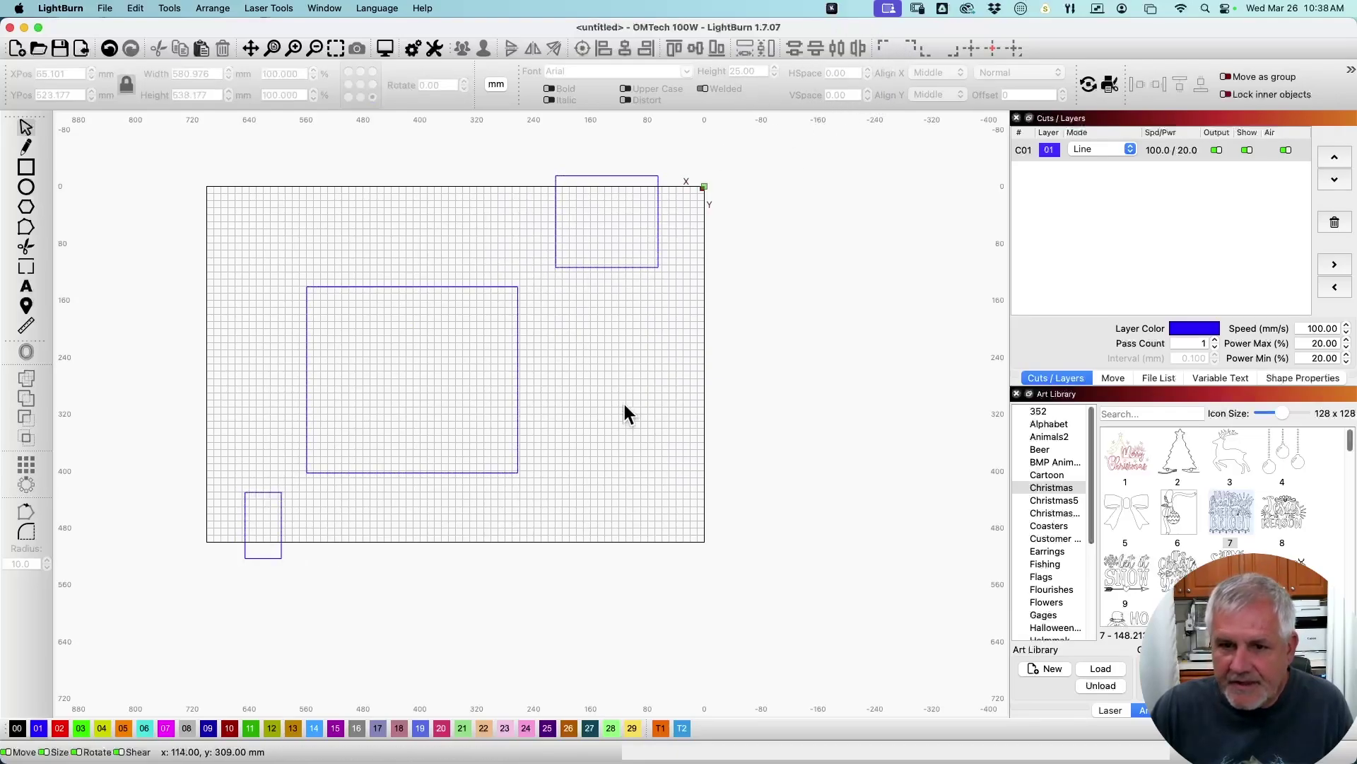
# Move the upper-right rectangle to each corner of the work area in turn, ending at the page center.
pyautogui.click(572, 267)
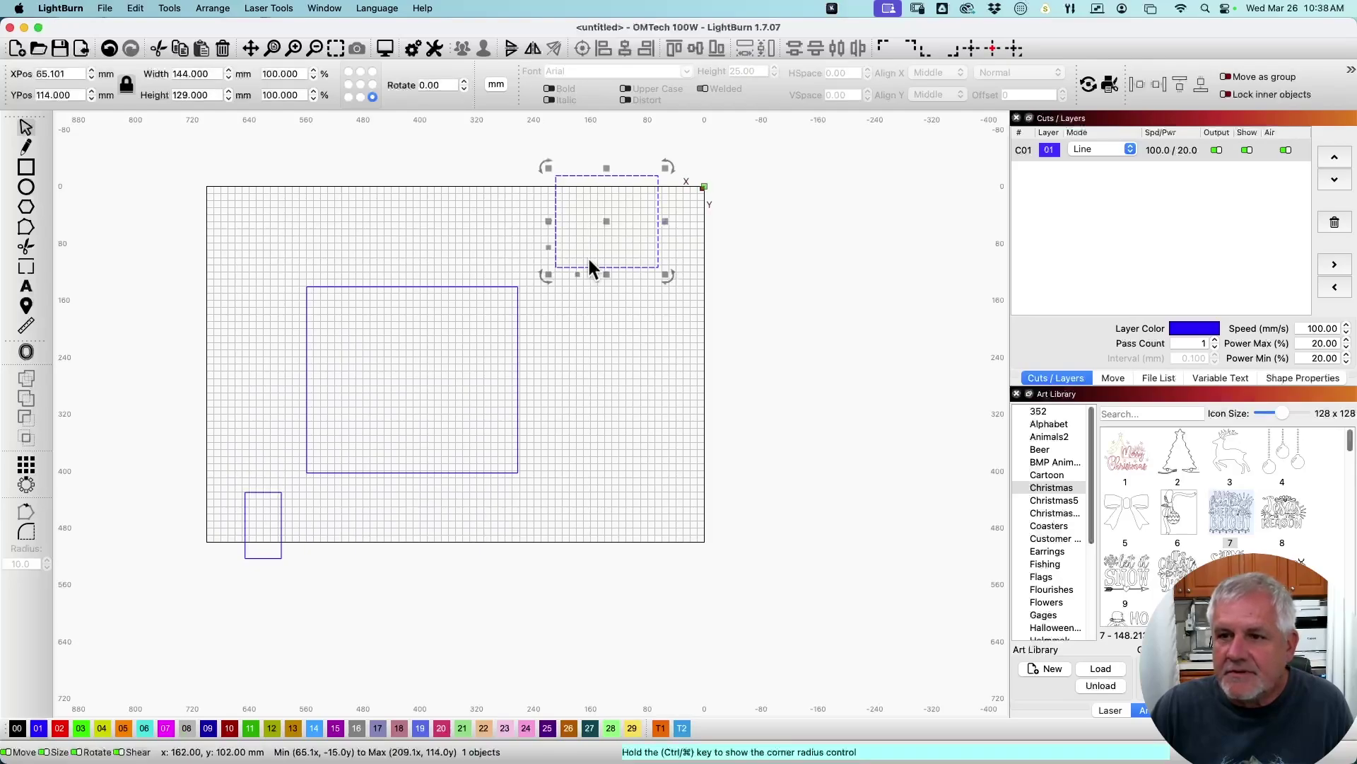
pyautogui.click(880, 46)
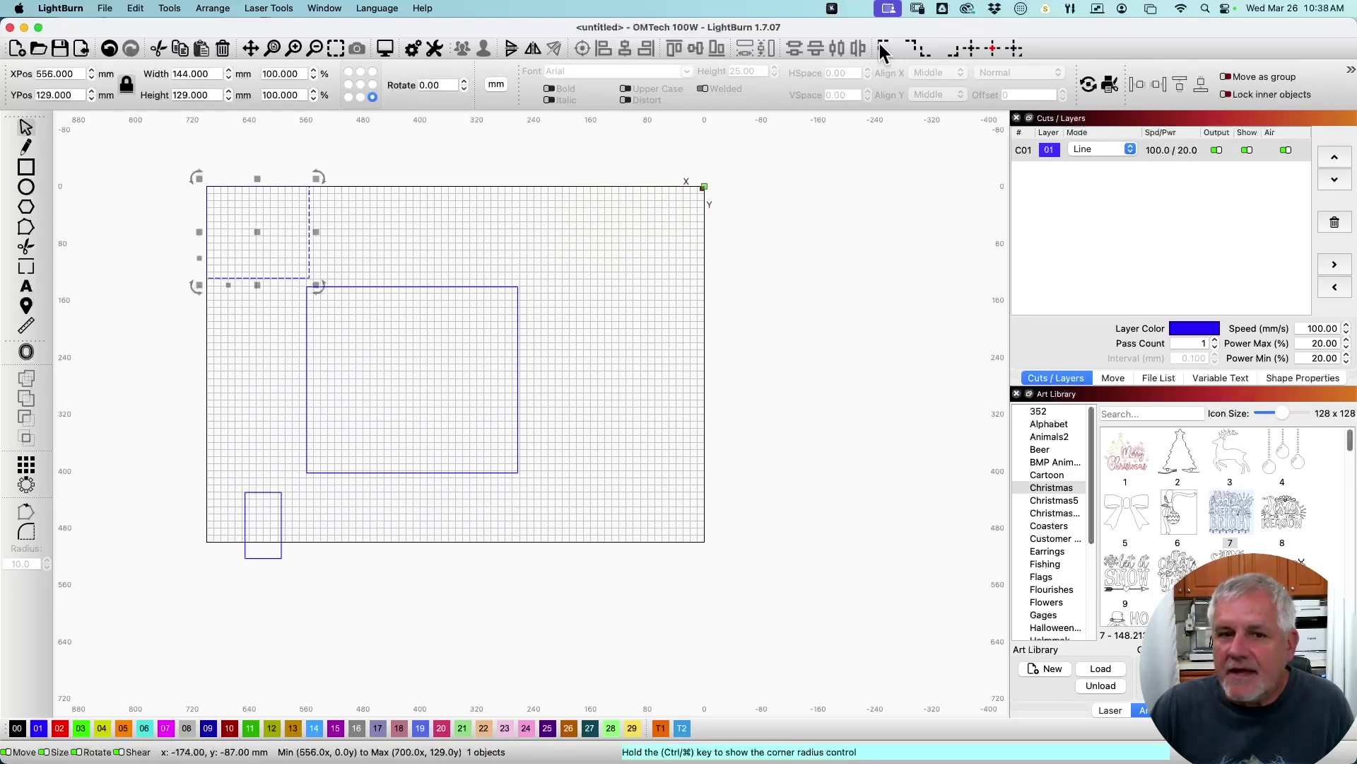
pyautogui.click(915, 44)
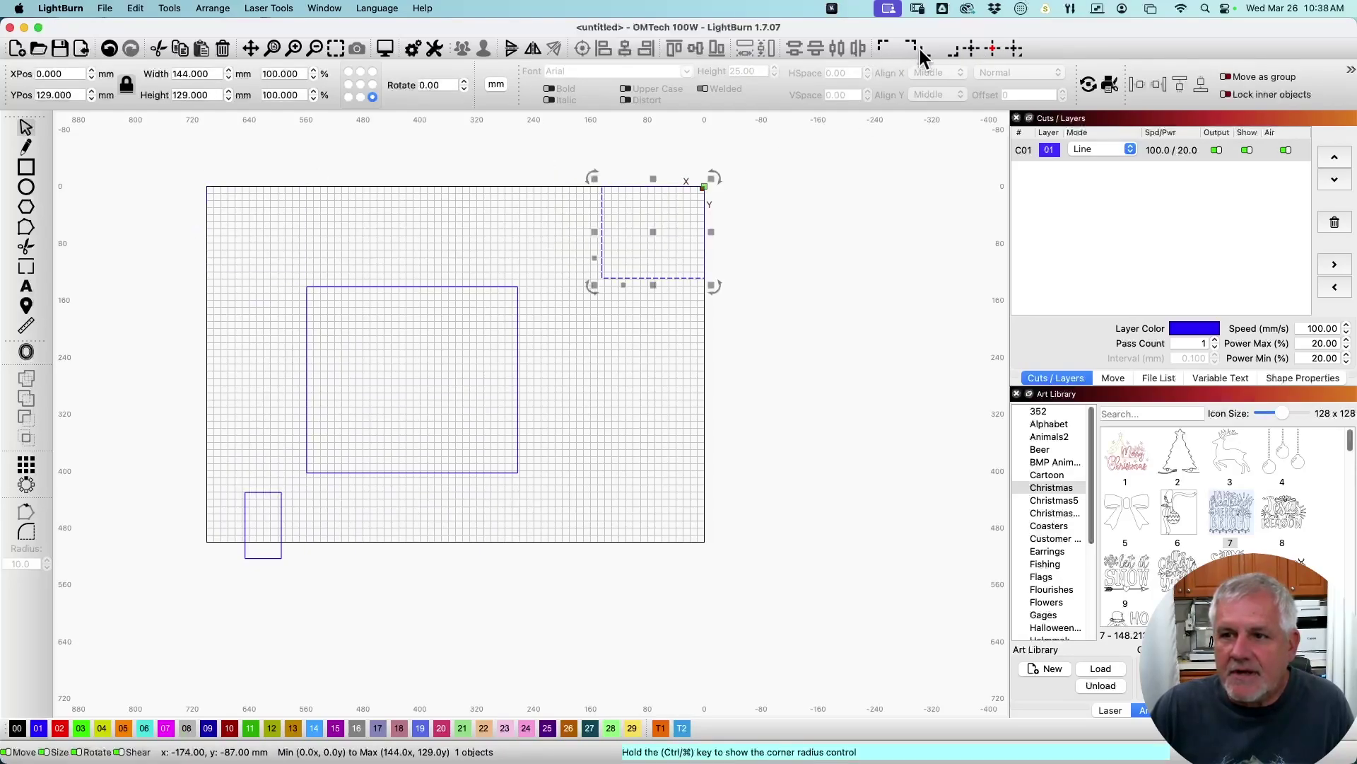
pyautogui.click(926, 50)
pyautogui.click(954, 53)
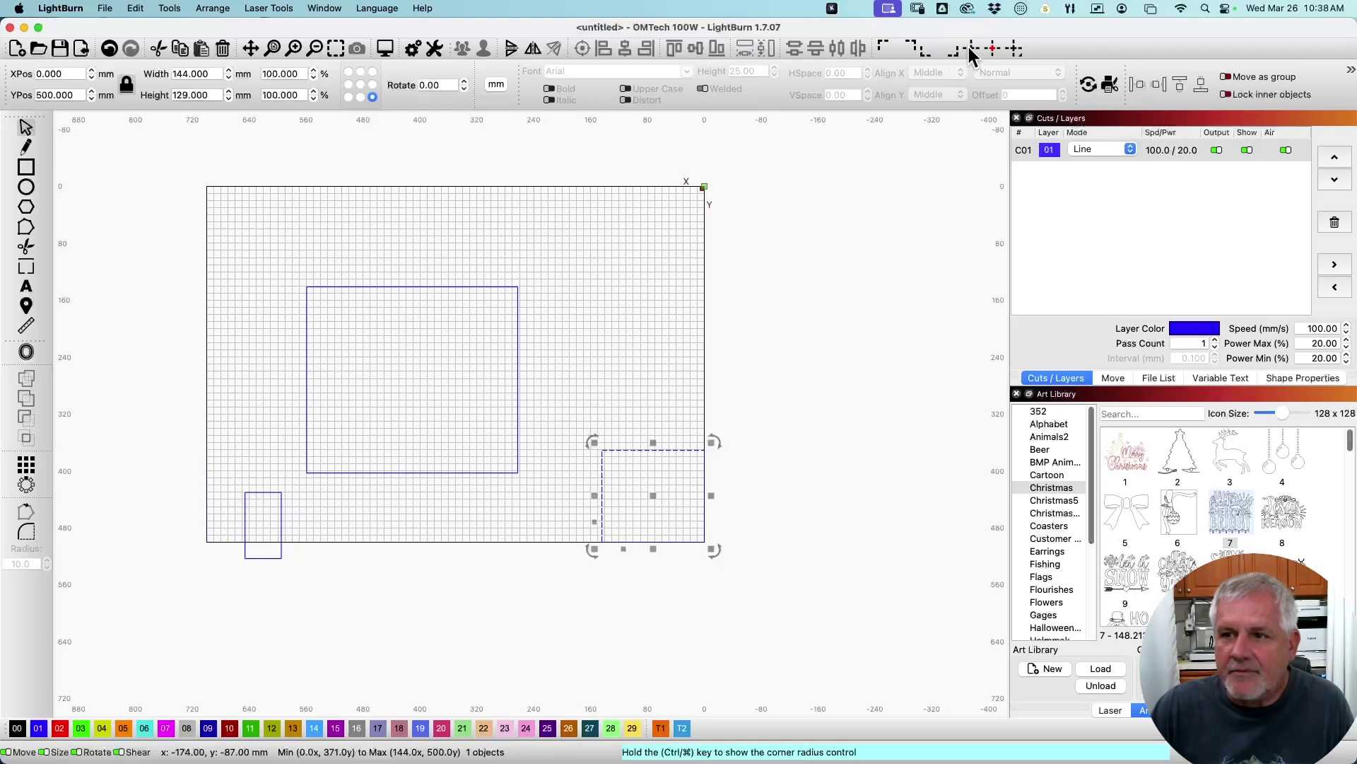
pyautogui.click(973, 44)
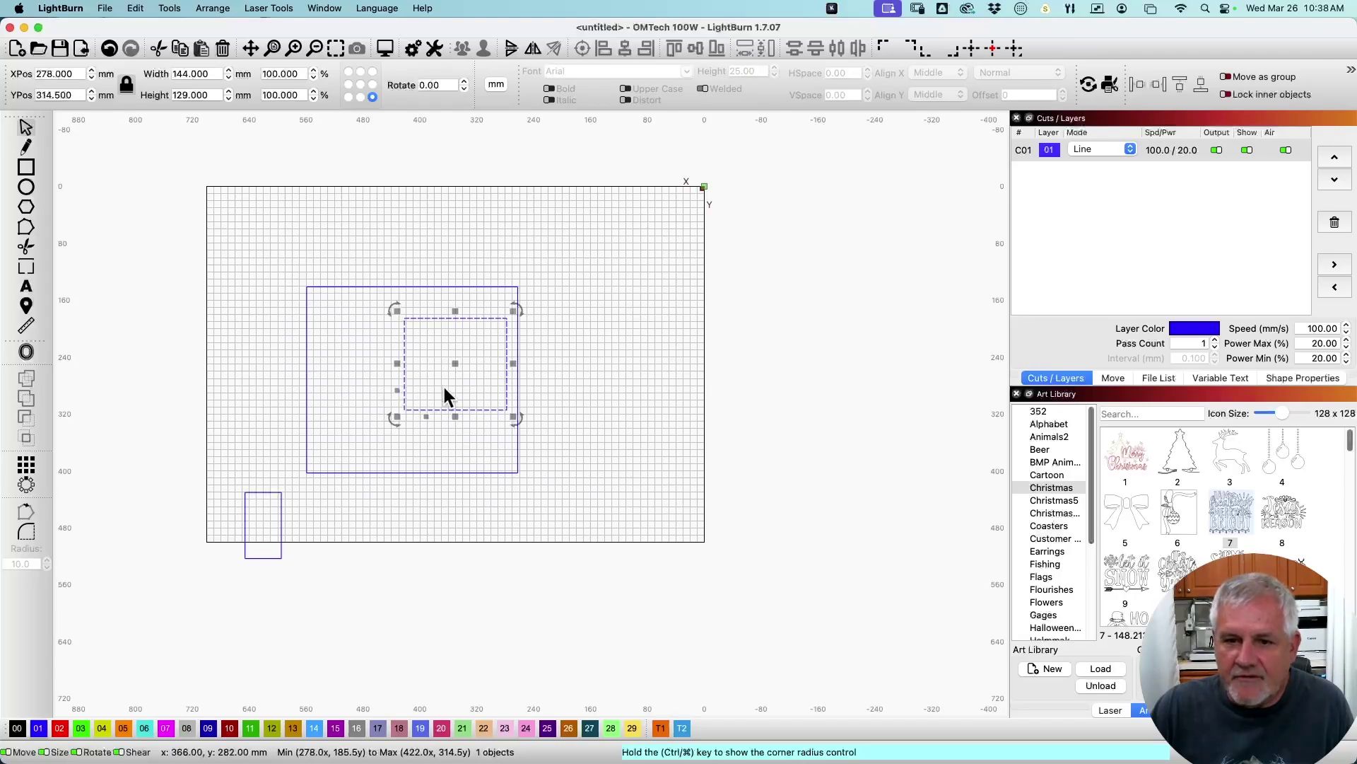
# Move the centered rectangle to the top of the work area and review the remaining object and laser move commands.
pyautogui.click(1021, 52)
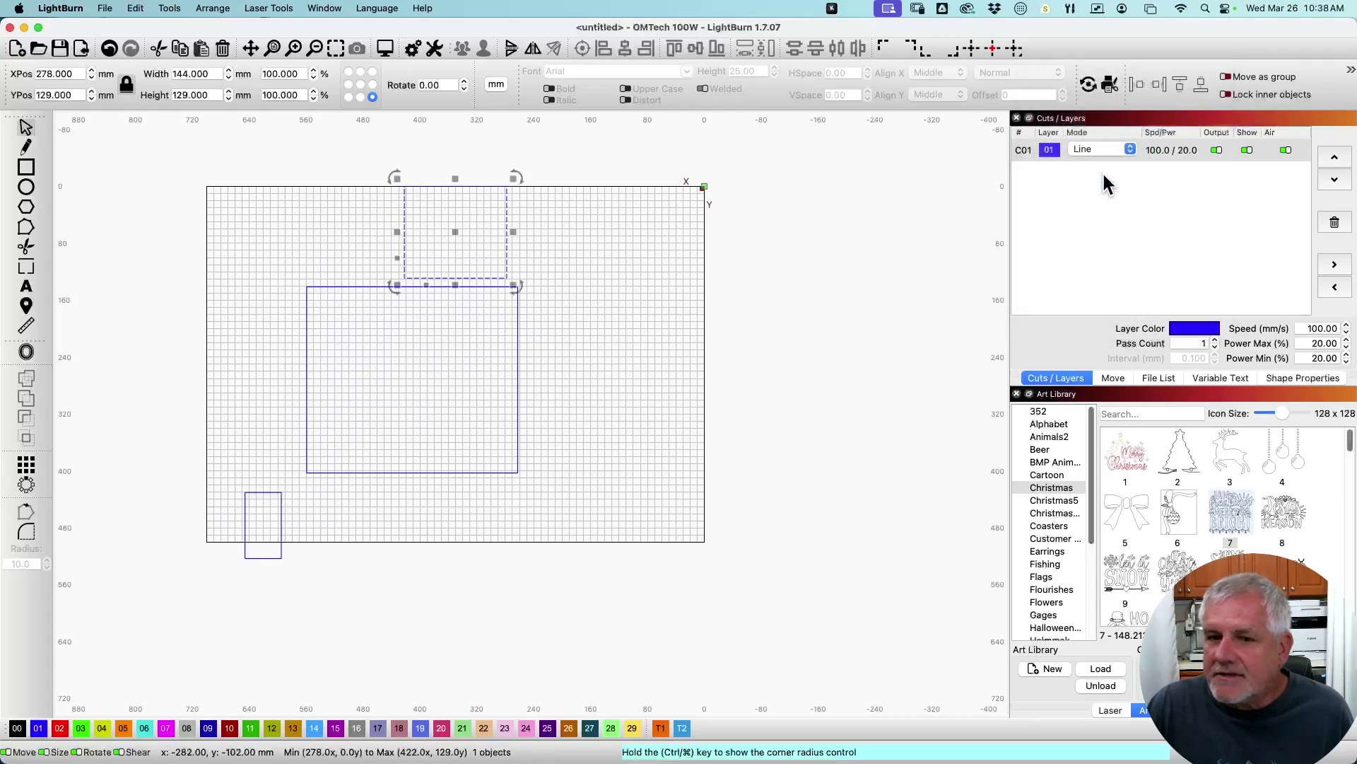
pyautogui.click(1104, 176)
pyautogui.click(1020, 52)
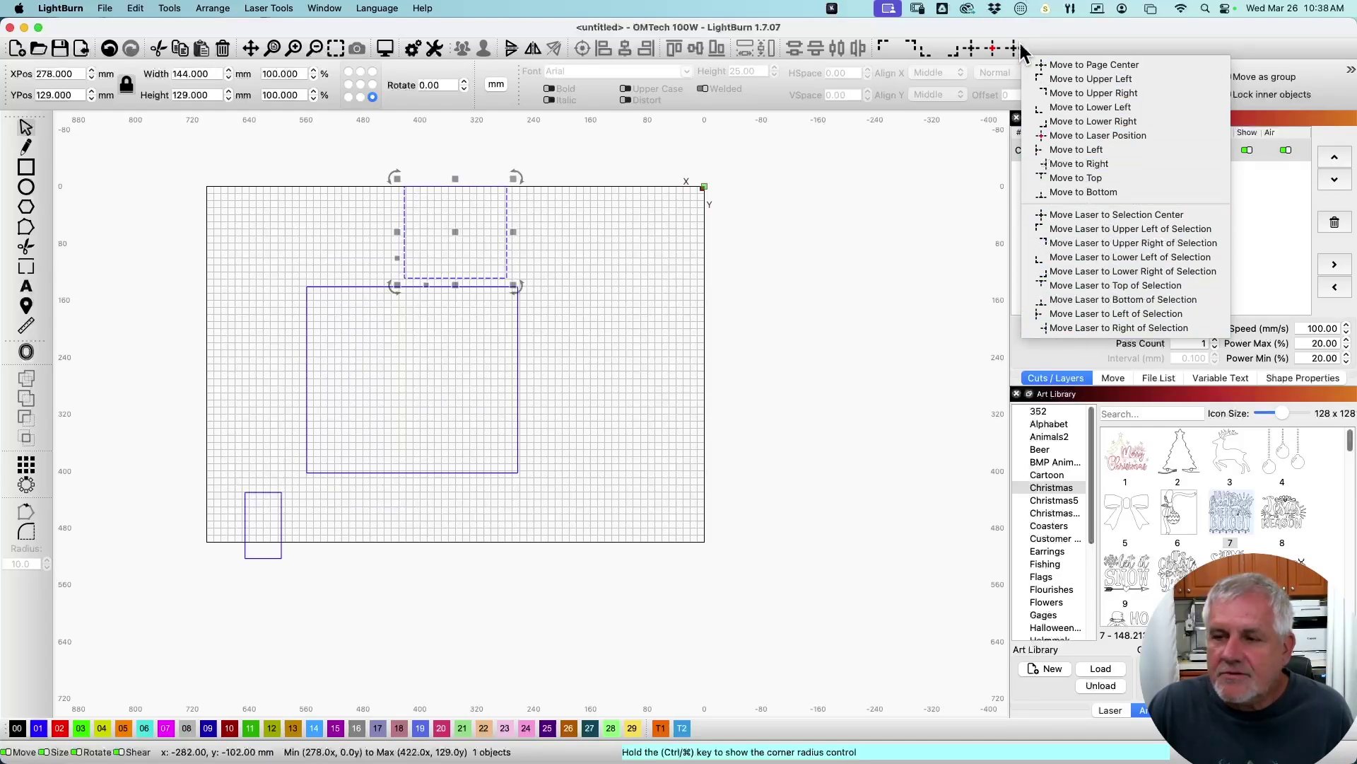
pyautogui.click(1052, 41)
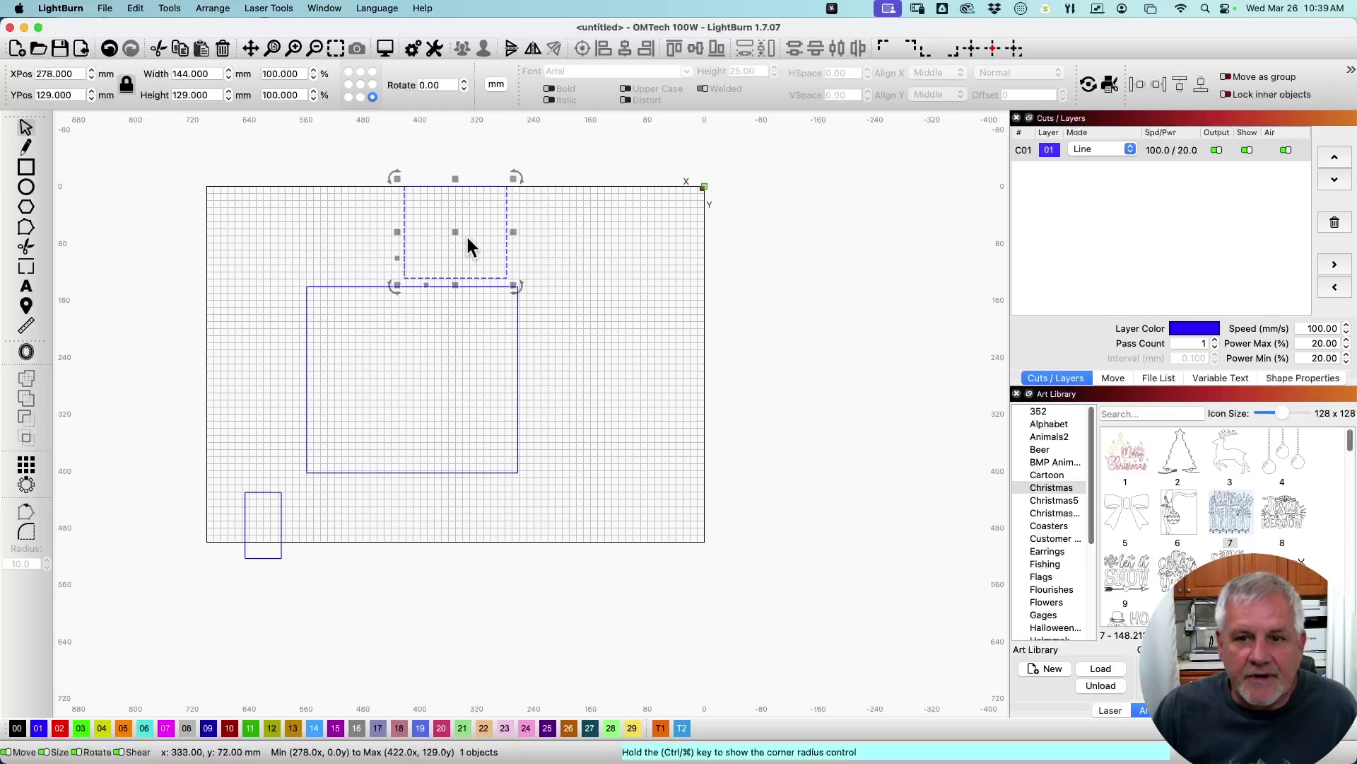
# Switch the top rectangle's position reference point to upper right, center and upper left, then back to upper right.
pyautogui.click(372, 71)
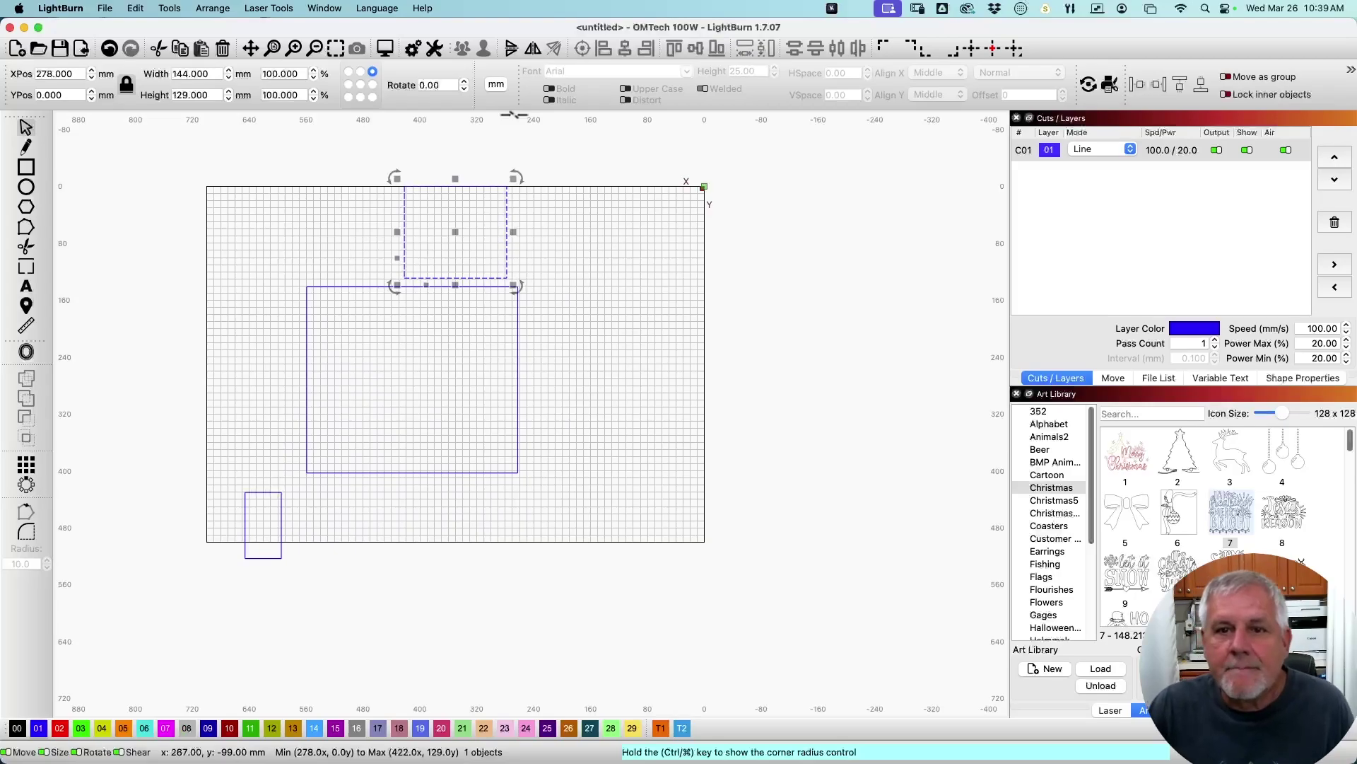
pyautogui.click(360, 84)
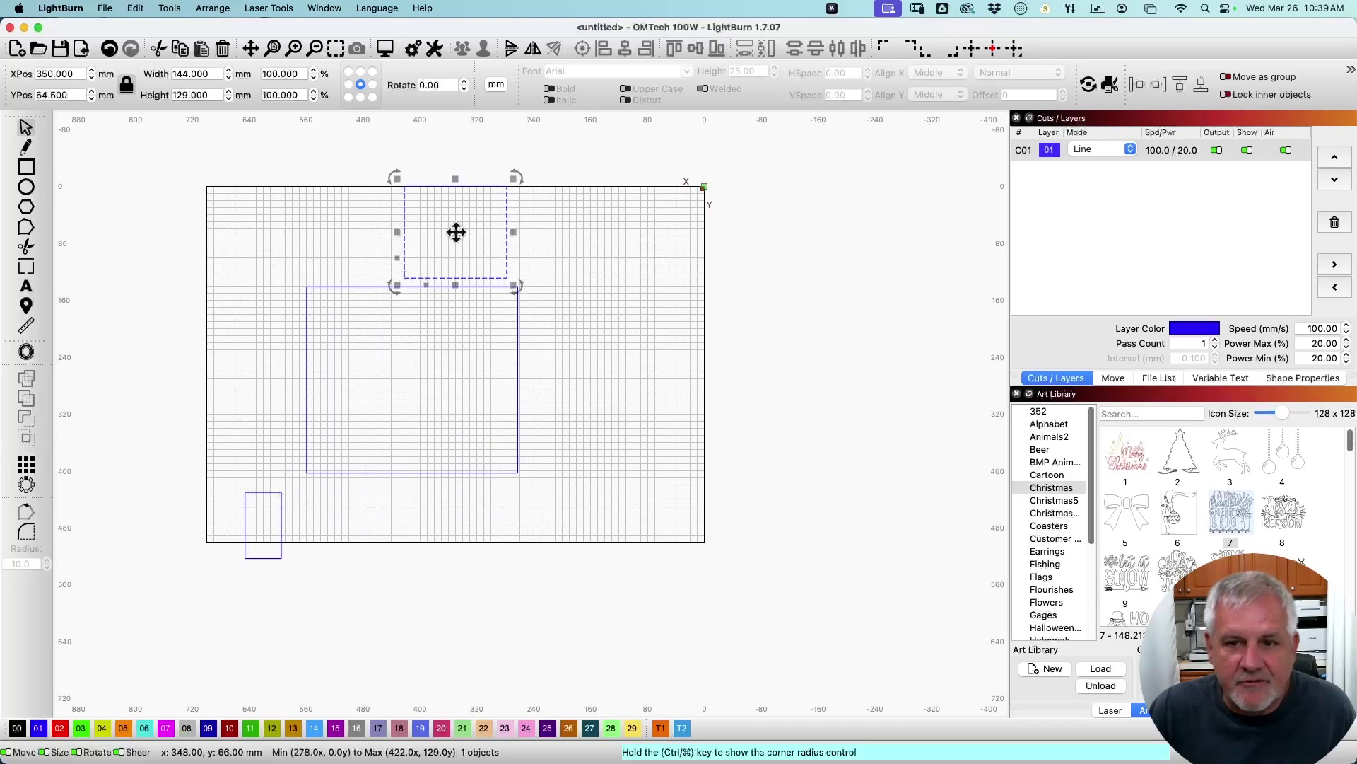
pyautogui.click(349, 72)
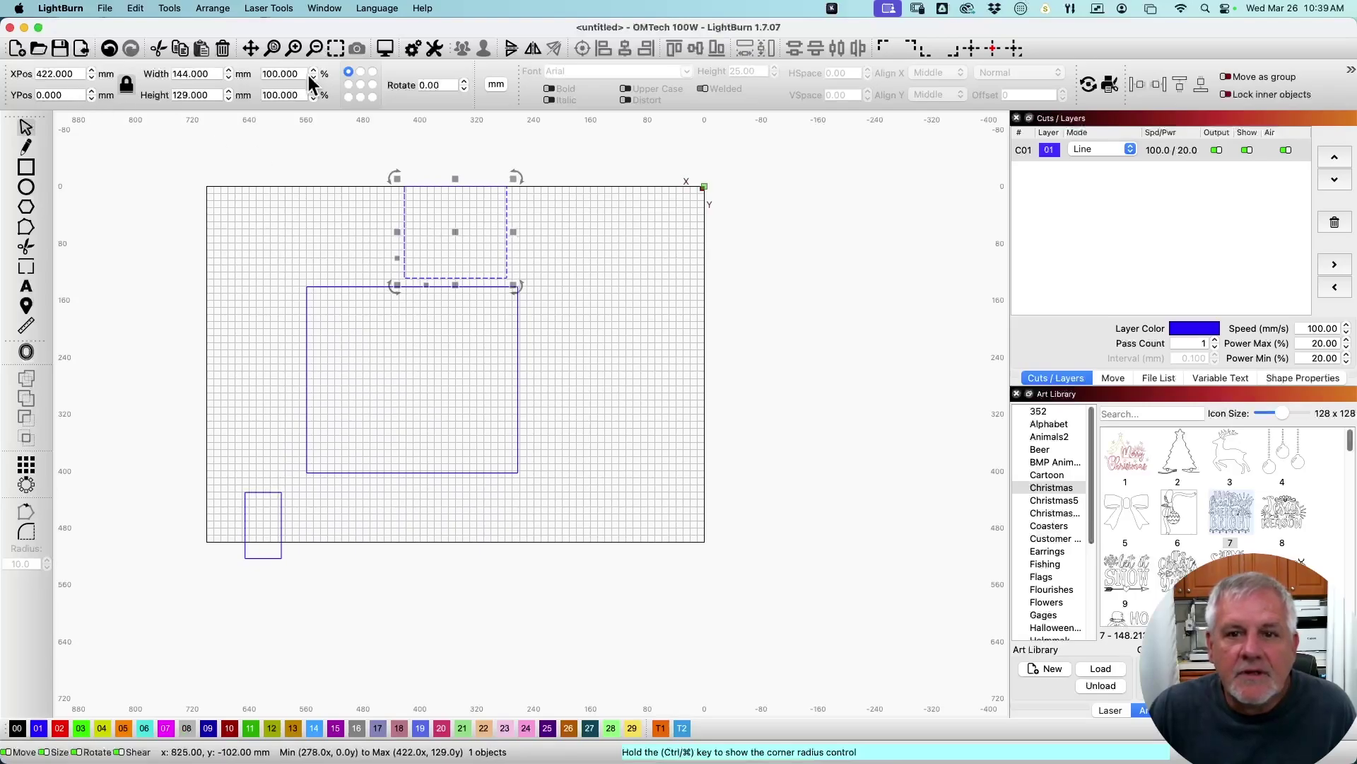
pyautogui.click(372, 71)
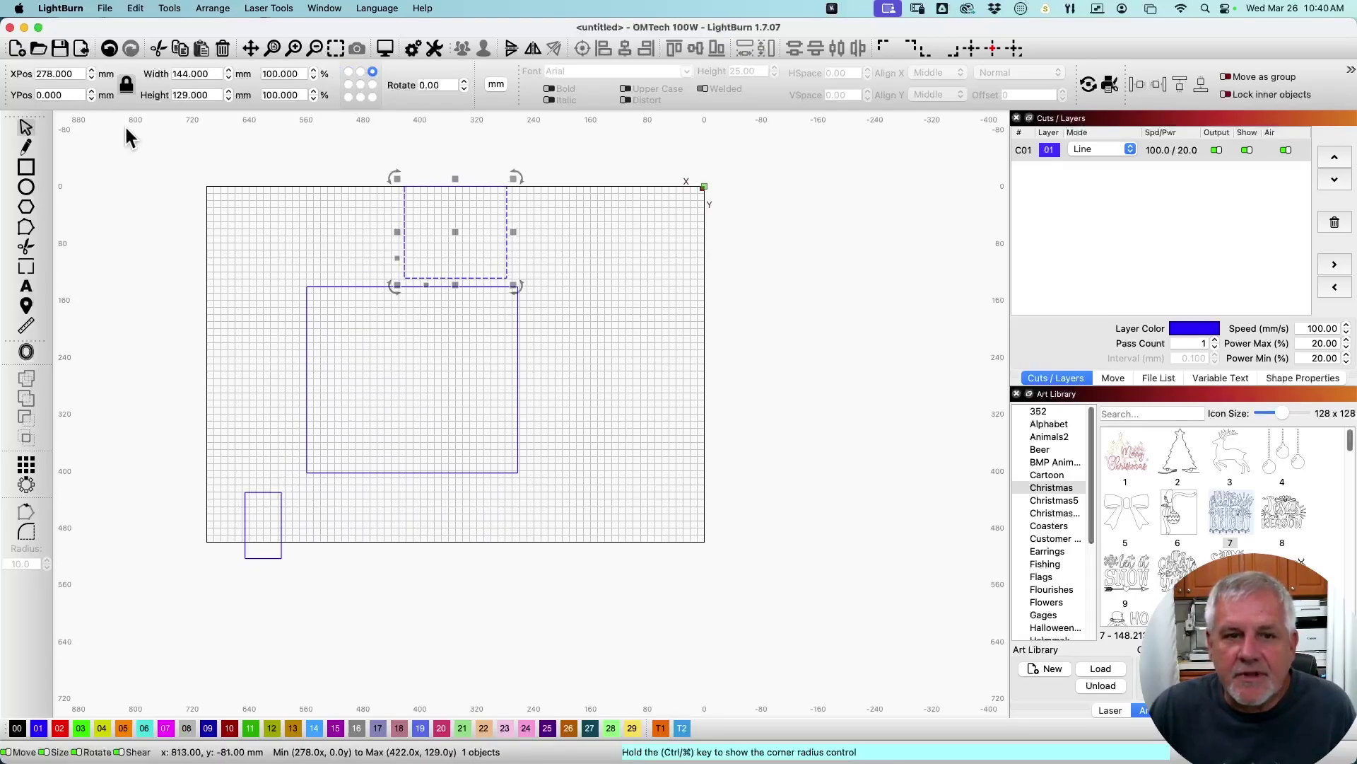
# Set the top rectangle's X position to 0 mm, measured from its upper-right corner.
pyautogui.doubleClick(77, 74)
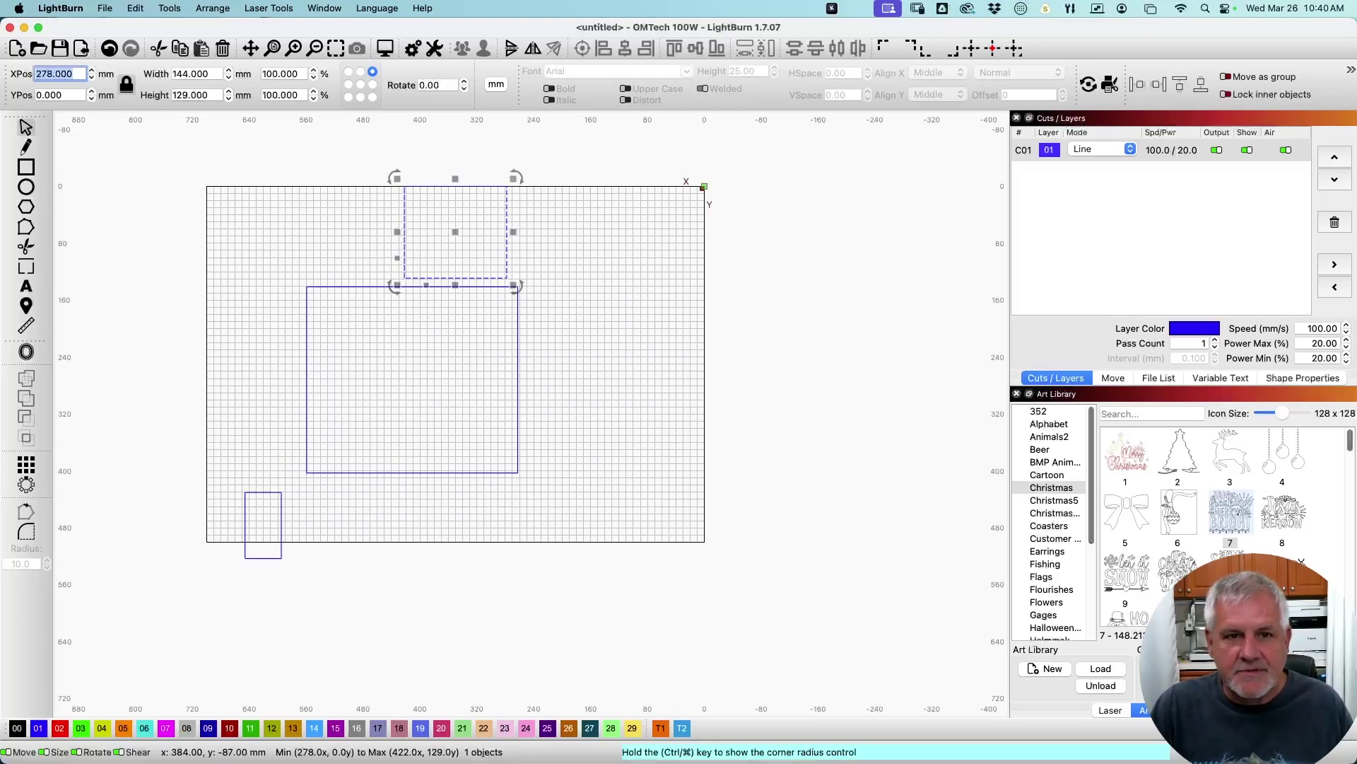
pyautogui.write('0')
pyautogui.press('Return')
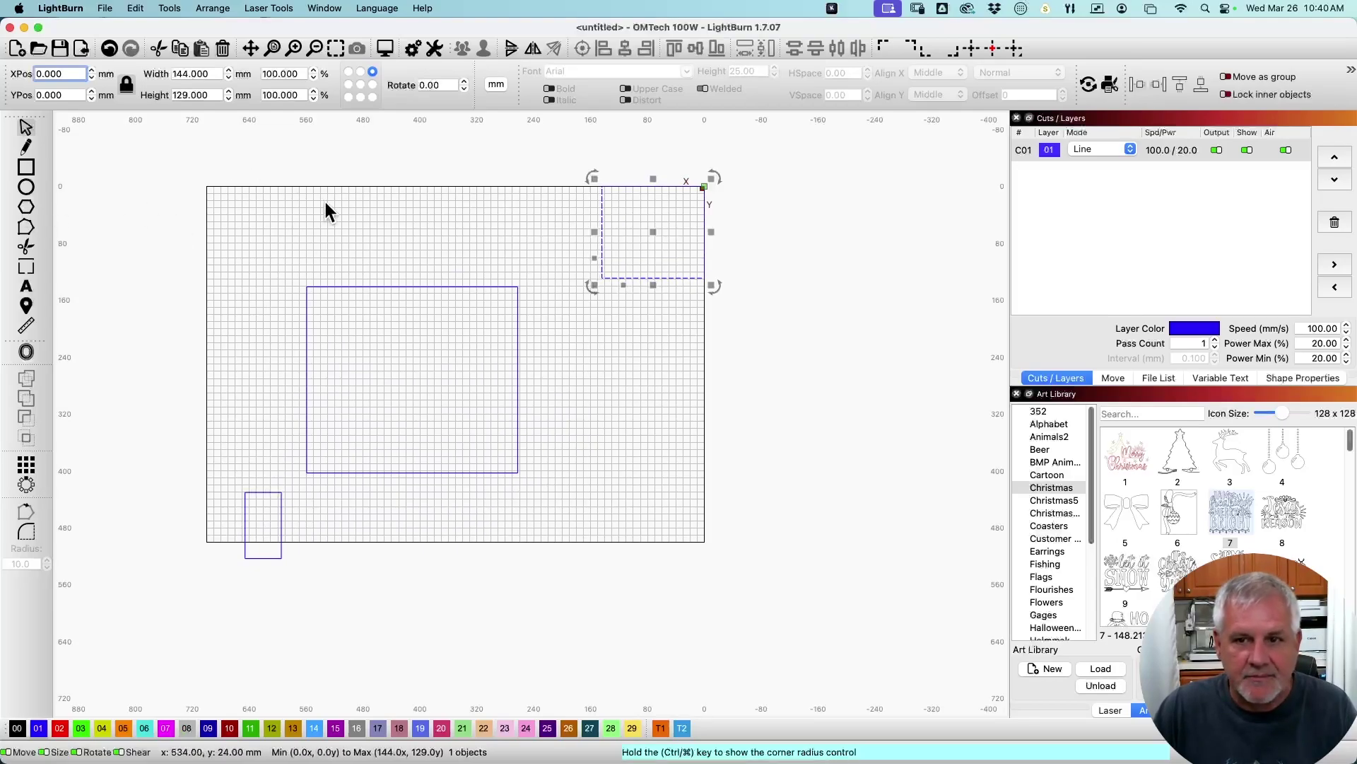
# Use the rectangle's upper-left corner as the reference point and set its X position to 650 mm.
pyautogui.click(349, 73)
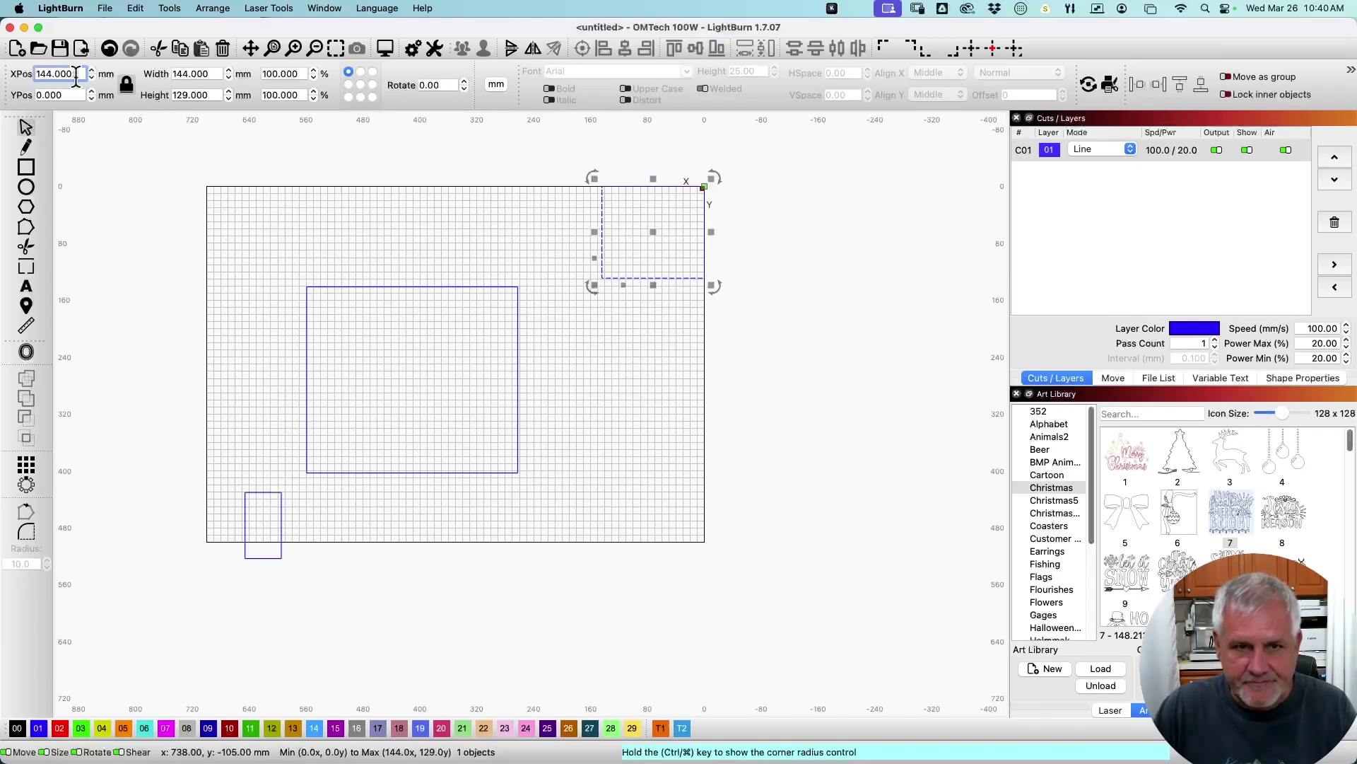
pyautogui.write('650')
pyautogui.press('KP_Enter')
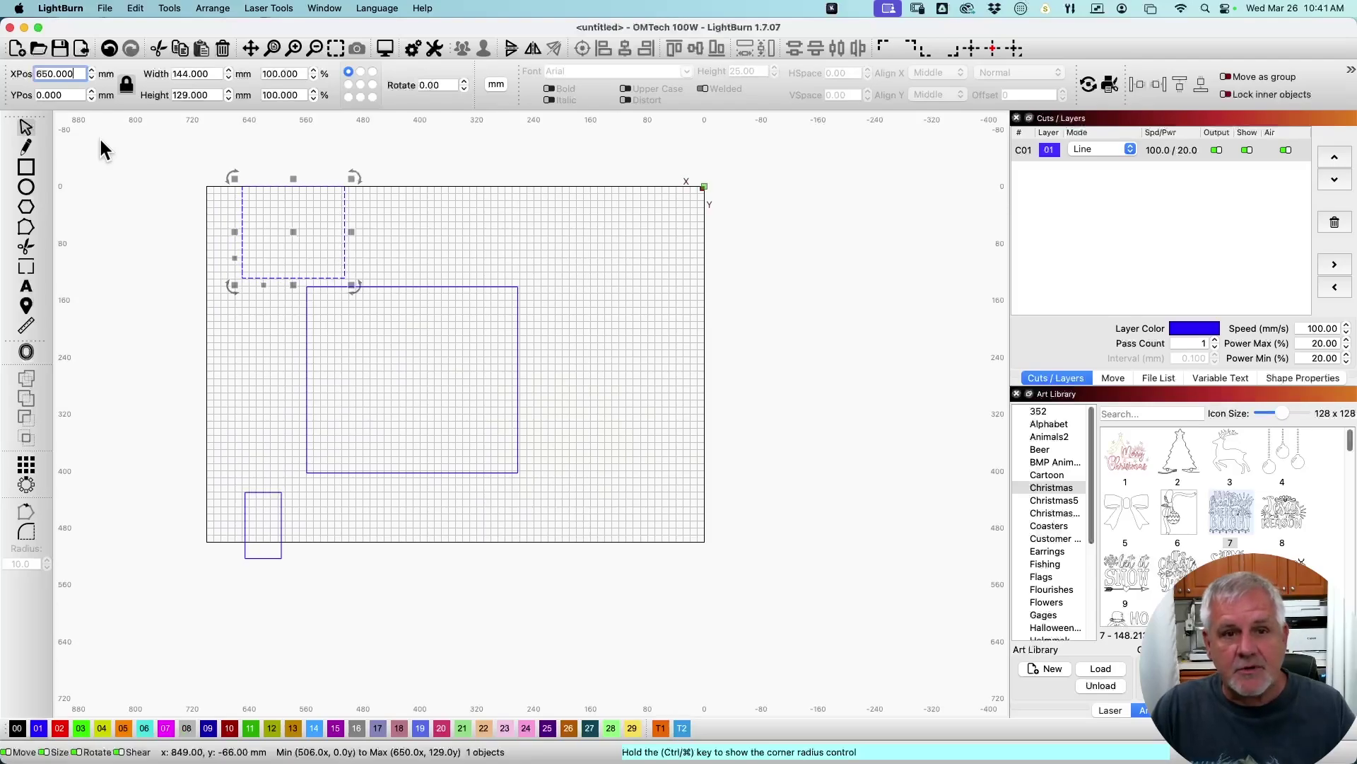
# Subtract 13 mm from the rectangle's X position by entering the calculation 650.000-13.
pyautogui.write('-')
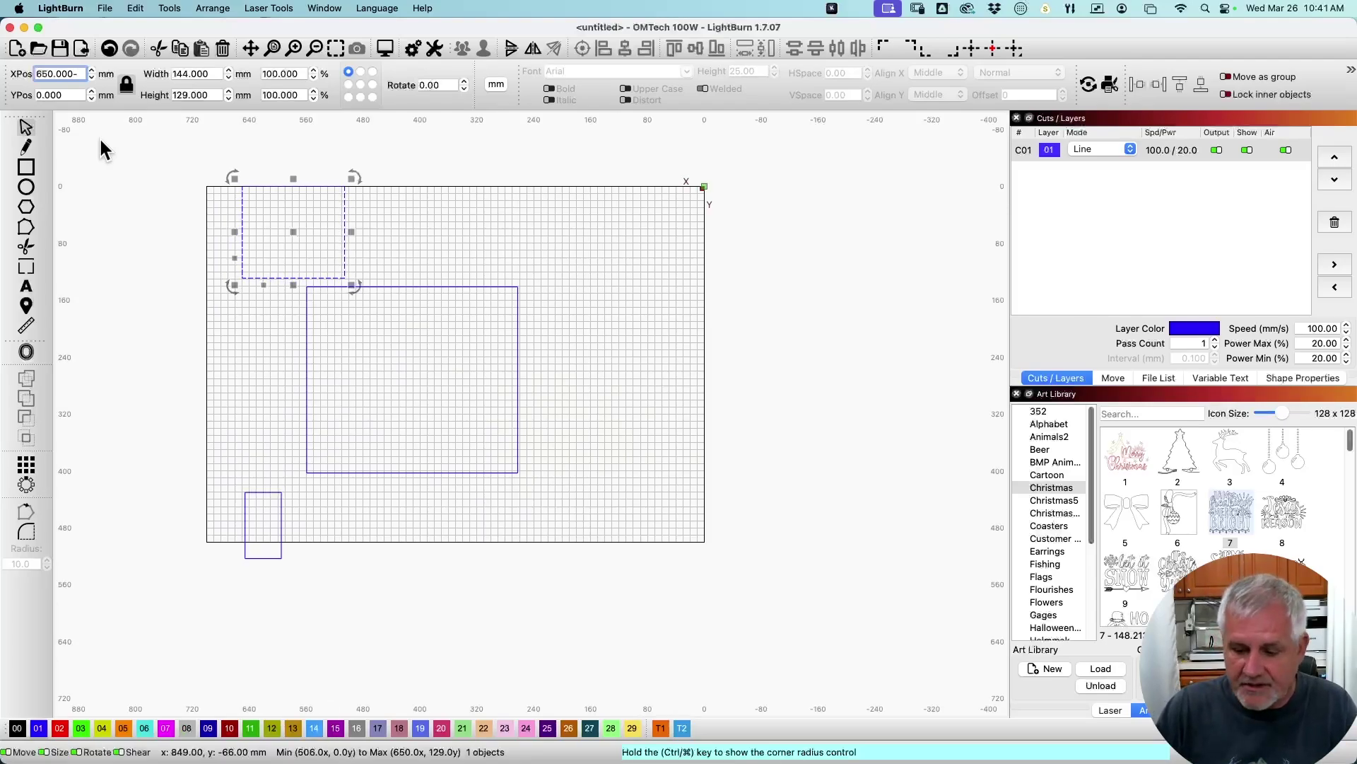
pyautogui.write('13')
pyautogui.press('Return')
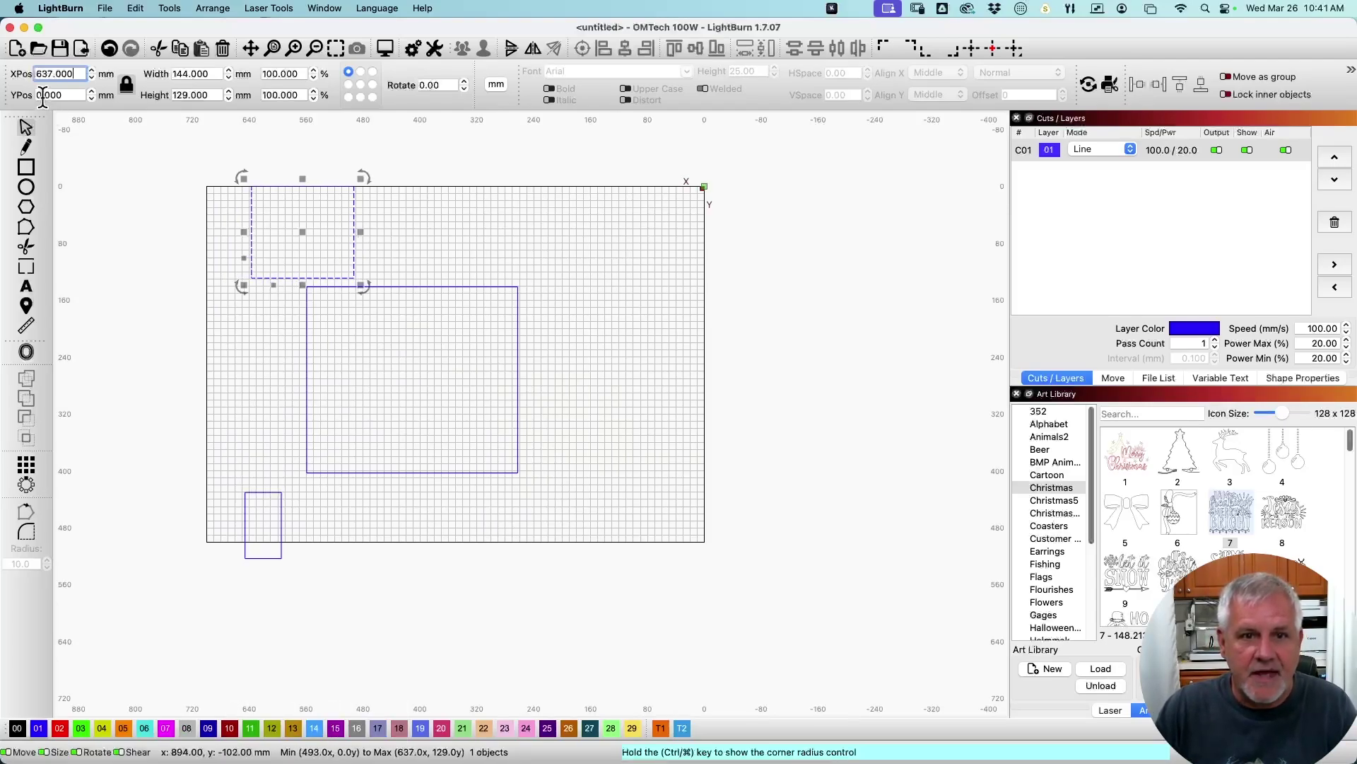
# Set the same rectangle's Y position to 2 mm.
pyautogui.press('Tab')
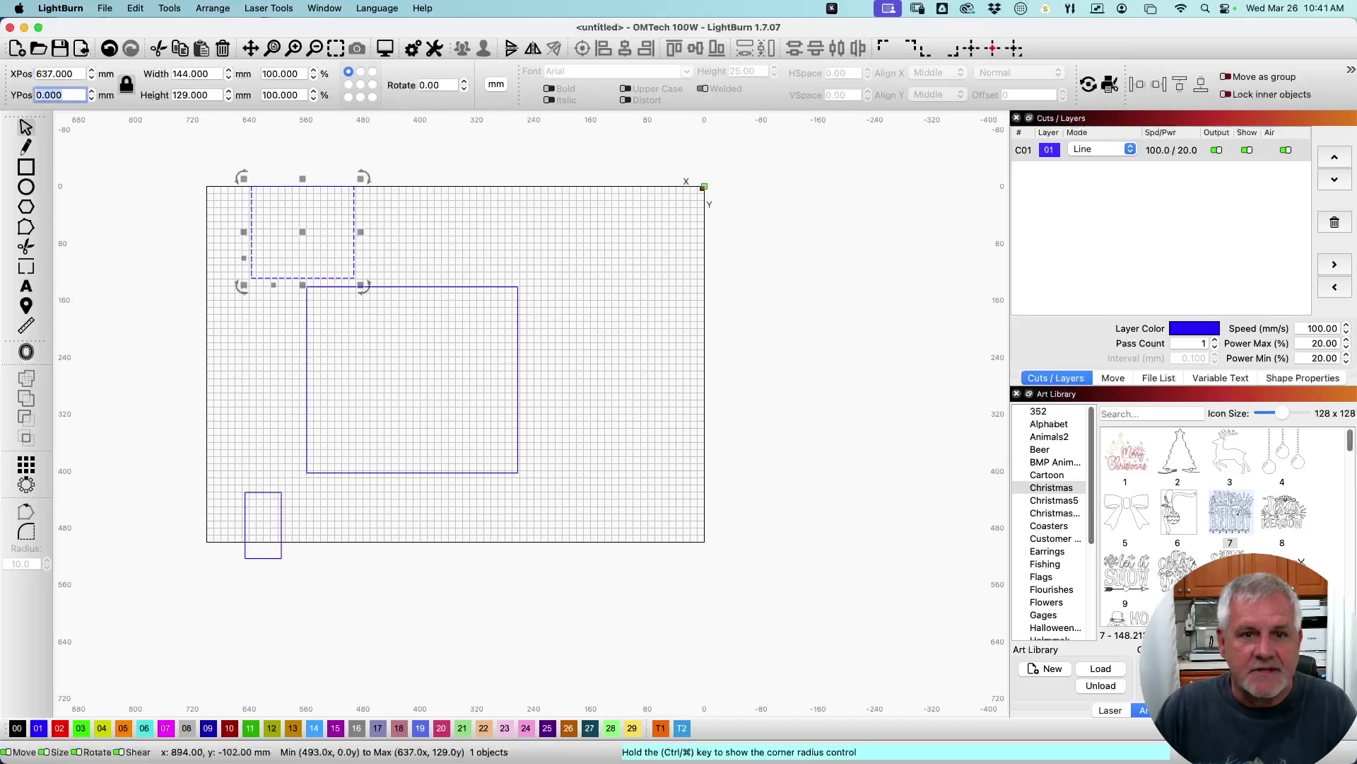
pyautogui.click(72, 92)
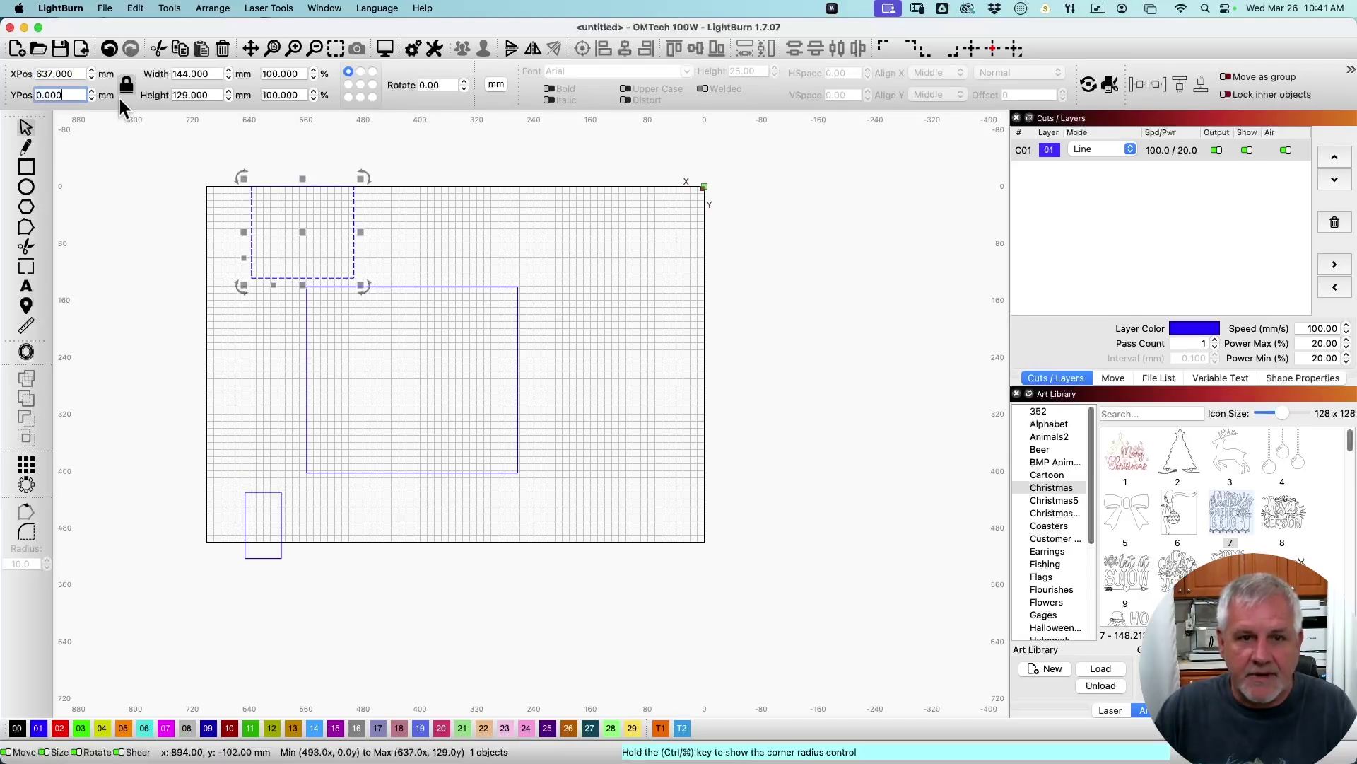
pyautogui.write('2')
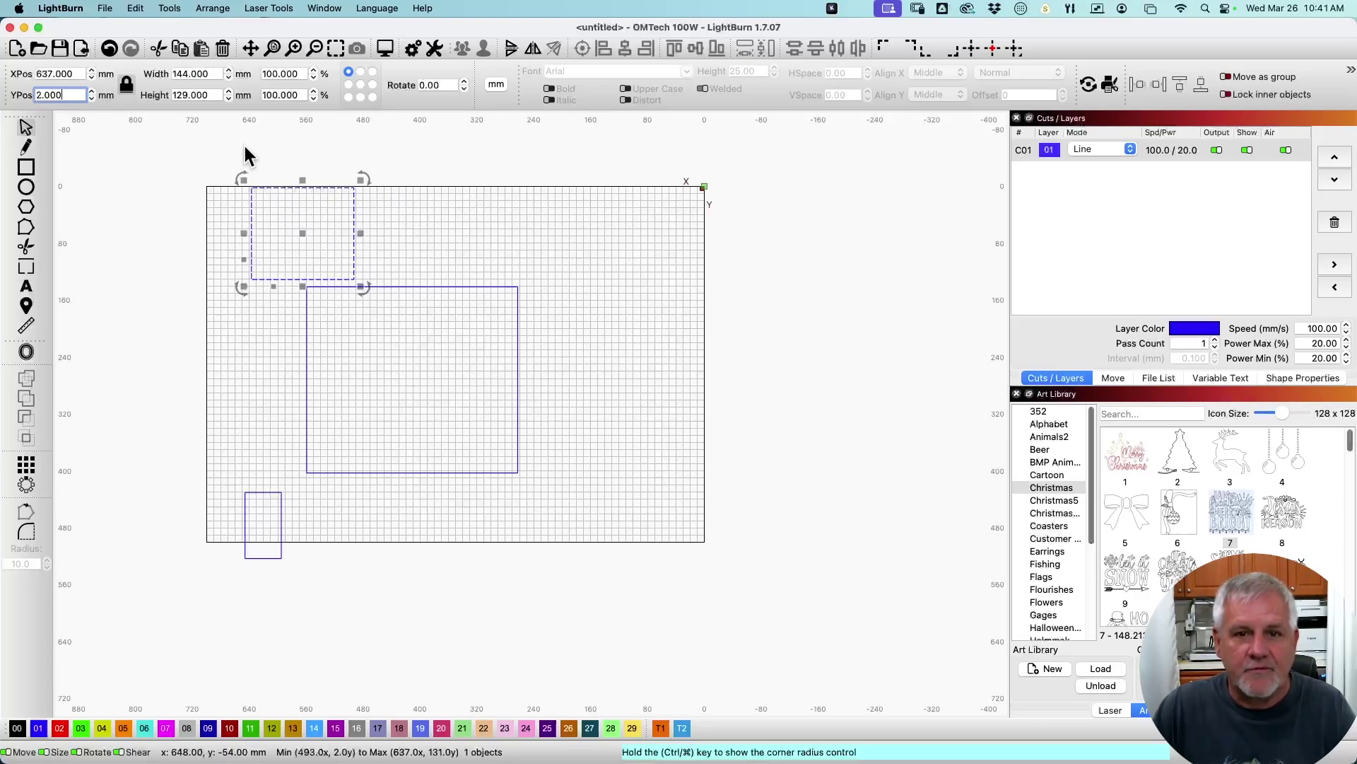
# Select the large middle rectangle and increase its width in 1 mm steps to 302.763 mm with the proportions locked.
pyautogui.click(265, 492)
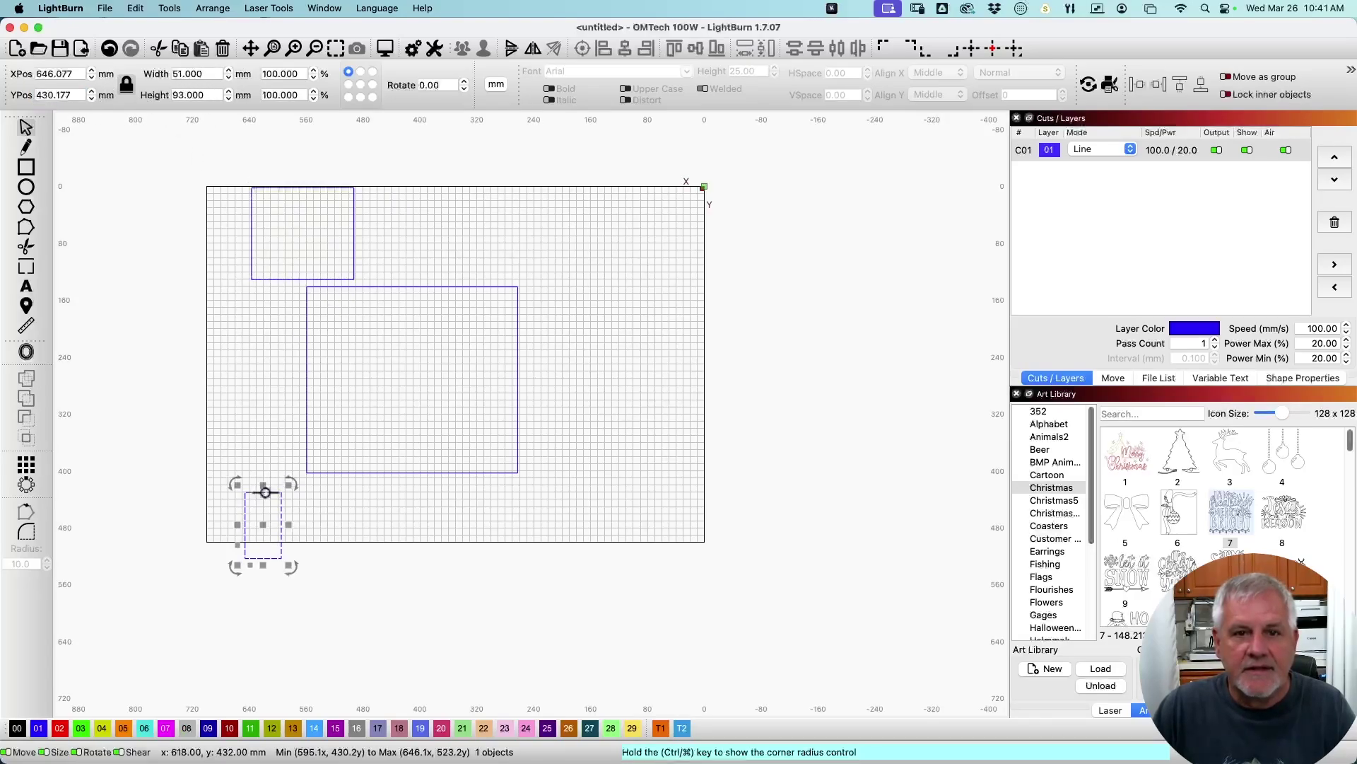
pyautogui.click(306, 426)
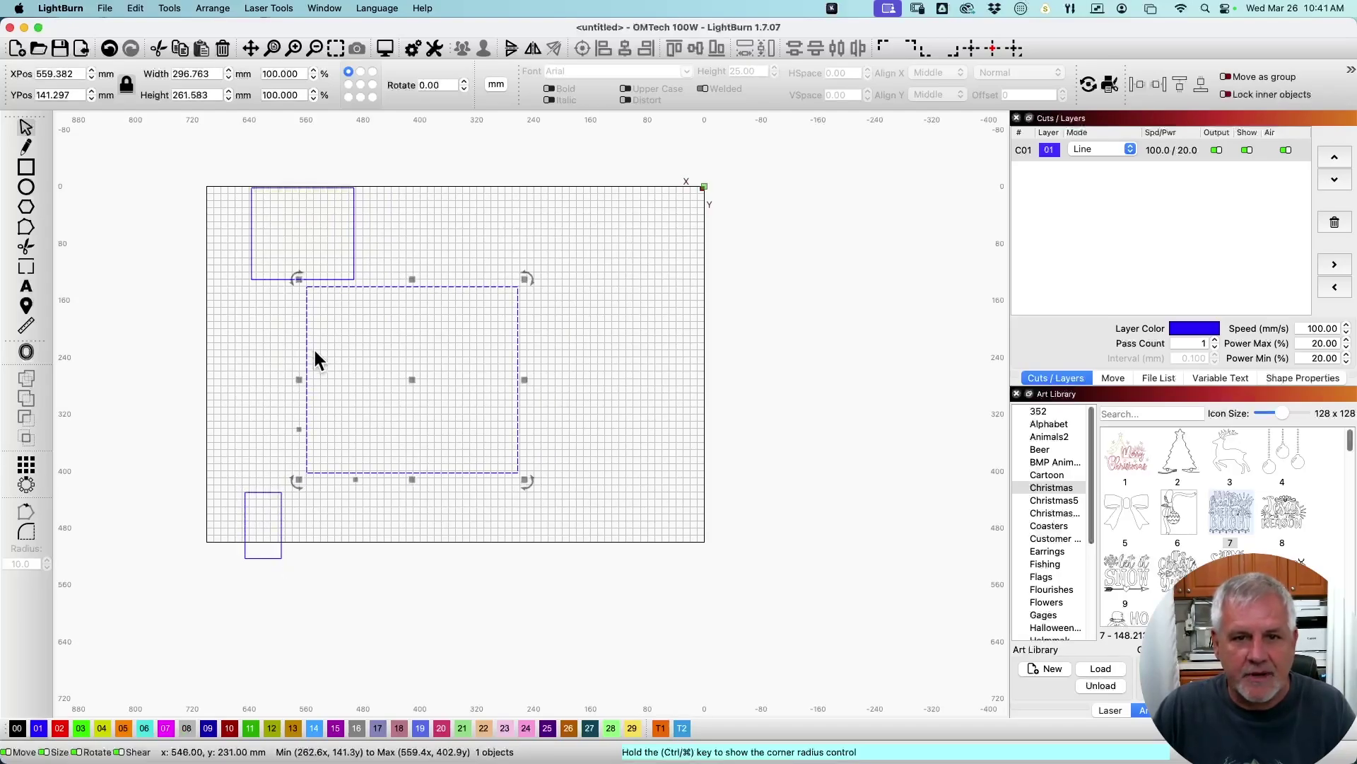
pyautogui.click(228, 70)
pyautogui.click(228, 70)
pyautogui.click(227, 70)
pyautogui.click(228, 70)
pyautogui.click(228, 70)
pyautogui.click(228, 70)
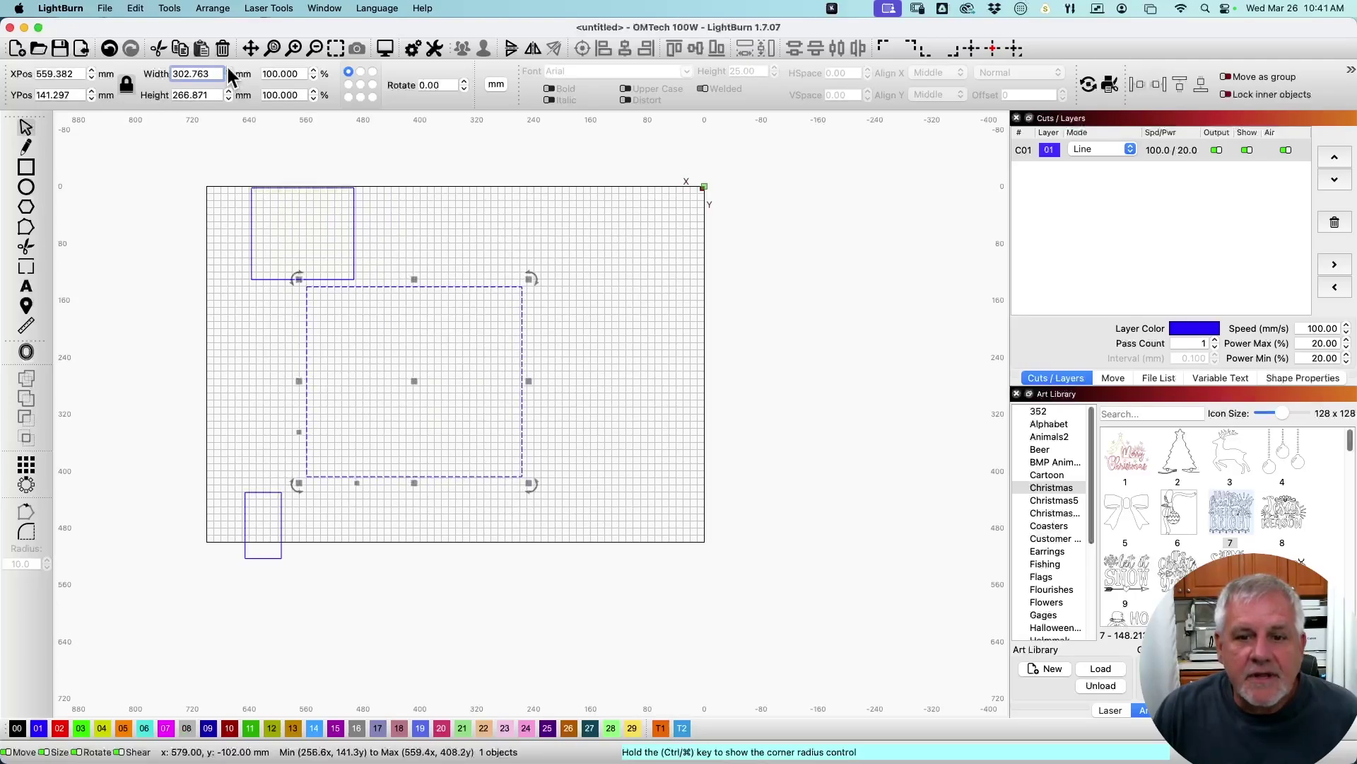
# Increase the middle rectangle's width in 1 mm steps to 307.763 mm with the proportions locked.
pyautogui.click(228, 70)
pyautogui.click(228, 70)
pyautogui.click(228, 70)
pyautogui.click(228, 70)
pyautogui.click(228, 70)
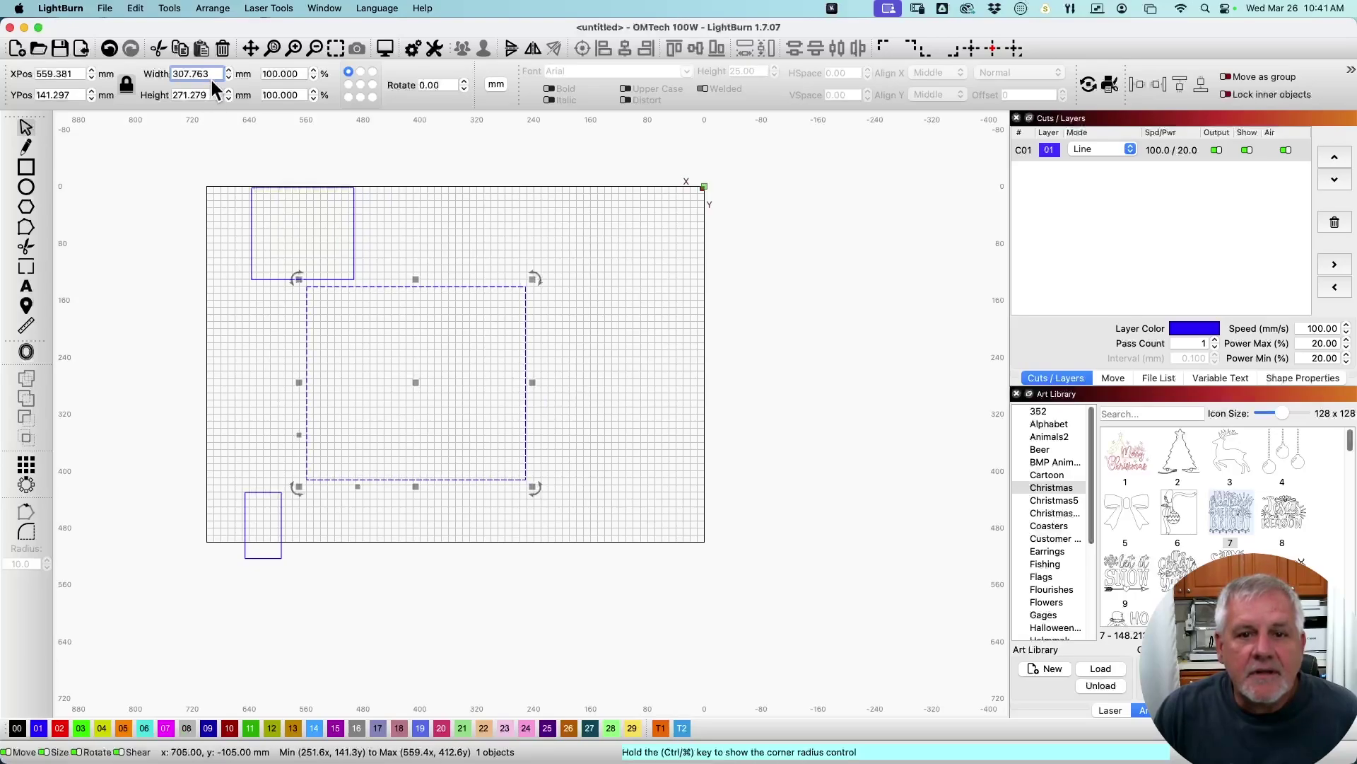
# Set the middle rectangle's width to exactly 200 mm with the proportions locked.
pyautogui.press('BackSpace')
pyautogui.press('BackSpace')
pyautogui.press('BackSpace')
pyautogui.press('BackSpace')
pyautogui.press('BackSpace')
pyautogui.press('BackSpace')
pyautogui.press('BackSpace')
pyautogui.write('200')
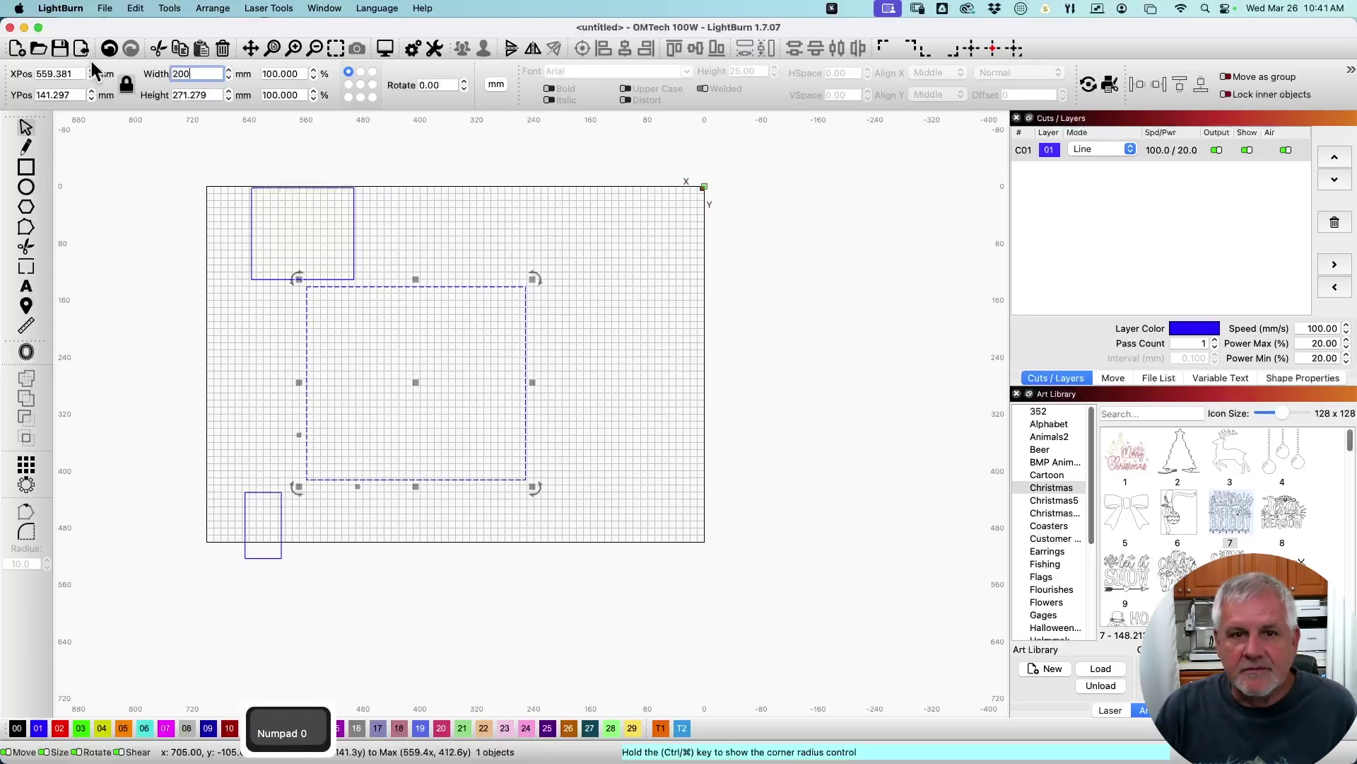
pyautogui.press('Return')
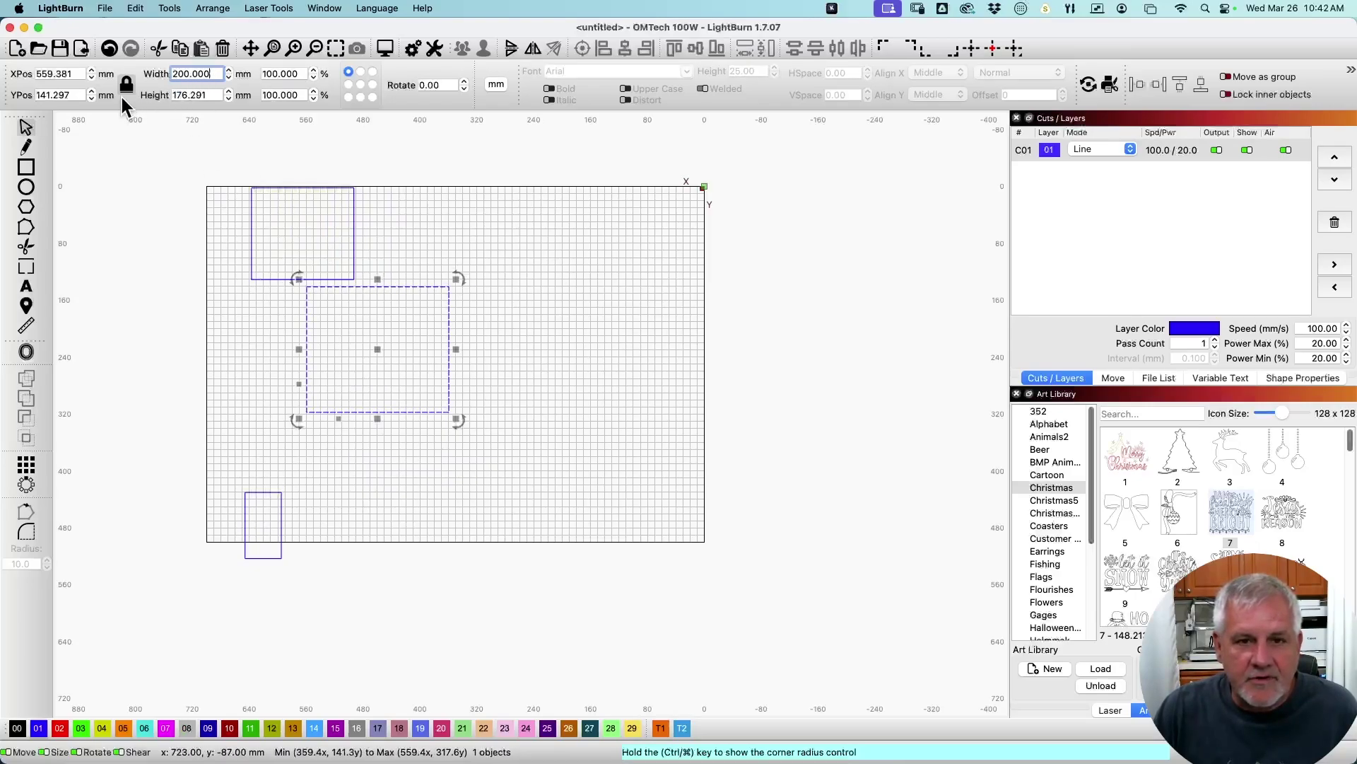
# Set the rectangle's height to 200 mm, then set its width to 200 mm with the proportions unlocked.
pyautogui.click(219, 96)
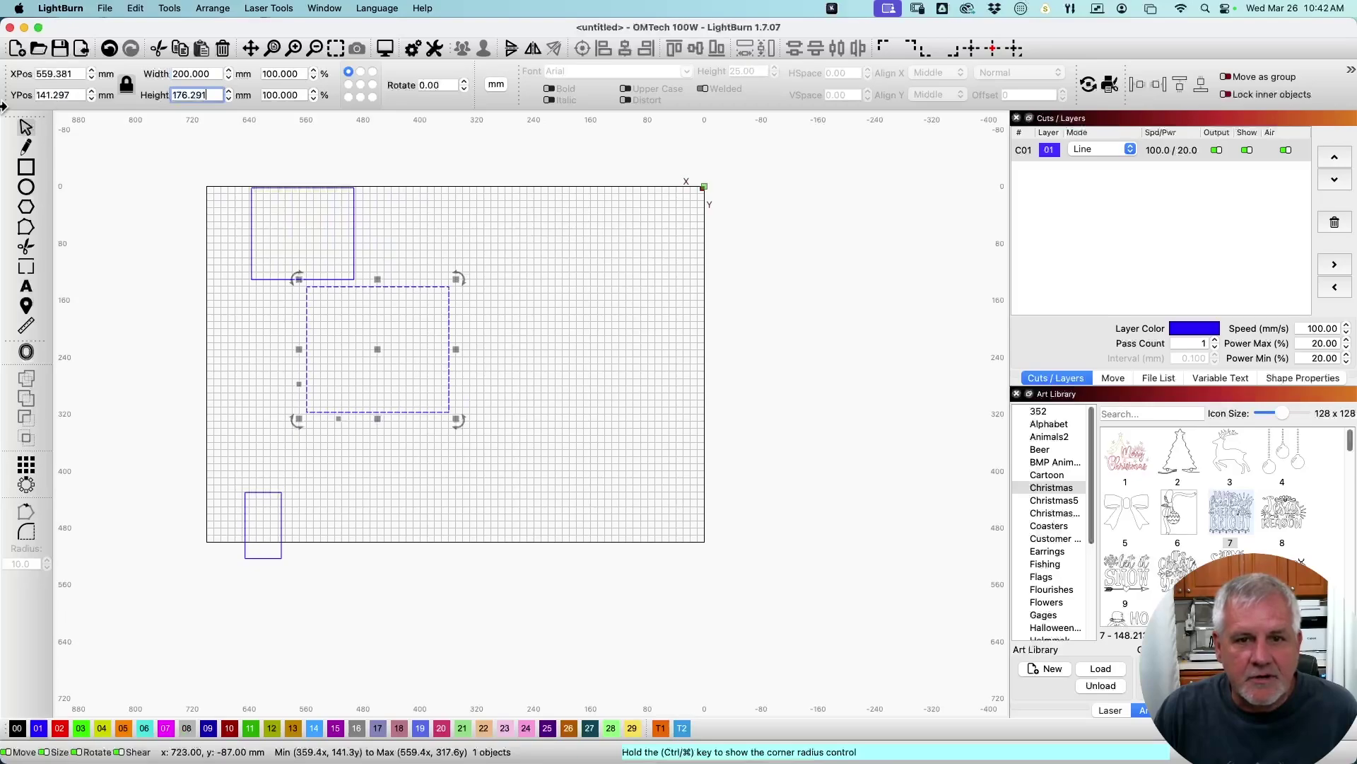
pyautogui.press('super+a')
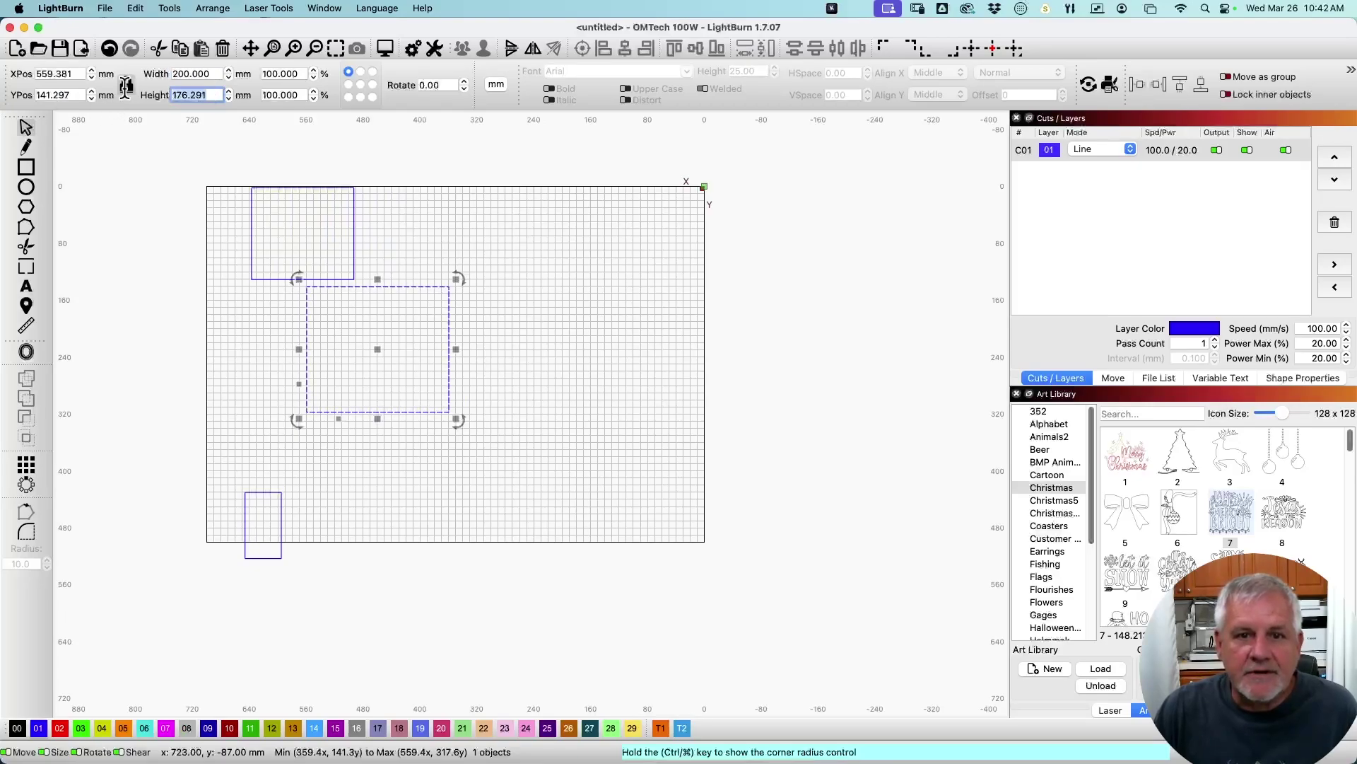
pyautogui.write('200')
pyautogui.press('Return')
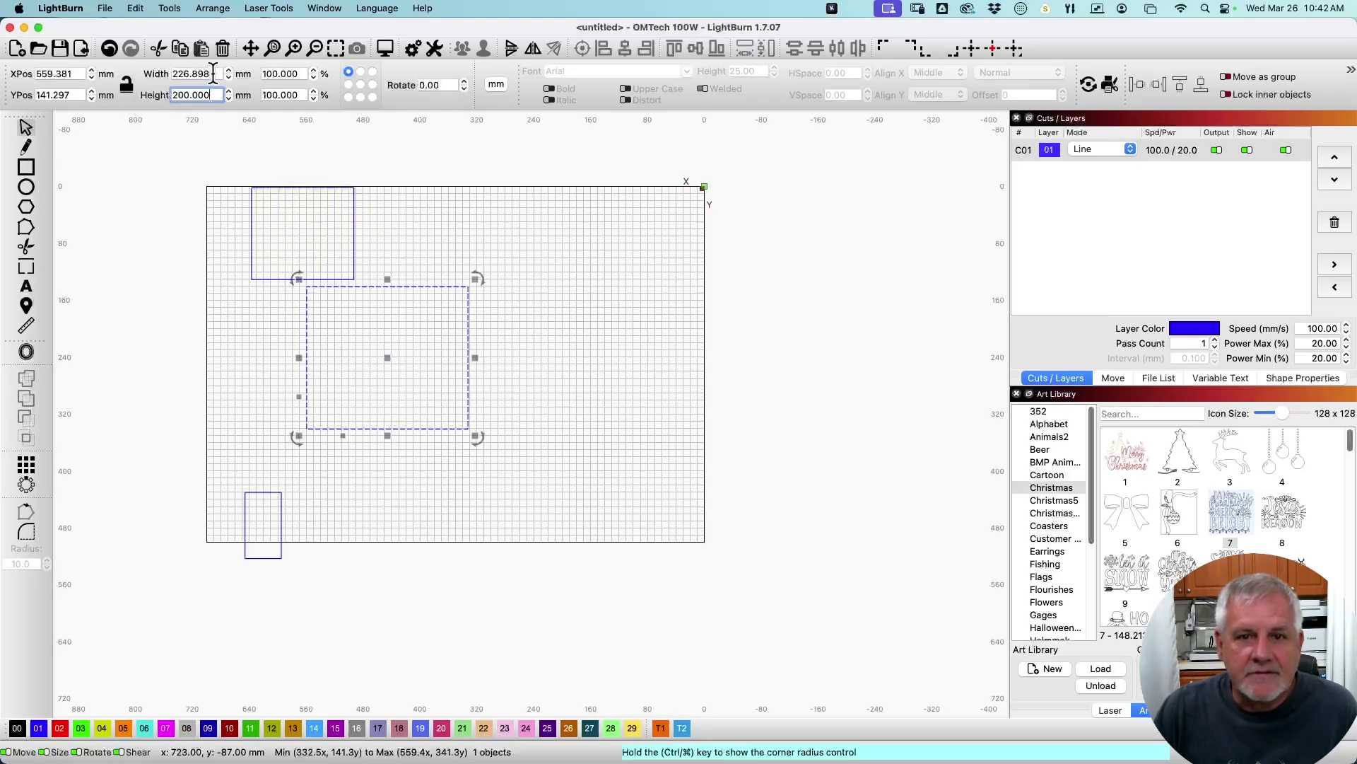
pyautogui.moveTo(213, 73); pyautogui.dragTo(103, 77)
pyautogui.write('200')
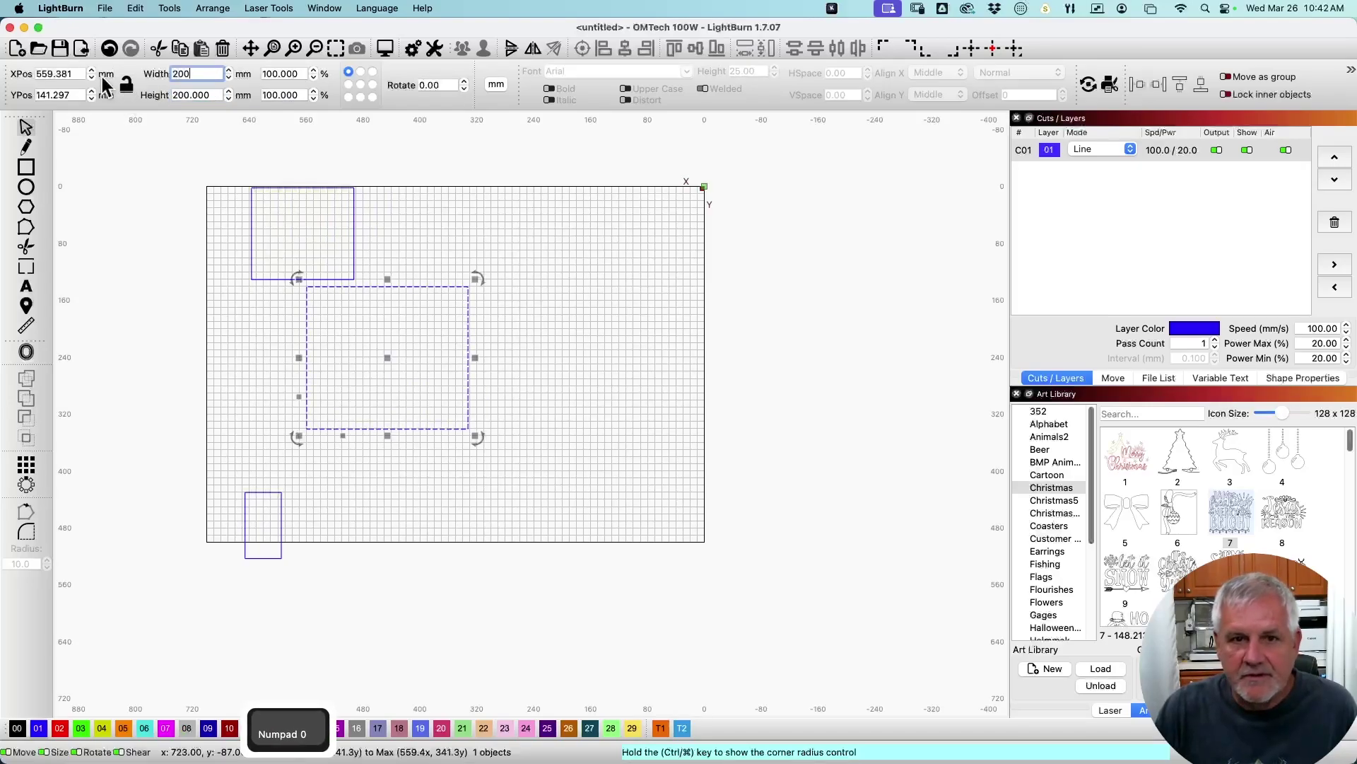
pyautogui.press('Return')
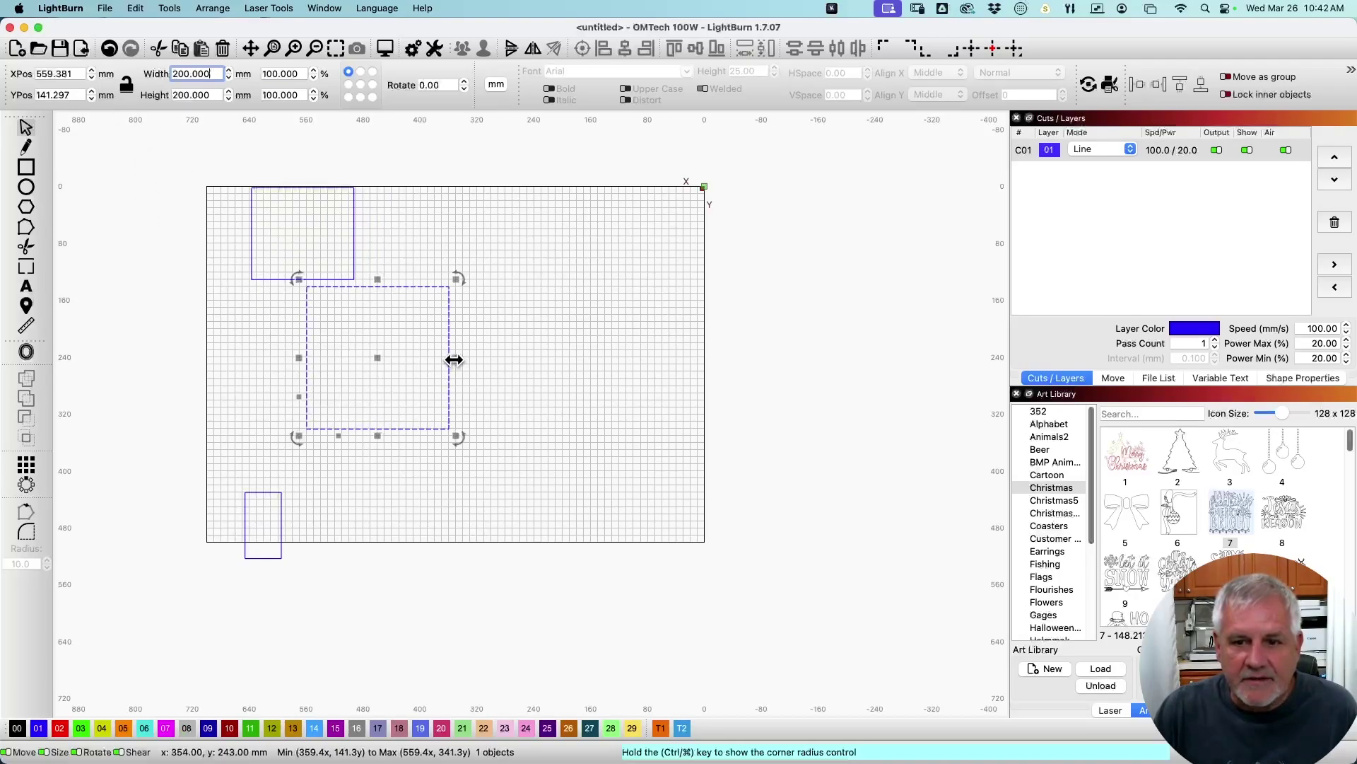
# Resize the rectangle freehand by its right side handle and lower-right corner handle, then undo both changes.
pyautogui.moveTo(456, 357); pyautogui.dragTo(401, 359)
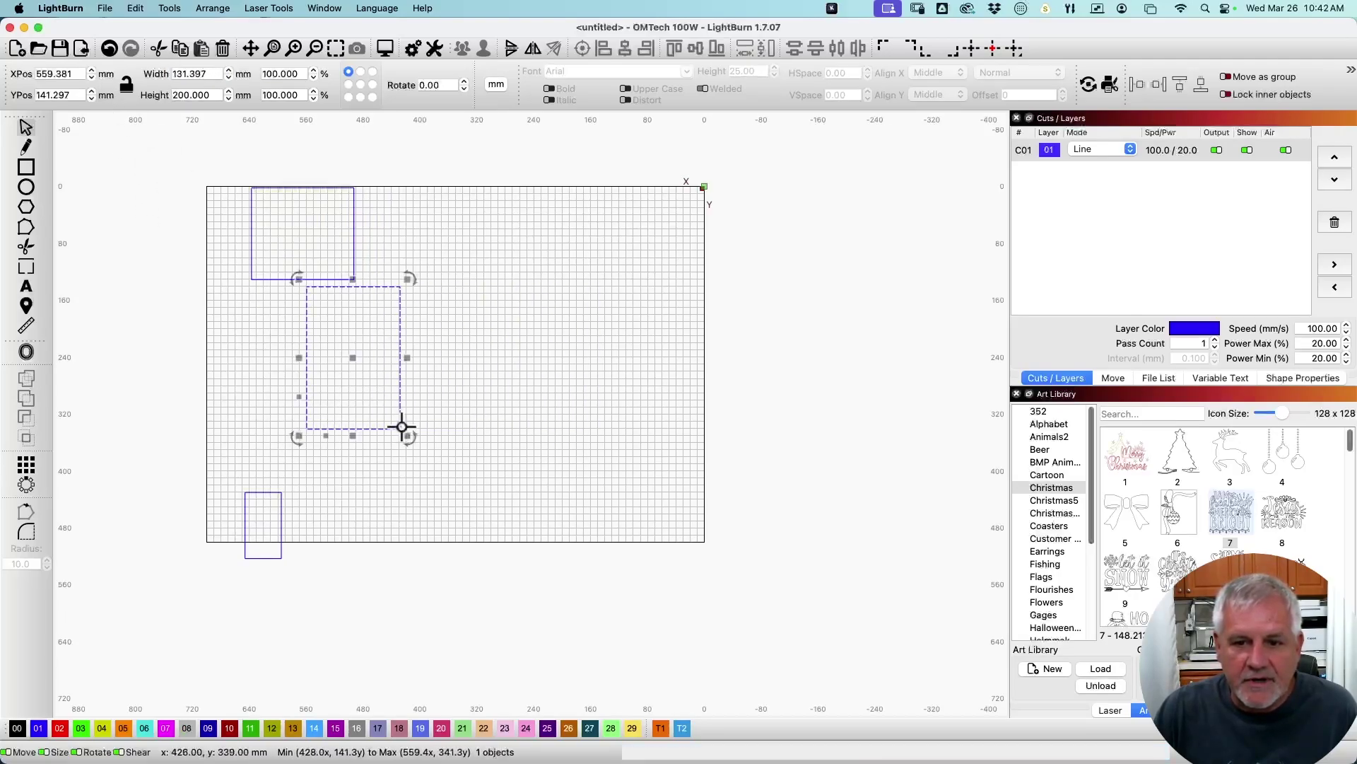
pyautogui.moveTo(408, 436); pyautogui.dragTo(469, 352)
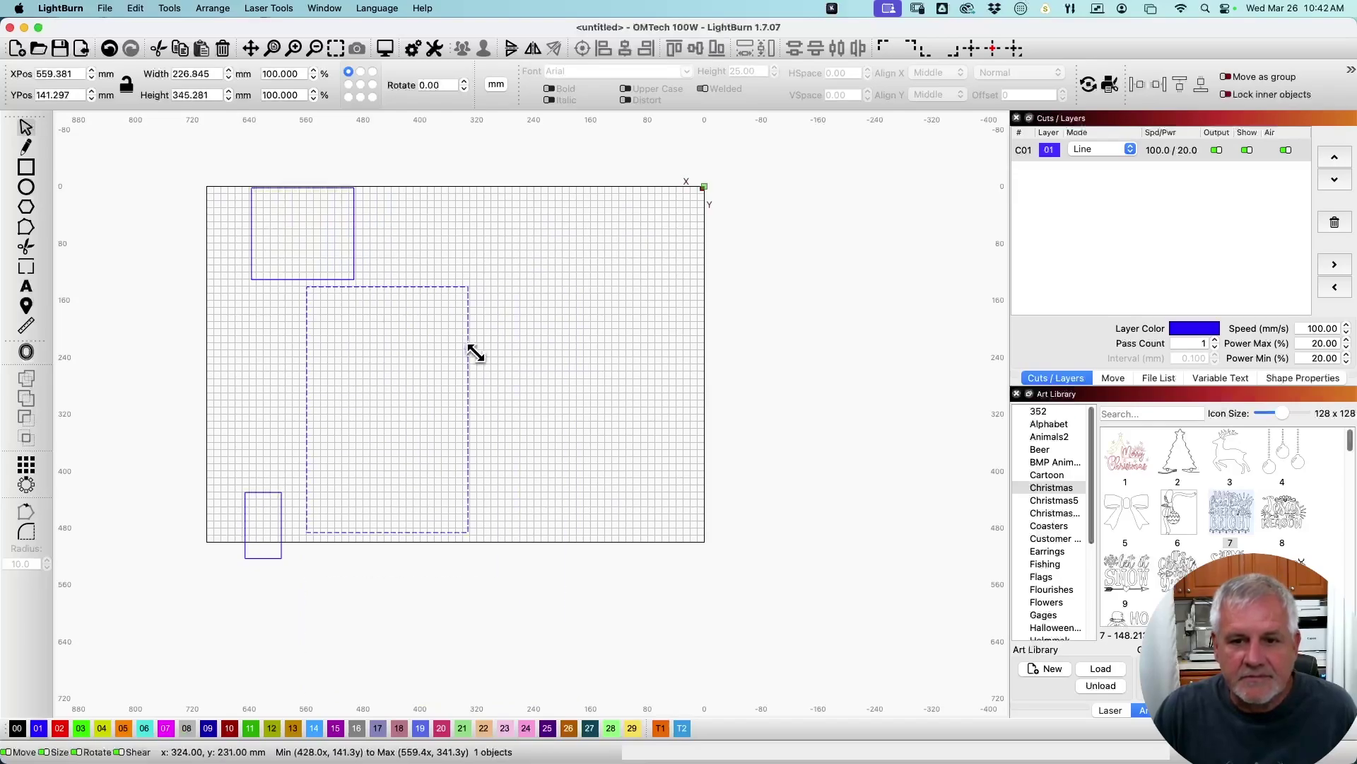
pyautogui.press('super+z')
pyautogui.press('super+z')
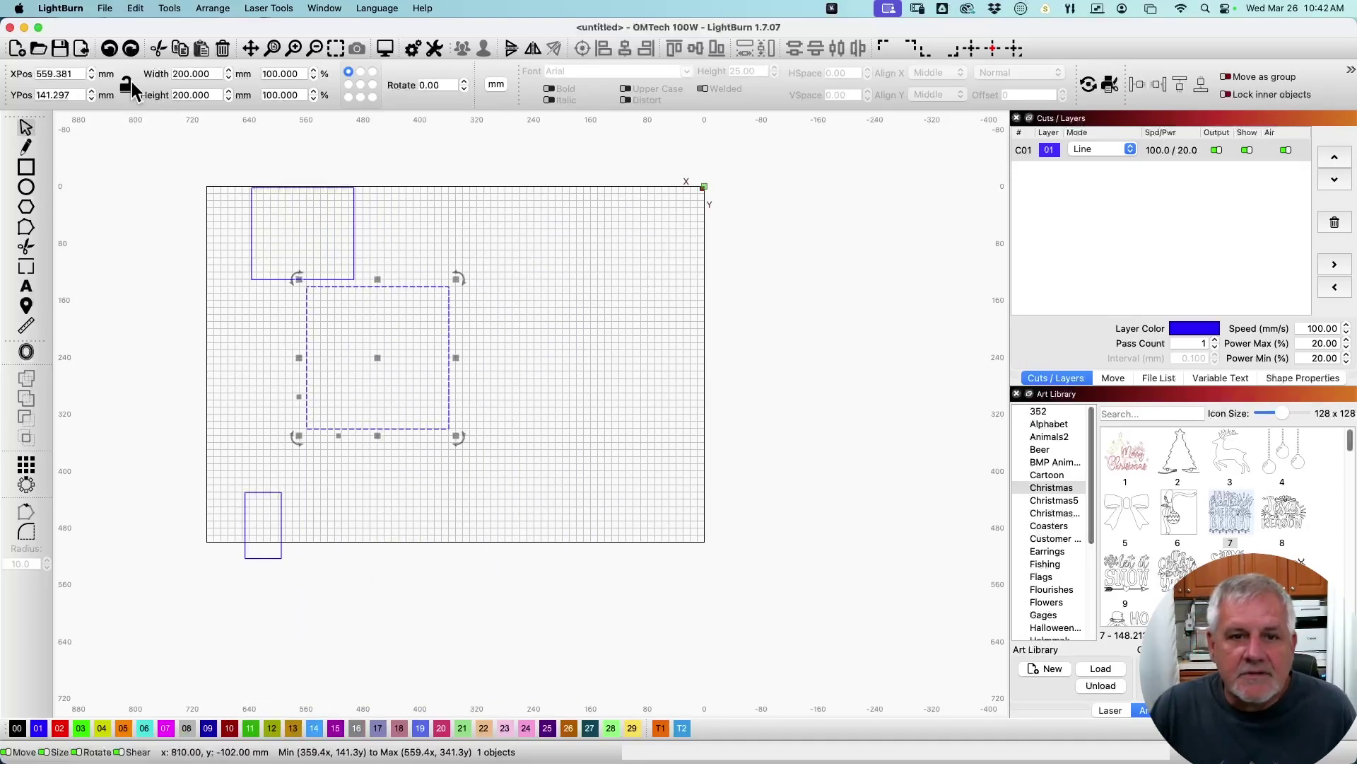
# Add 20 mm to the rectangle's width from its upper-left reference point with proportions unlocked, then undo the change.
pyautogui.click(127, 87)
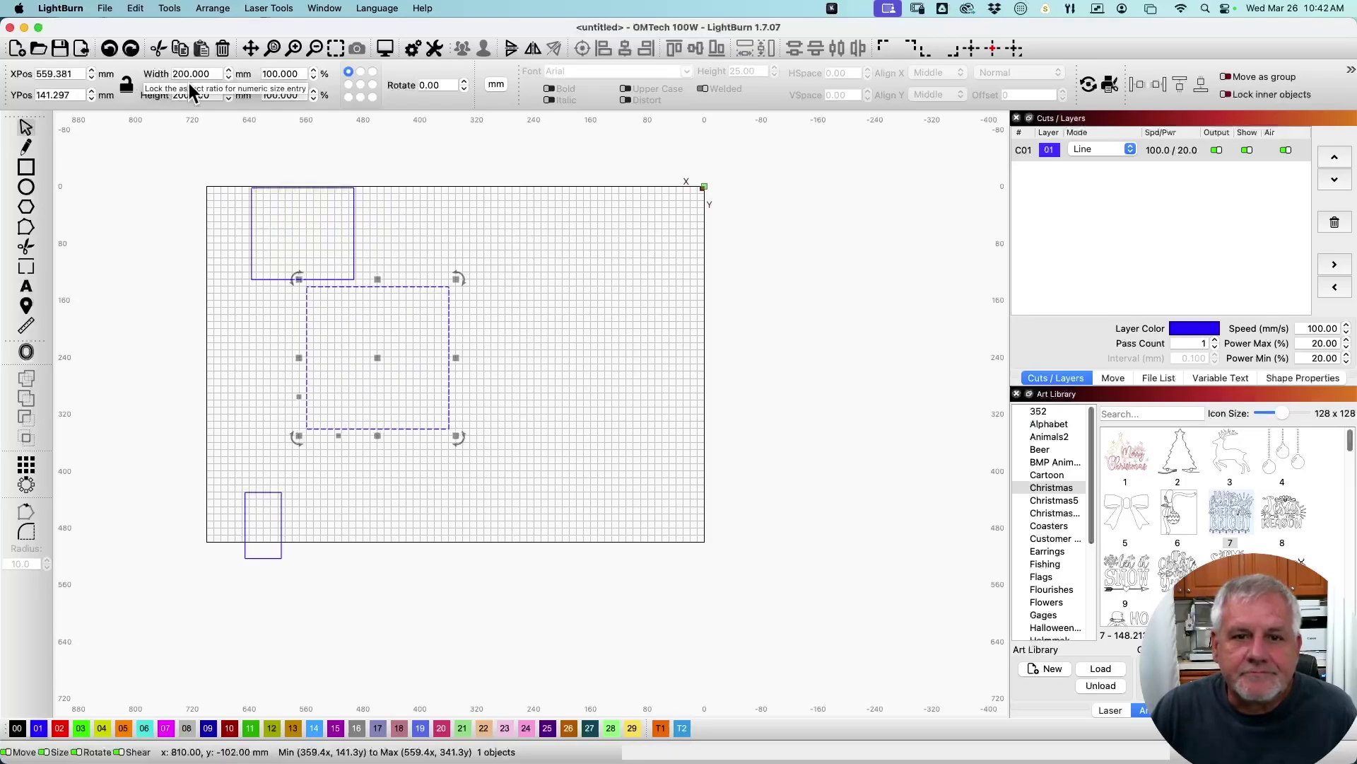
pyautogui.click(211, 73)
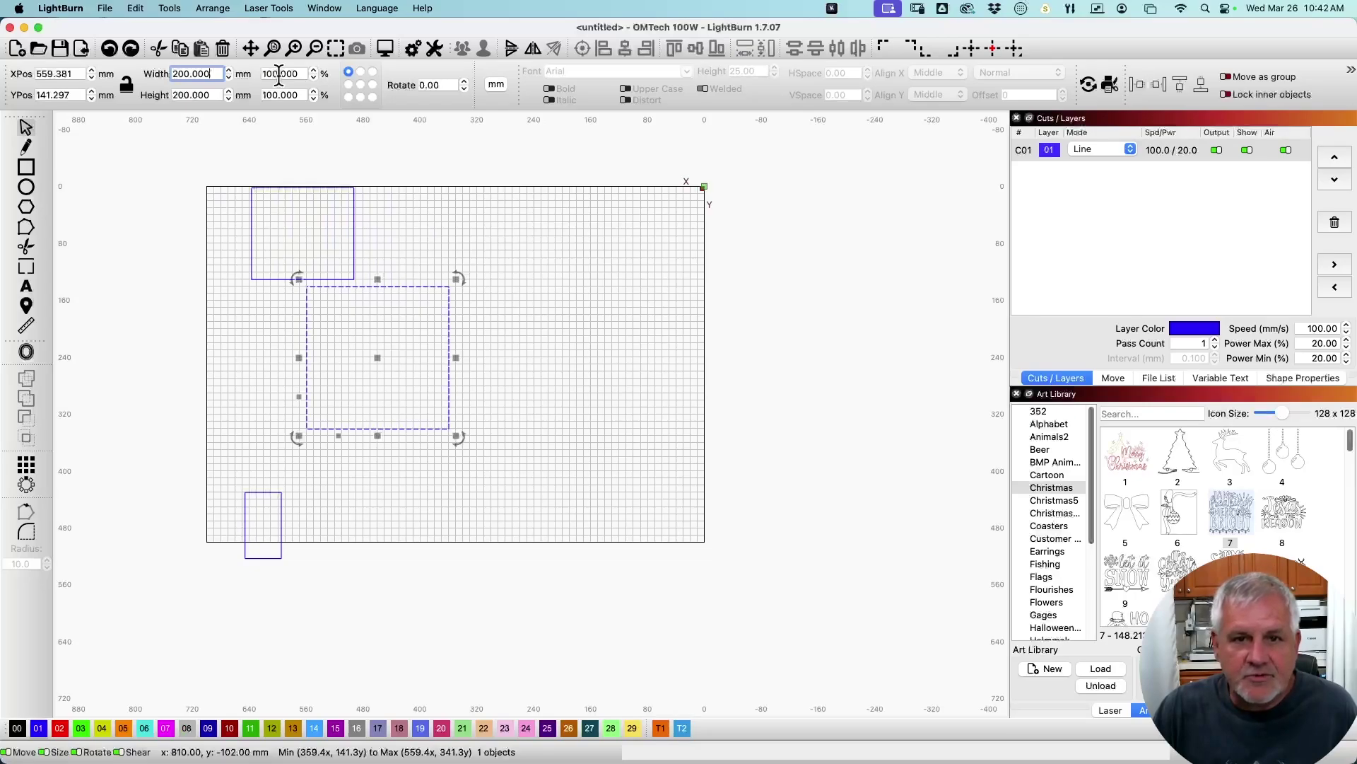
pyautogui.write('+20')
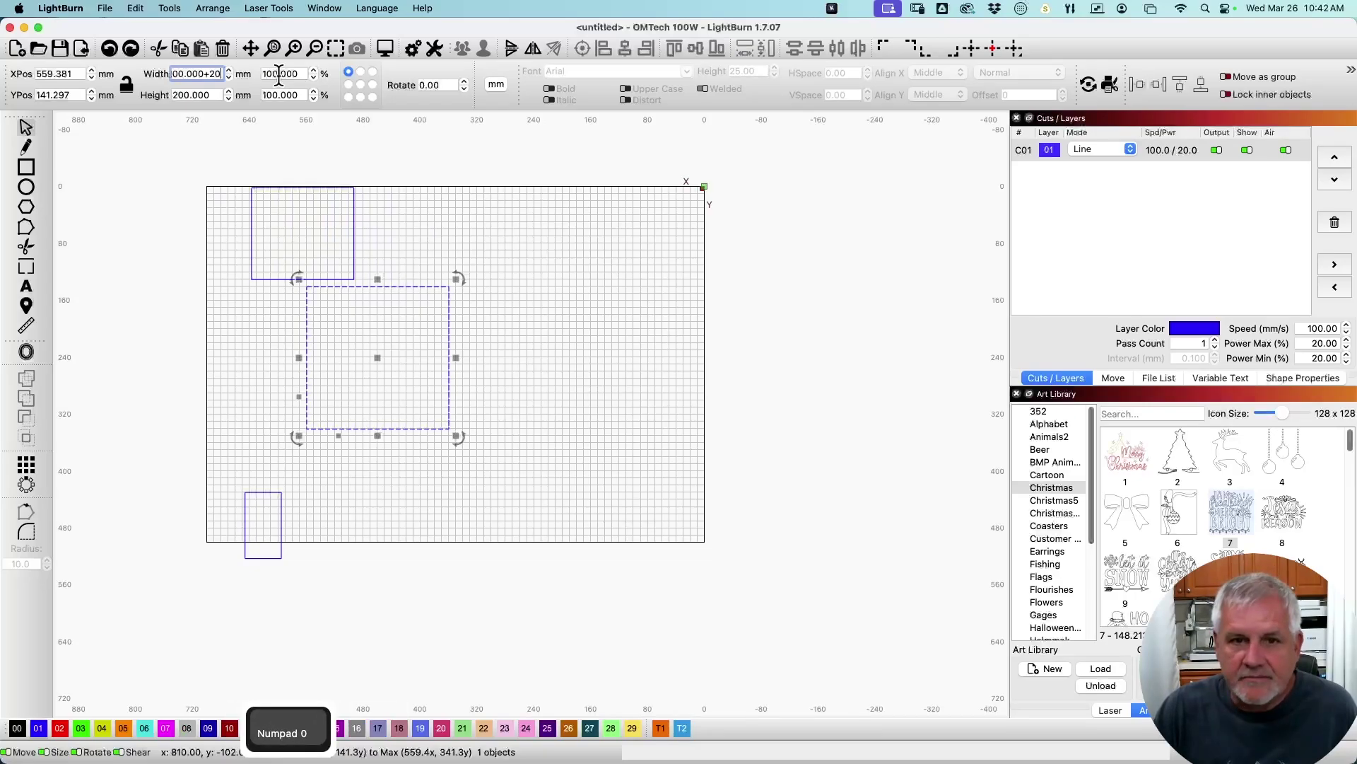
pyautogui.press('Return')
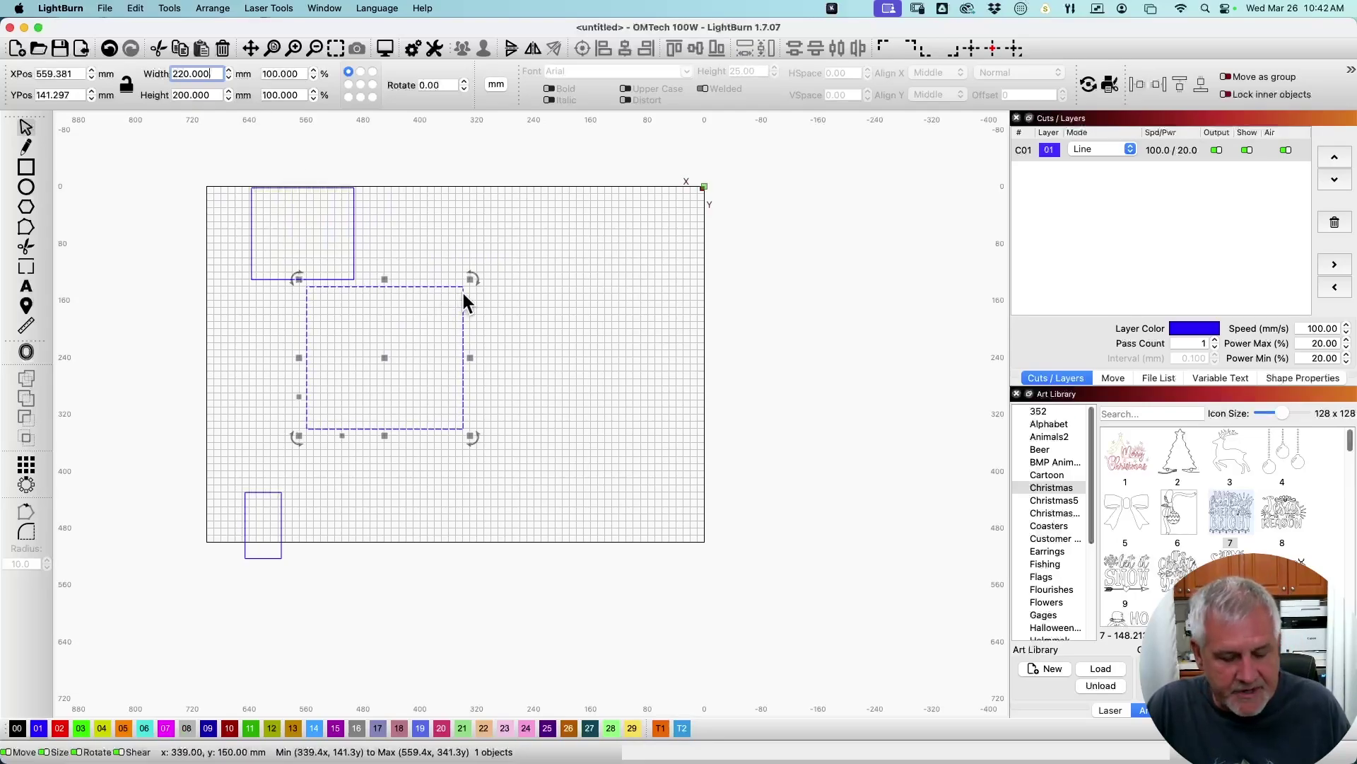
pyautogui.press('super+z')
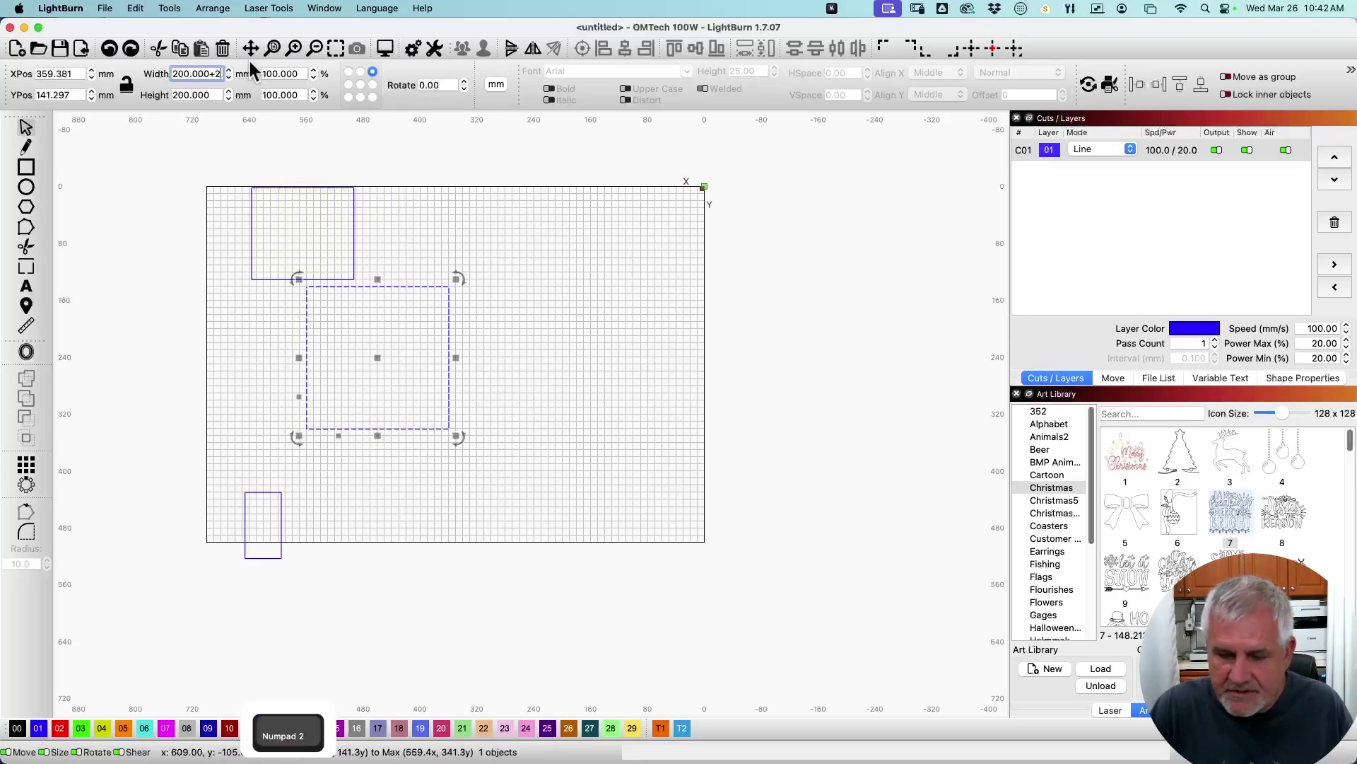
# Add 20 mm to the rectangle's width from its upper-right reference point, then undo the change.
pyautogui.write('+20')
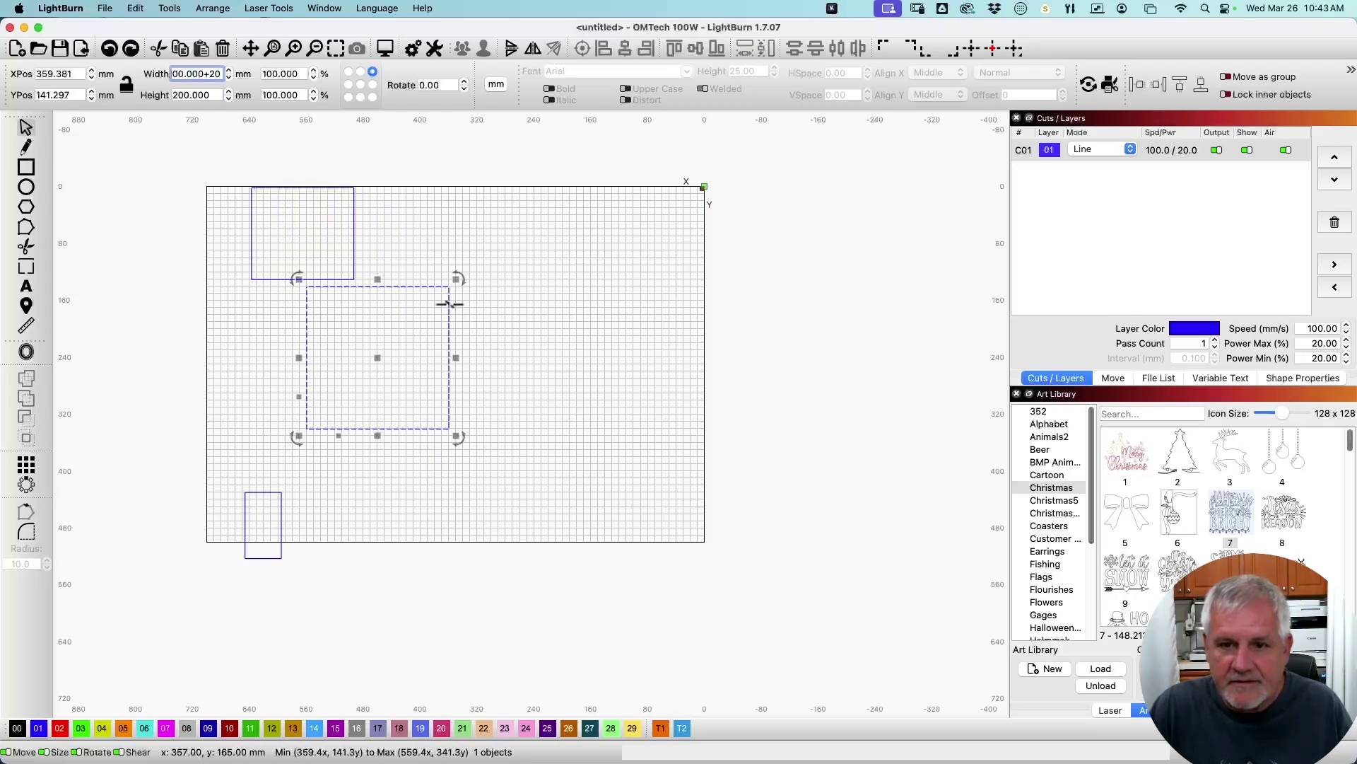
pyautogui.press('Return')
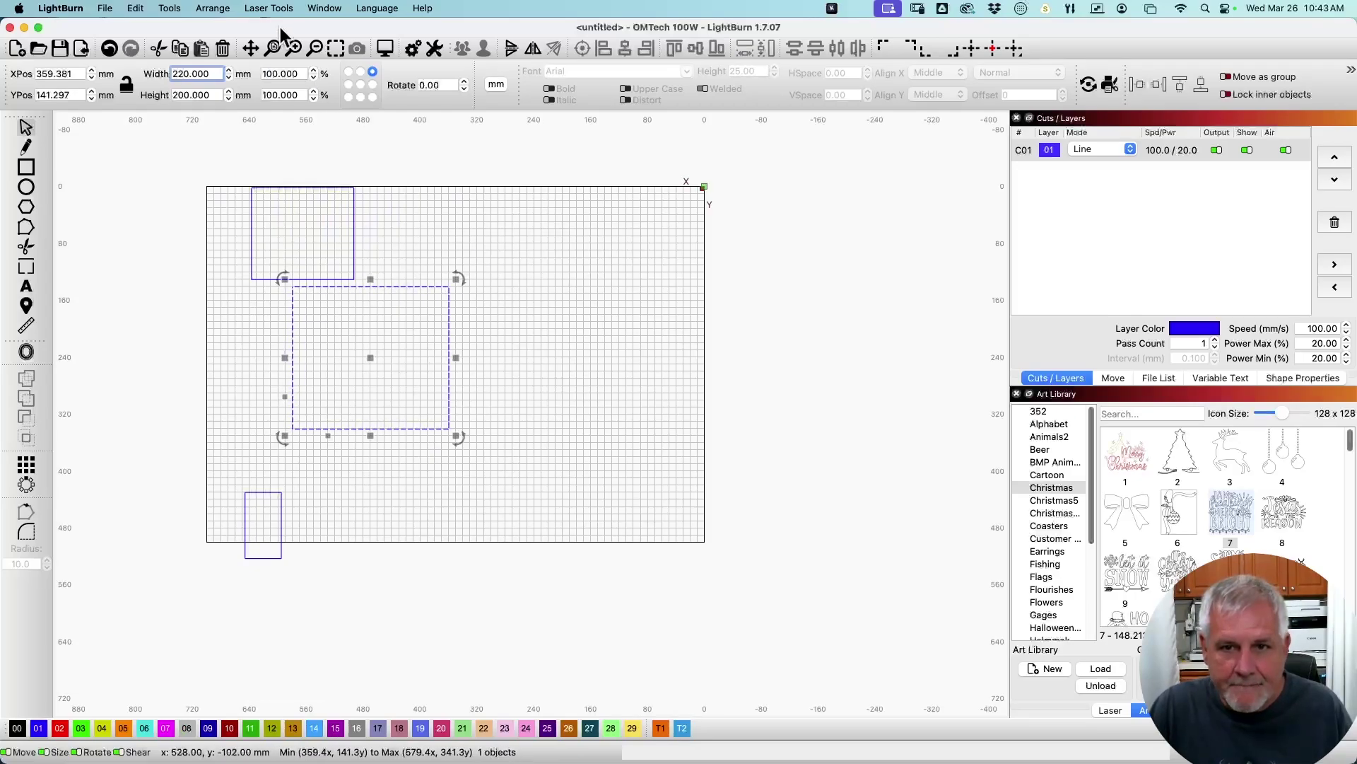
pyautogui.press('super+z')
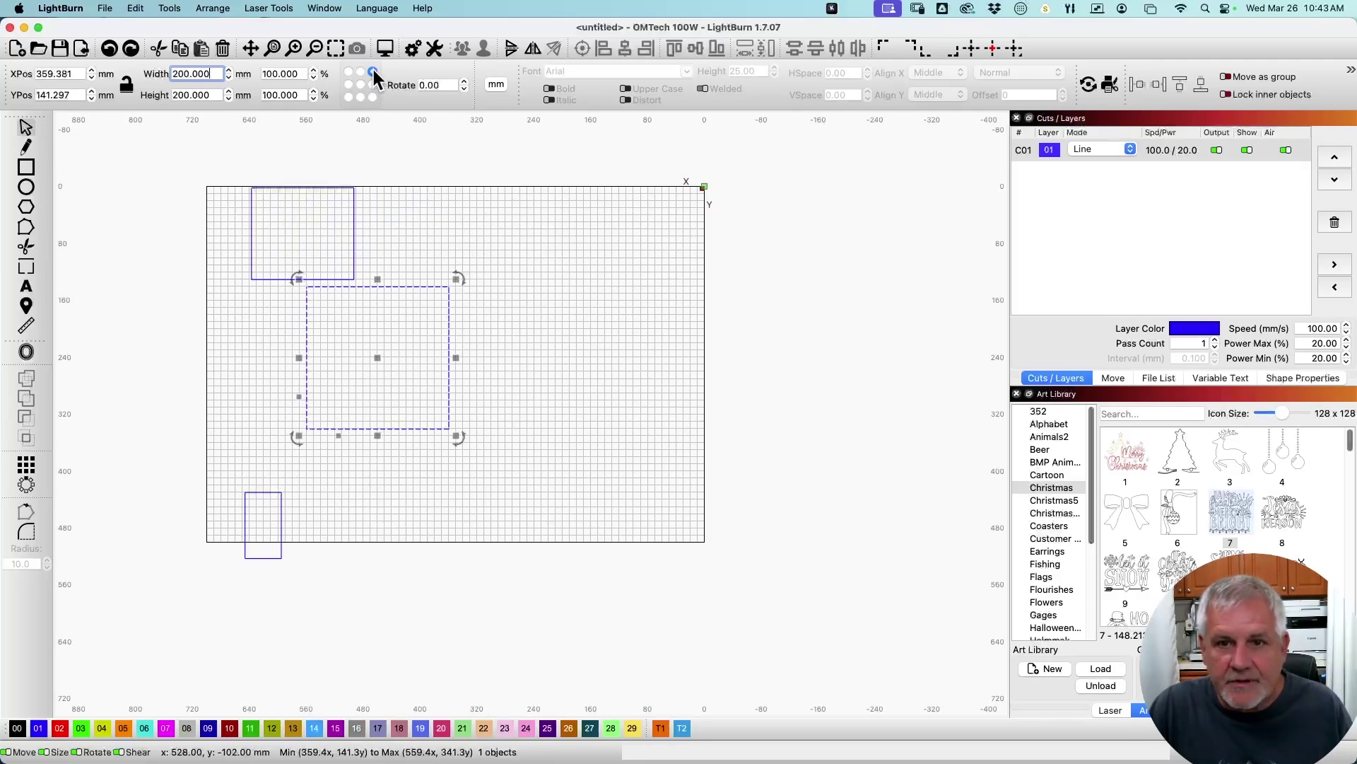
# Use the rectangle's top-centre reference point and add 20 mm to its width with the calculation 200.000+20.
pyautogui.click(361, 72)
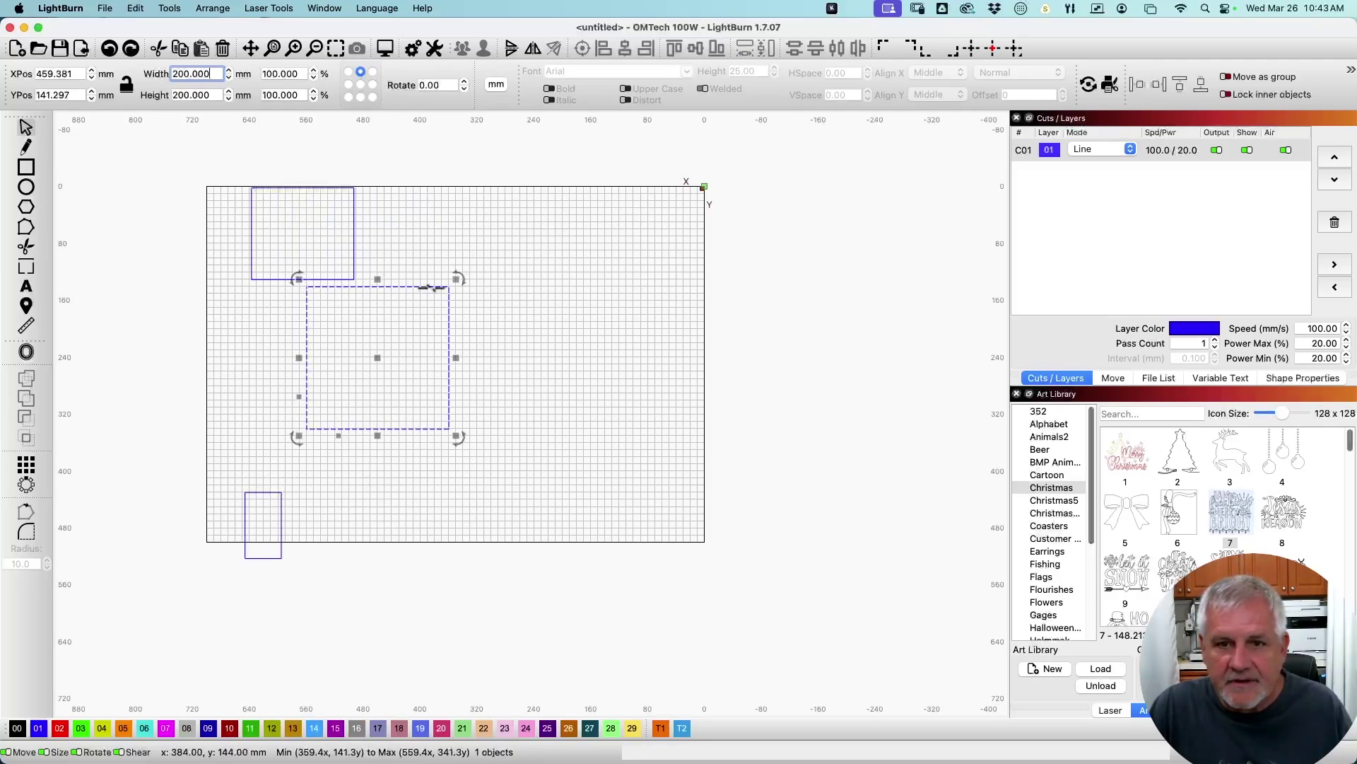
pyautogui.write('+20')
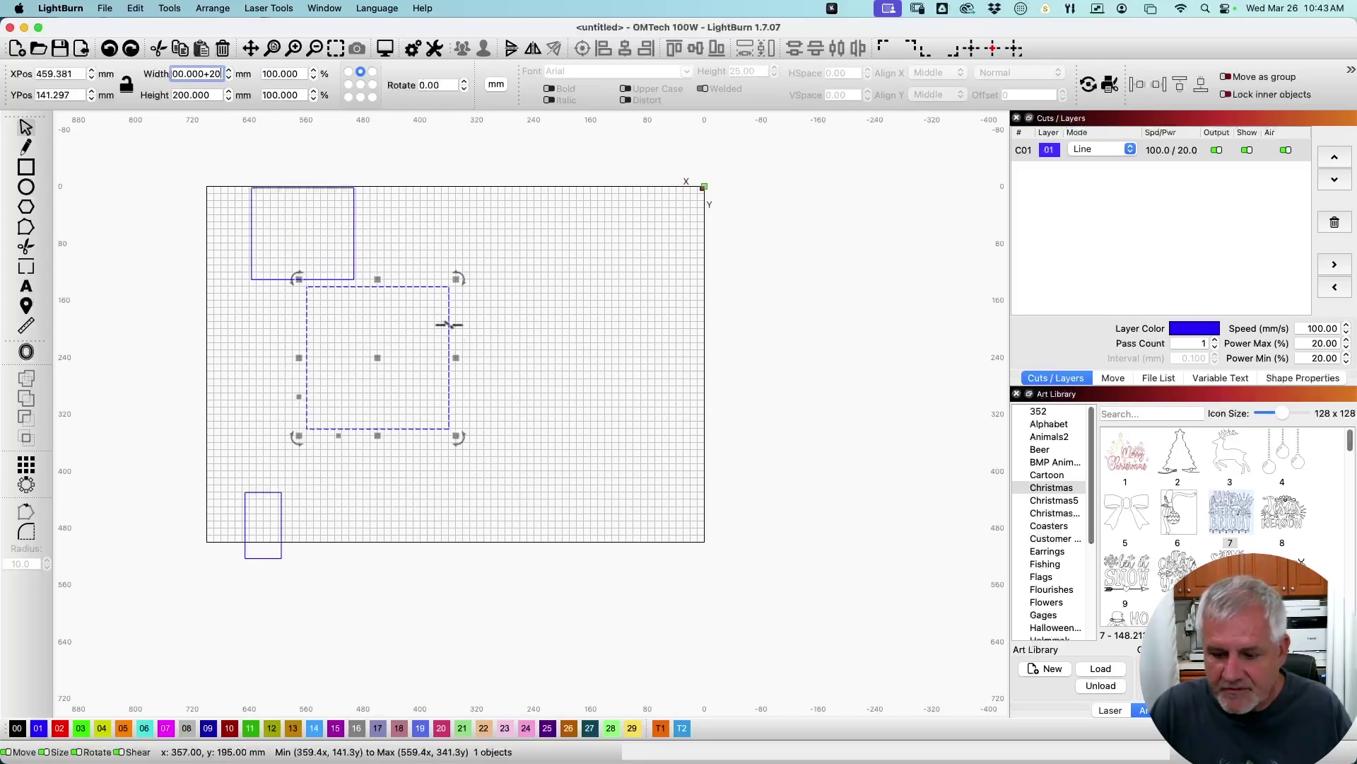
pyautogui.press('Return')
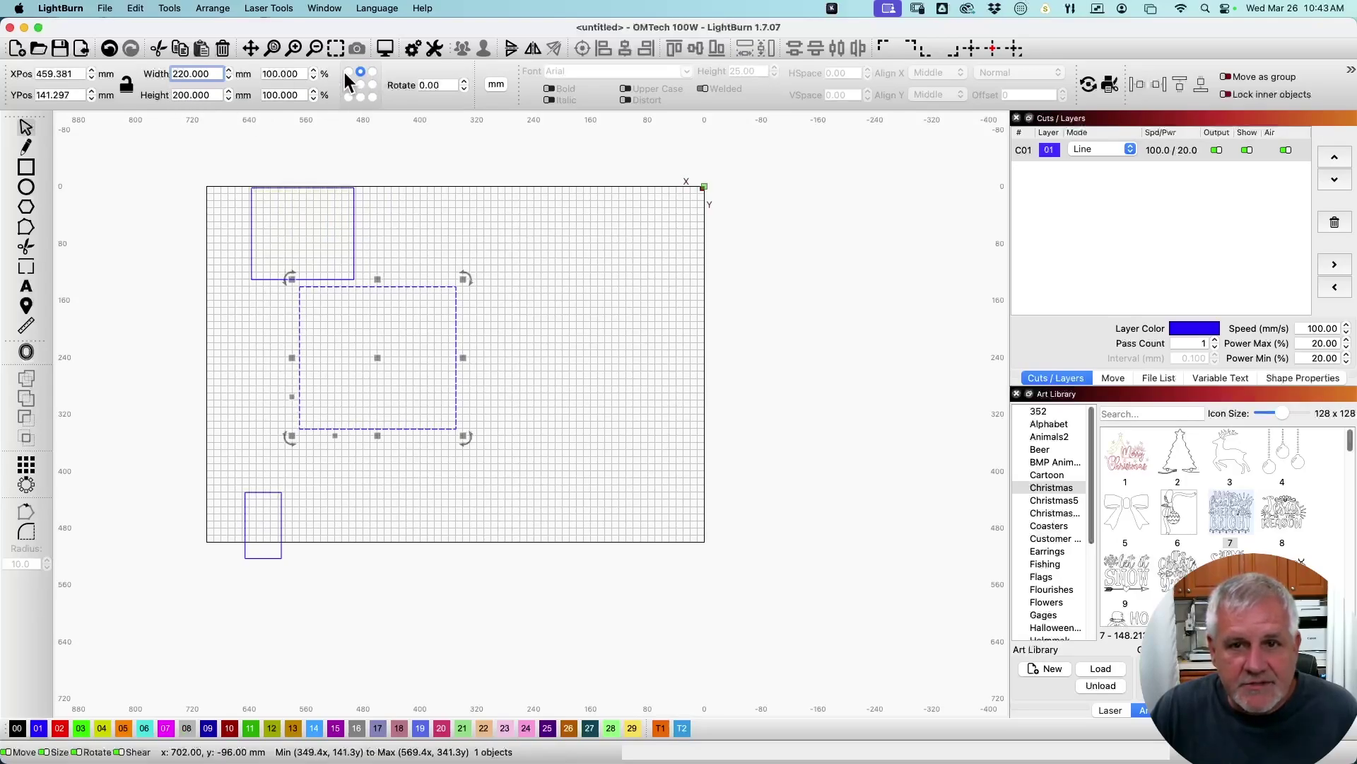
# Add 20 mm to the rectangle's height from the top-centre reference point, then undo the height change.
pyautogui.click(215, 96)
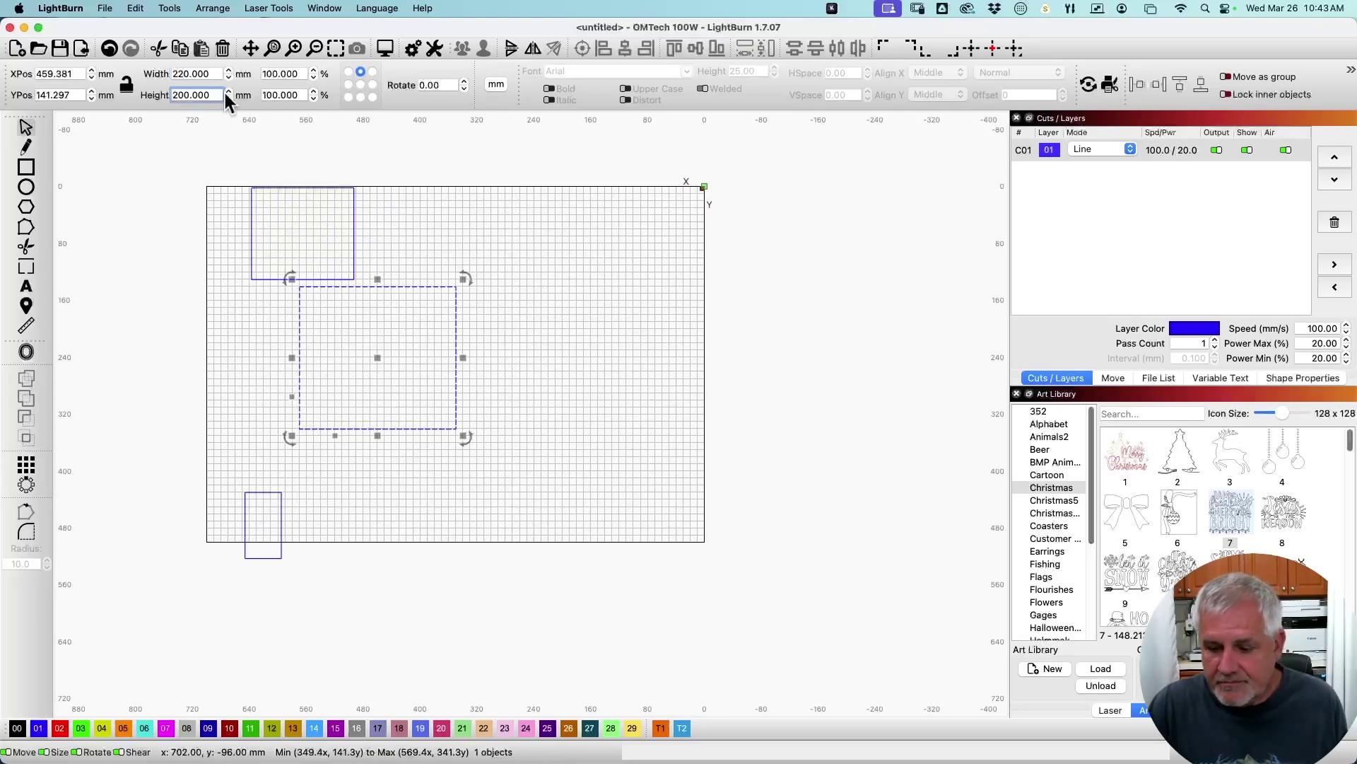
pyautogui.write('+20')
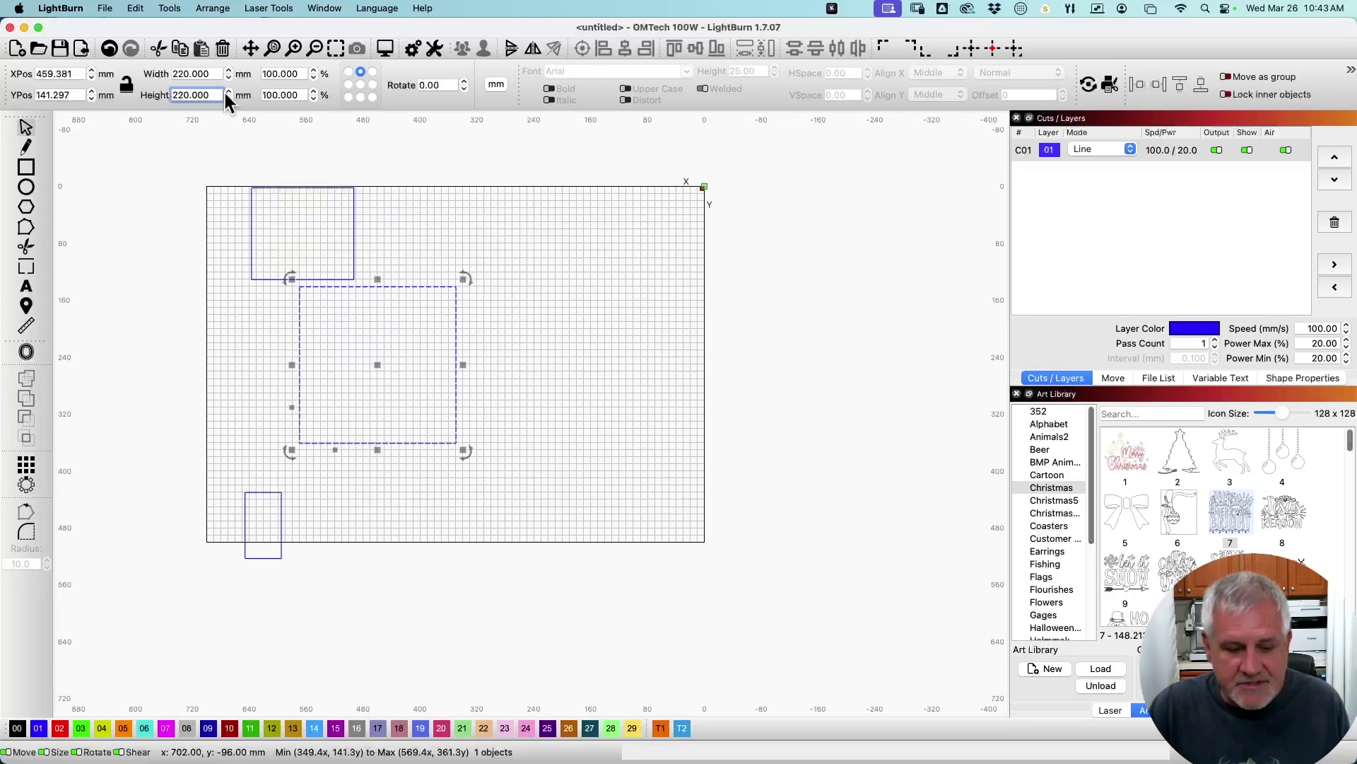
pyautogui.press('cmd+z')
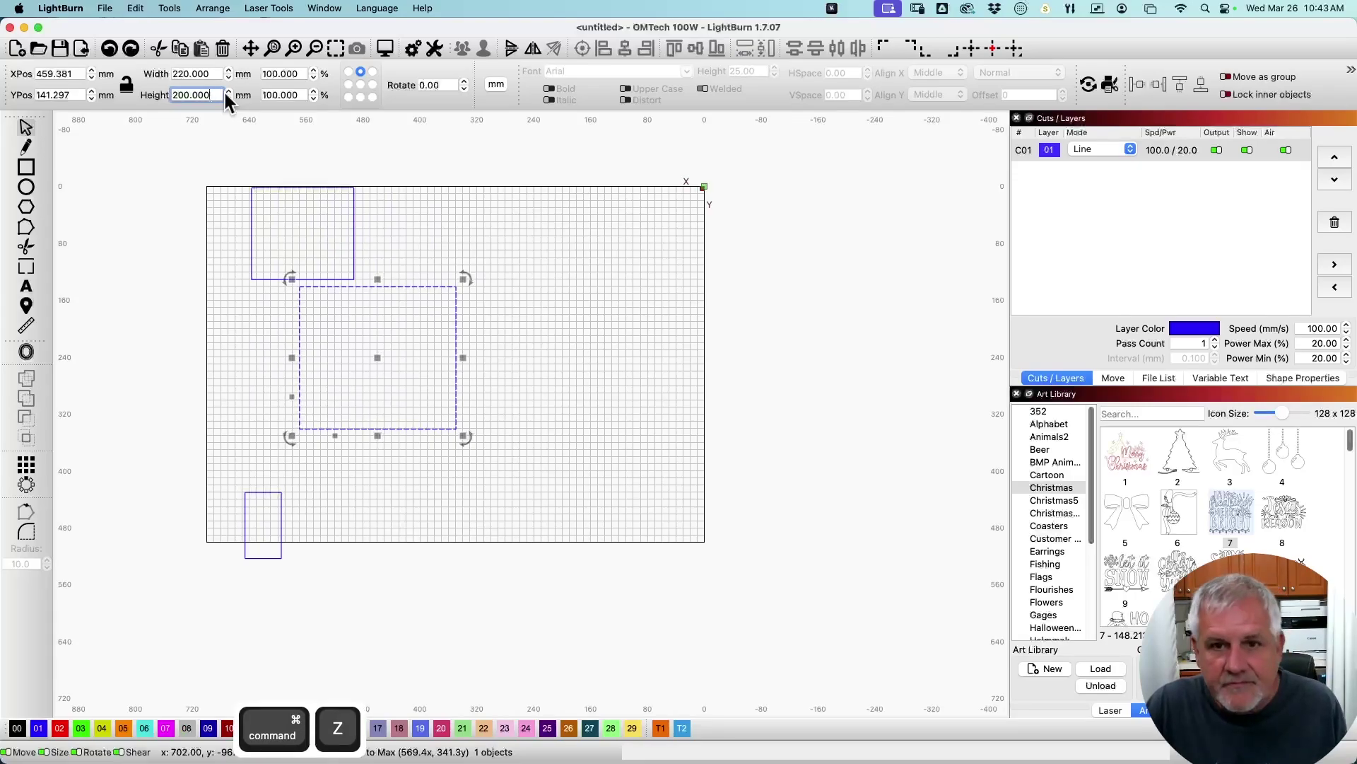
# Switch to the bottom-centre reference point, add 20 mm to the rectangle's height, then undo this and the preceding width change.
pyautogui.click(360, 96)
pyautogui.write('+20')
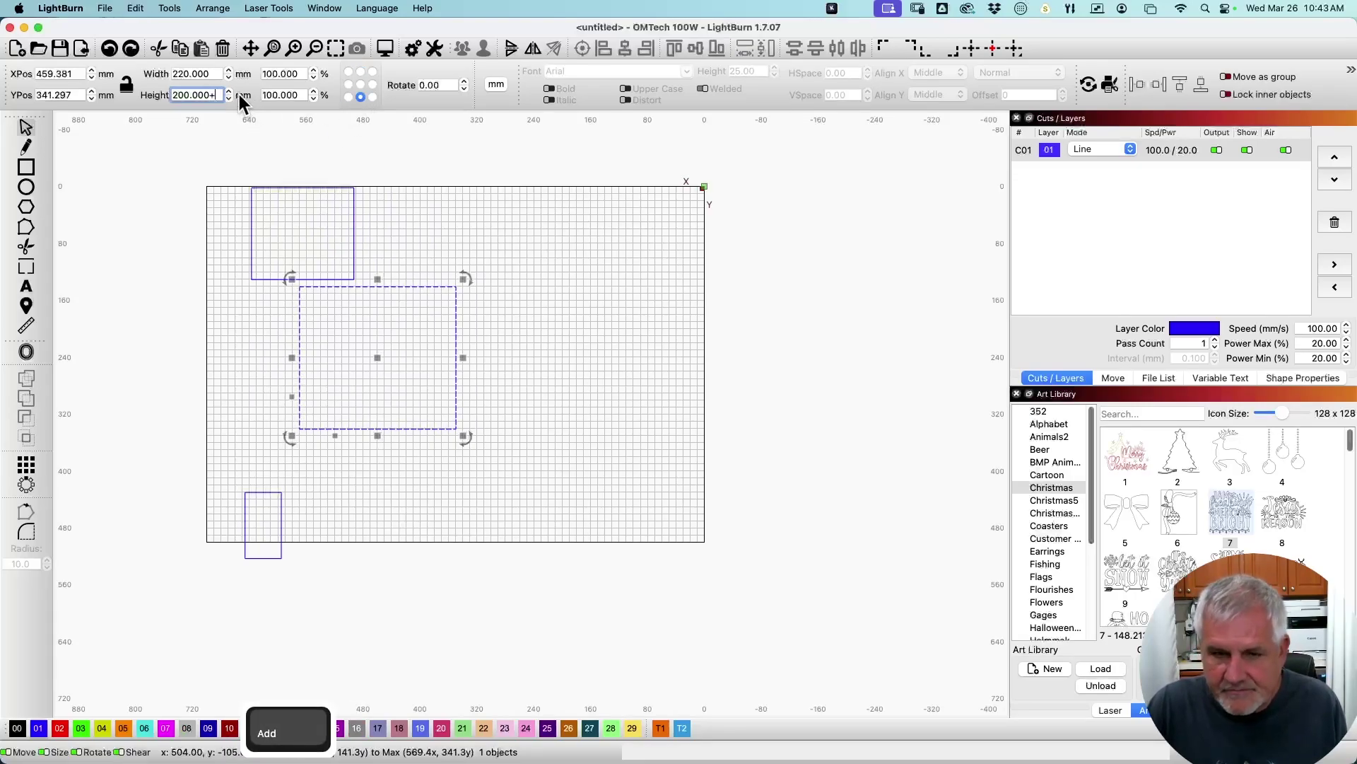
pyautogui.press('Return')
pyautogui.press('super+z')
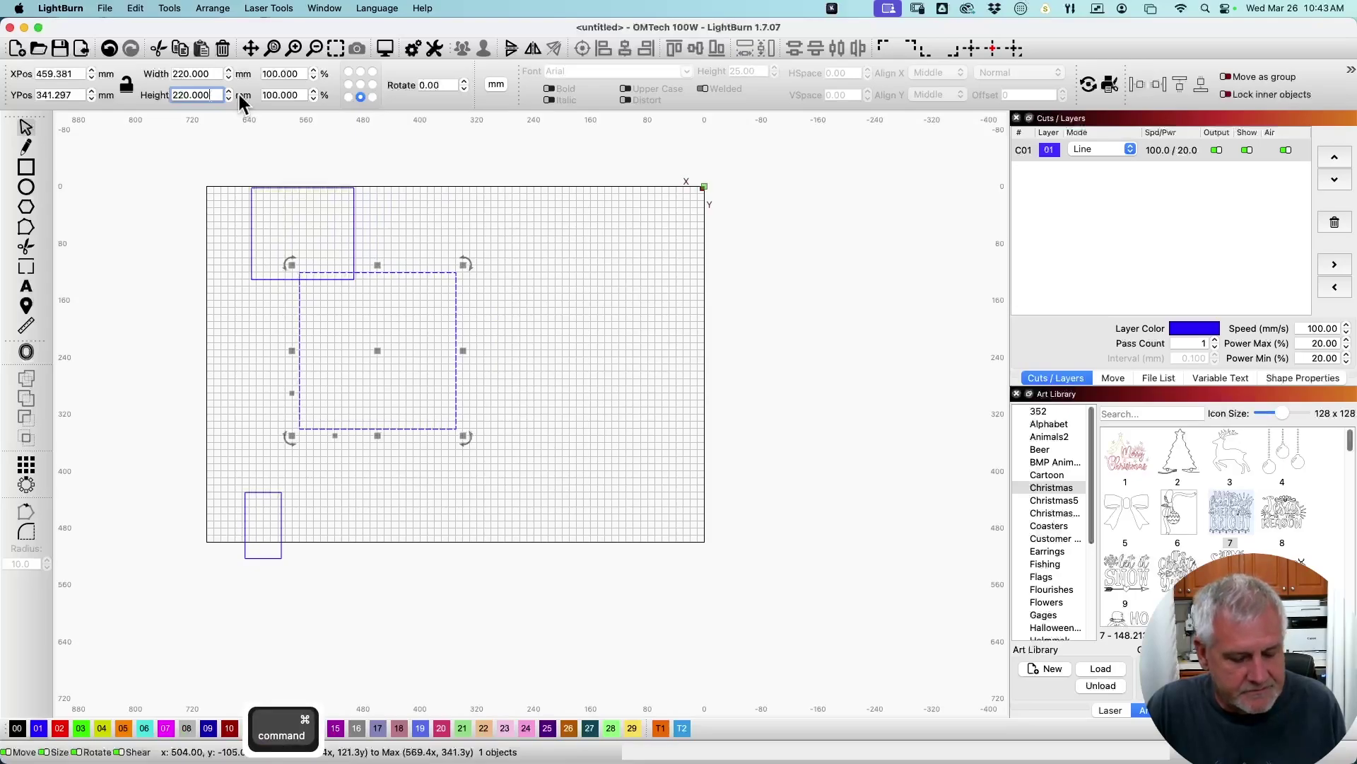
pyautogui.press('super+z')
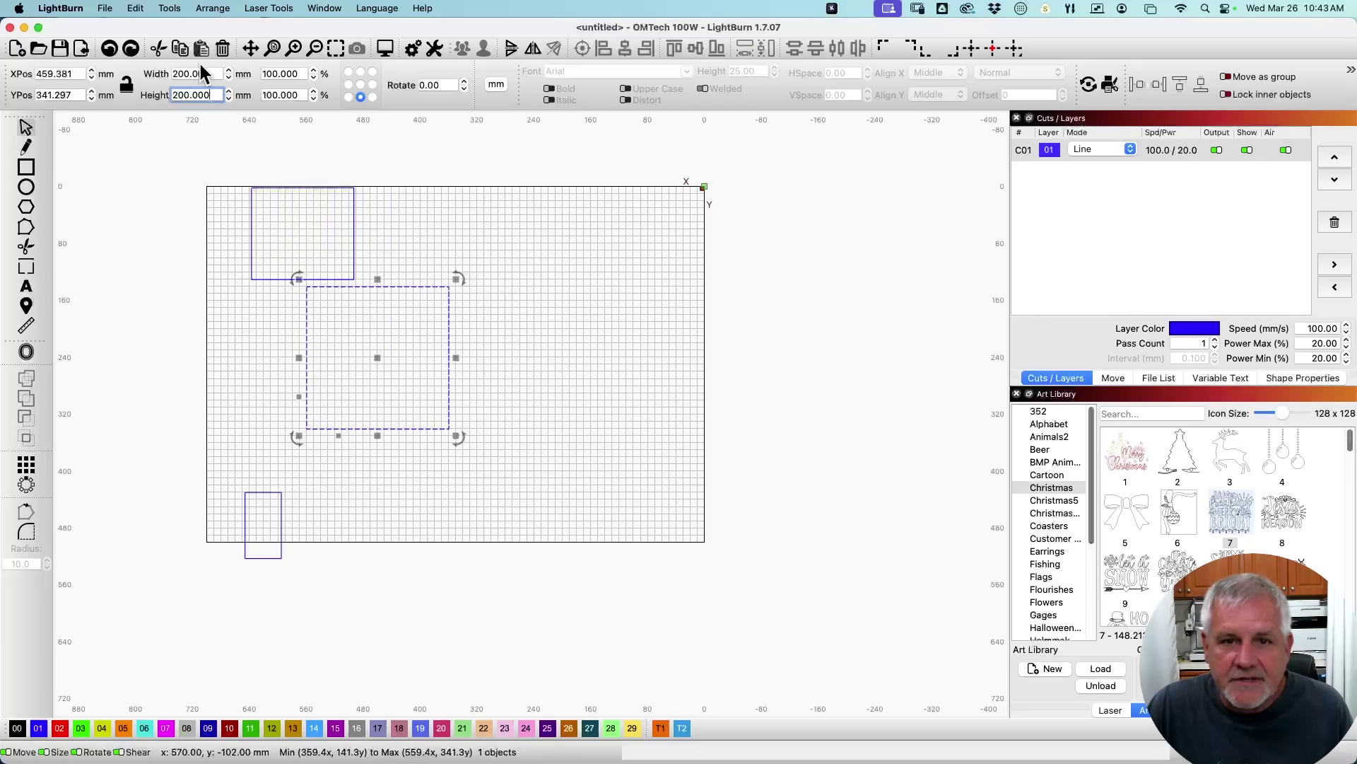
# Scale the rectangle up in five 1% steps to 210.202 mm with the proportions locked.
pyautogui.click(314, 71)
pyautogui.click(314, 71)
pyautogui.click(314, 71)
pyautogui.click(313, 70)
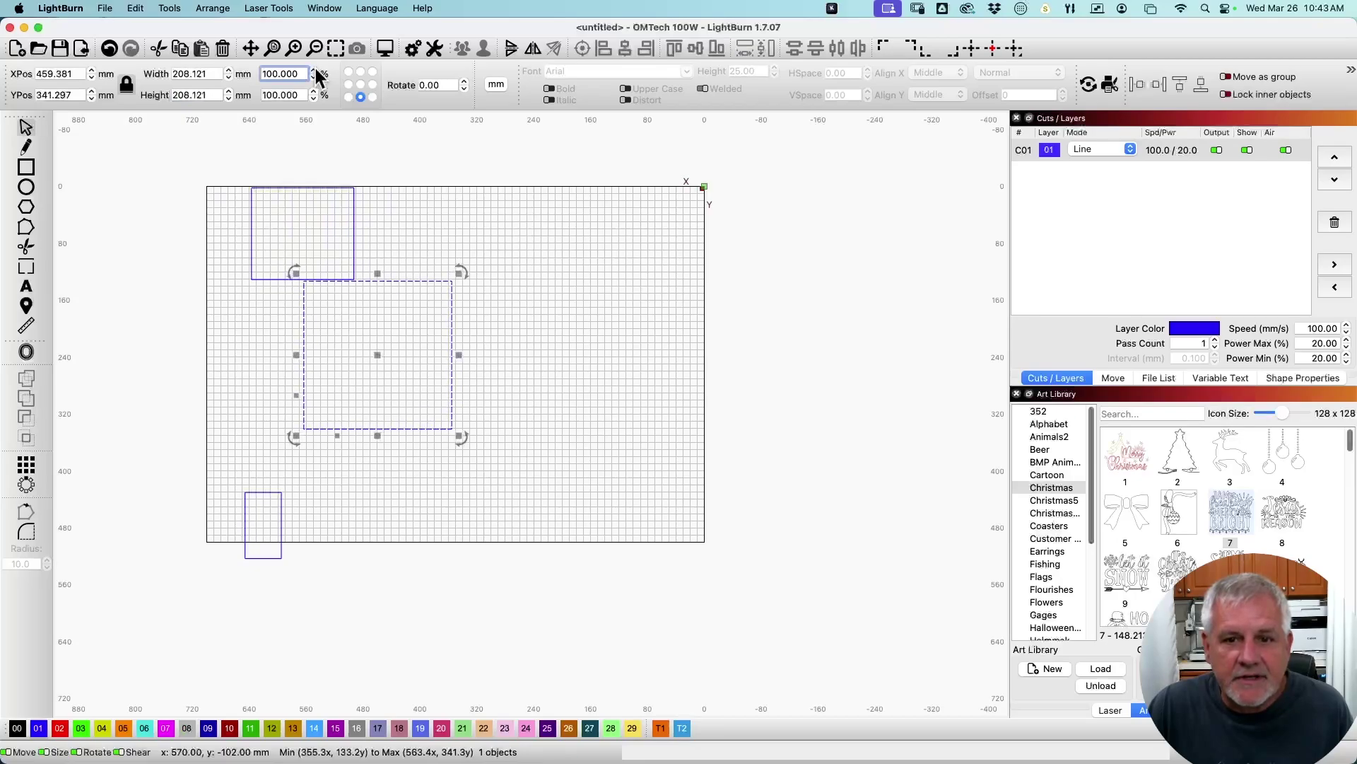
pyautogui.click(314, 71)
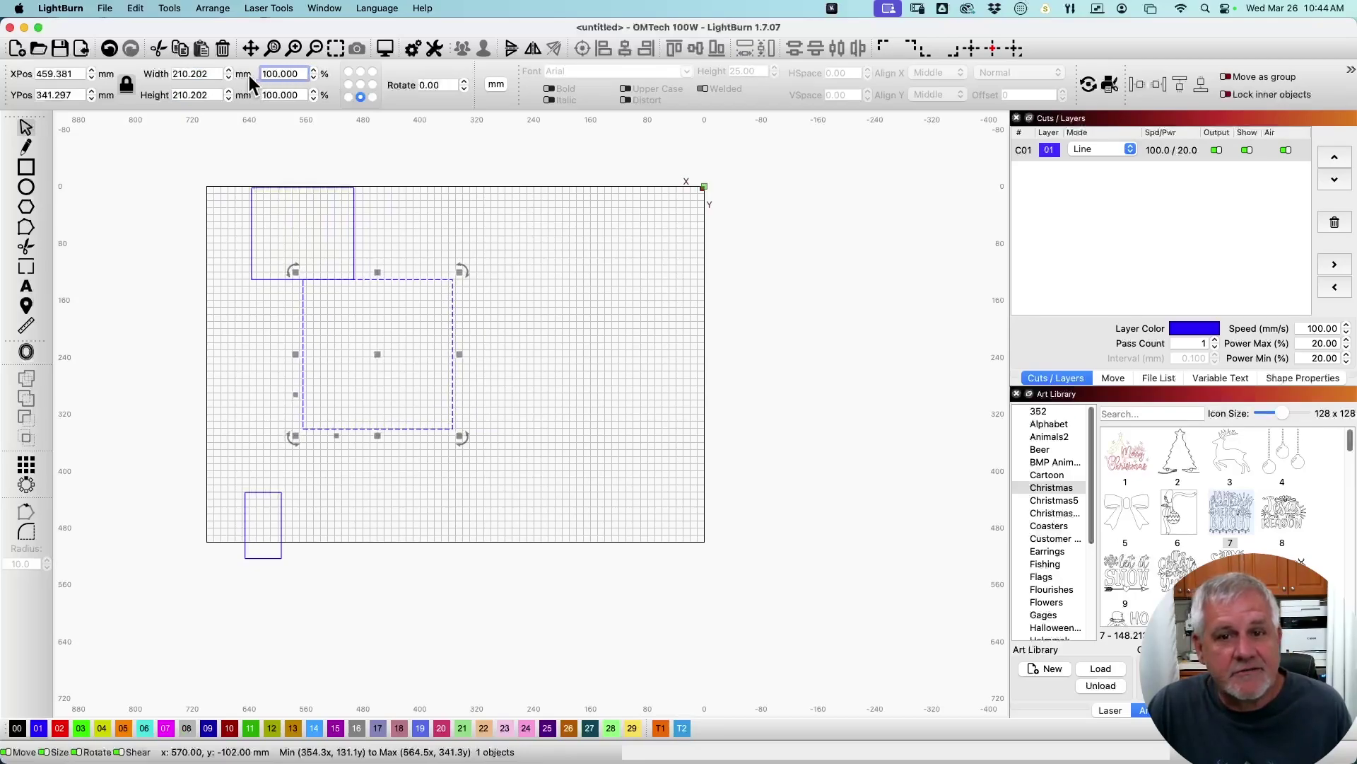
# Scale the rectangle down in 1% steps to 199.900 mm with the proportions locked.
pyautogui.click(315, 78)
pyautogui.click(315, 77)
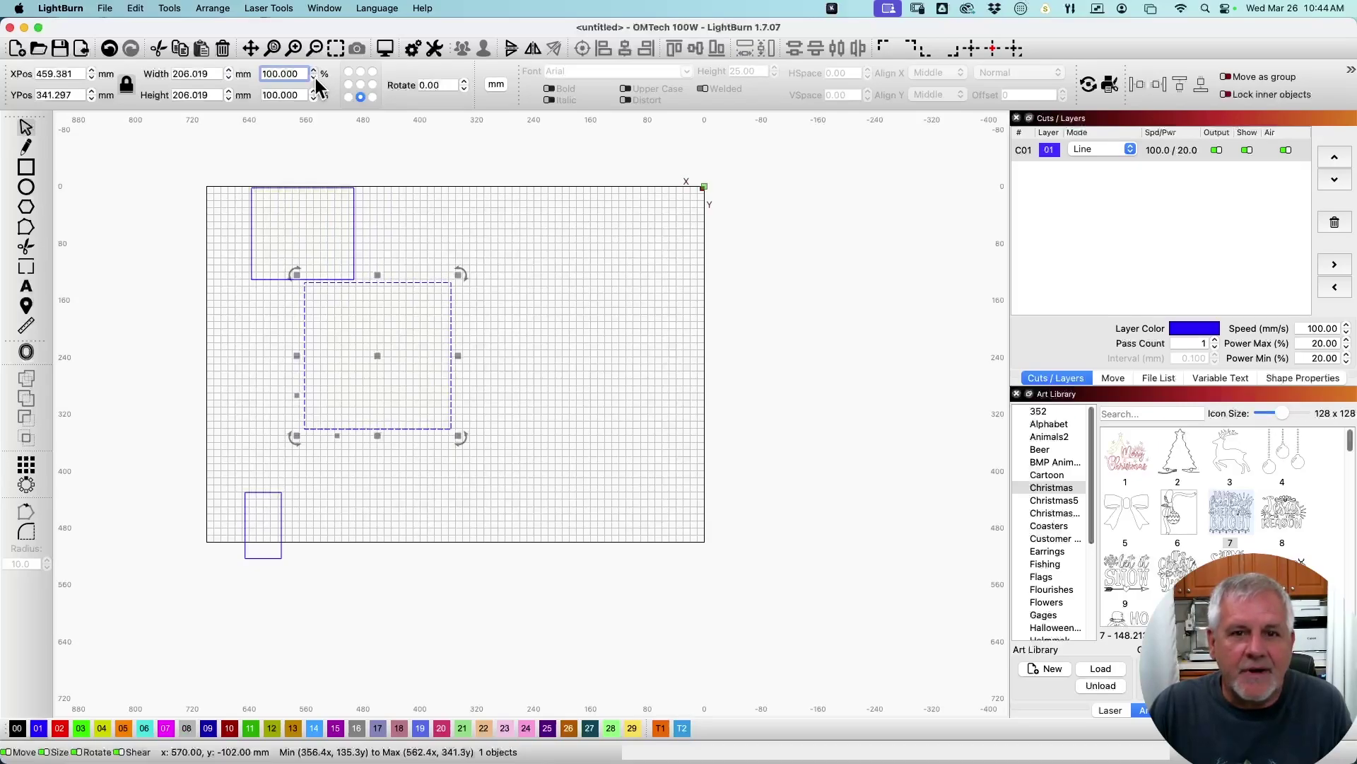
pyautogui.click(315, 78)
pyautogui.click(315, 78)
pyautogui.click(316, 78)
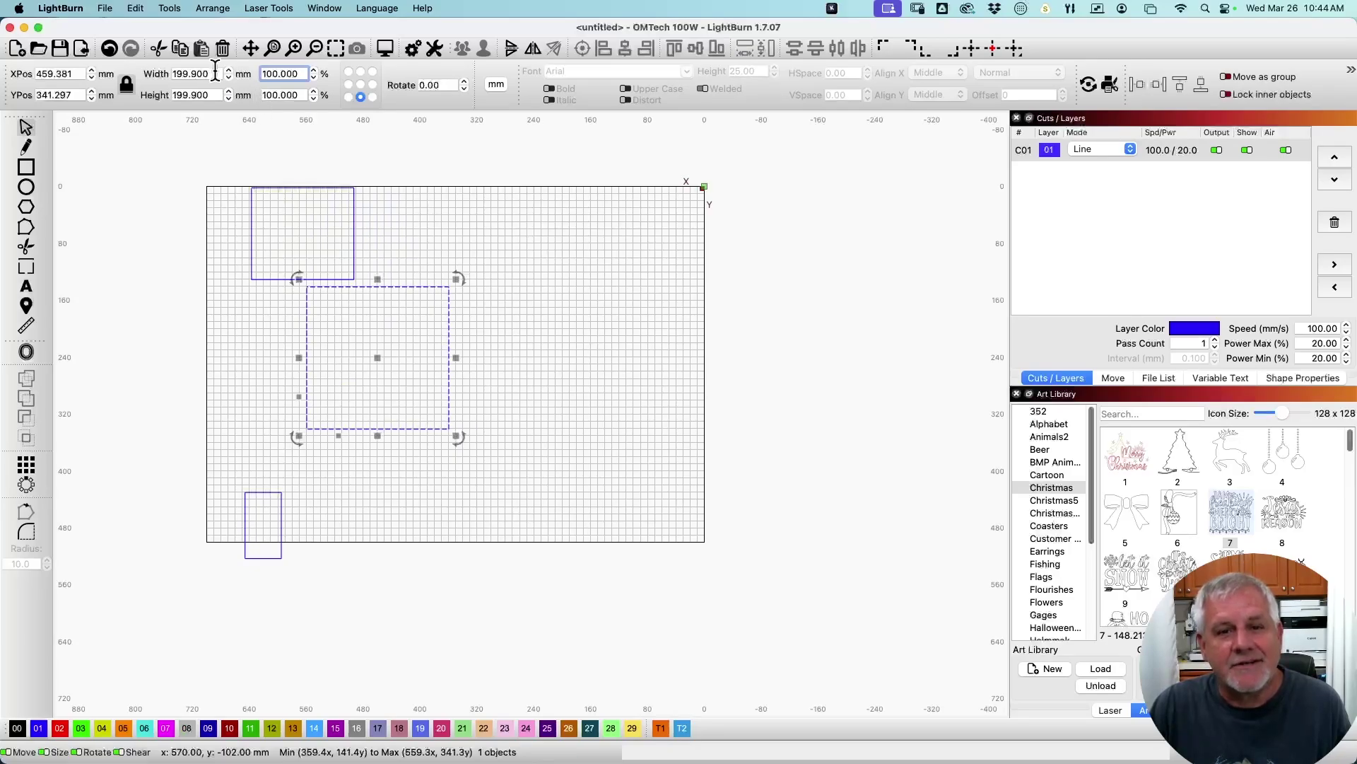
# Set the rectangle's width to exactly 200 mm with the proportions locked.
pyautogui.moveTo(216, 73); pyautogui.dragTo(152, 75)
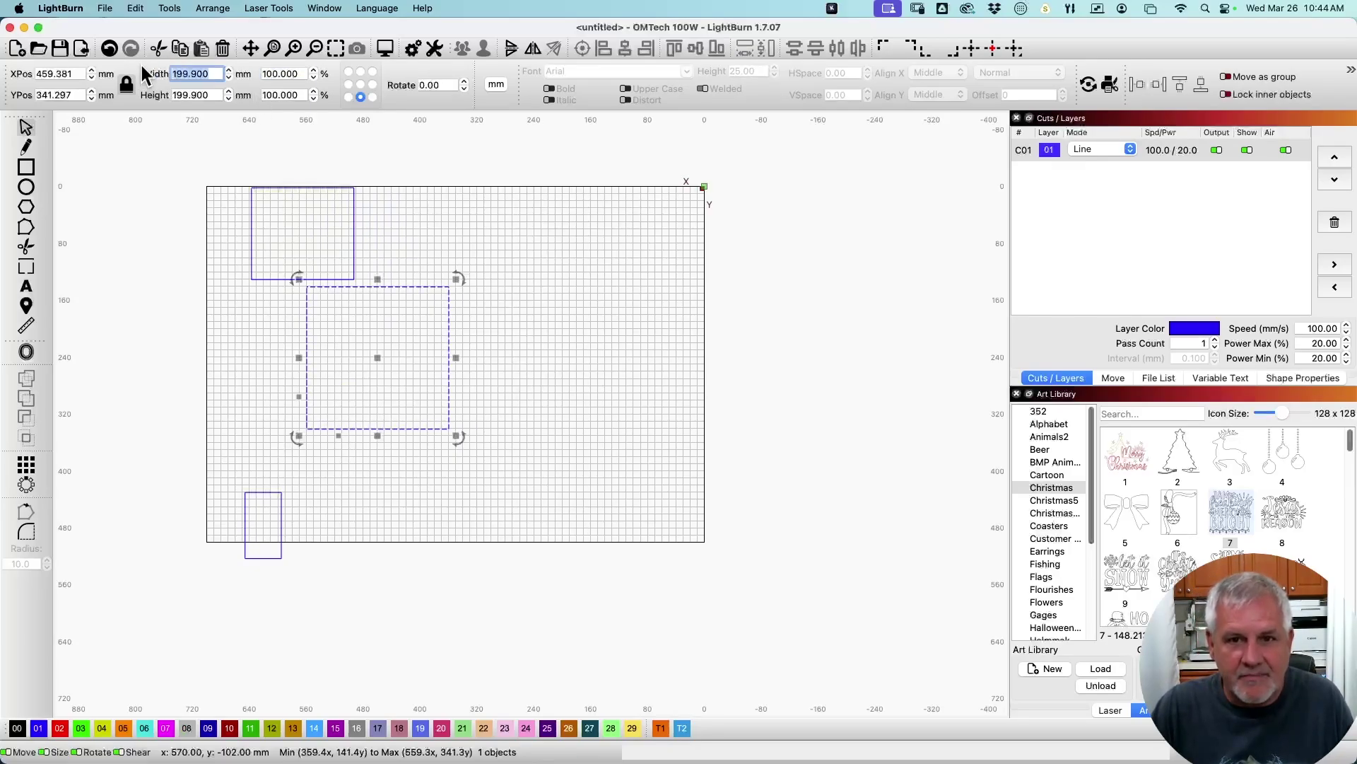
pyautogui.write('200')
pyautogui.press('Return')
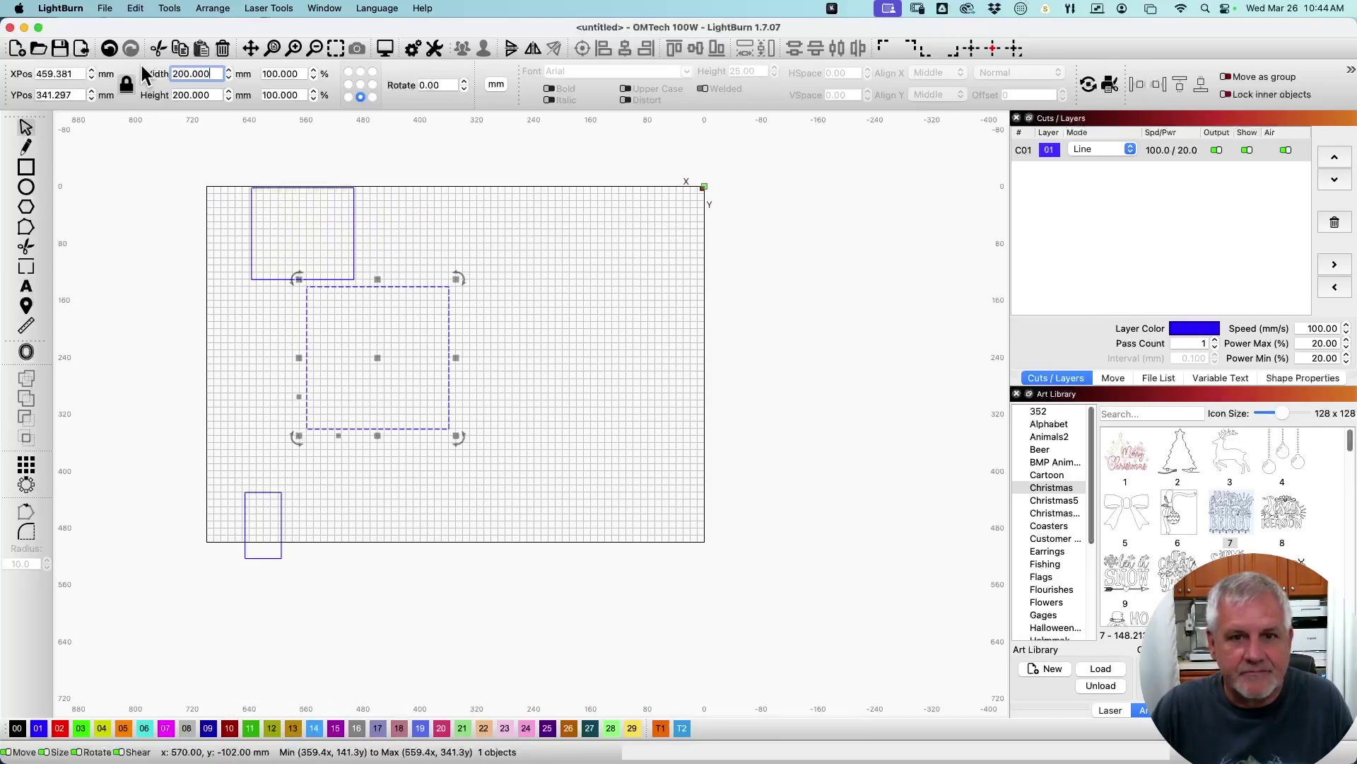
# Add 10 percentage points to the rectangle's width scale with the proportions locked, and undo the resize.
pyautogui.click(304, 73)
pyautogui.write('+10')
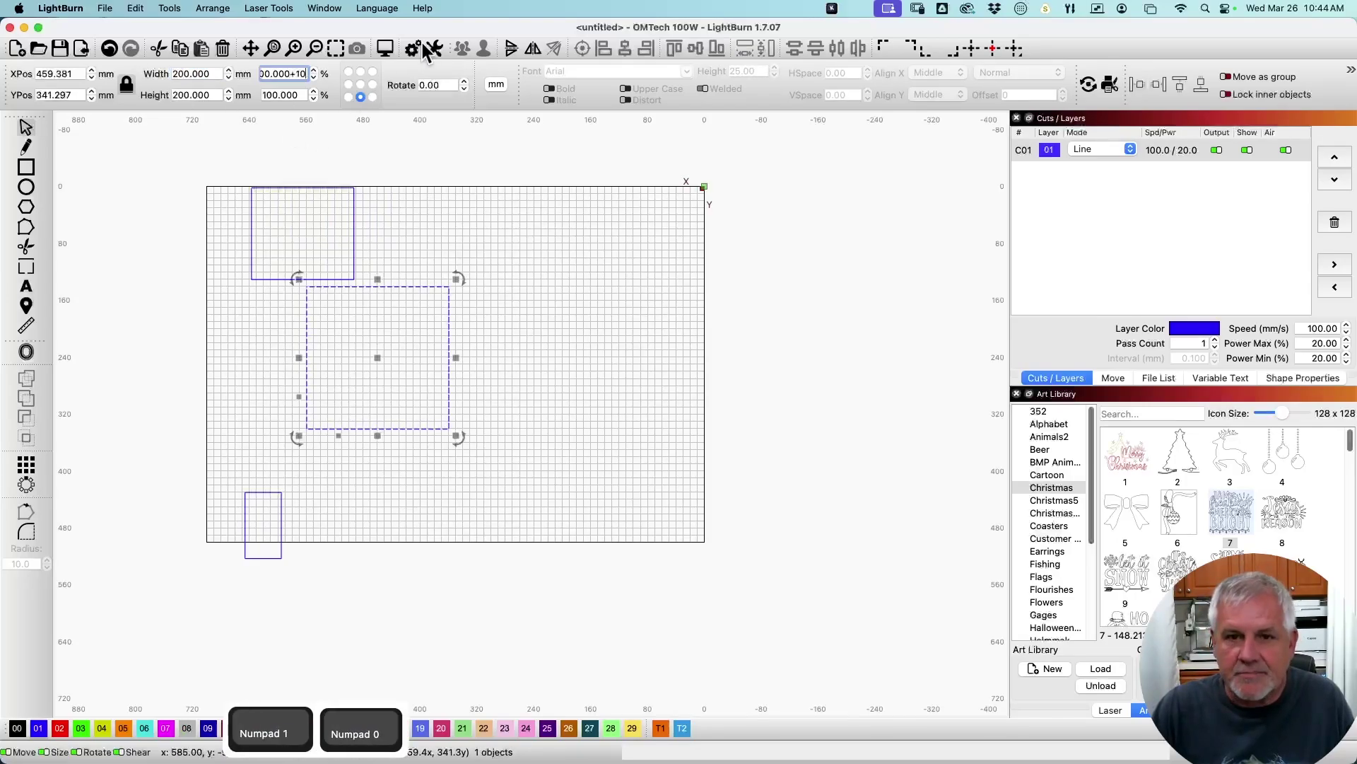
pyautogui.press('Return')
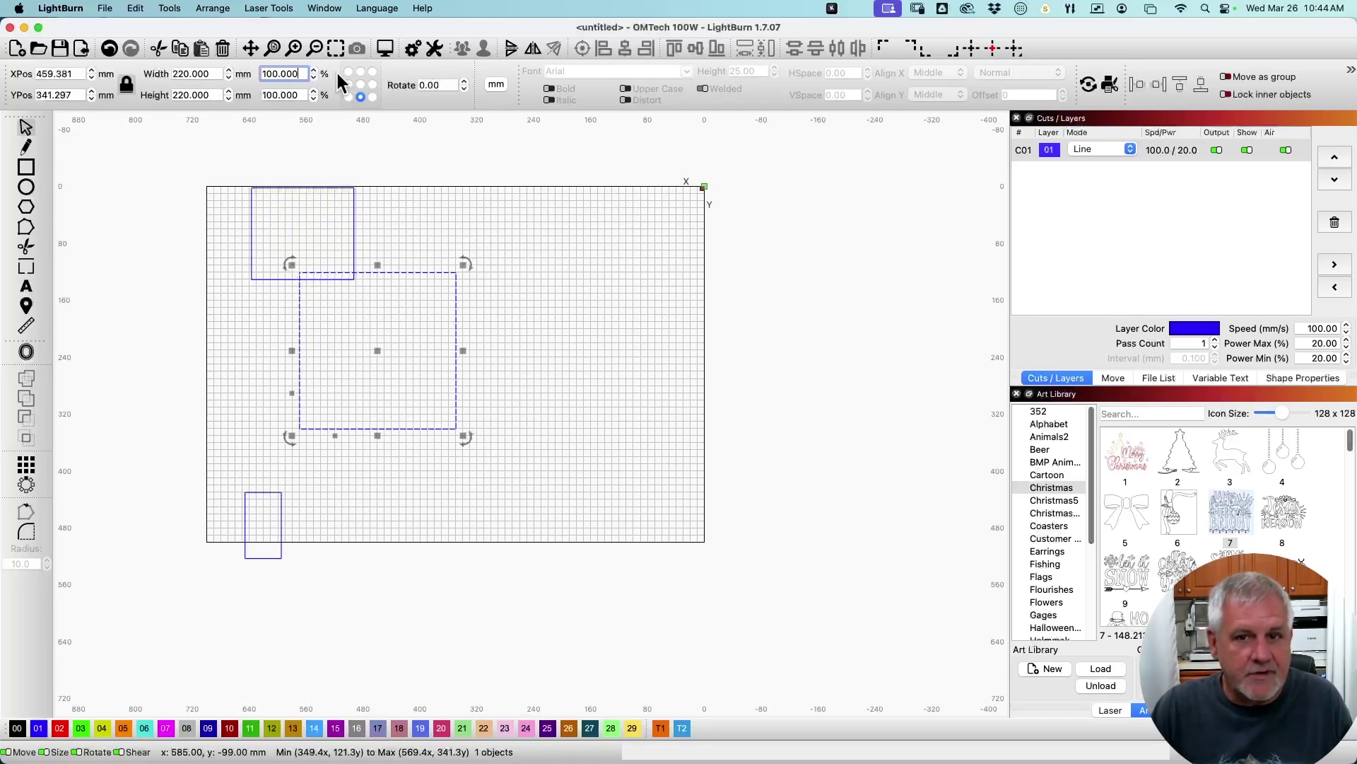
pyautogui.press('super+z')
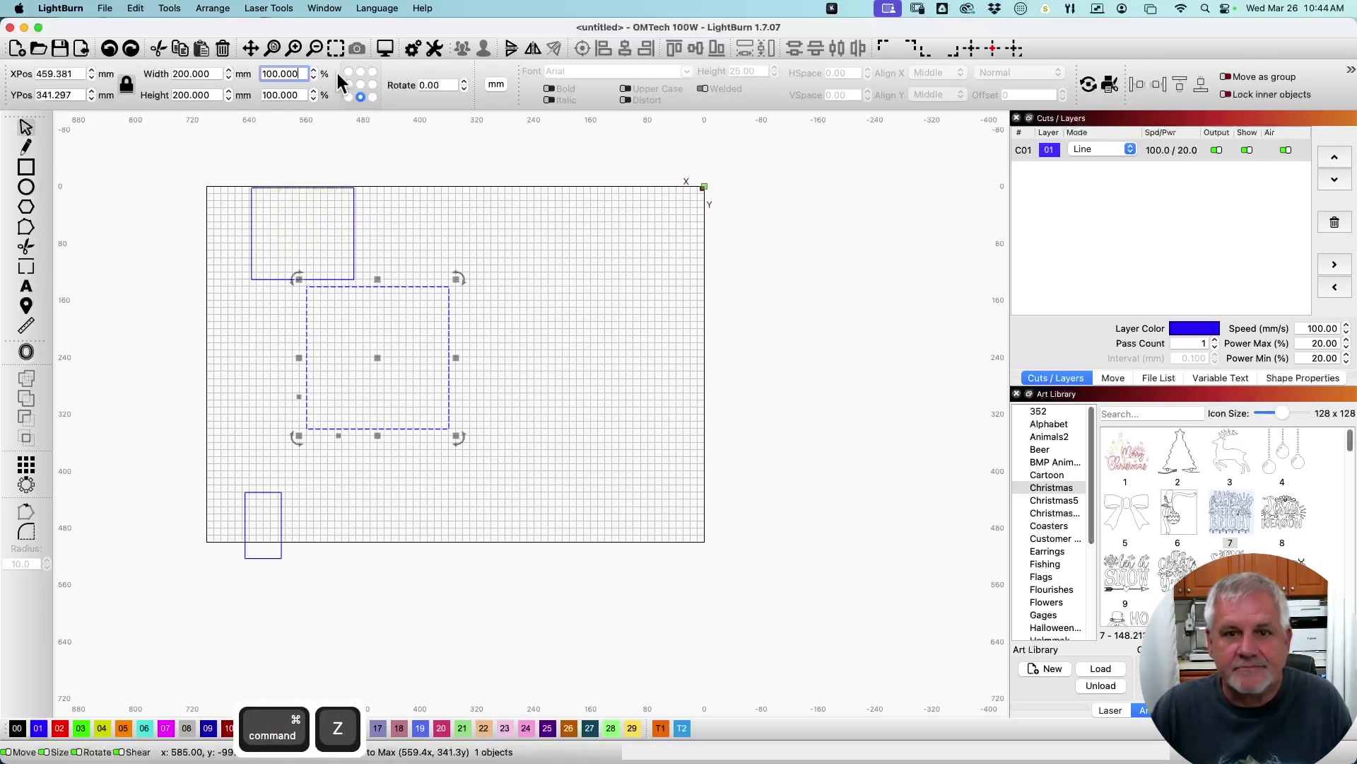
# Unlock the proportions, add 10 percentage points to the rectangle's width scale only, and undo the resize.
pyautogui.click(126, 85)
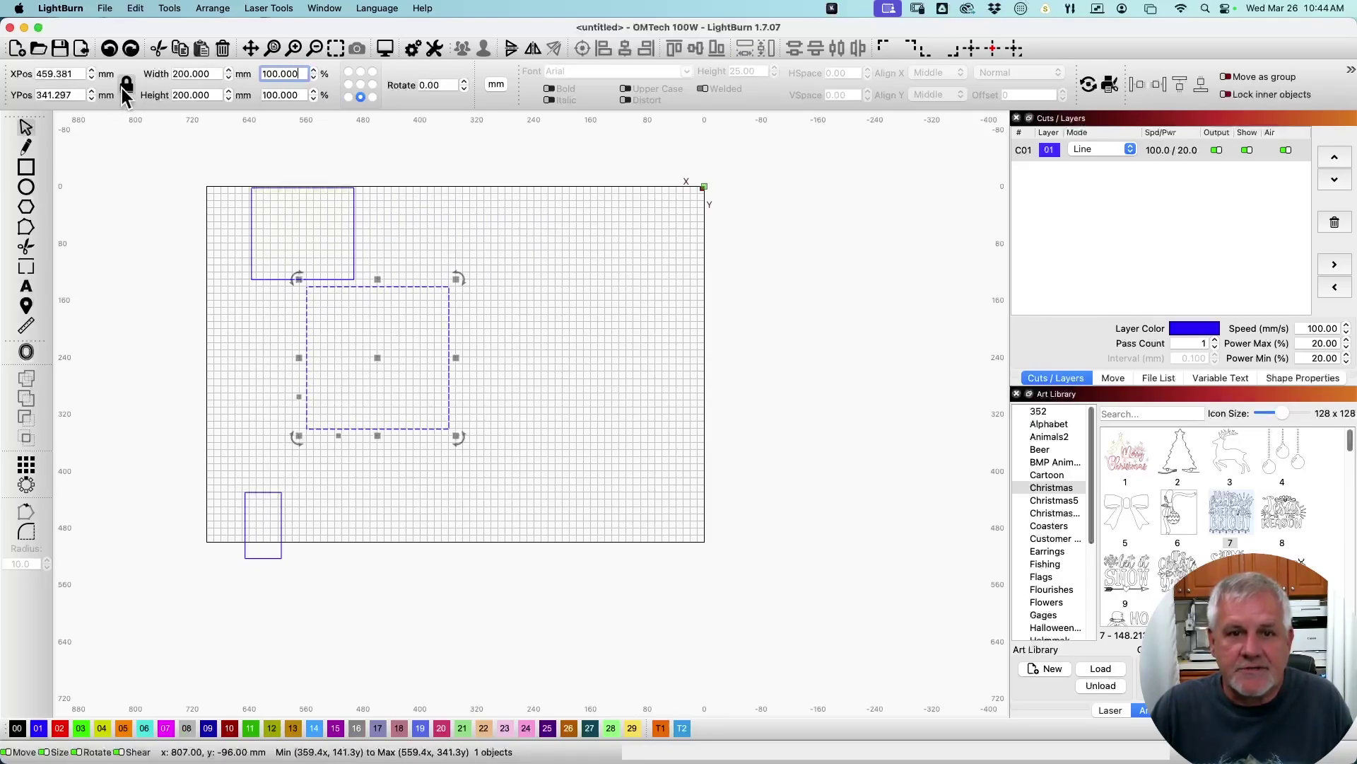
pyautogui.write('+10')
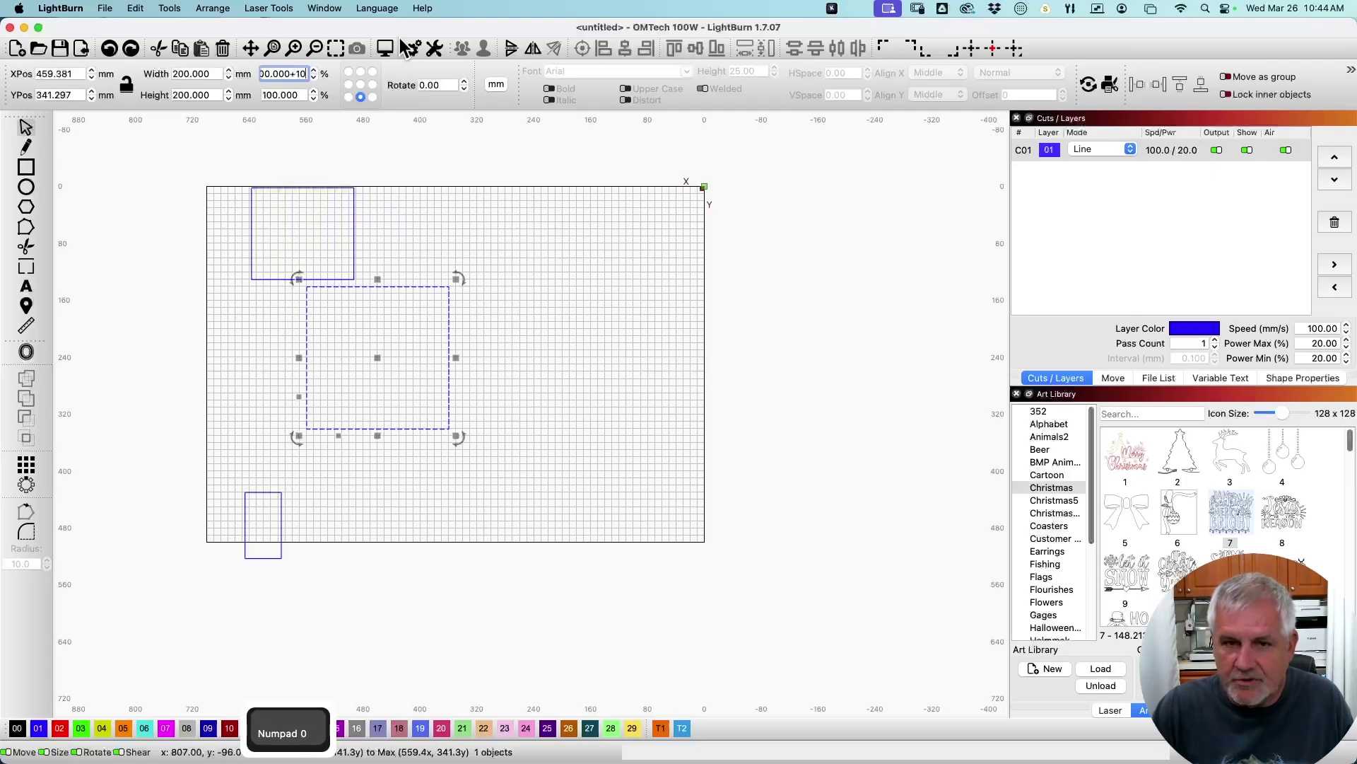
pyautogui.press('Return')
pyautogui.press('super')
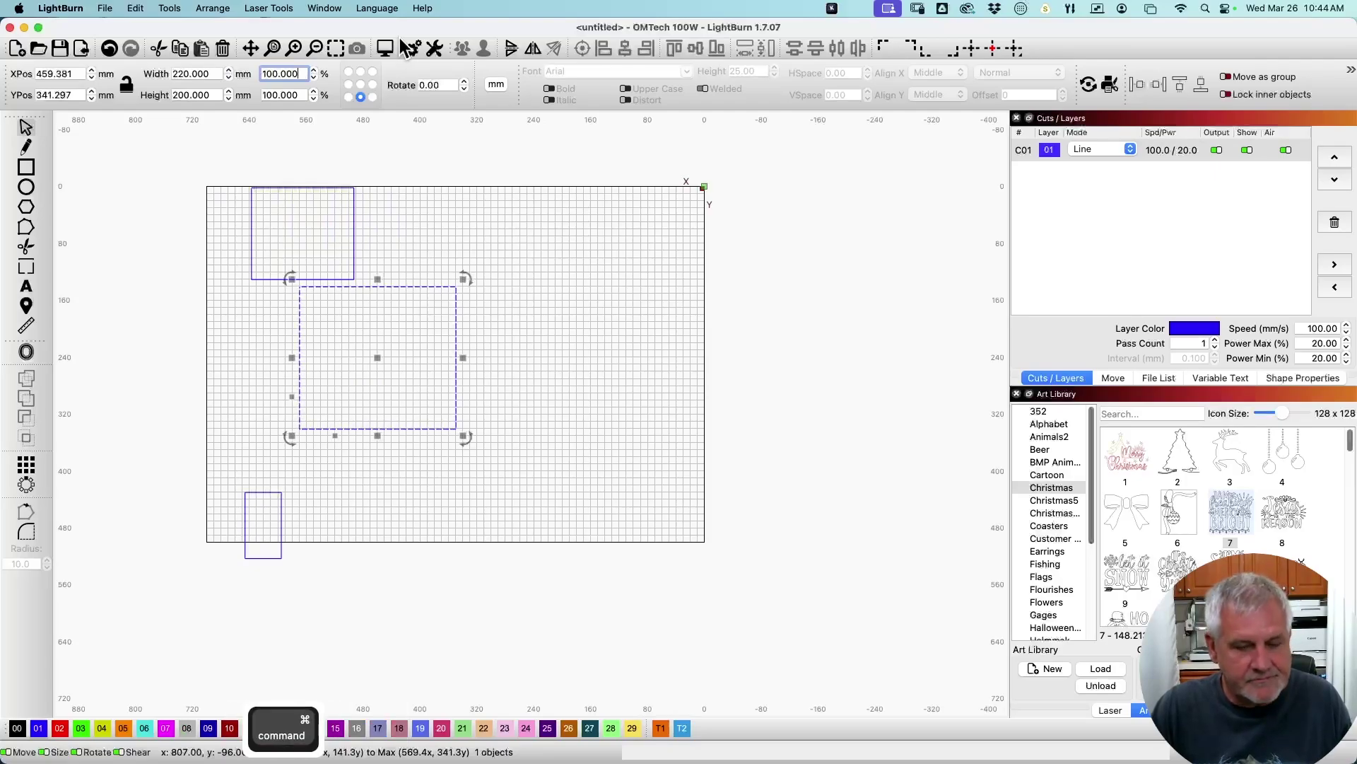
pyautogui.press('super+z')
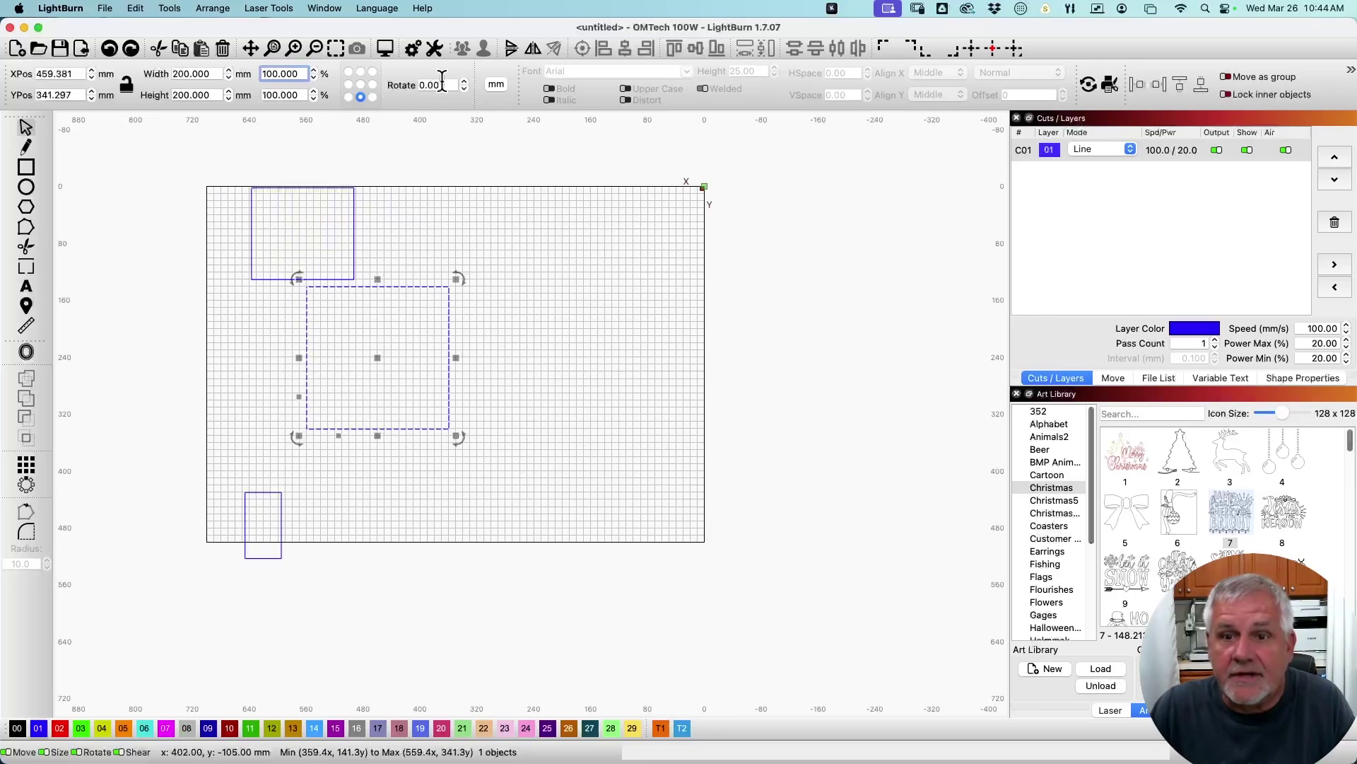
# Rotate the rectangle 45° about its top-left reference point, and undo the rotation.
pyautogui.click(348, 71)
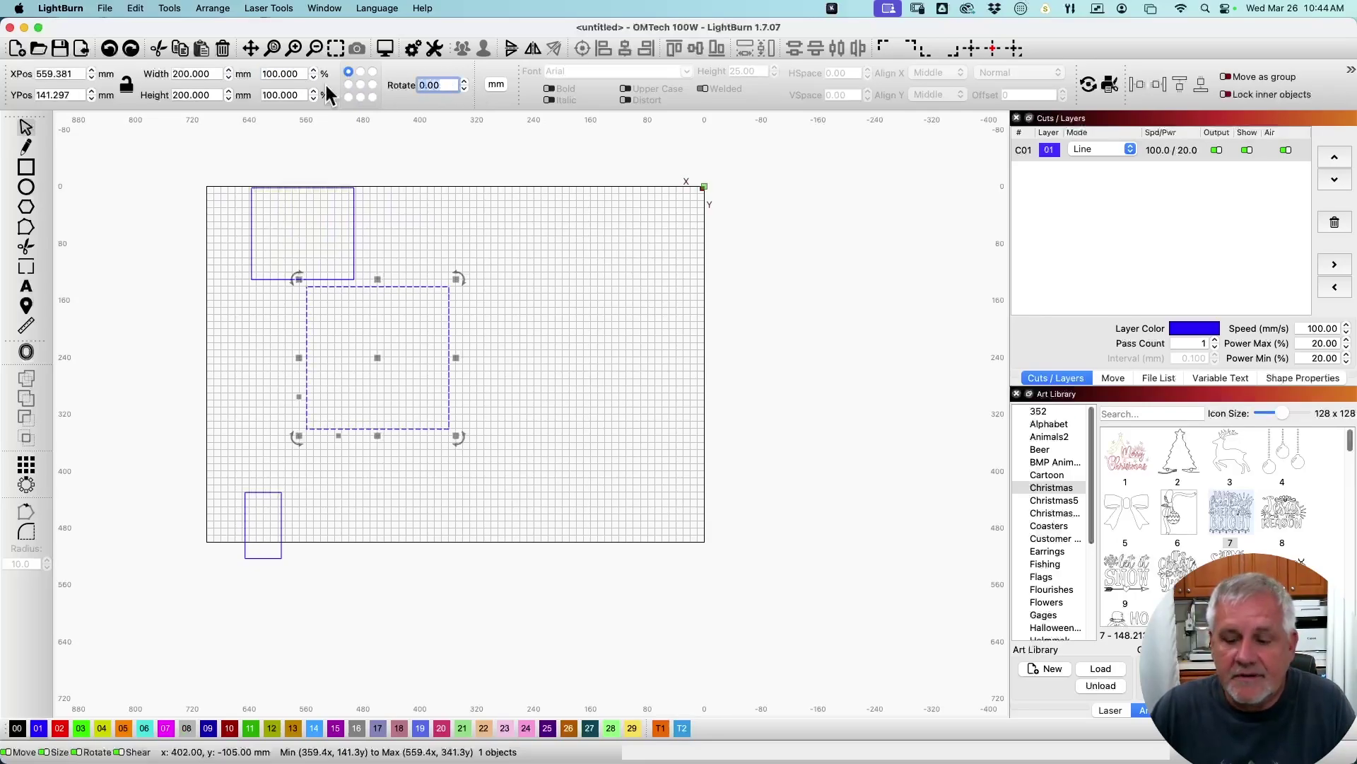
pyautogui.write('45')
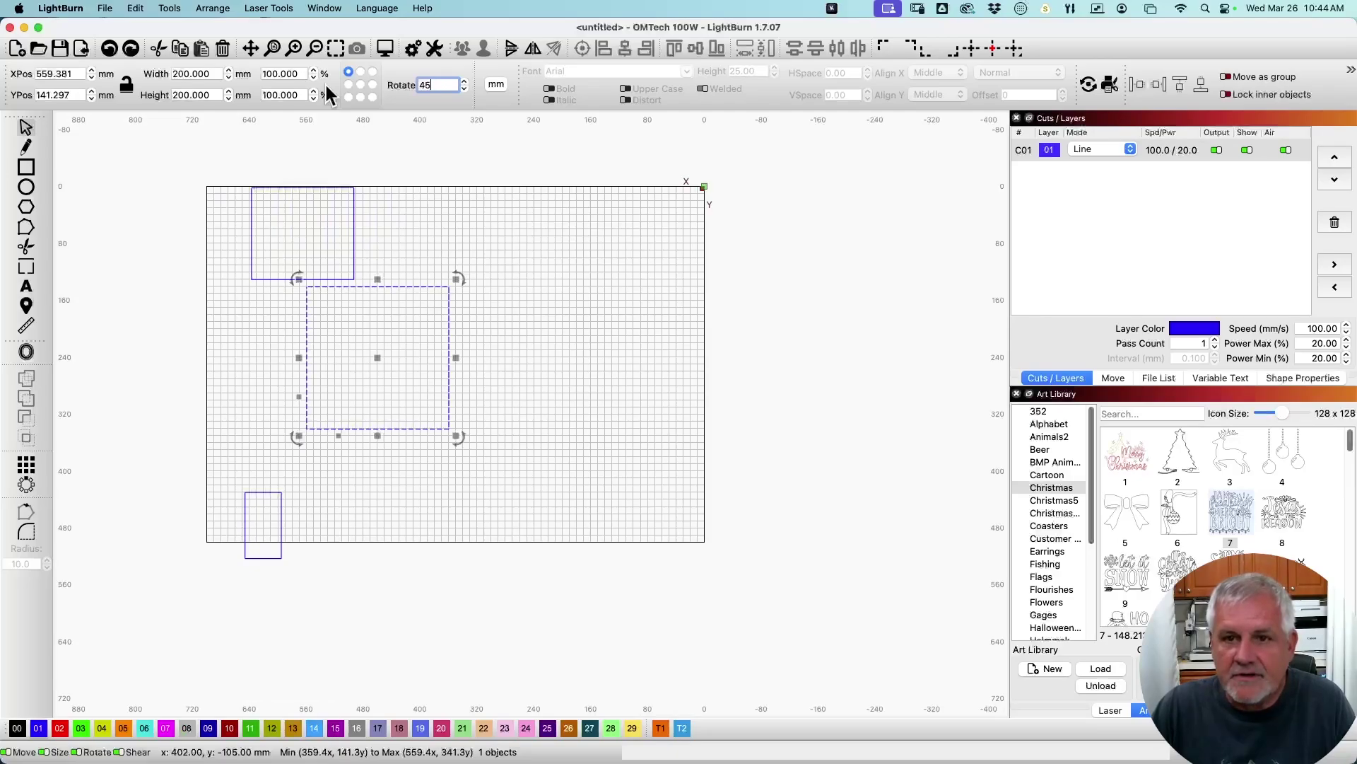
pyautogui.press('Return')
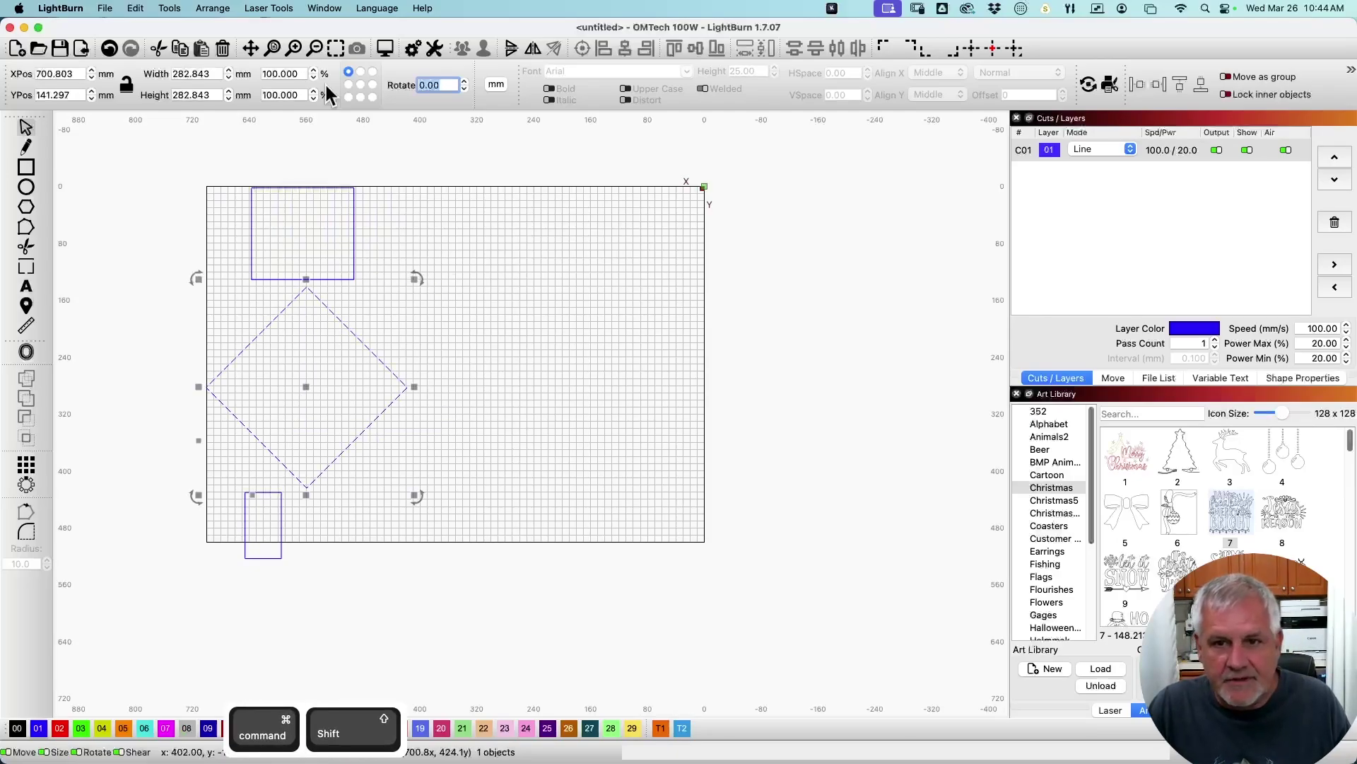
pyautogui.press('super+z')
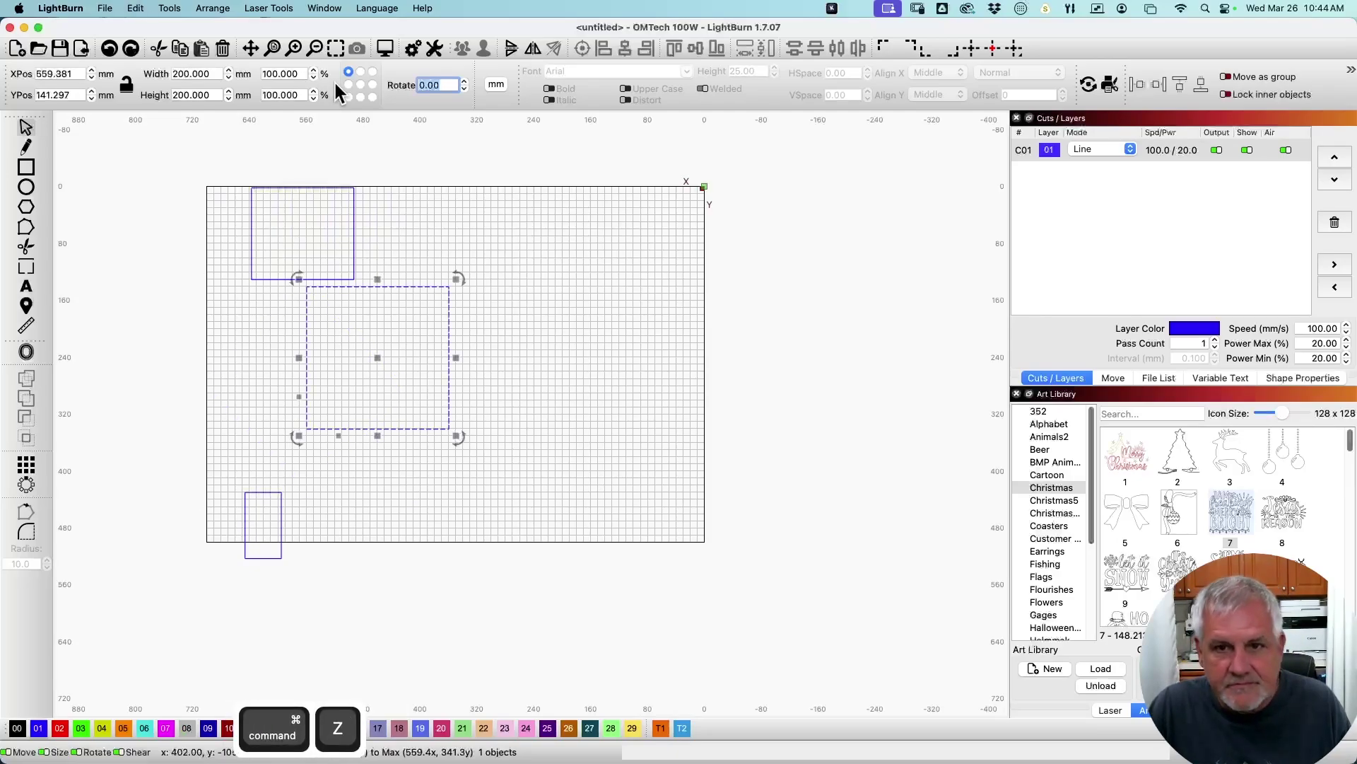
# Rotate the rectangle 45° about its top-right reference point, and undo the rotation.
pyautogui.click(373, 72)
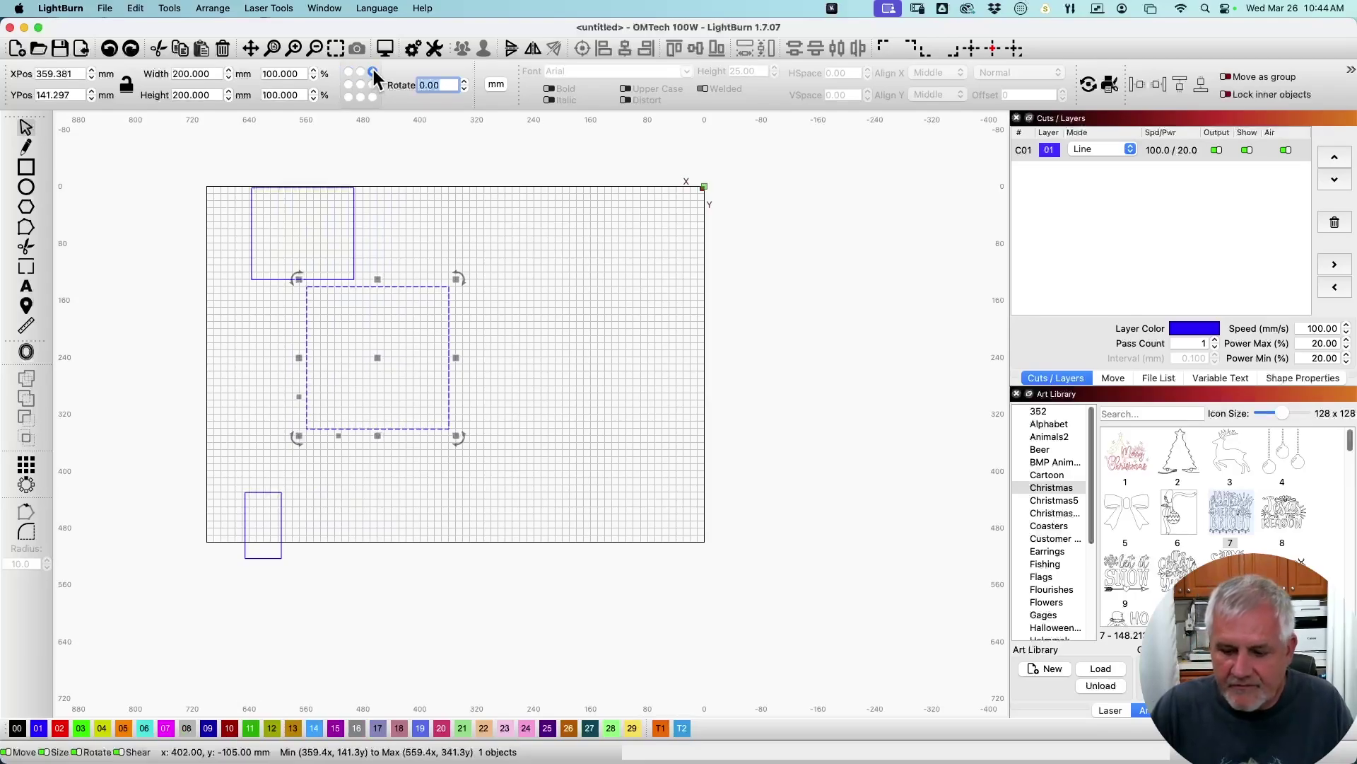
pyautogui.write('45')
pyautogui.press('Return')
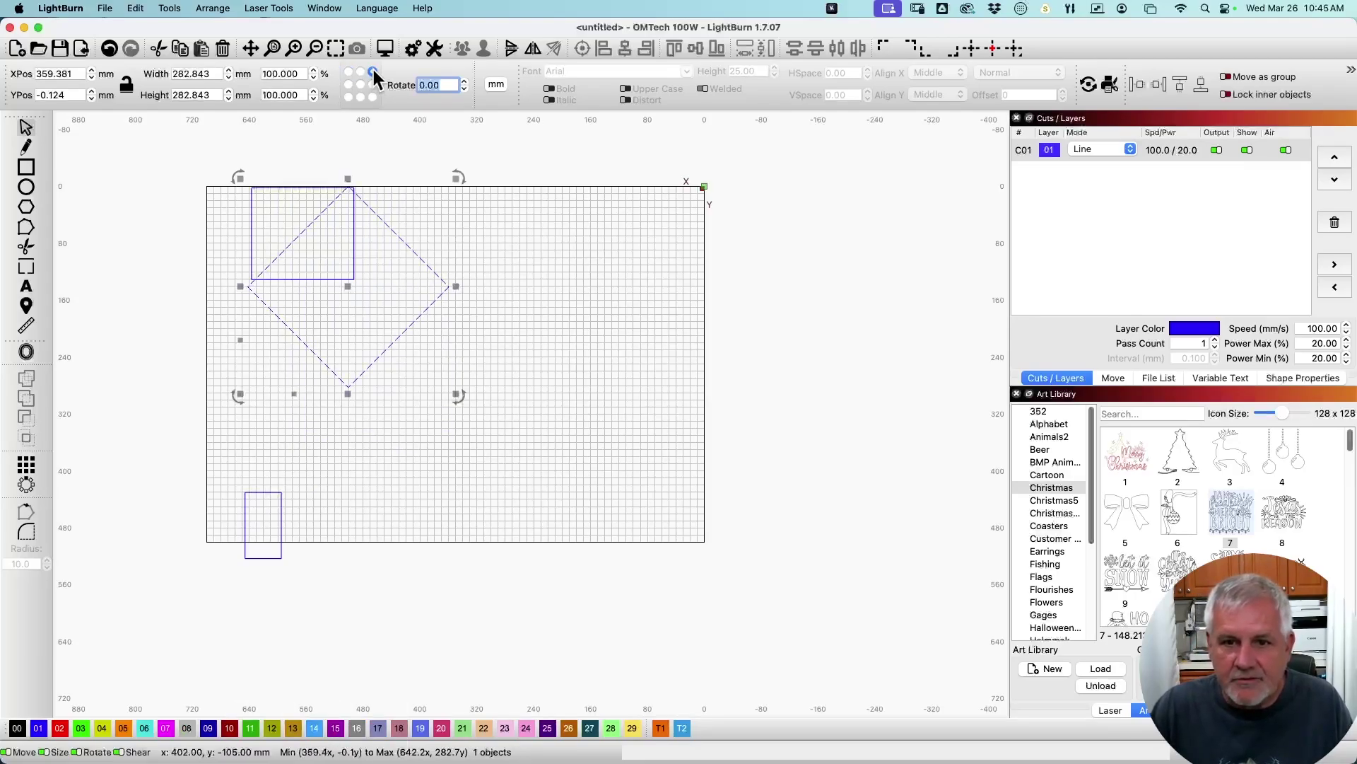
pyautogui.press('super')
pyautogui.press('super+z')
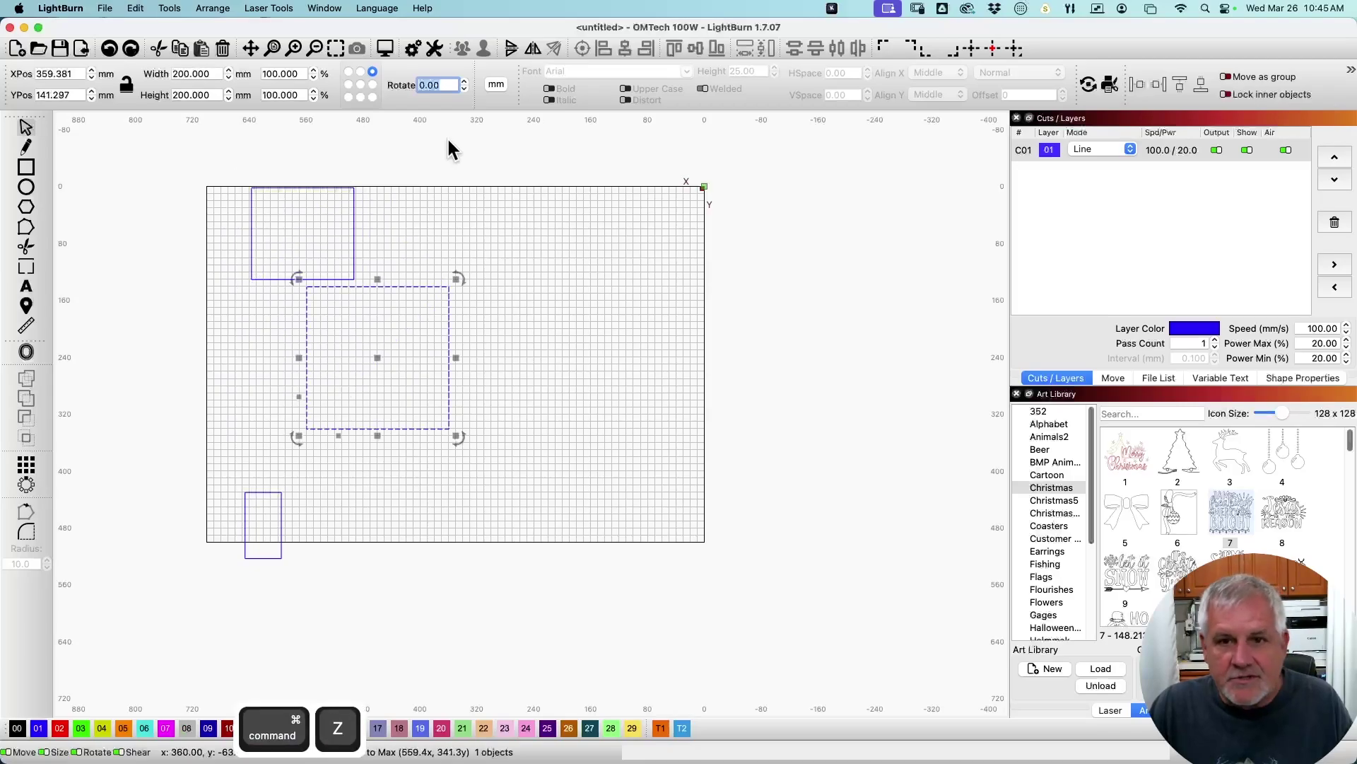
# Switch to the centre reference point, rotate the rectangle 45° about it, and undo the rotation.
pyautogui.click(360, 84)
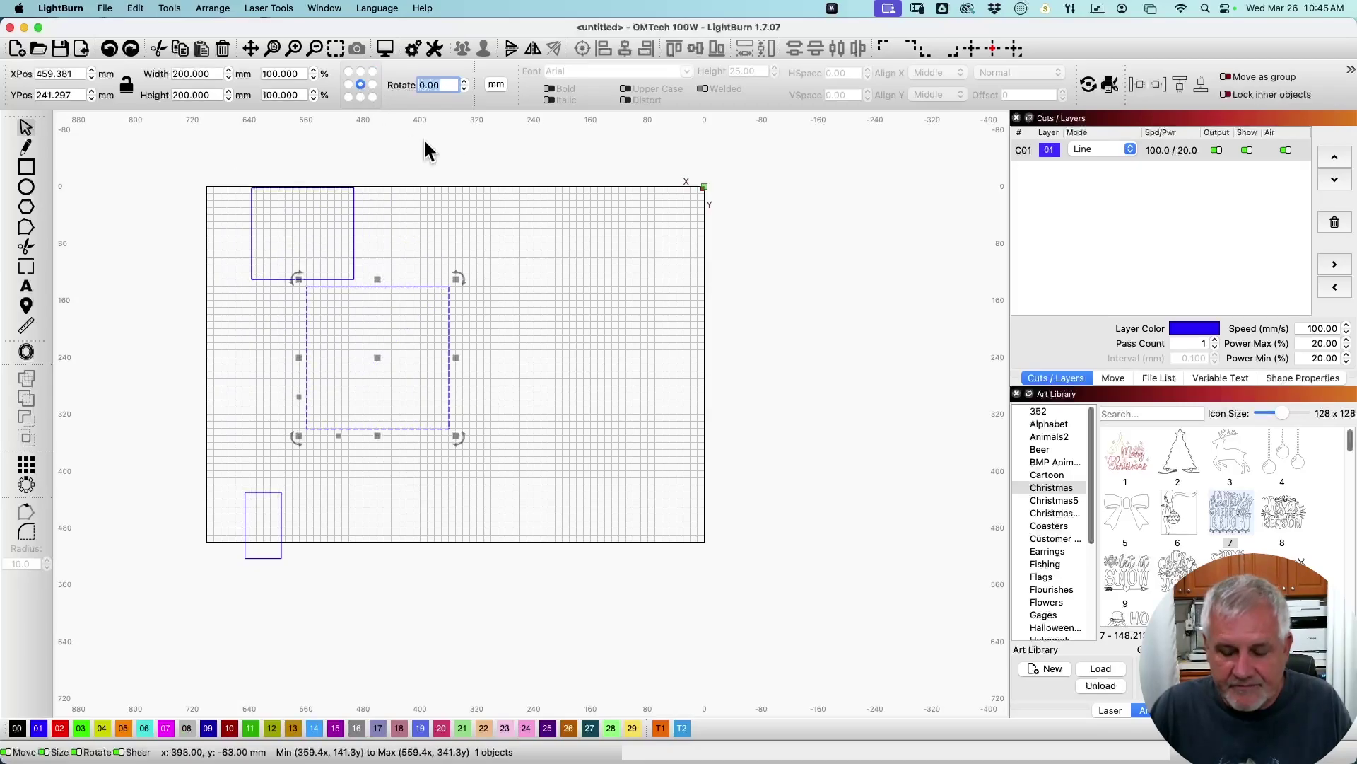
pyautogui.write('45')
pyautogui.press('Return')
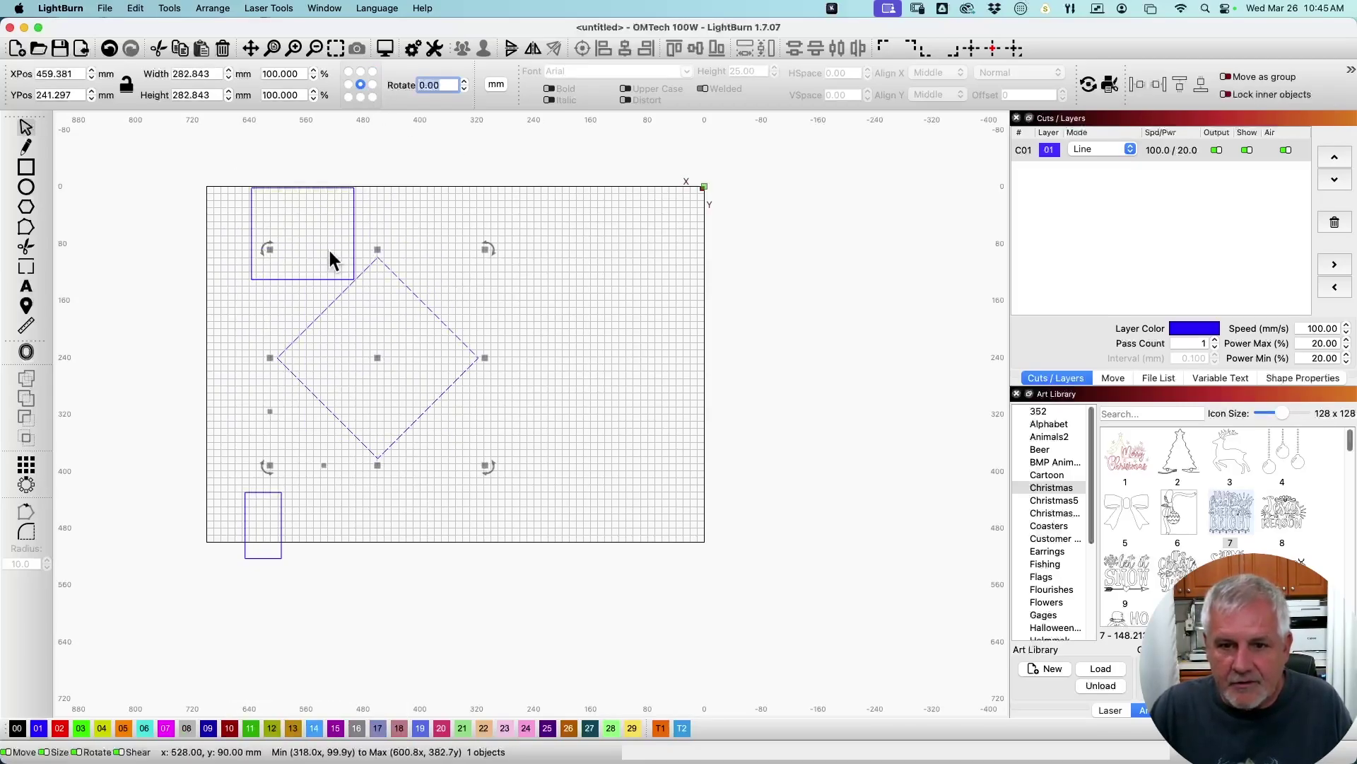
pyautogui.press('super+z')
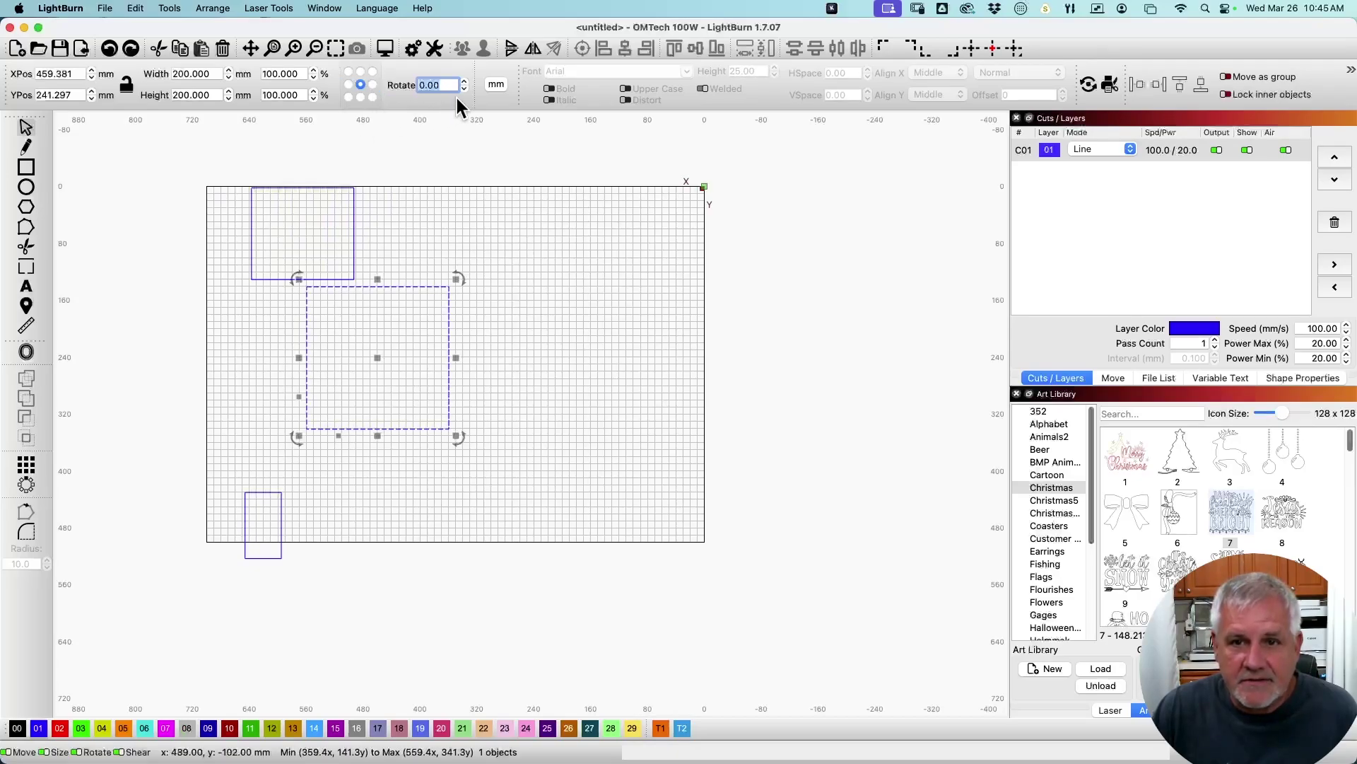
# Switch the measurement units between millimetres and inches, ending in millimetres.
pyautogui.click(497, 85)
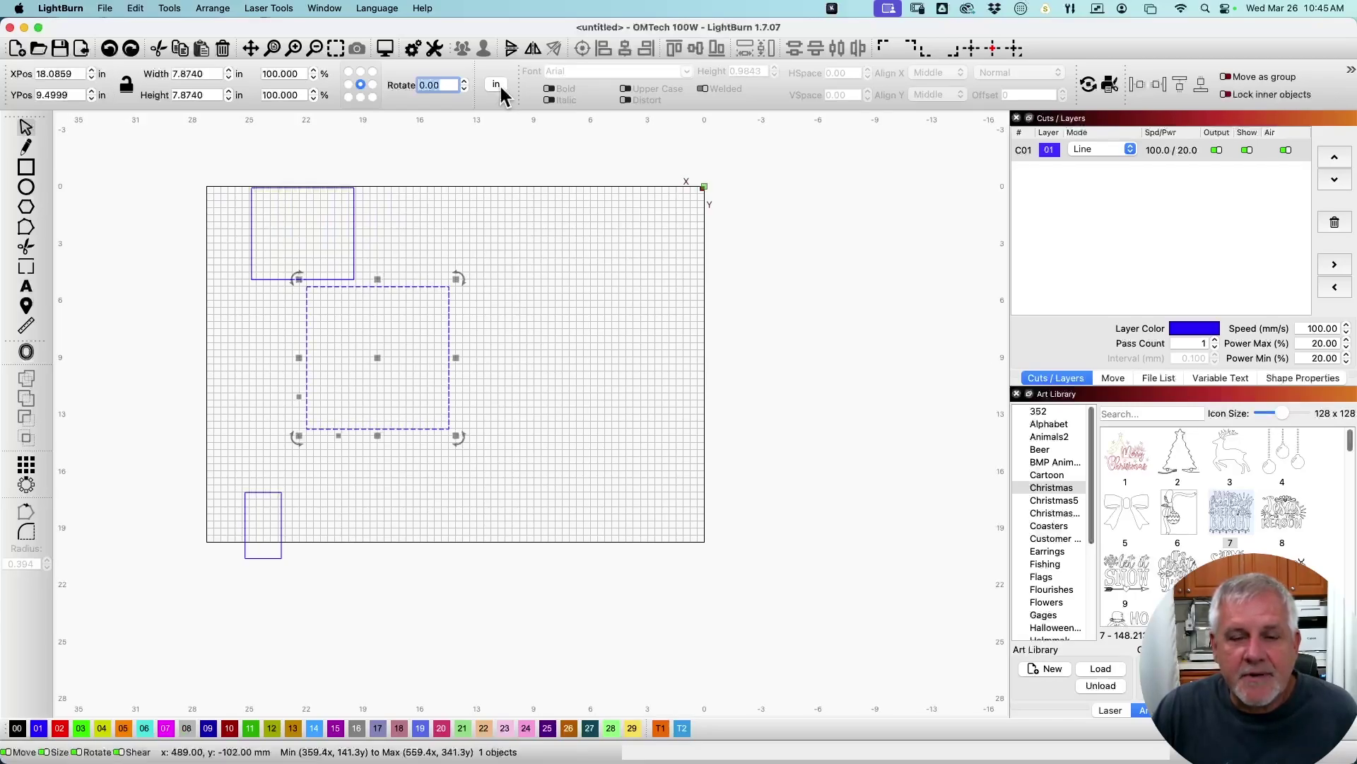
pyautogui.click(500, 84)
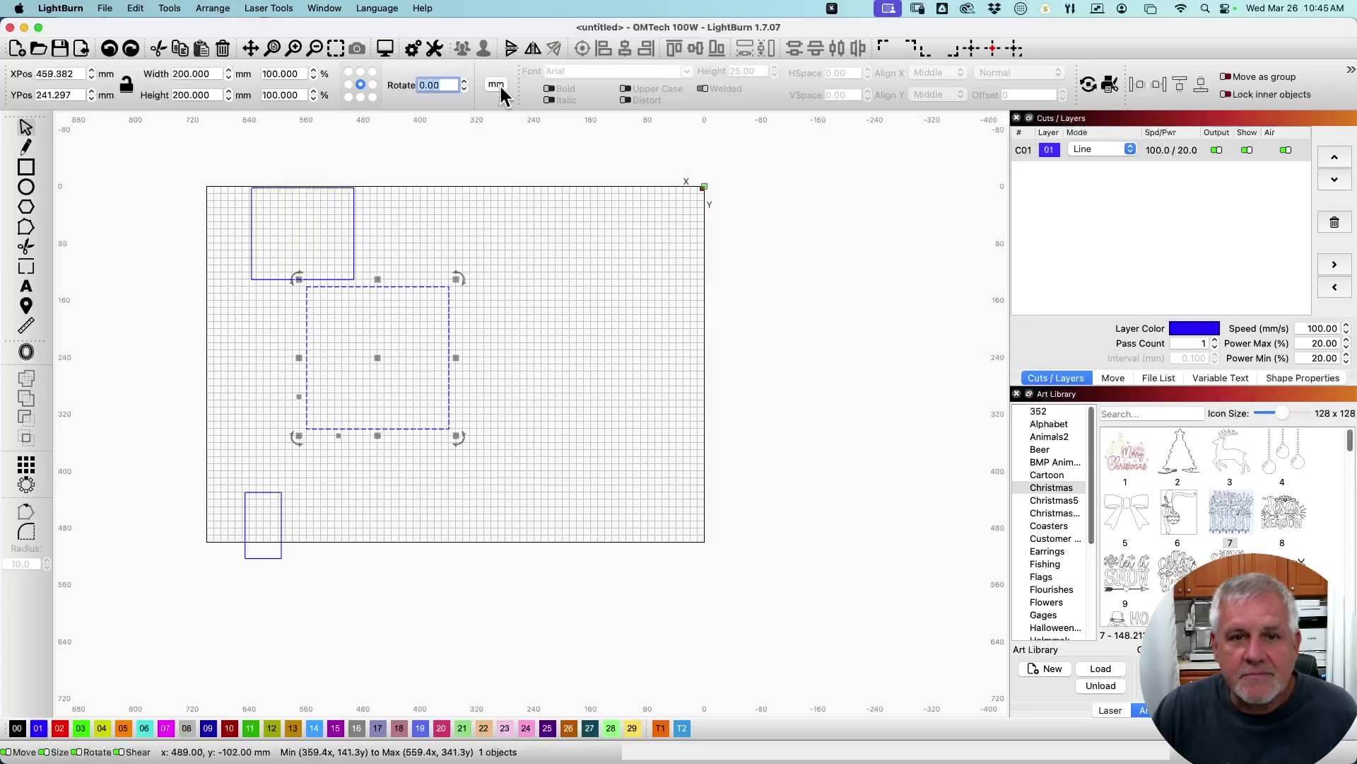
pyautogui.click(499, 83)
pyautogui.click(500, 84)
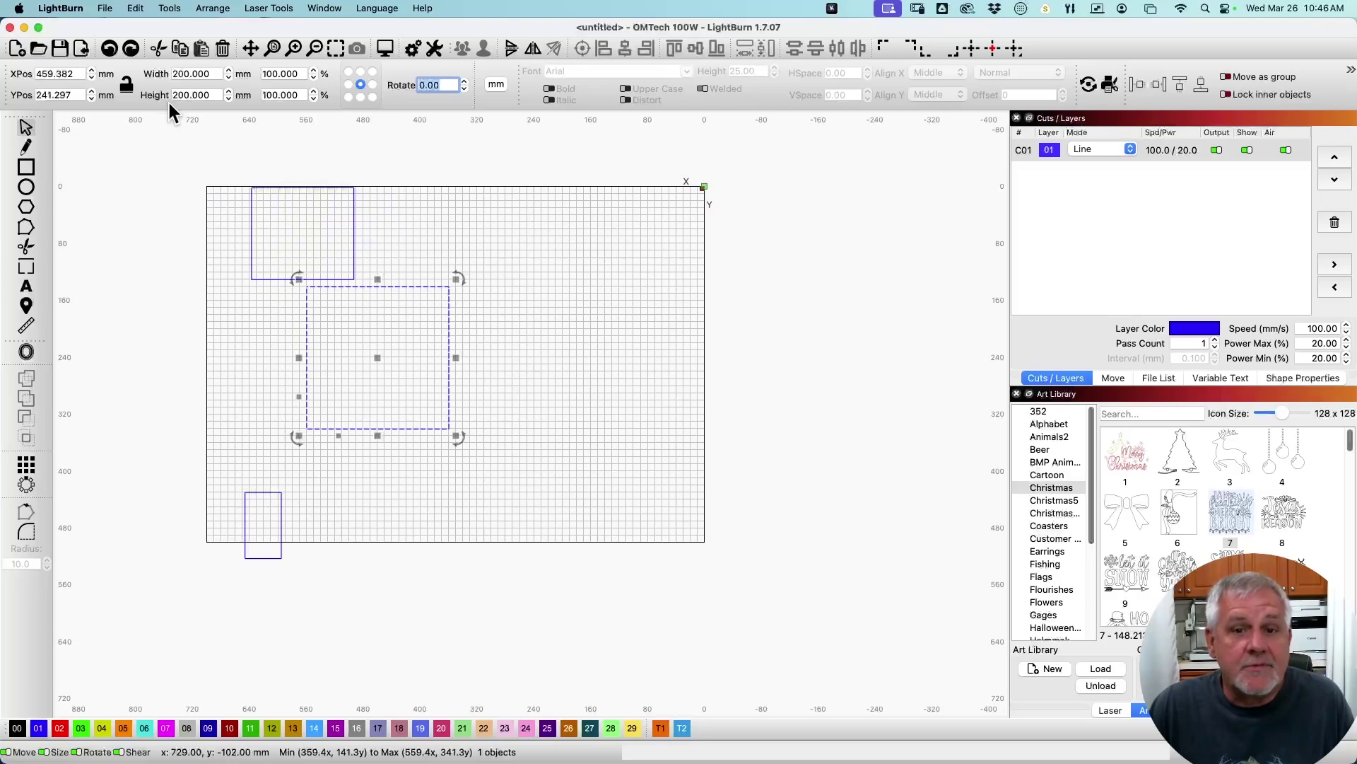
# Set the rectangle's width to 6in while the units are millimetres.
pyautogui.click(218, 73)
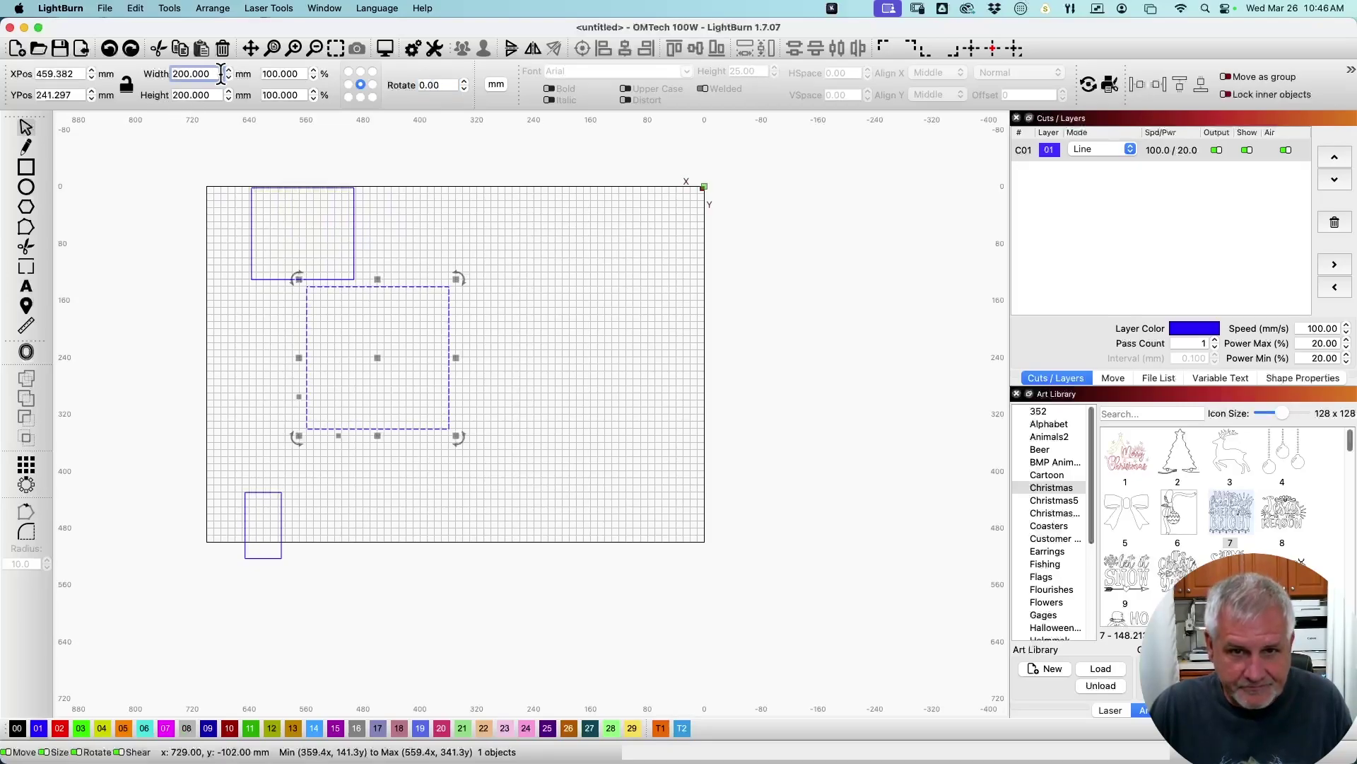
pyautogui.moveTo(222, 74); pyautogui.dragTo(172, 74)
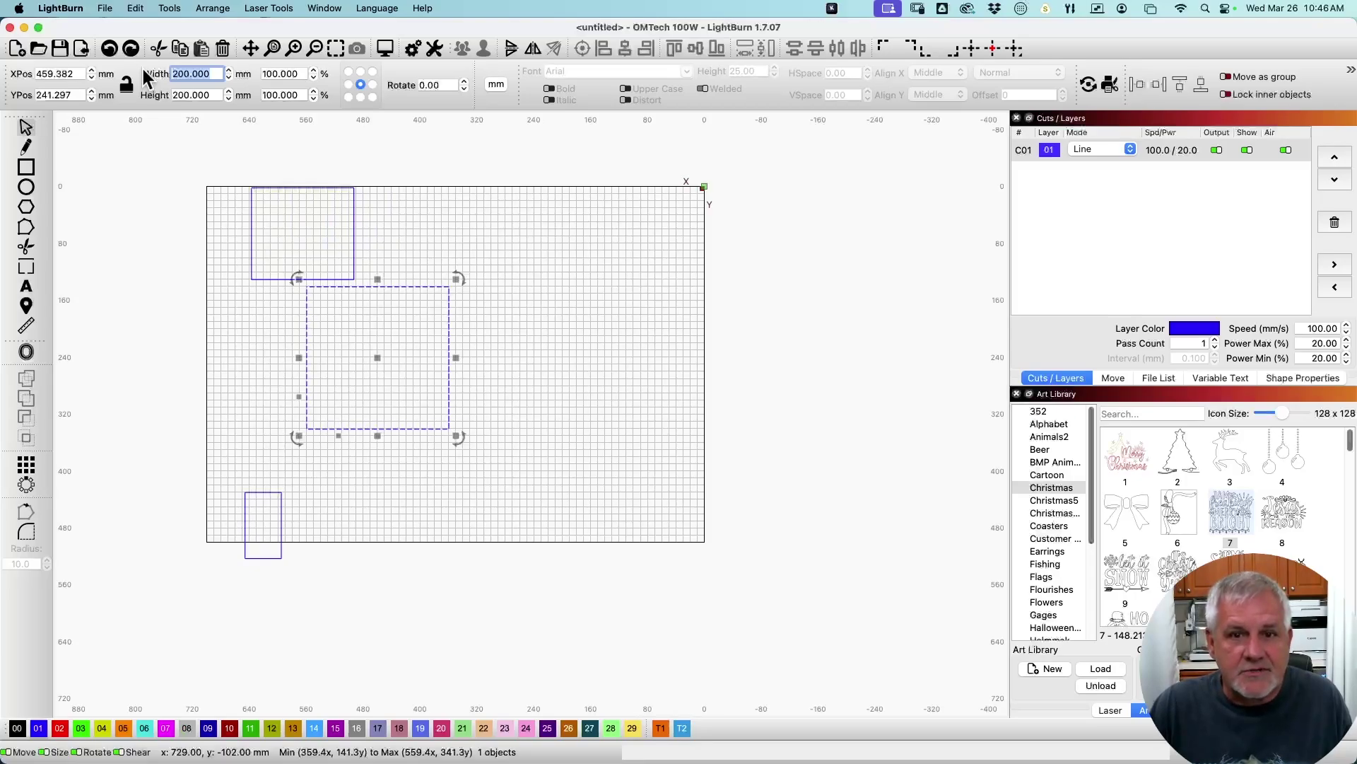
pyautogui.write('6in')
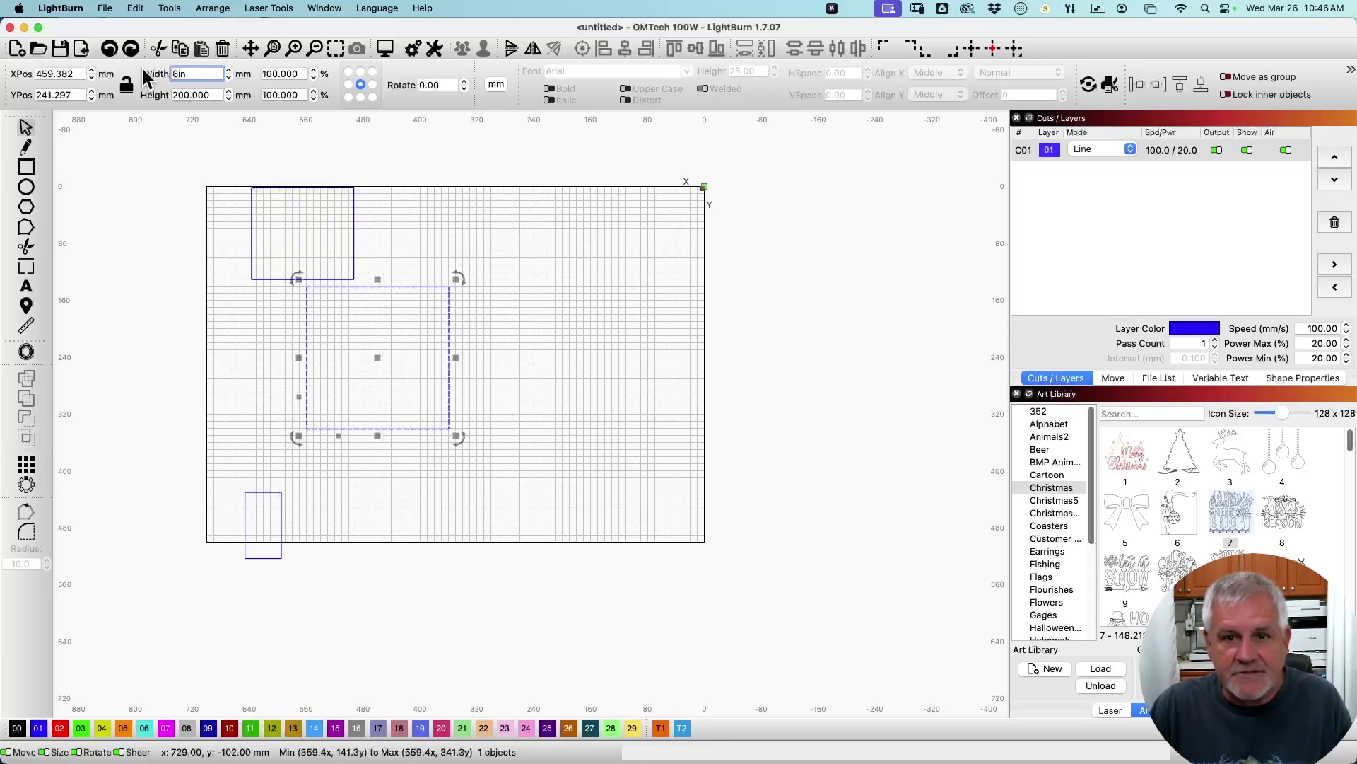
pyautogui.press('Return')
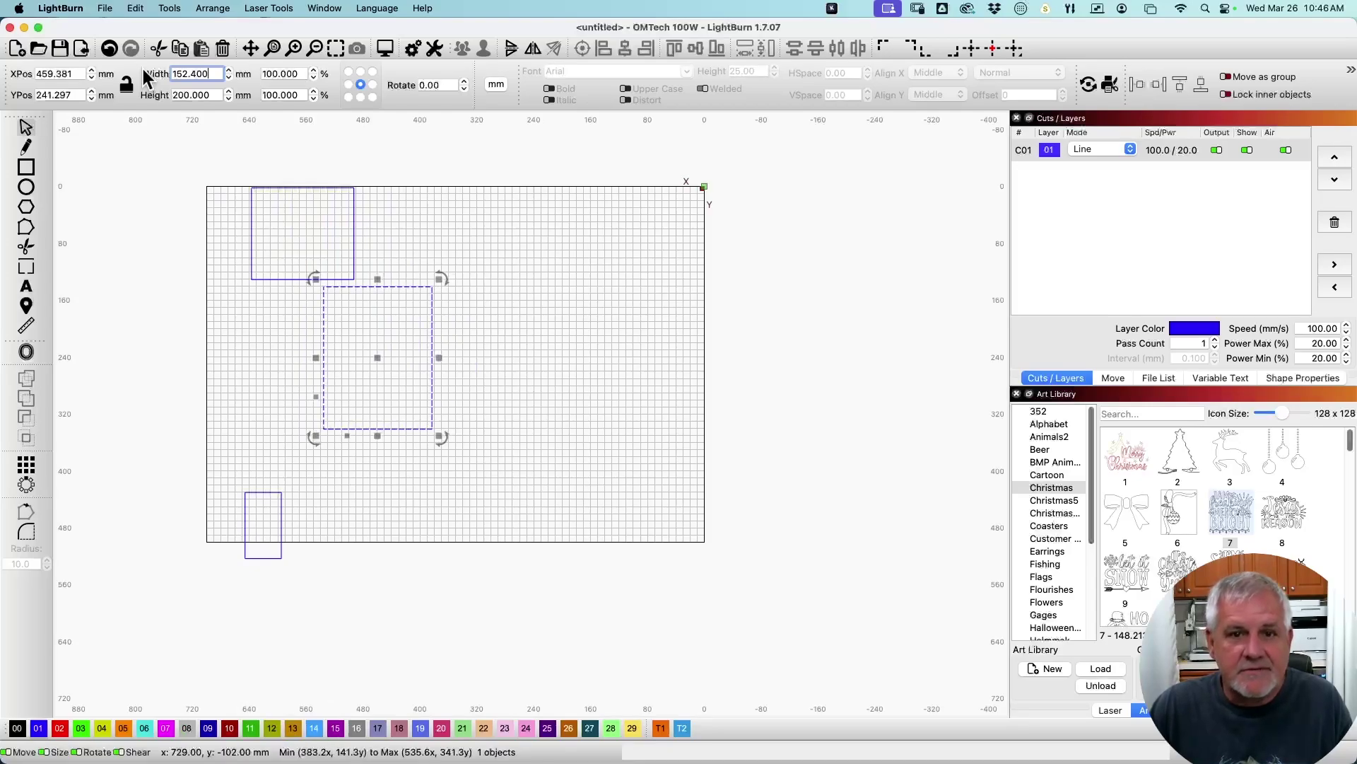
# Set the rectangle's width with the calculation 4*25.4, and divide the resulting width by 25.4.
pyautogui.doubleClick(214, 74)
pyautogui.write('4')
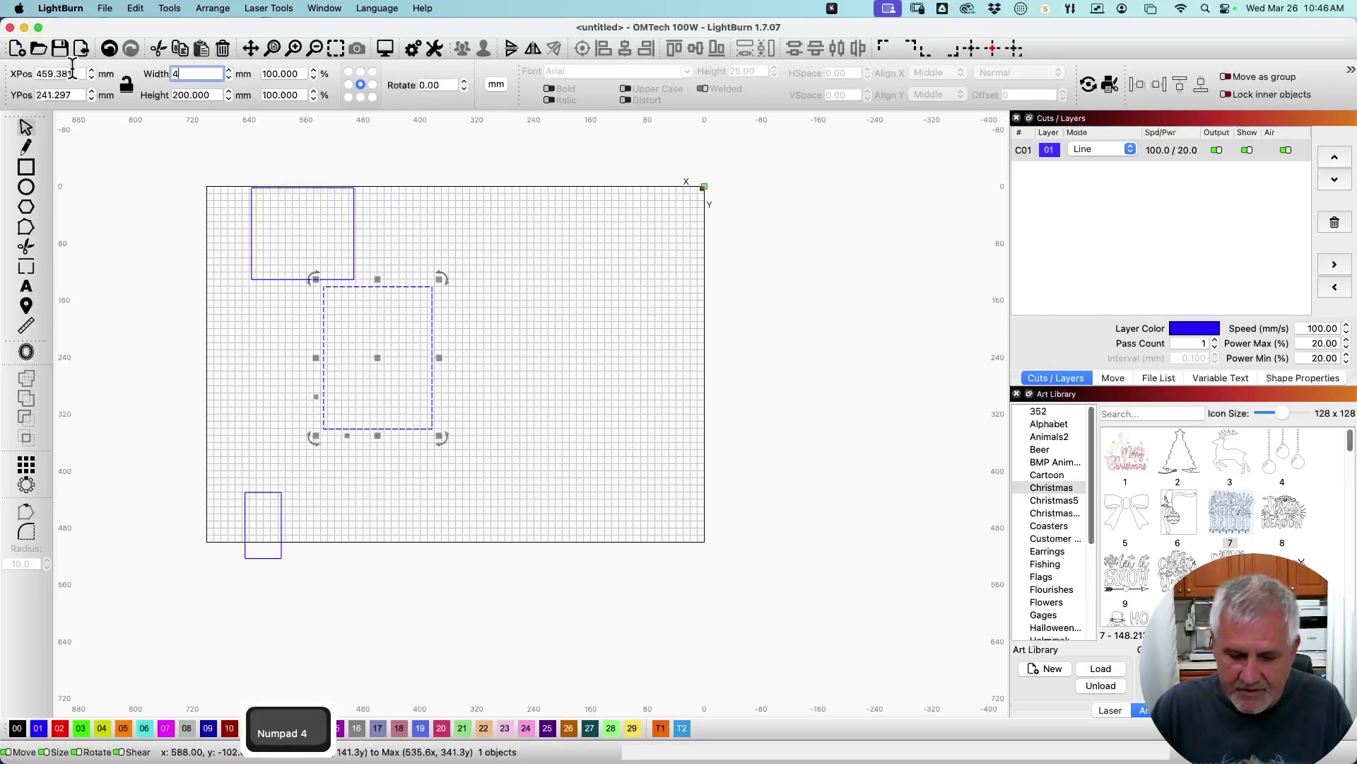
pyautogui.write('*25.4')
pyautogui.press('Return')
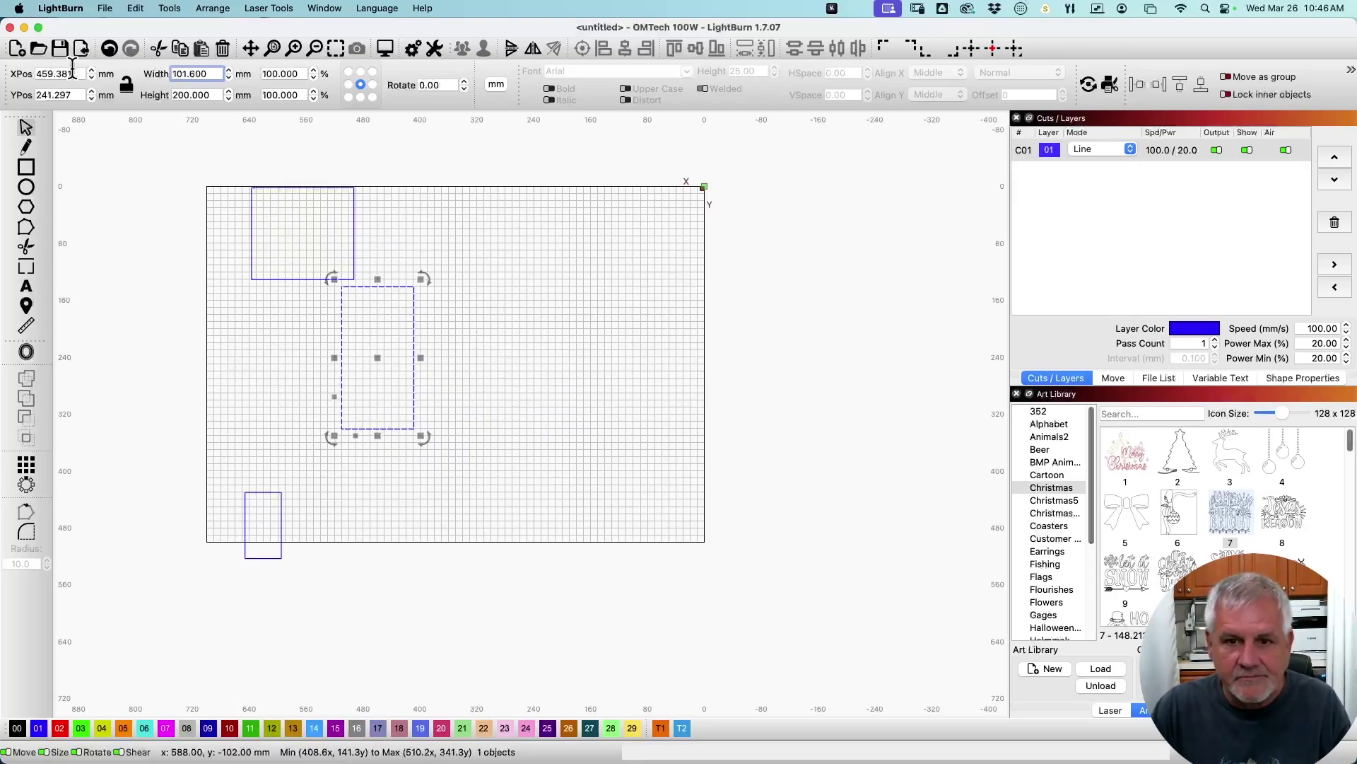
pyautogui.write('/25.4')
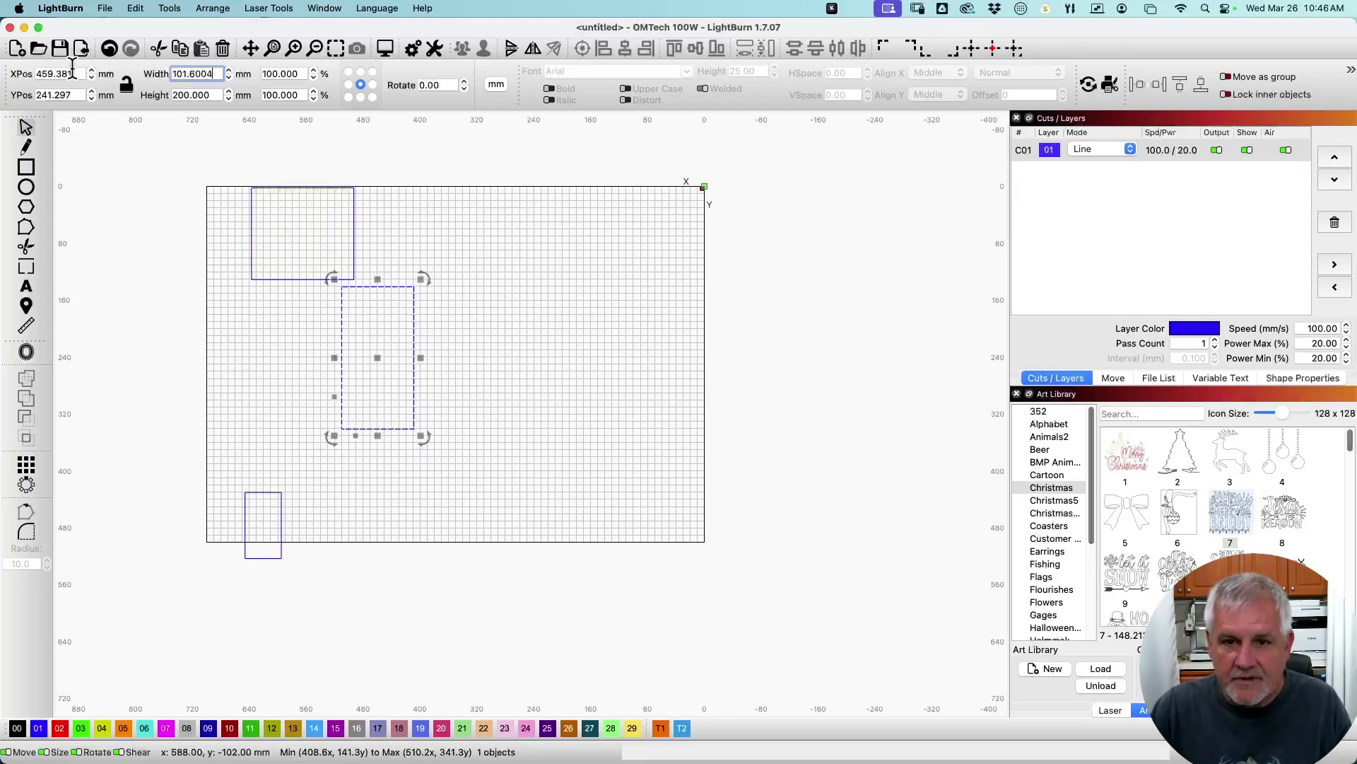
pyautogui.press('Return')
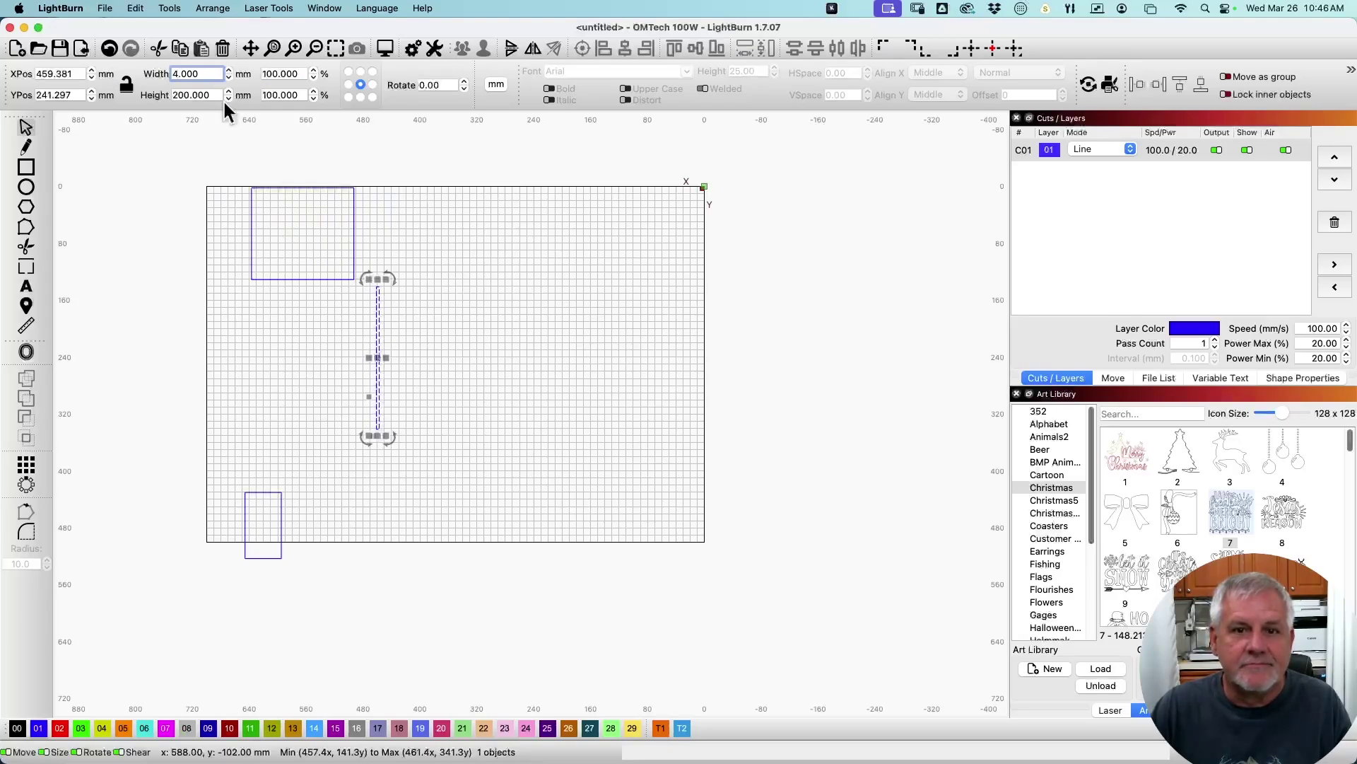
# Set the rectangle's width to 200 mm.
pyautogui.moveTo(210, 76); pyautogui.dragTo(72, 66)
pyautogui.write('200')
pyautogui.press('Return')
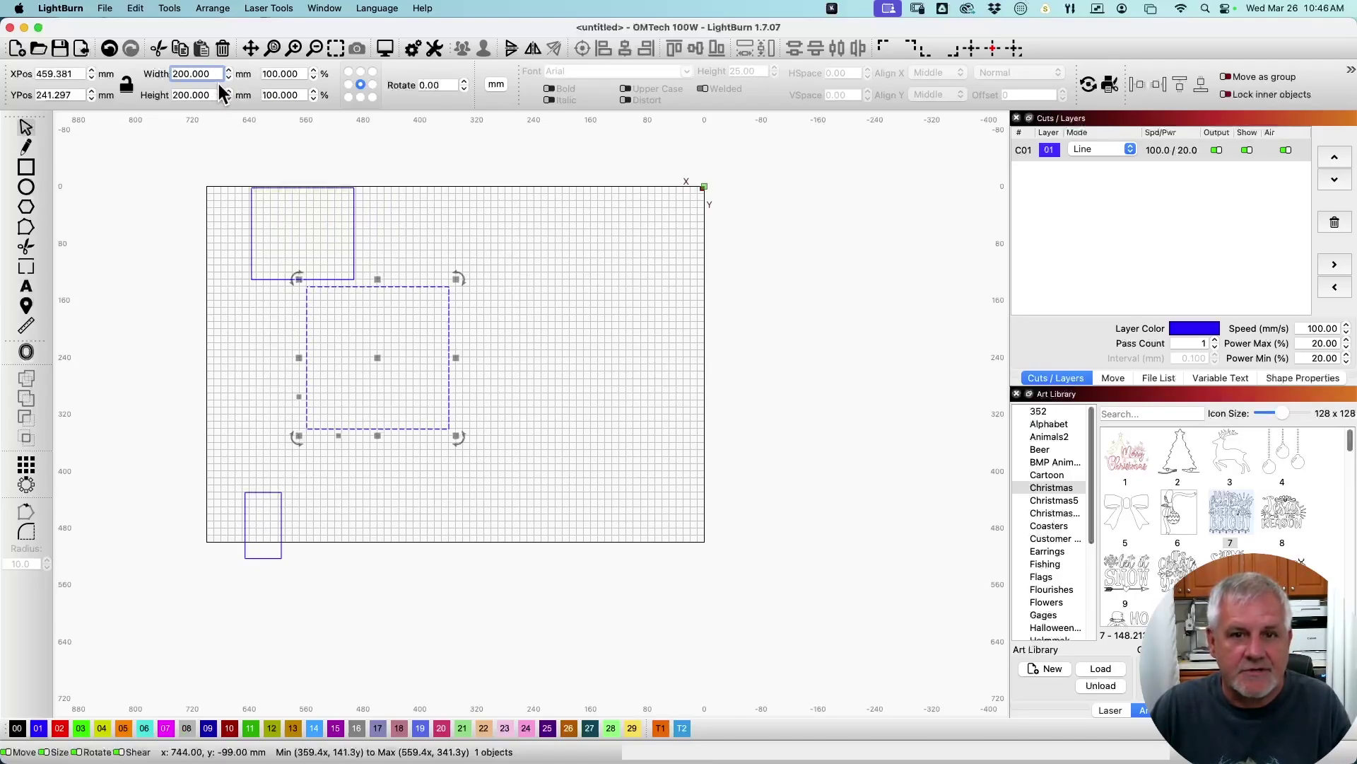
# Set the rectangle's width to one foot, entered as 1', and undo the change.
pyautogui.moveTo(217, 73); pyautogui.dragTo(35, 65)
pyautogui.write("1'")
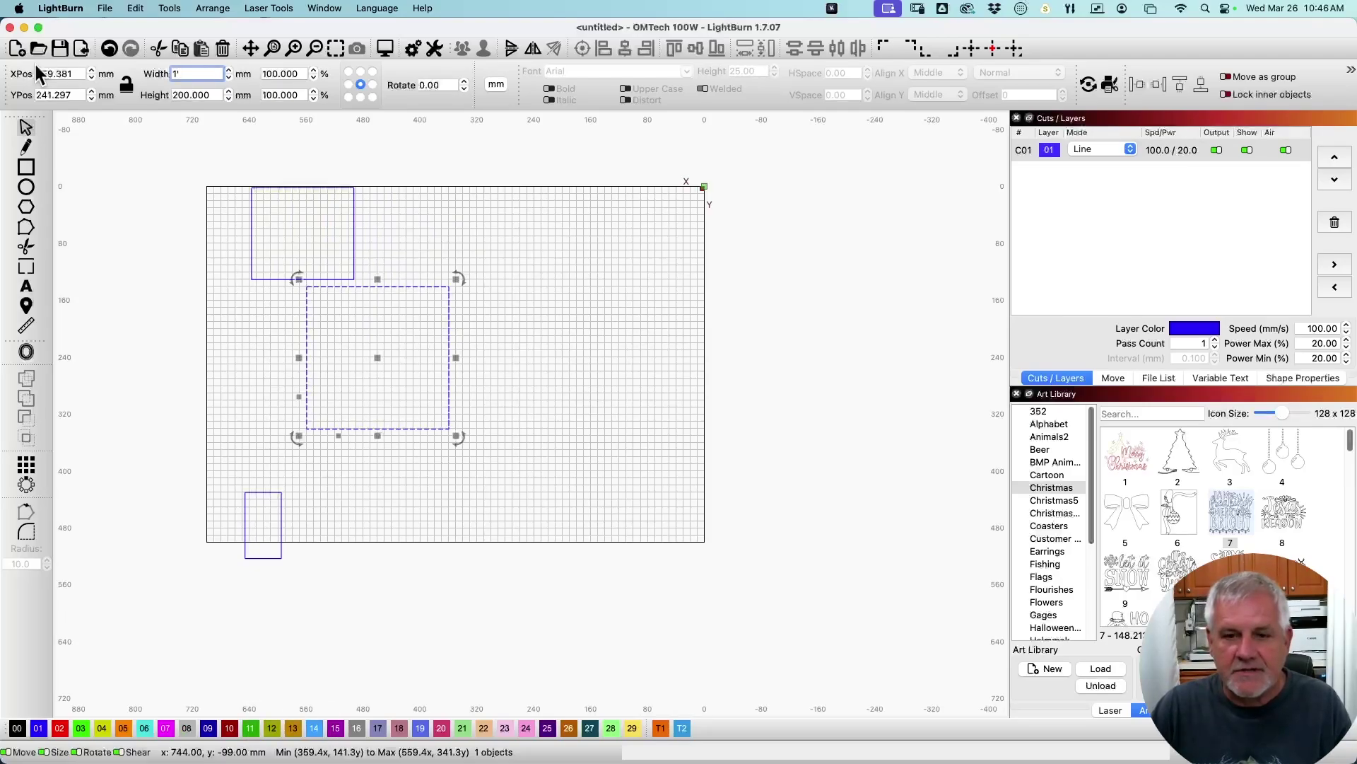
pyautogui.press('Return')
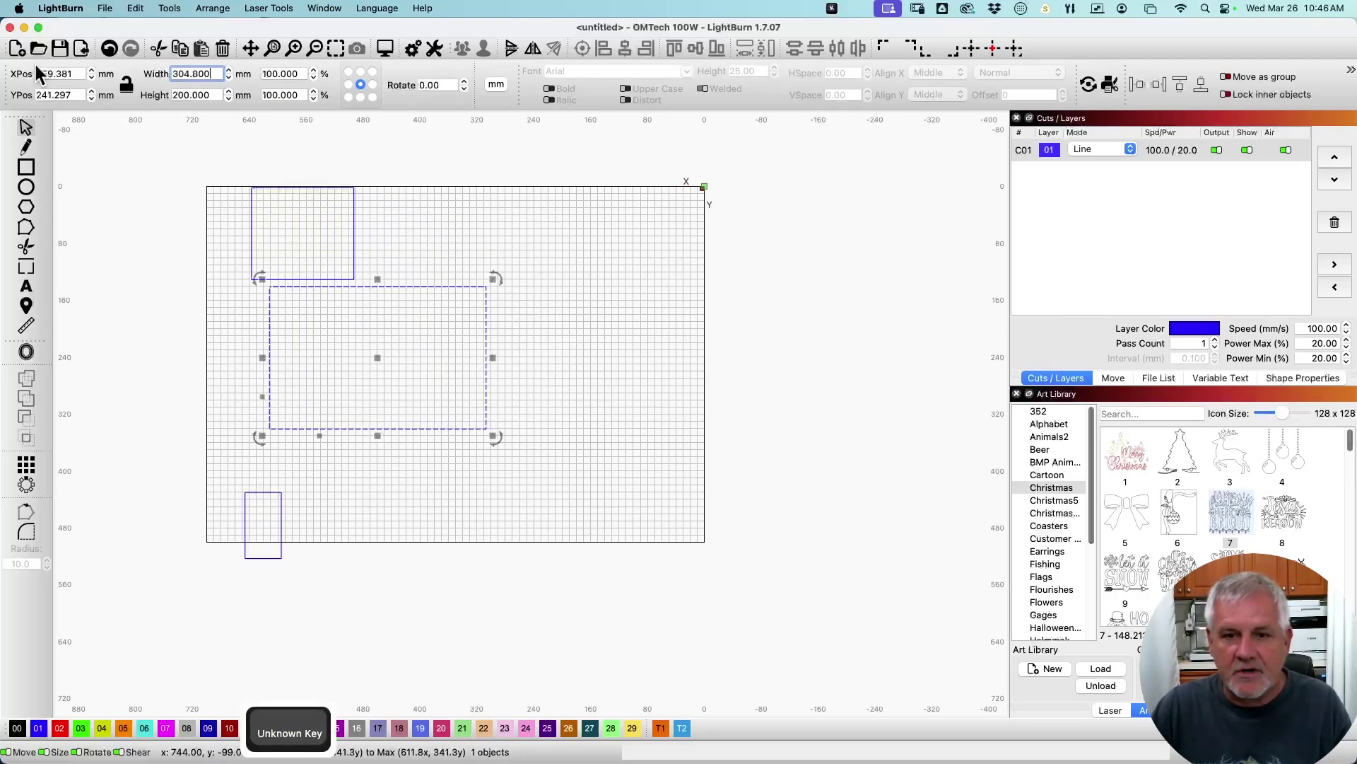
pyautogui.press('super+z')
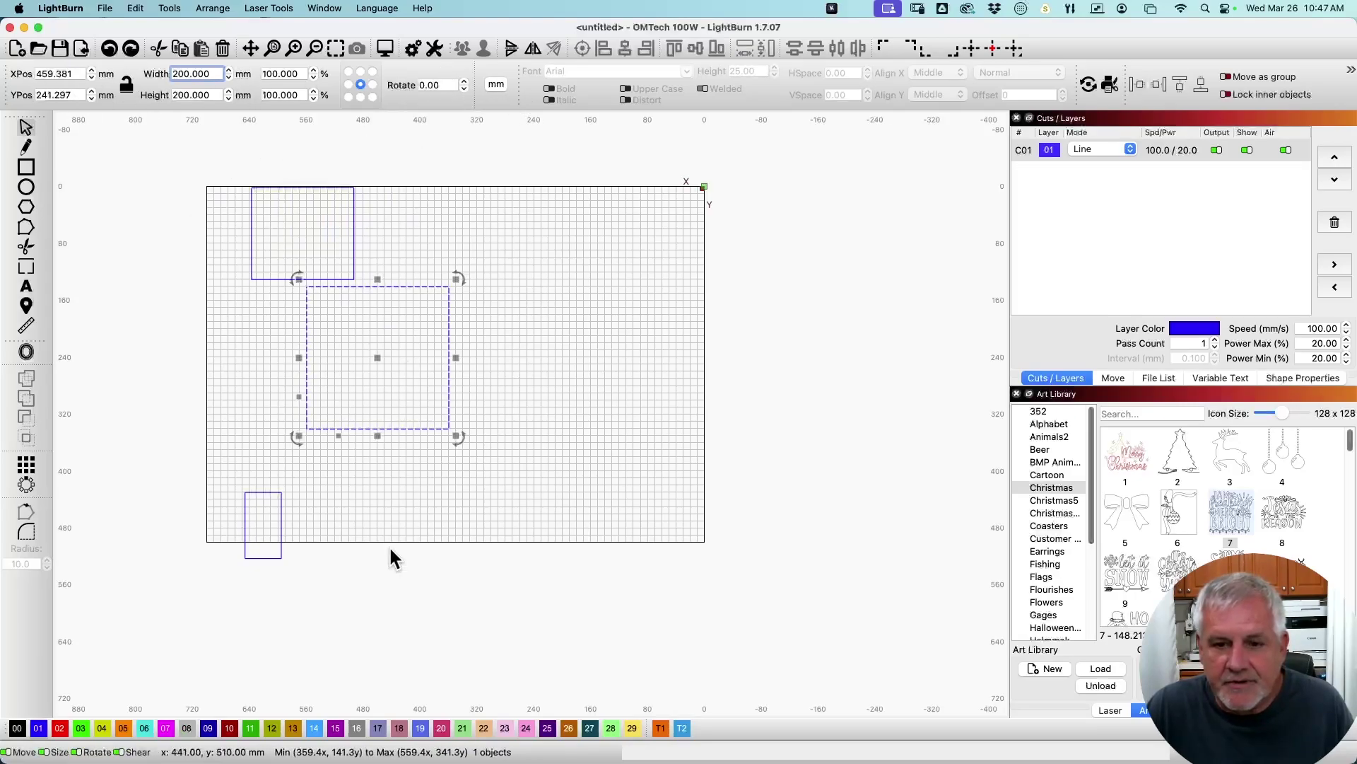
# Select all three rectangles in the workspace and delete them.
pyautogui.moveTo(158, 157); pyautogui.dragTo(497, 590)
pyautogui.press('Delete')
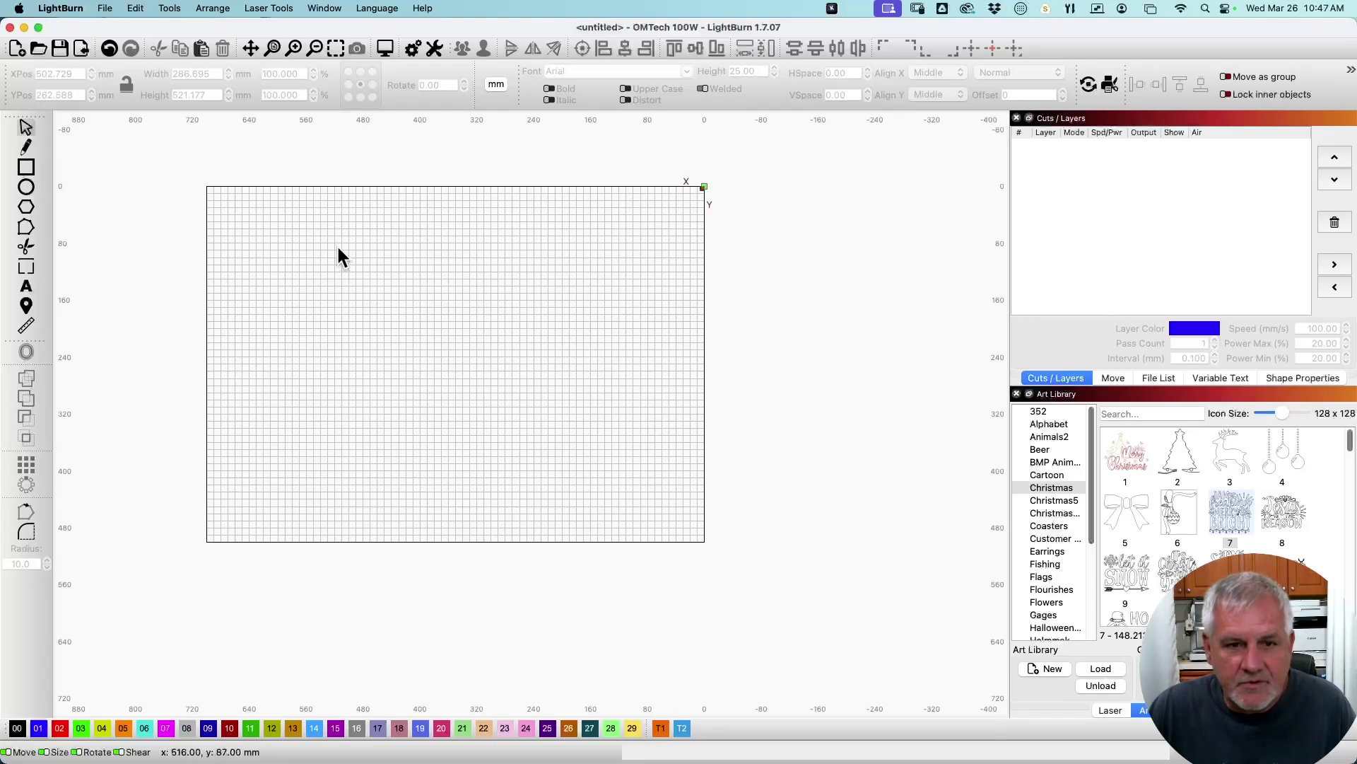
# Draw three connected straight segments with the Draw Lines tool, zigzagging from the workspace's upper left toward its right edge.
pyautogui.click(26, 147)
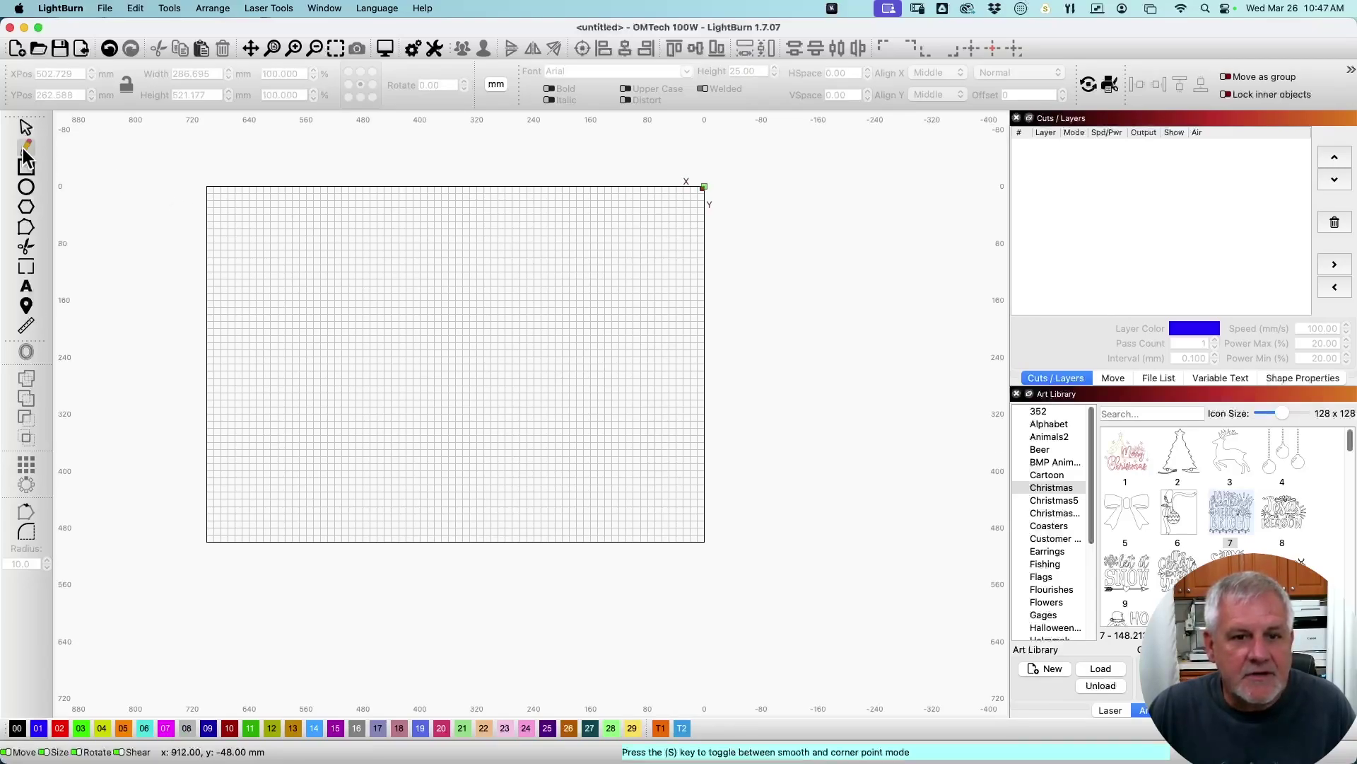
pyautogui.click(255, 232)
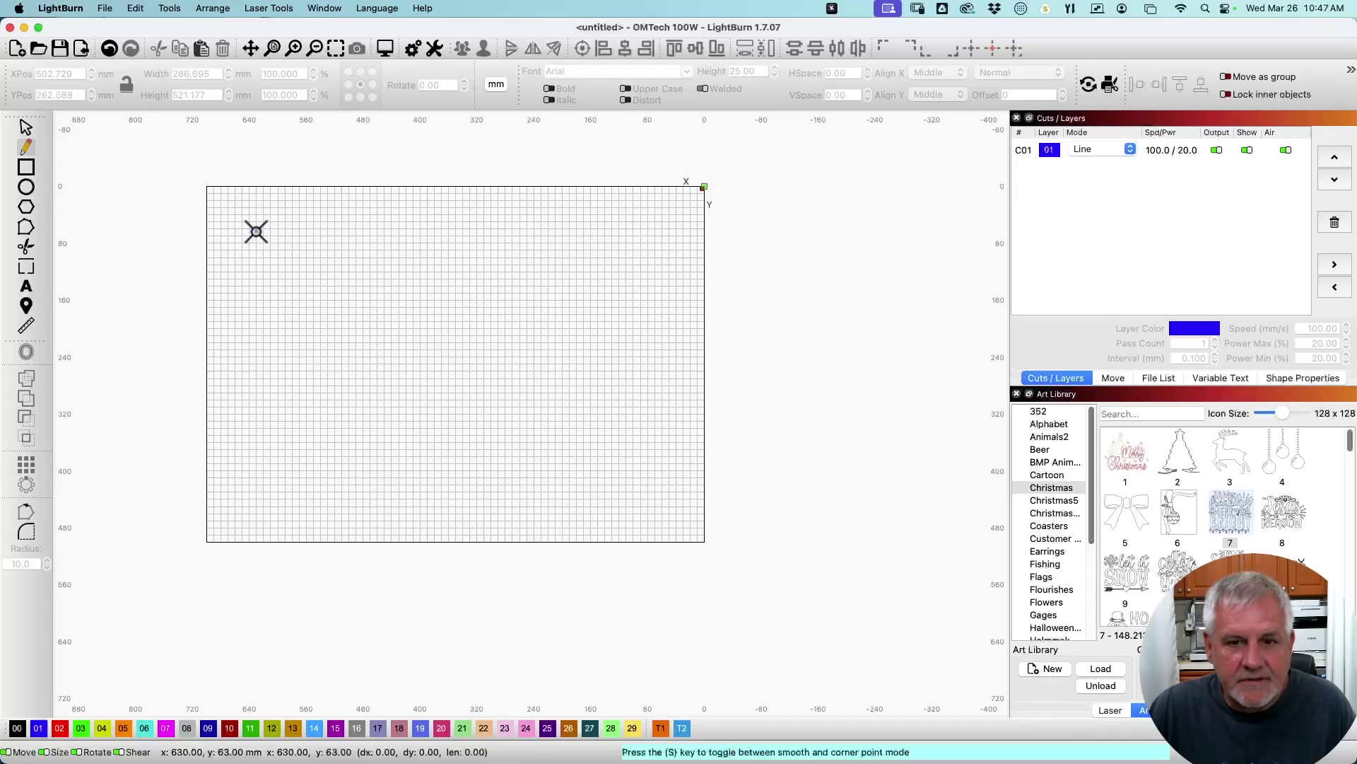
pyautogui.click(498, 225)
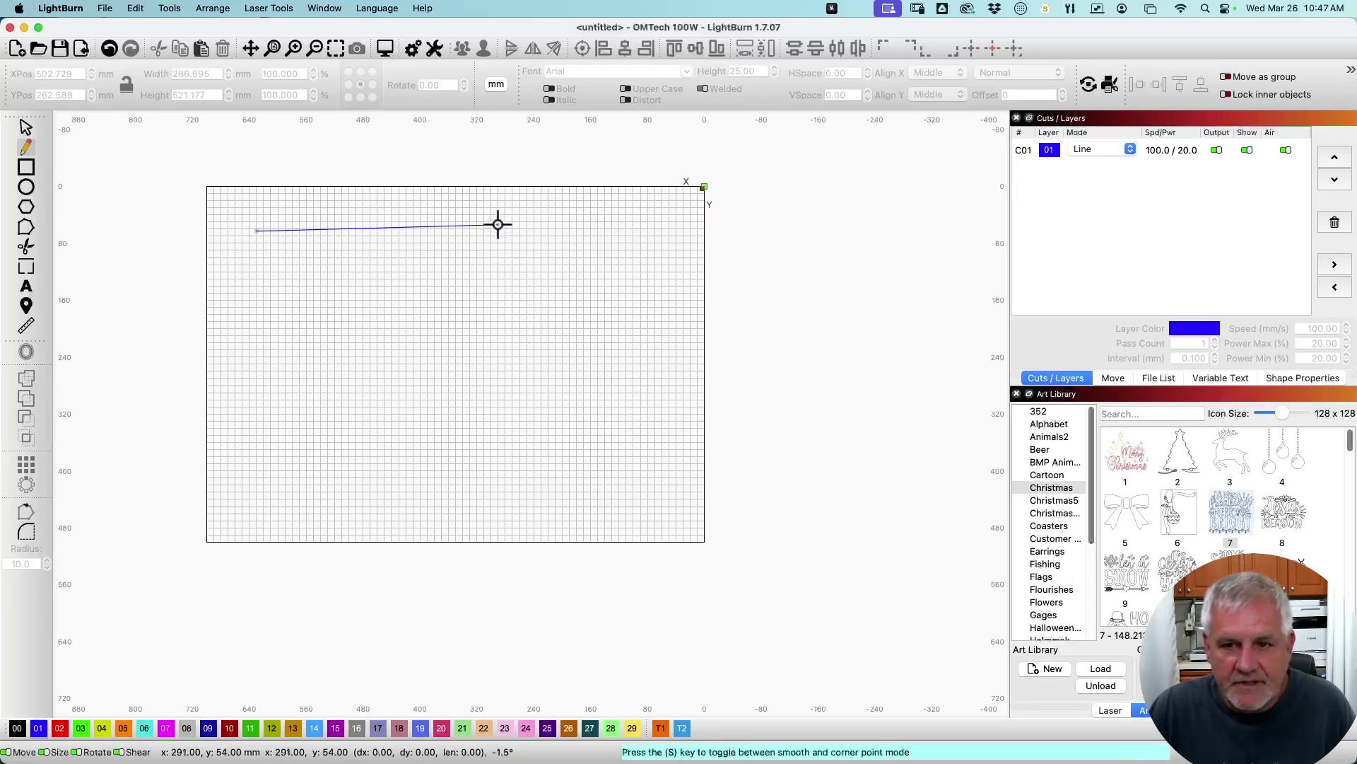
pyautogui.click(489, 320)
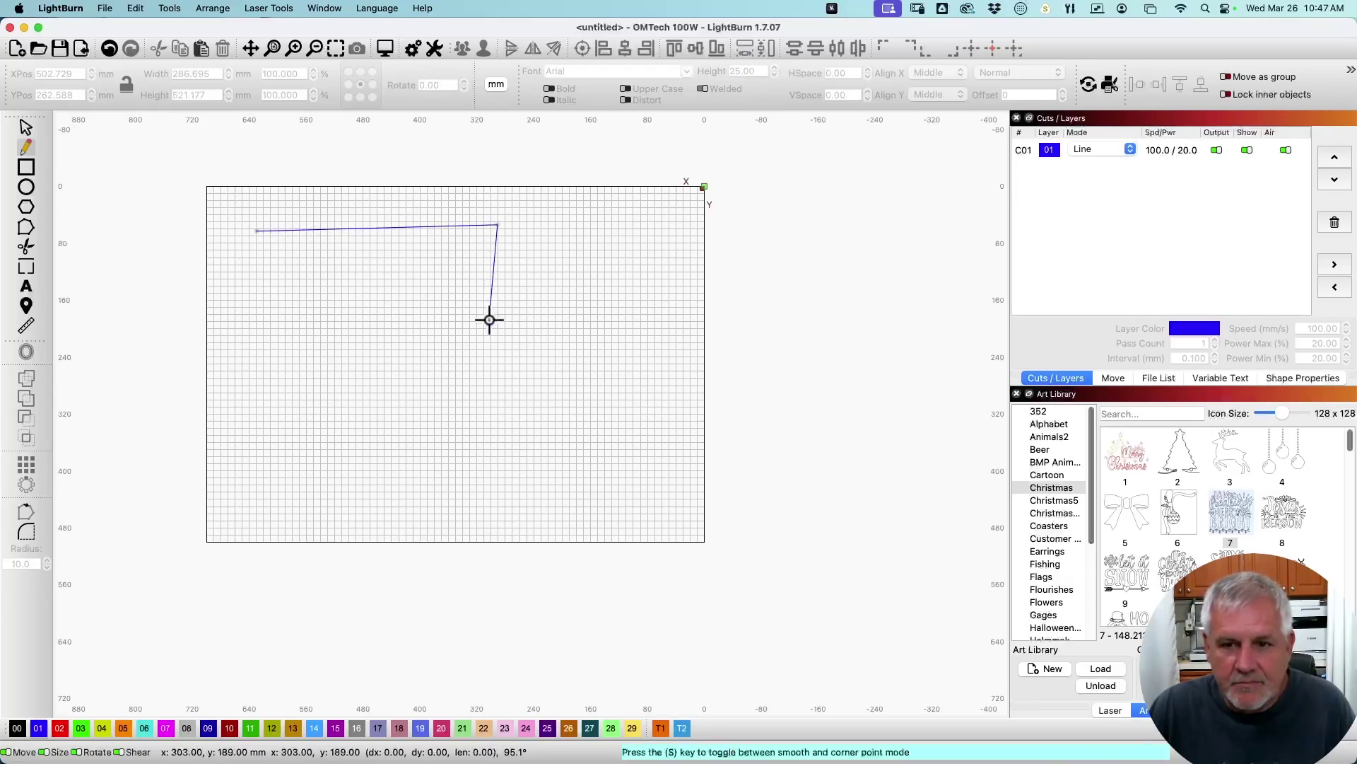
pyautogui.click(615, 357)
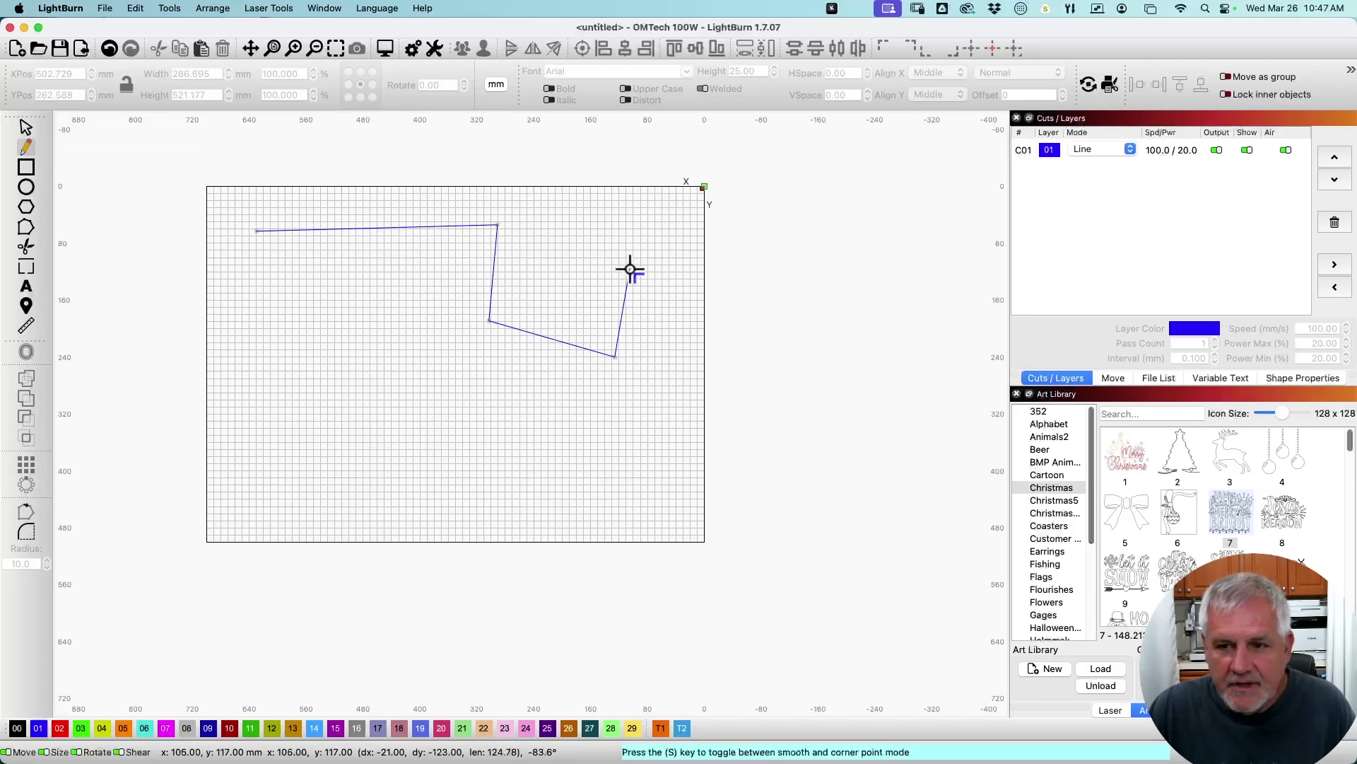
# Continue the path with smooth curves winding back across the workspace, making it about 651 by 423 mm overall, and end it.
pyautogui.moveTo(630, 270); pyautogui.dragTo(692, 287)
pyautogui.moveTo(698, 345); pyautogui.dragTo(706, 363)
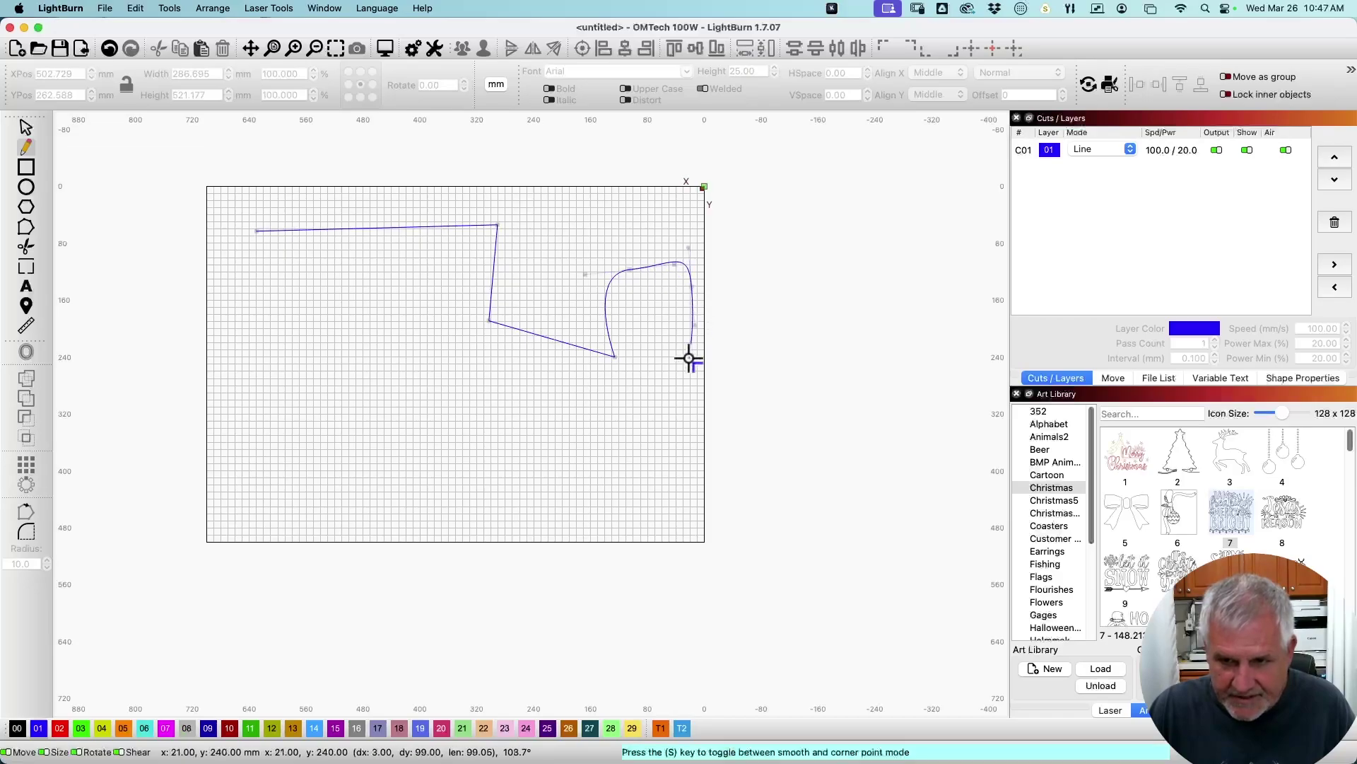
pyautogui.moveTo(612, 429); pyautogui.dragTo(592, 429)
pyautogui.moveTo(488, 399); pyautogui.dragTo(352, 425)
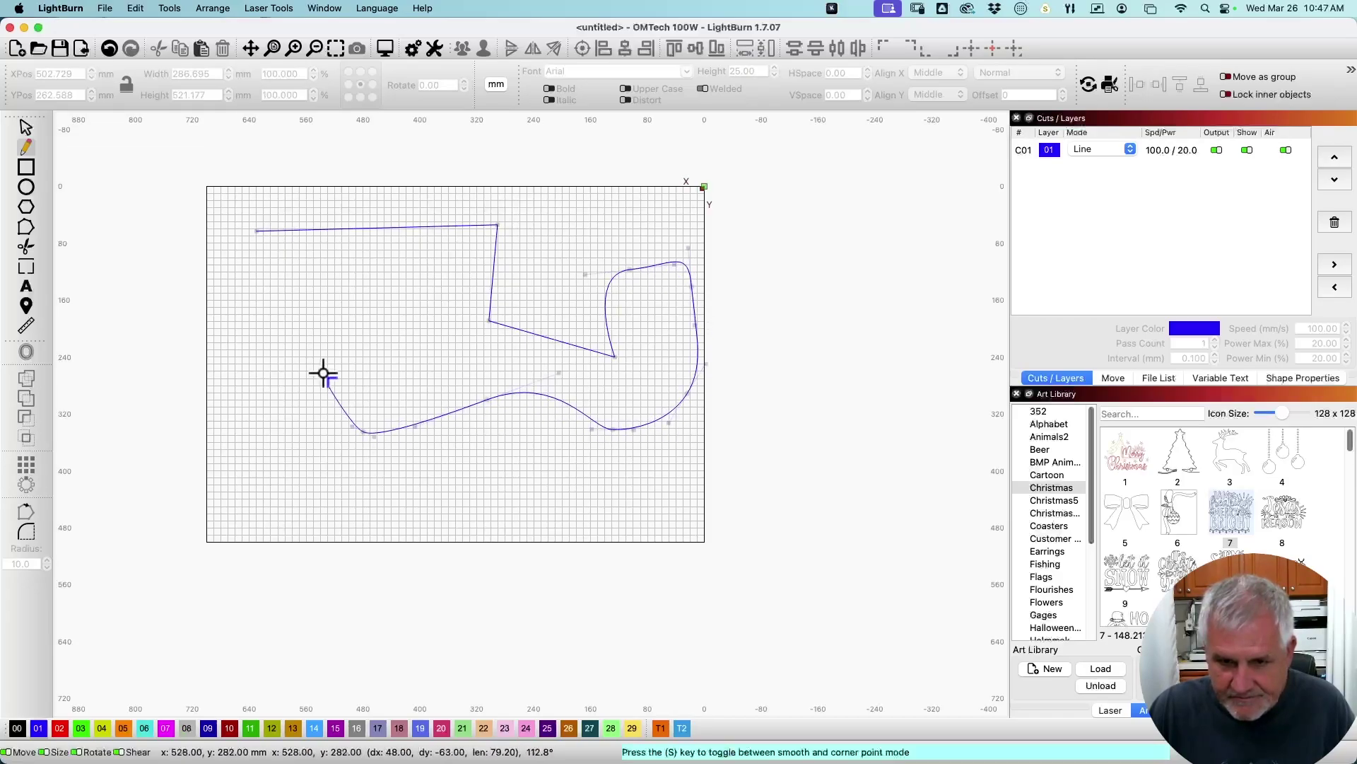
pyautogui.moveTo(319, 340); pyautogui.dragTo(330, 497)
pyautogui.moveTo(417, 486); pyautogui.dragTo(440, 522)
pyautogui.moveTo(538, 517); pyautogui.dragTo(549, 474)
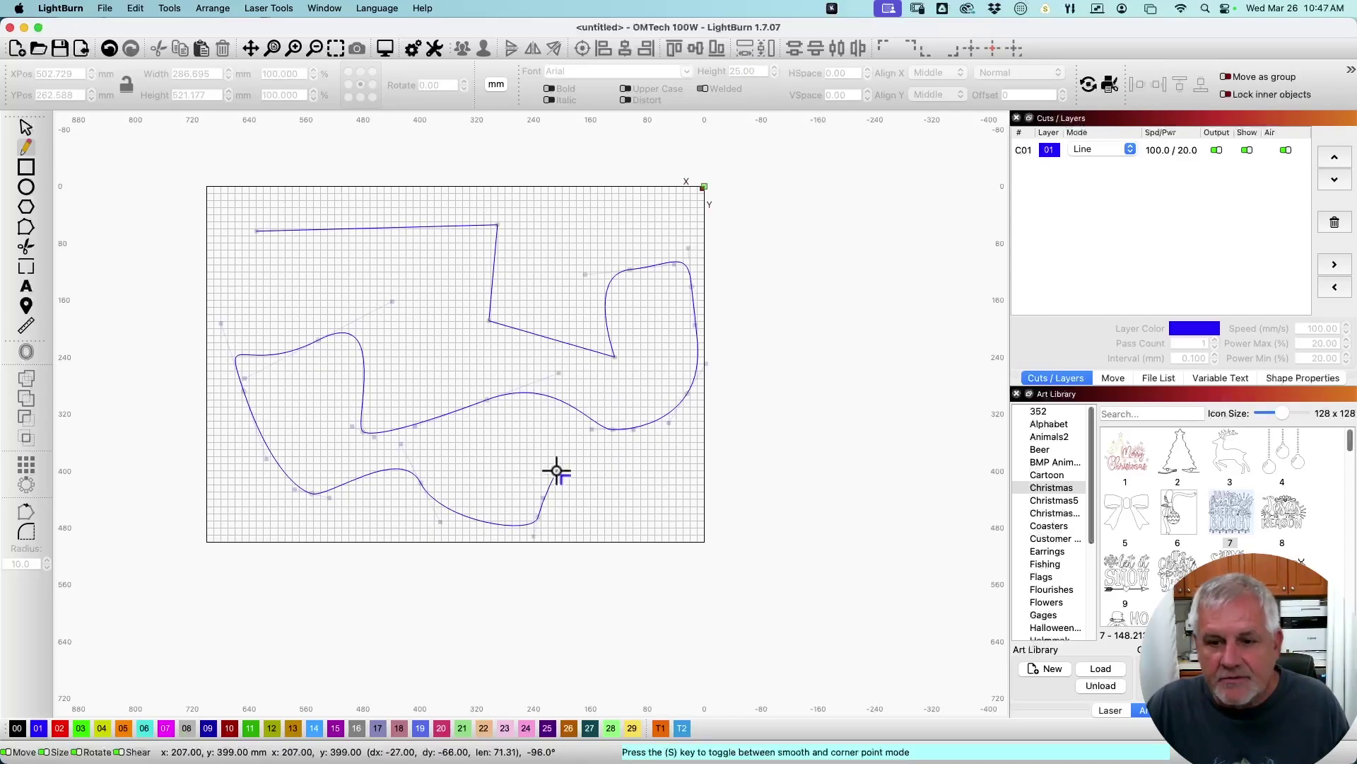
pyautogui.press('Escape')
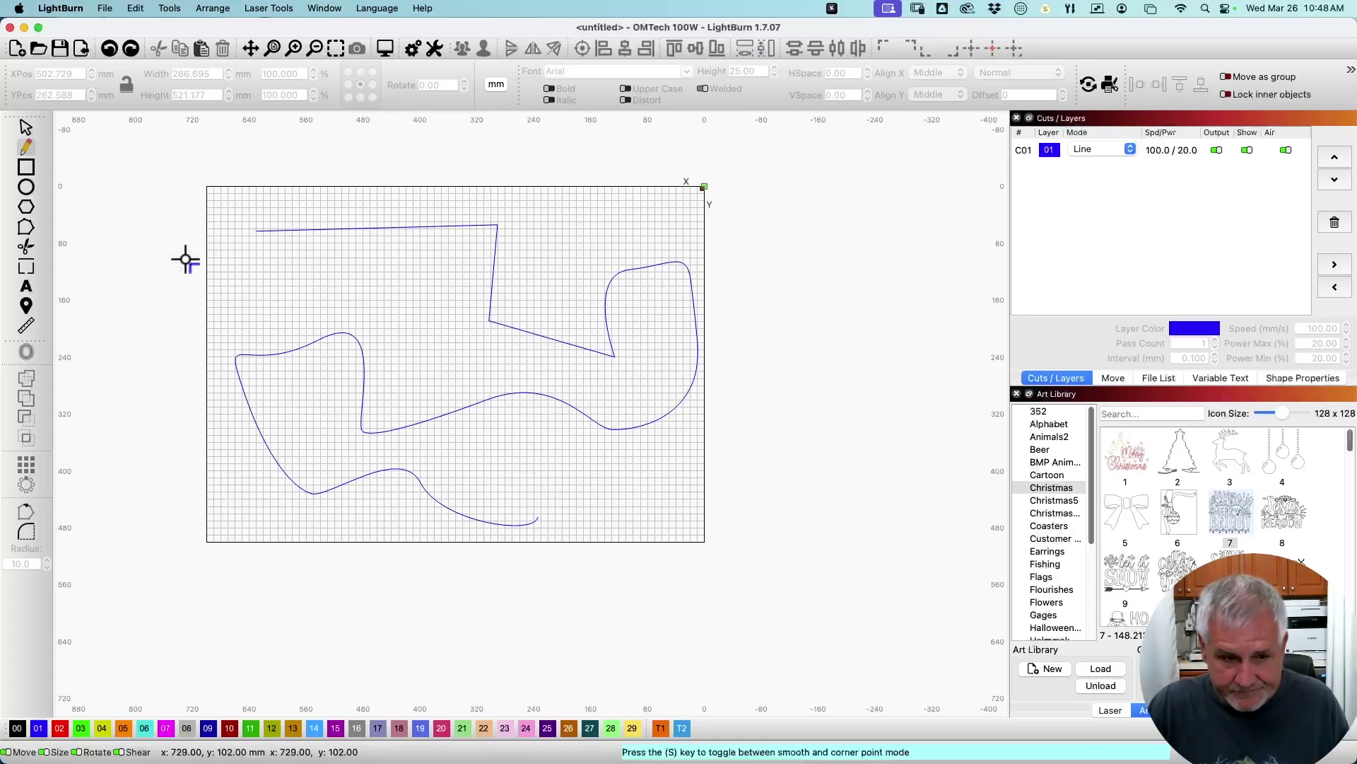
pyautogui.press('Escape')
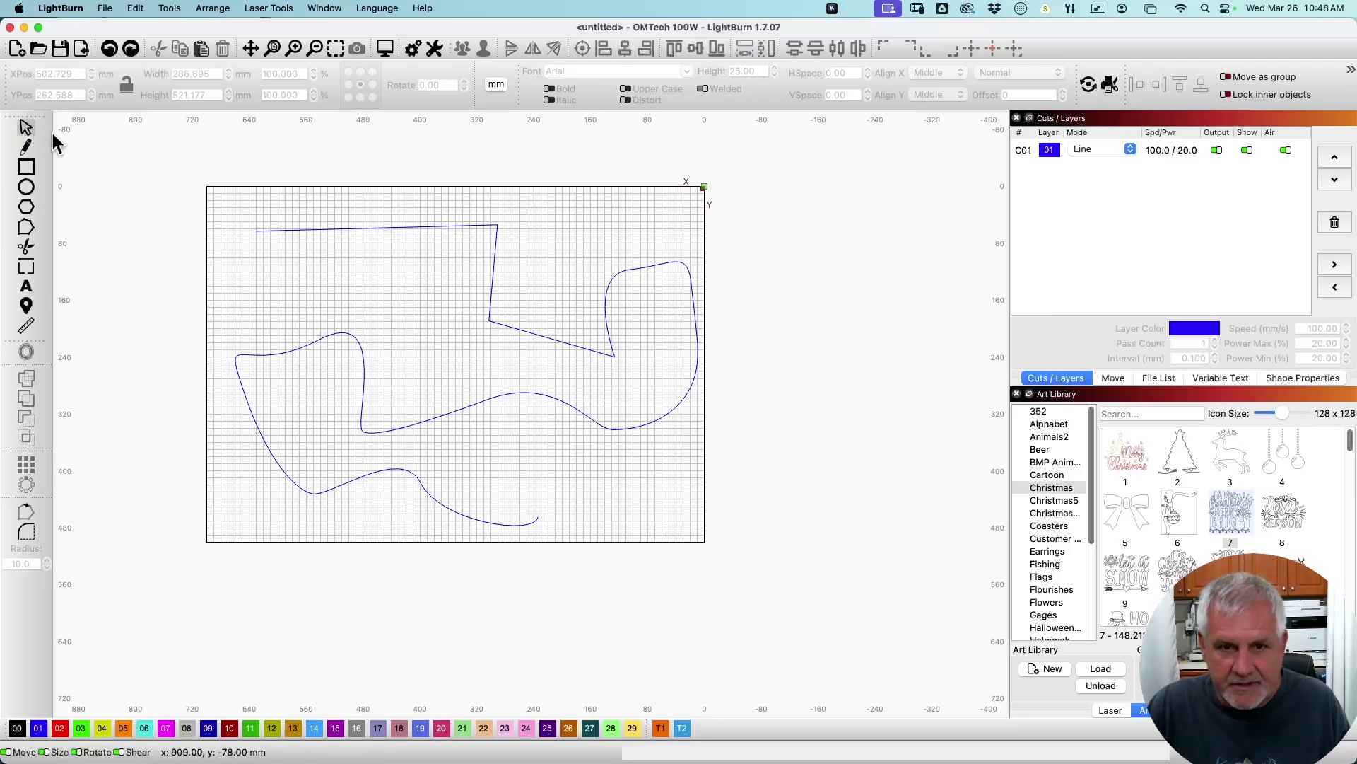
# Shift the whole line-and-curve path slightly across the workspace as one object, and delete it.
pyautogui.click(350, 228)
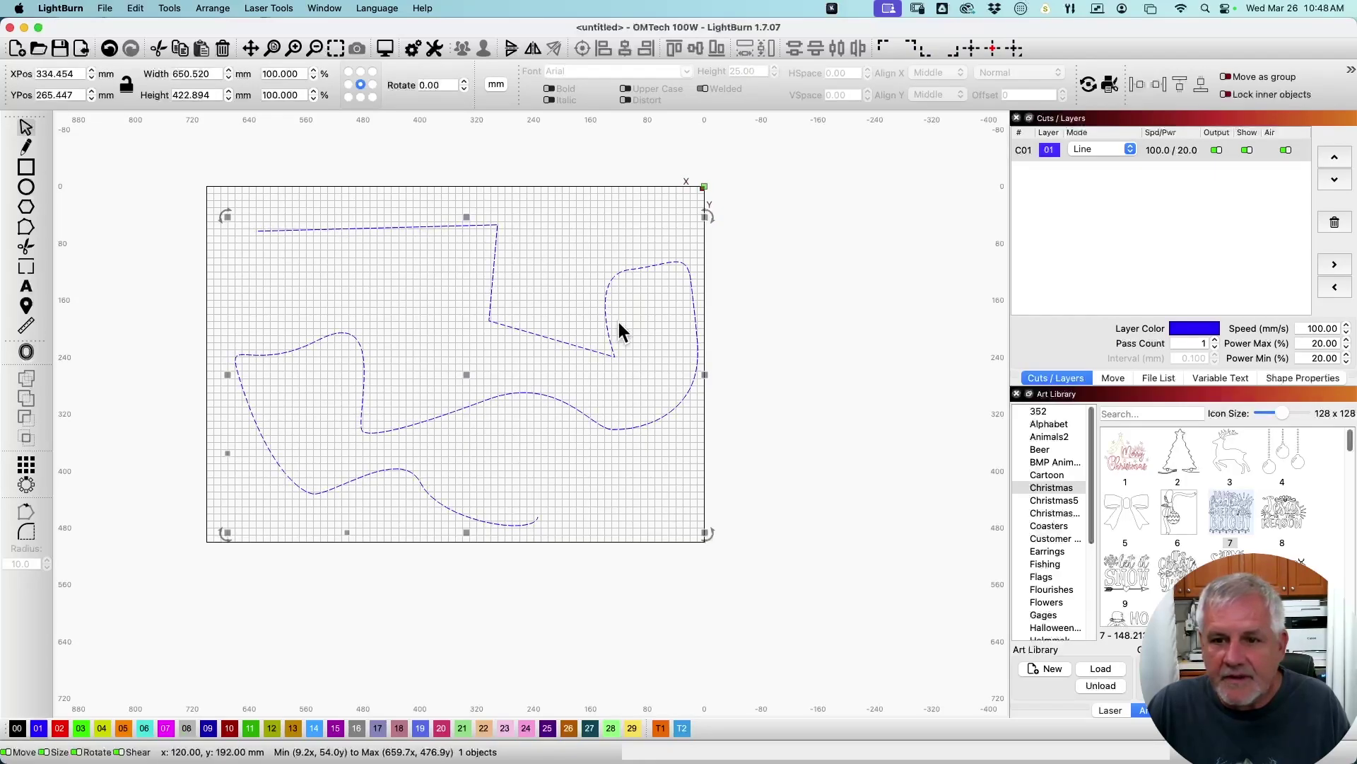
pyautogui.moveTo(462, 376)
pyautogui.mouseDown()
pyautogui.moveTo(473, 316)
pyautogui.moveTo(373, 397)
pyautogui.moveTo(427, 427)
pyautogui.moveTo(499, 403)
pyautogui.moveTo(470, 368)
pyautogui.mouseUp()
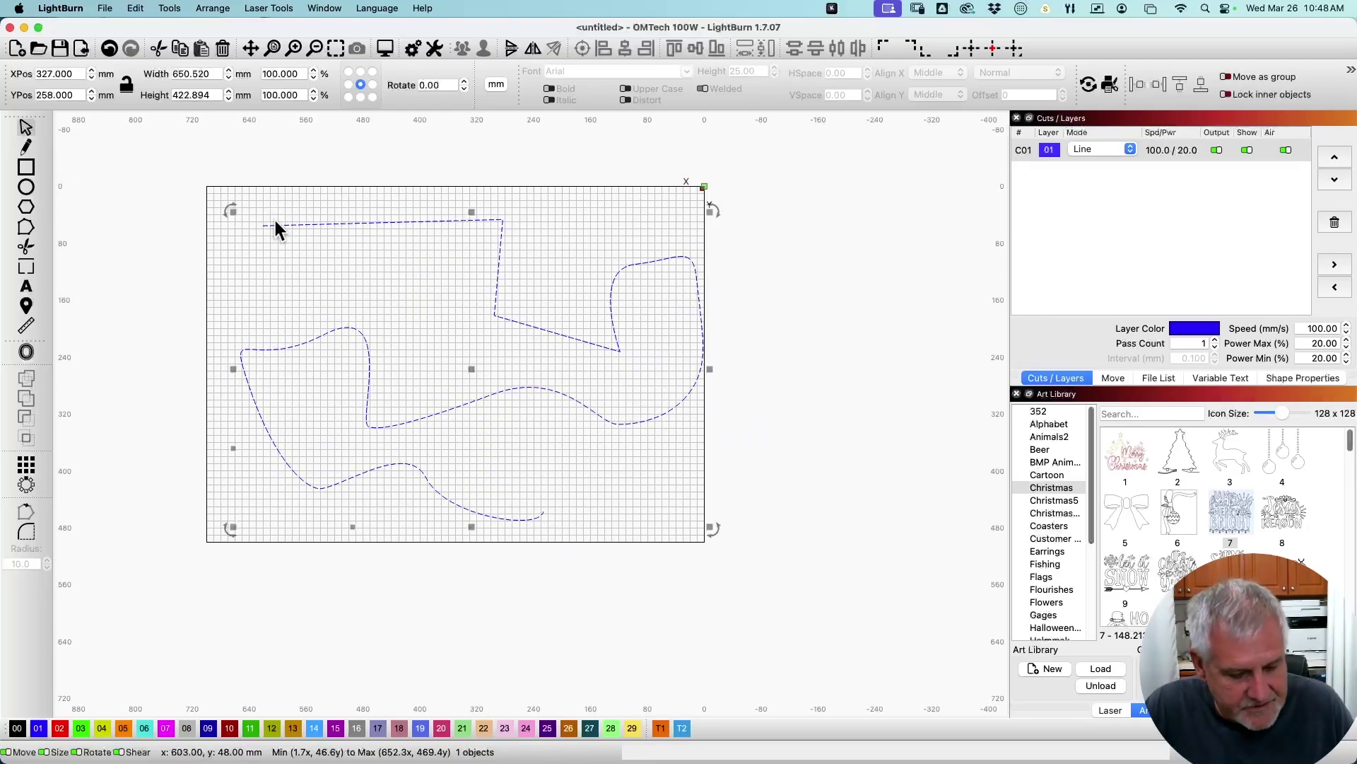
pyautogui.press('Delete')
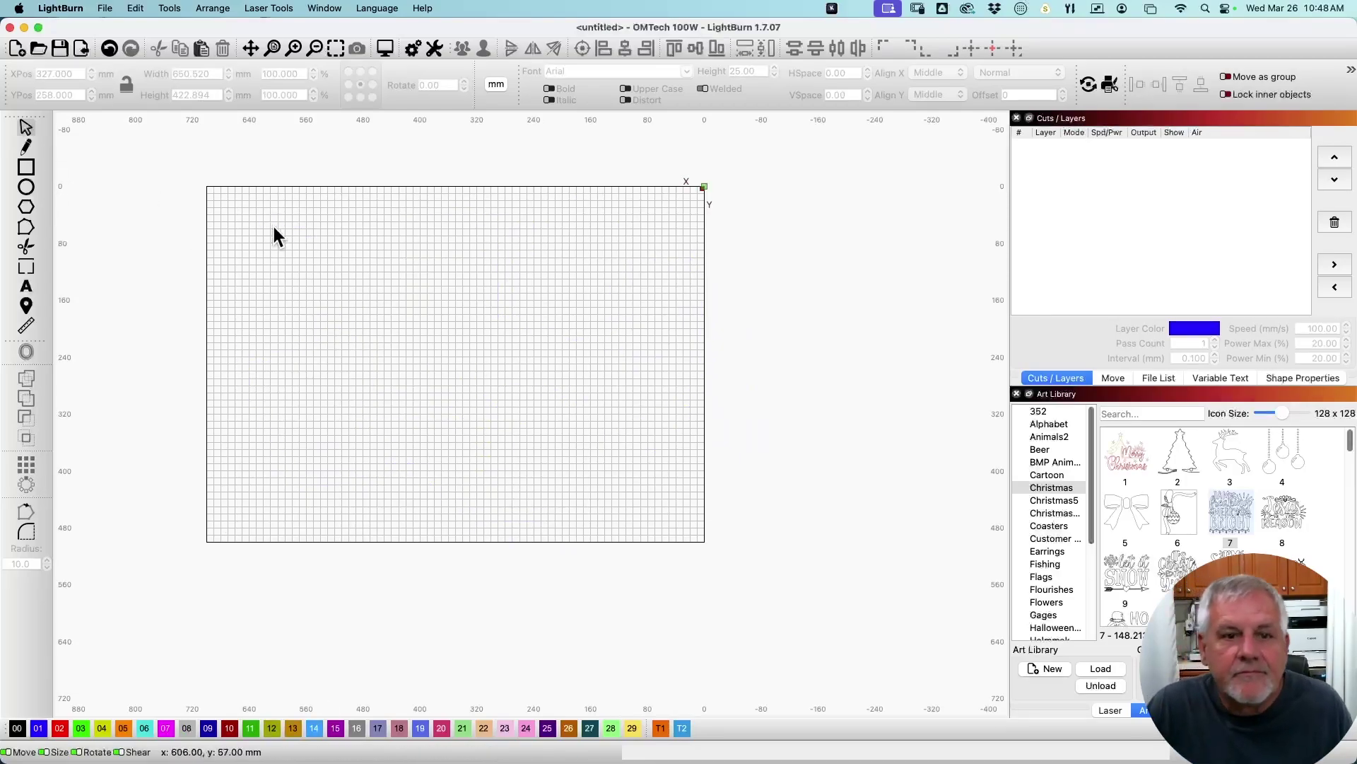
# Draw a closed rectangle about 438 by 192 mm from connected line segments constrained to horizontal and vertical.
pyautogui.click(27, 146)
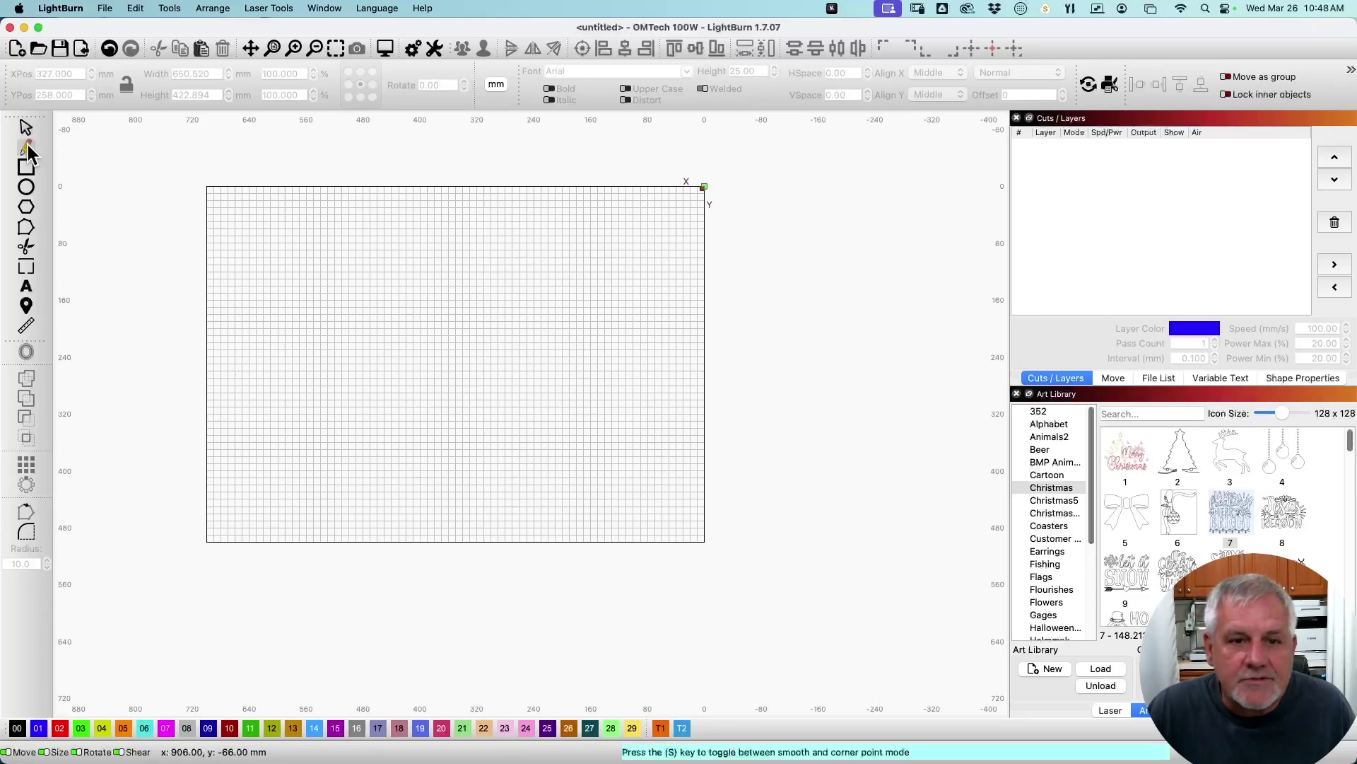
pyautogui.click(253, 247)
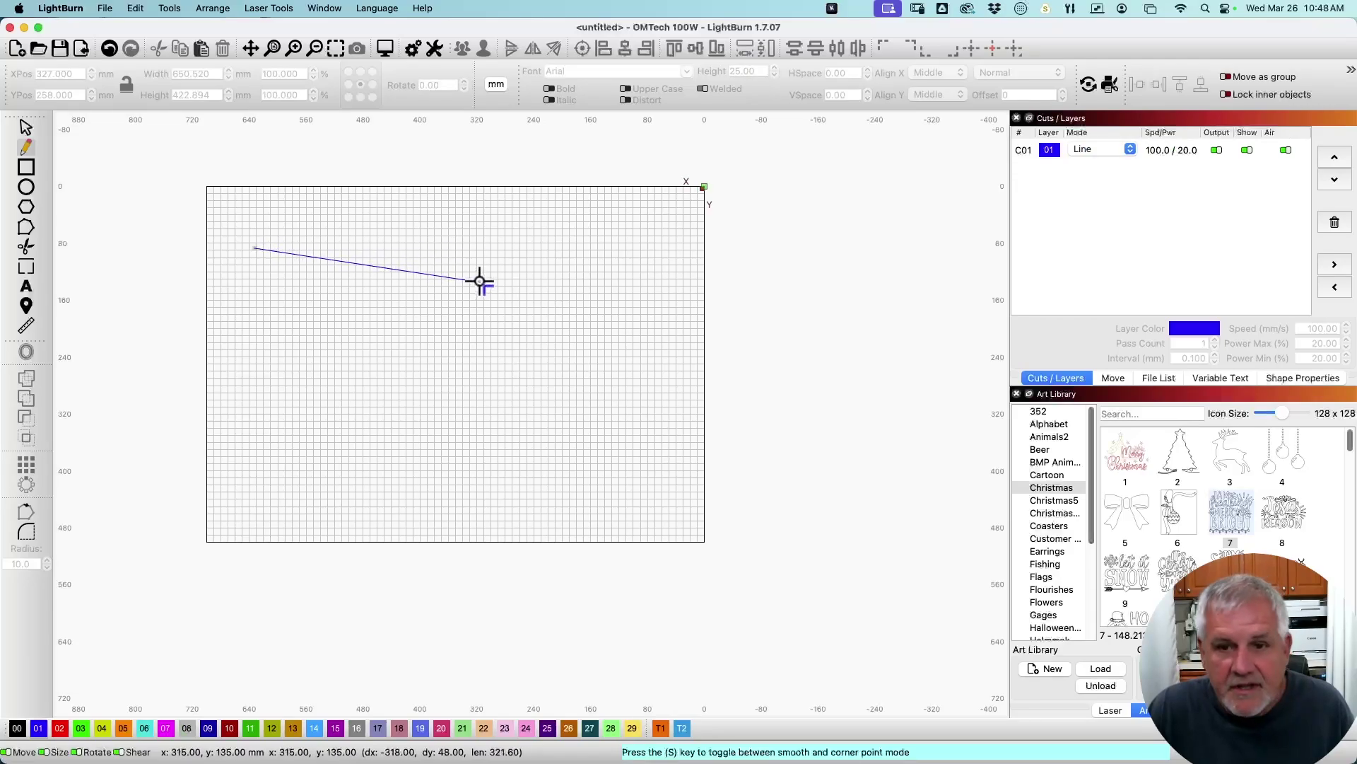
pyautogui.press('shift')
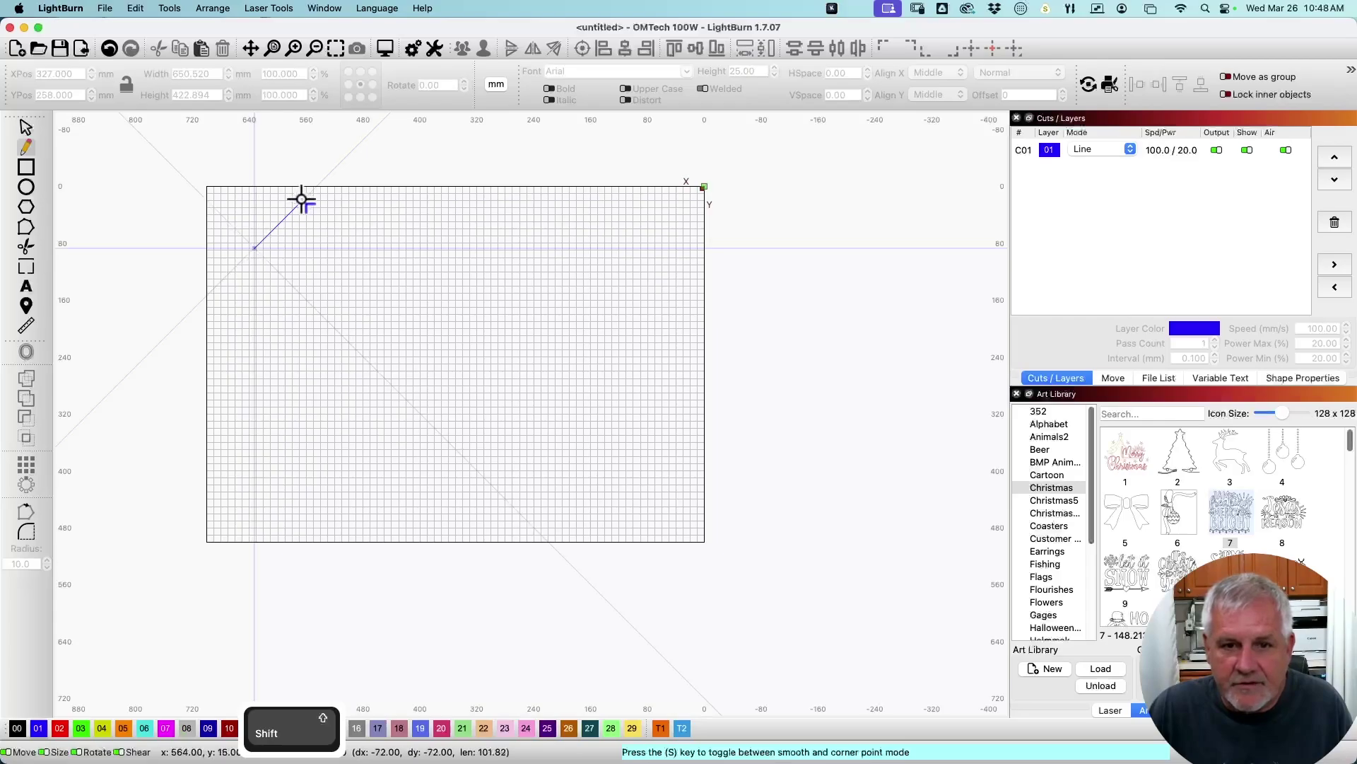
pyautogui.keyDown('shift'); pyautogui.click(550, 250); pyautogui.keyUp('shift')
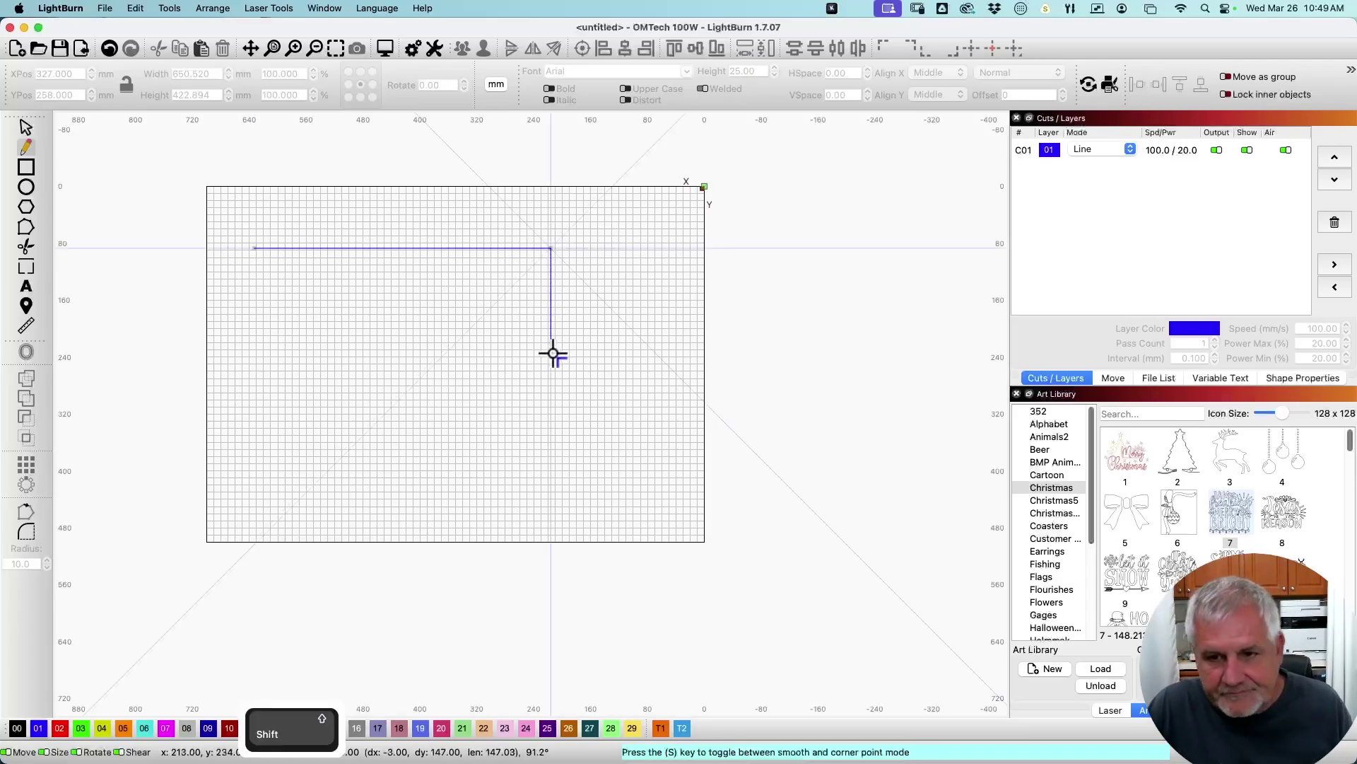
pyautogui.keyDown('shift'); pyautogui.click(552, 385); pyautogui.keyUp('shift')
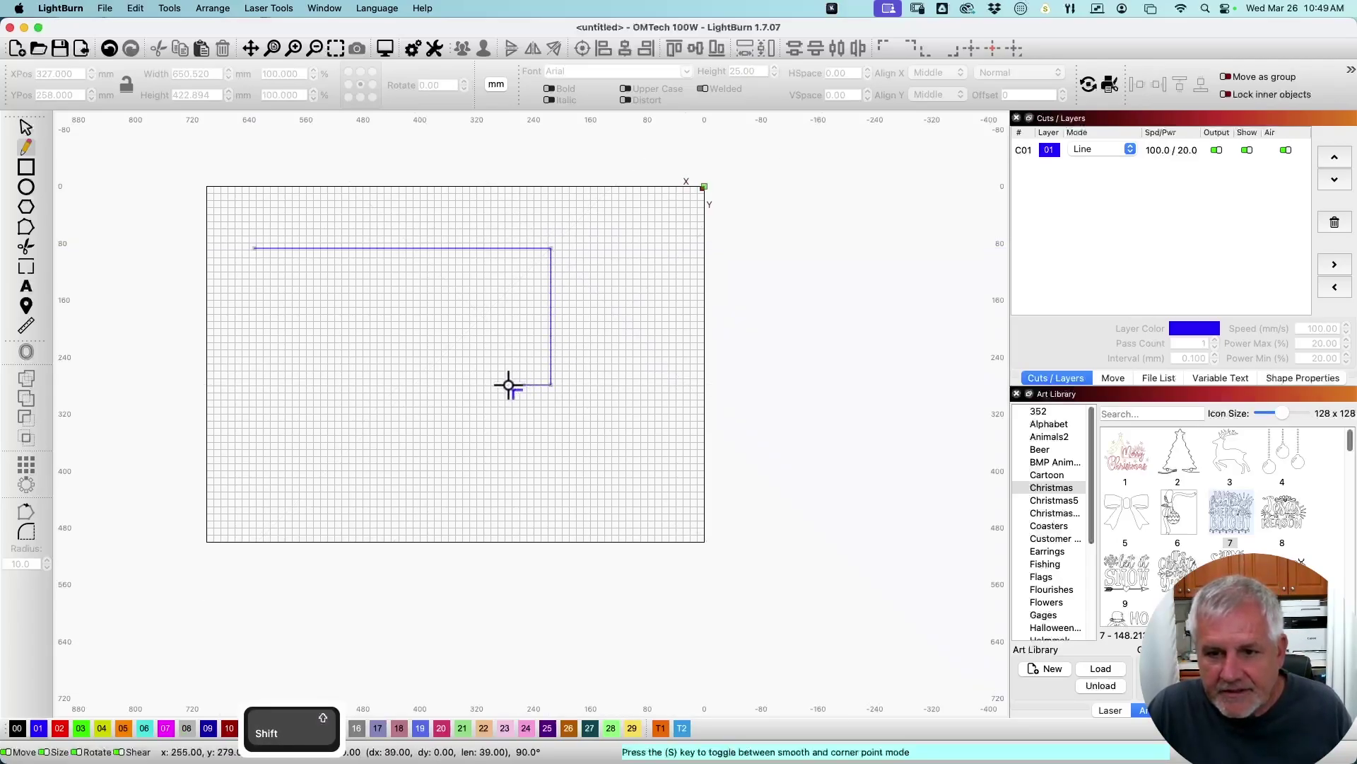
pyautogui.keyDown('shift'); pyautogui.click(240, 386); pyautogui.keyUp('shift')
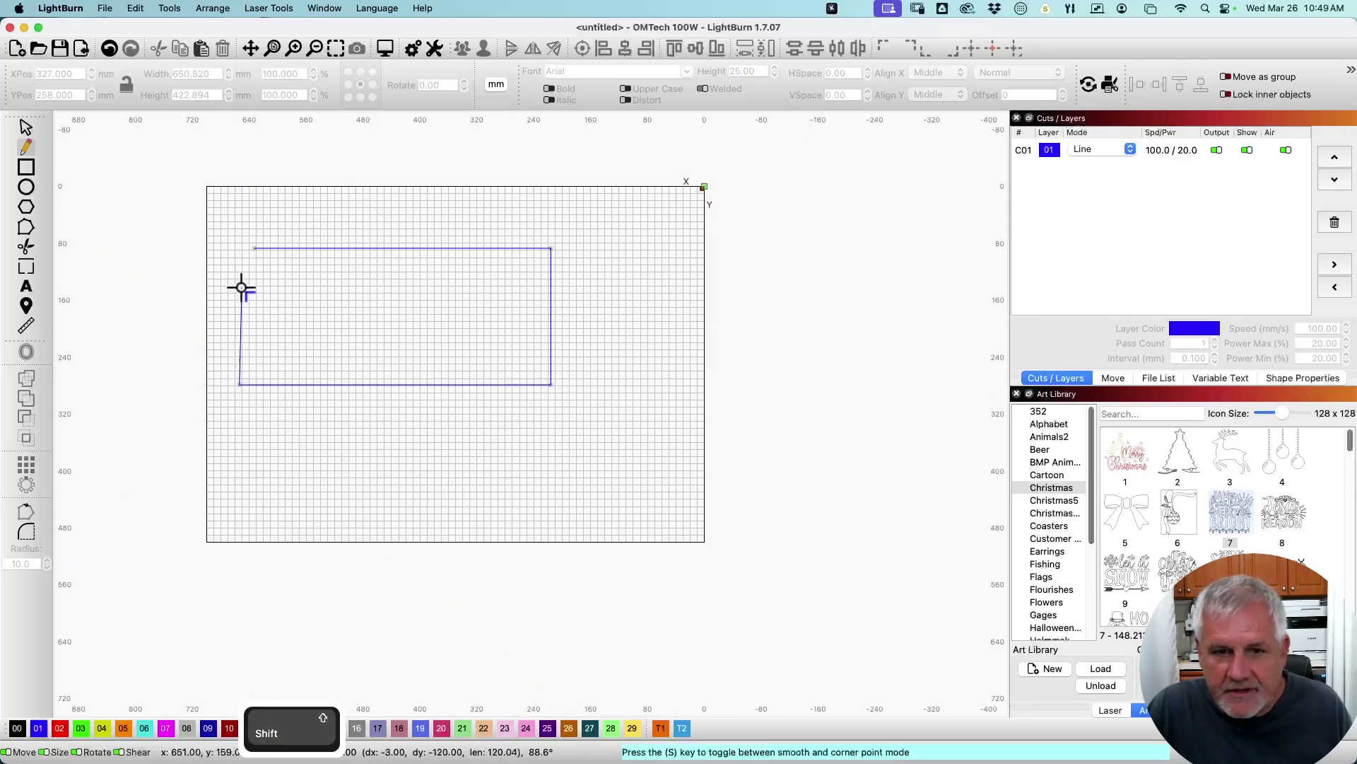
pyautogui.keyDown('shift'); pyautogui.click(241, 249); pyautogui.keyUp('shift')
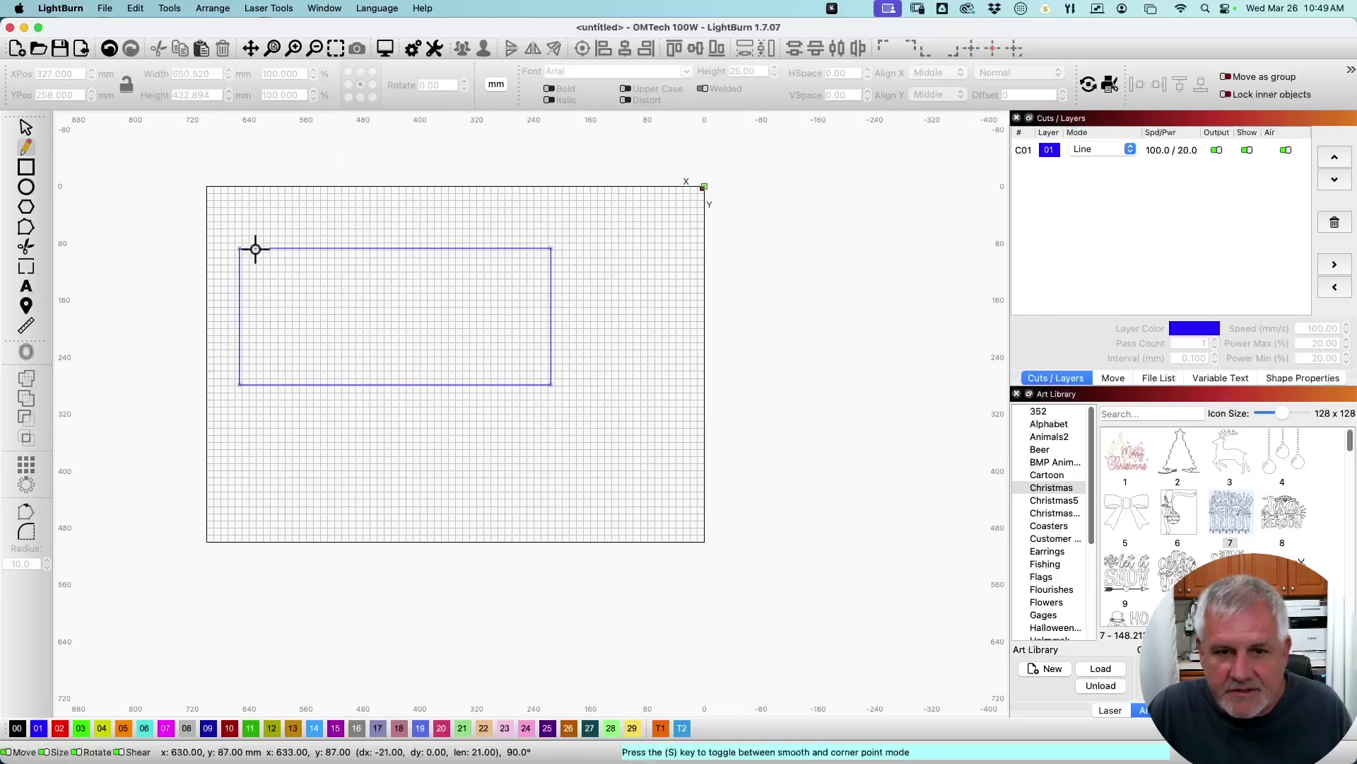
pyautogui.press('Escape')
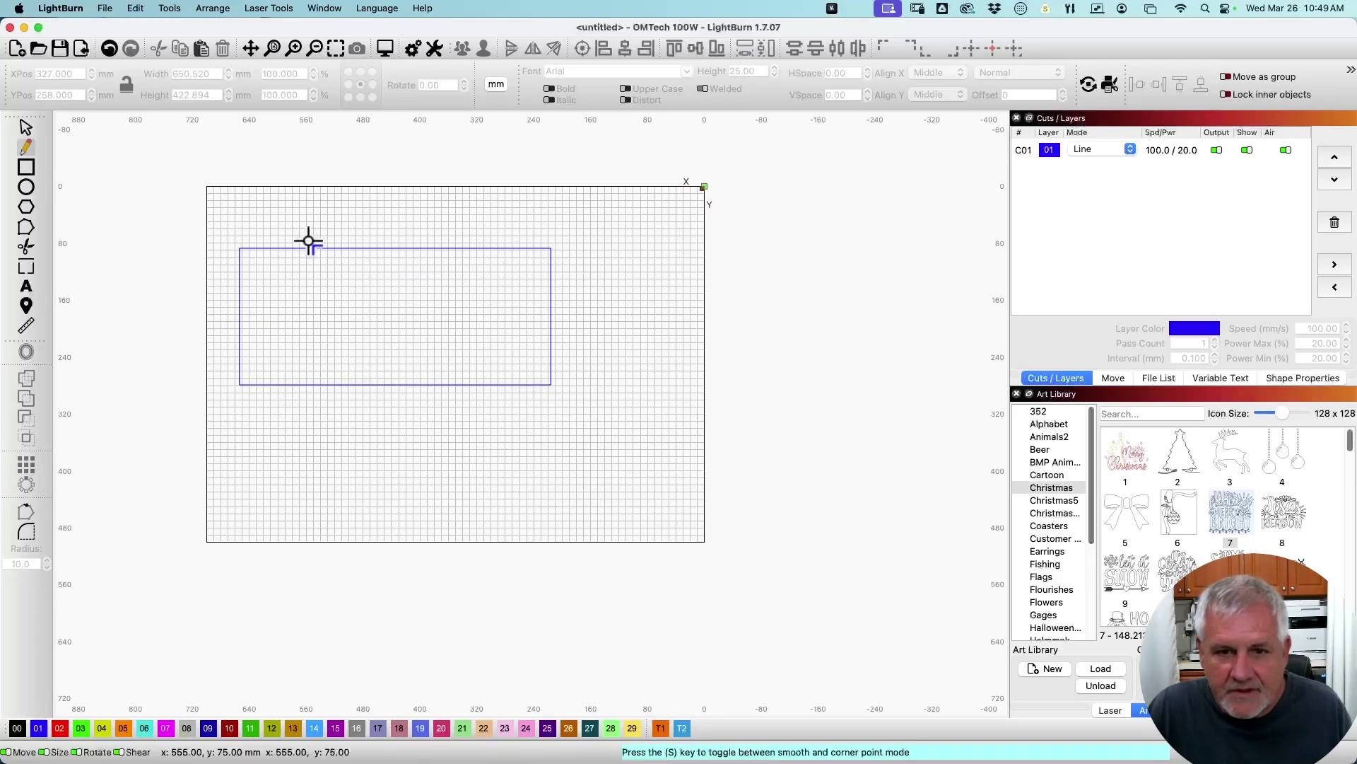
# Try moving the line-drawn rectangle as one object, undo the move, and delete the rectangle.
pyautogui.click(25, 128)
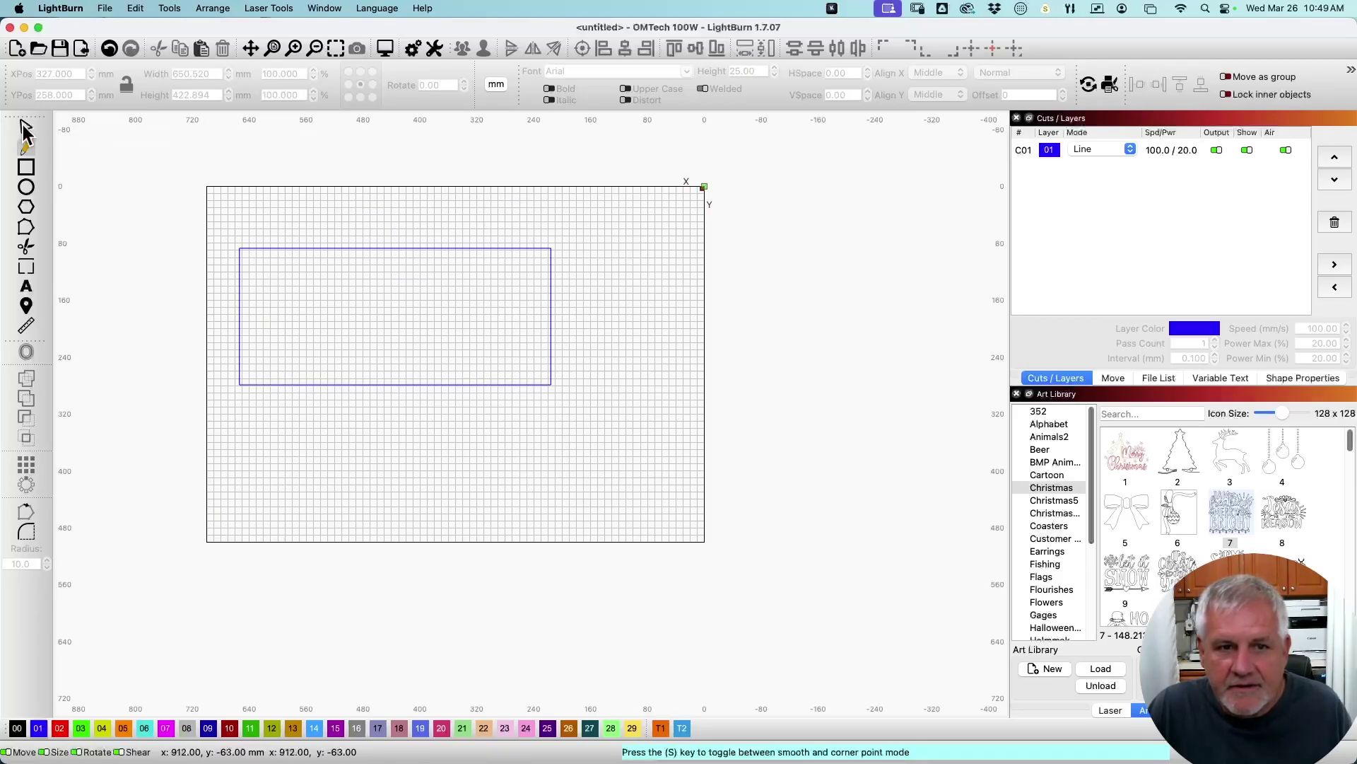
pyautogui.click(287, 247)
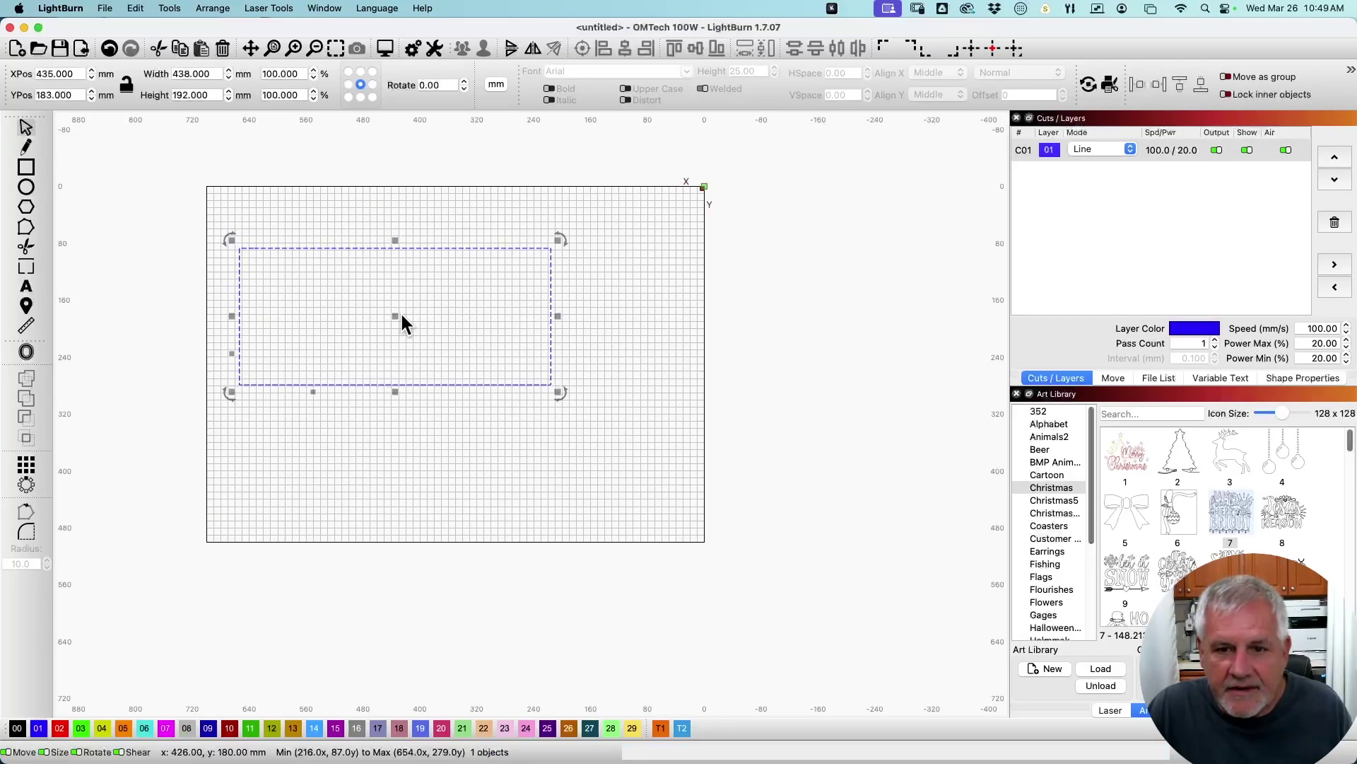
pyautogui.moveTo(397, 315); pyautogui.dragTo(459, 322)
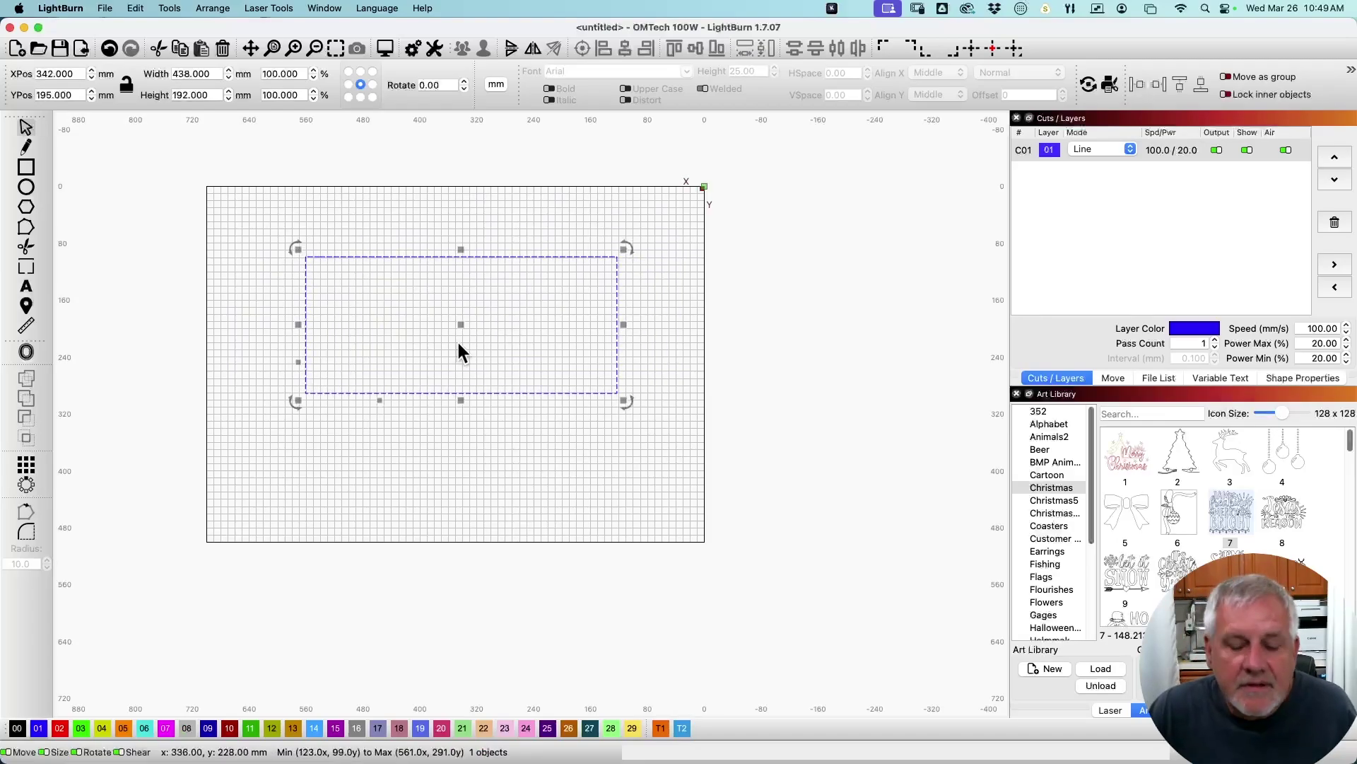
pyautogui.press('super+z')
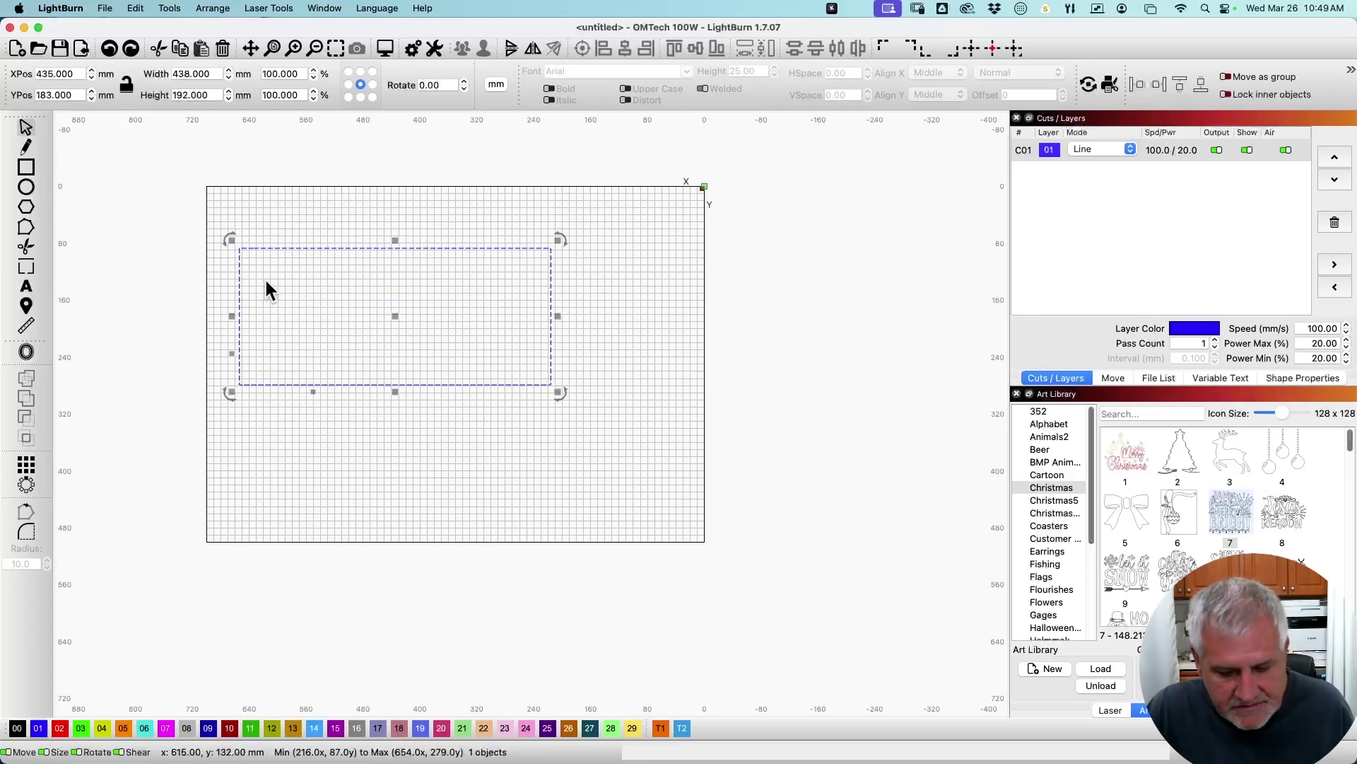
pyautogui.press('Delete')
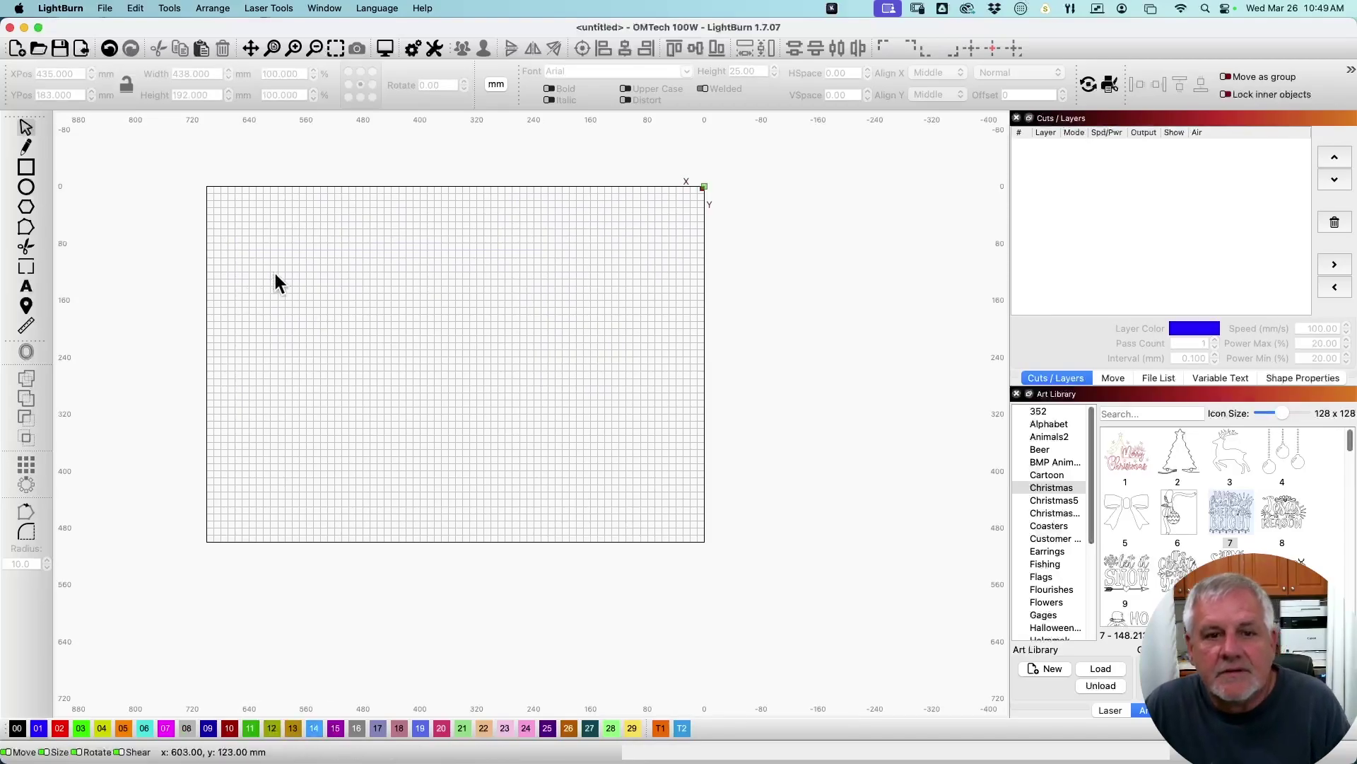
# Draw a single diagonal line spanning about 291 by 138 mm, and end it without adding a second segment.
pyautogui.click(26, 148)
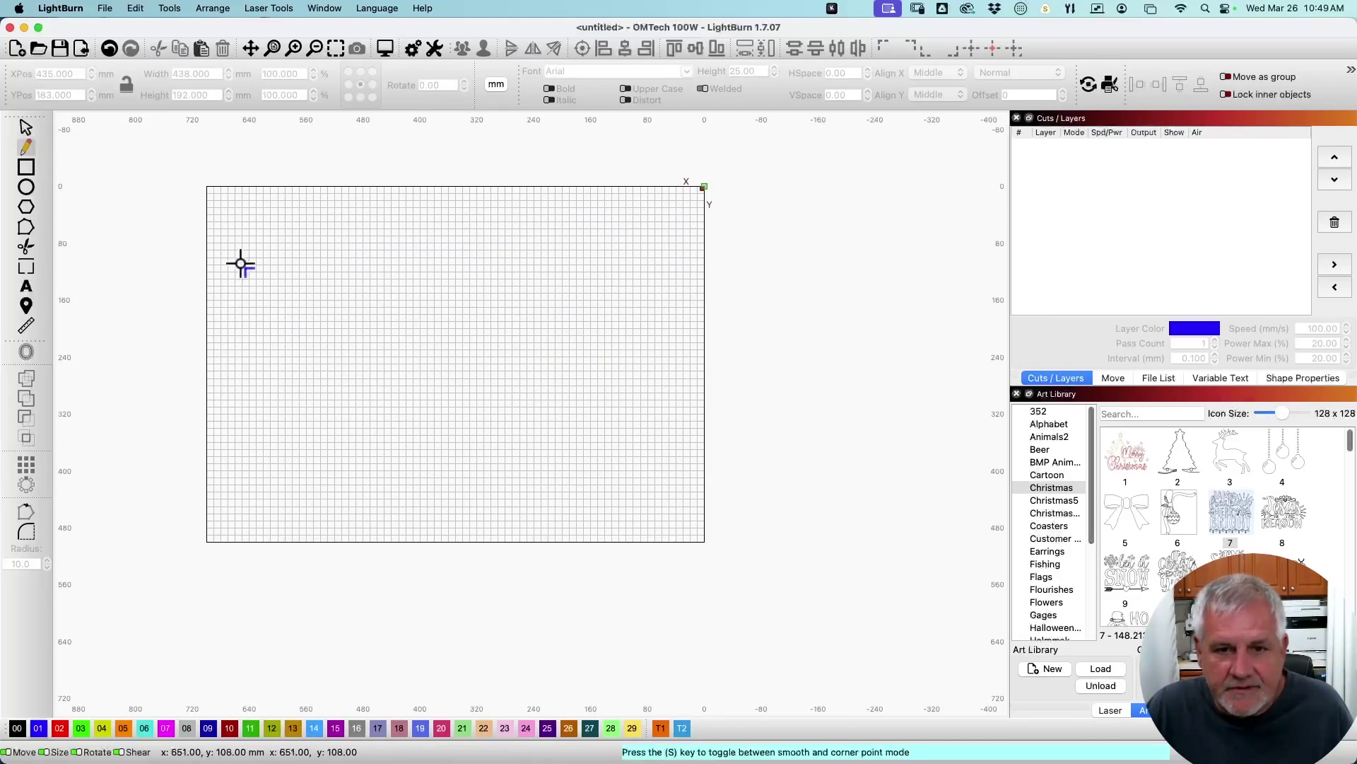
pyautogui.click(264, 250)
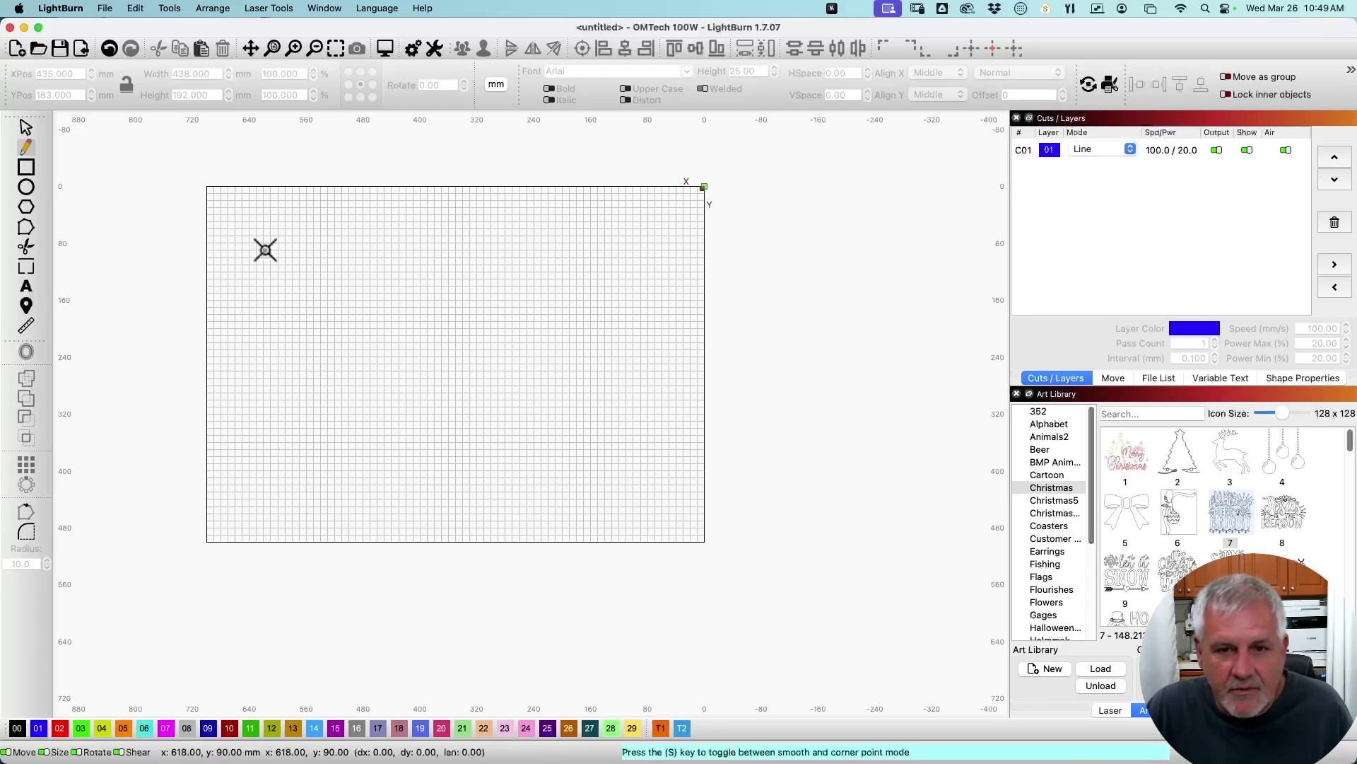
pyautogui.click(472, 348)
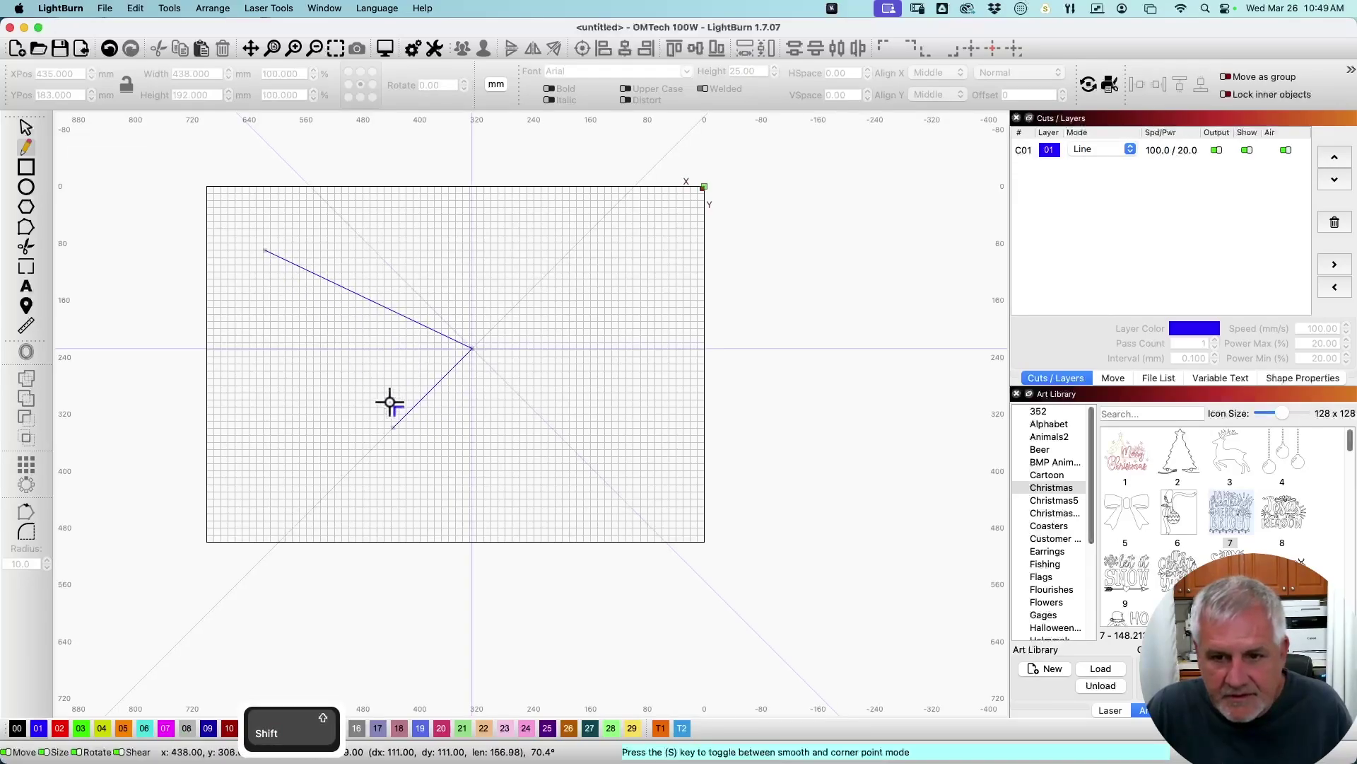
pyautogui.rightClick(472, 426)
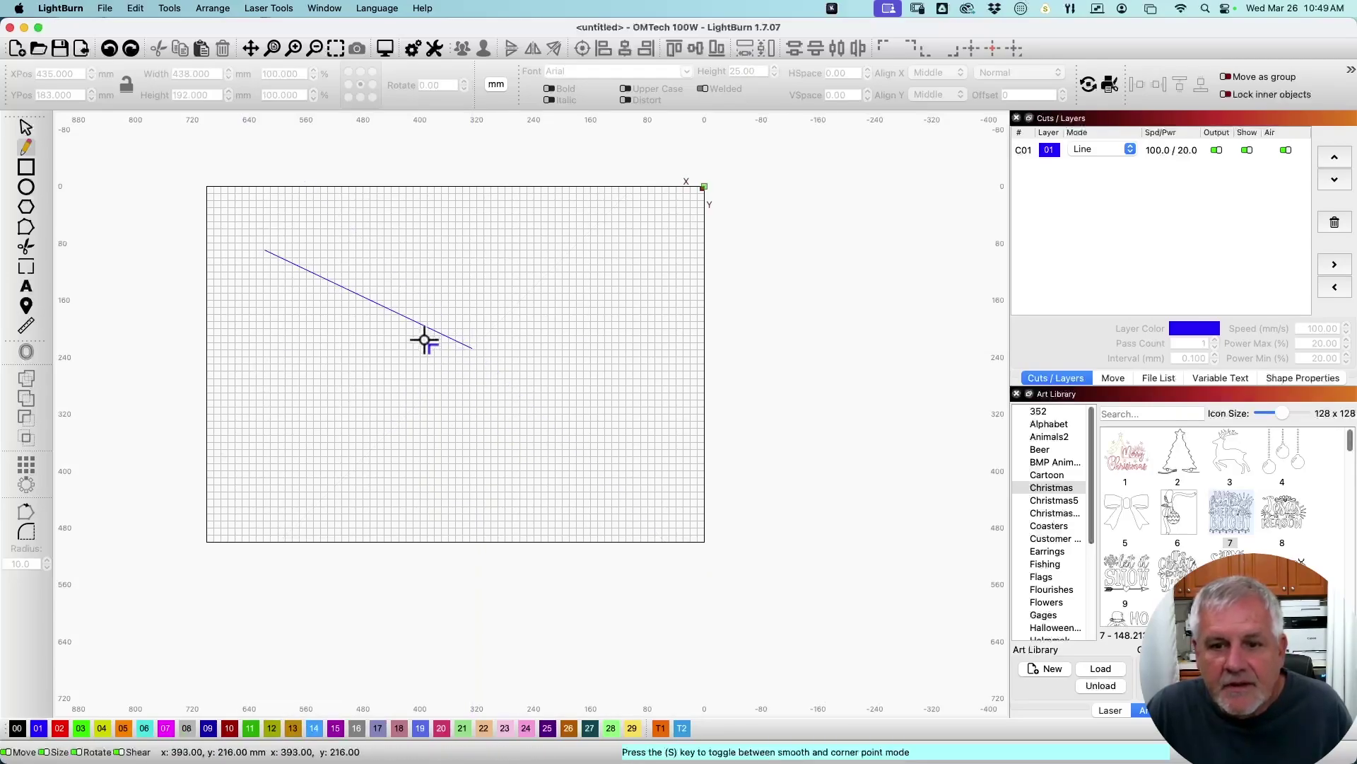
pyautogui.press('Escape')
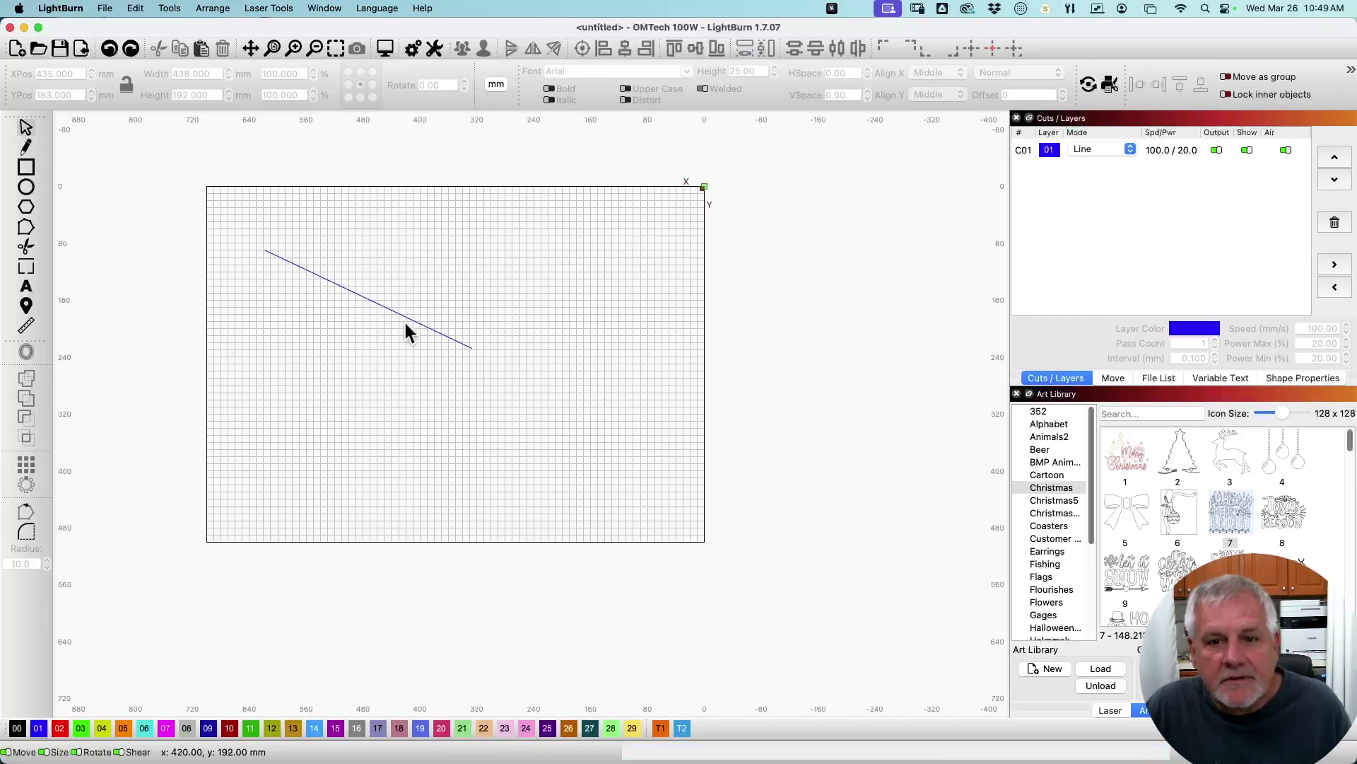
# Select the diagonal line and delete it from the workspace.
pyautogui.click(381, 307)
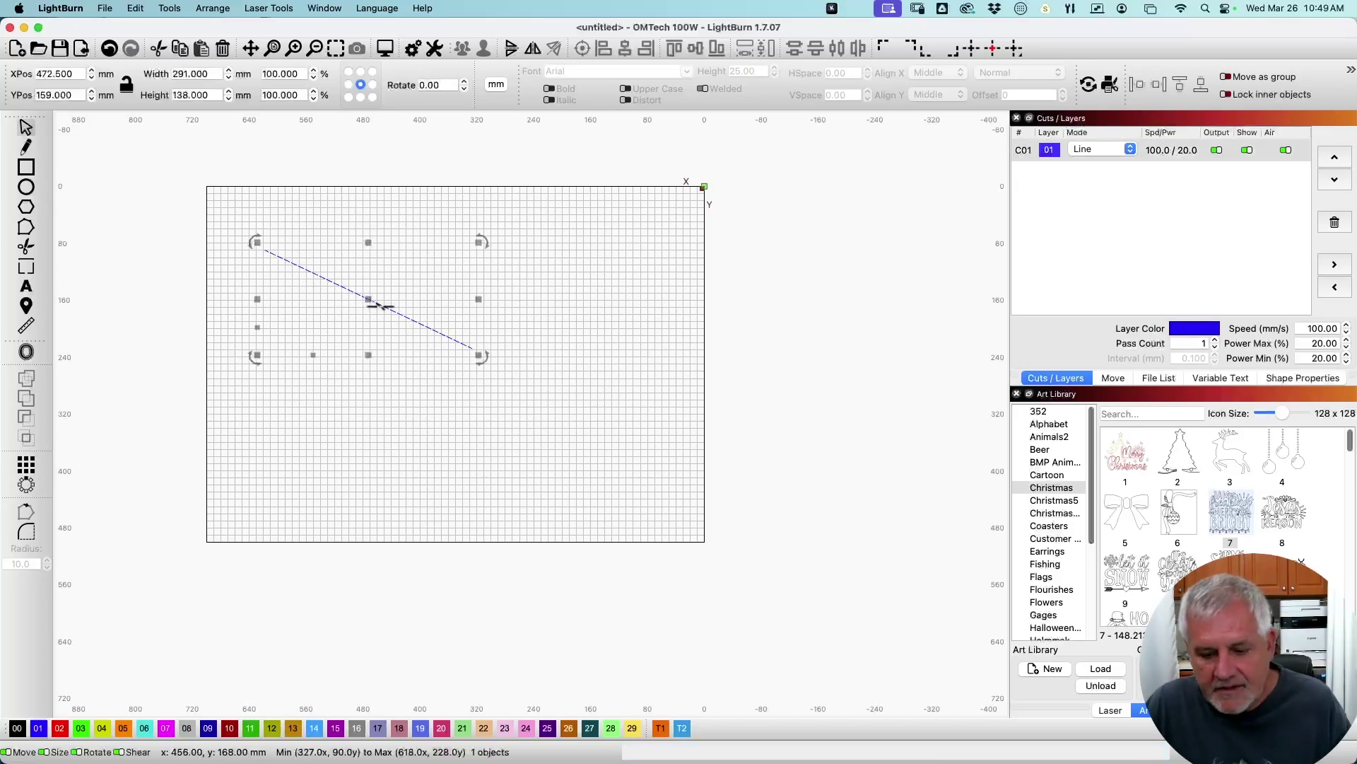
pyautogui.press('Delete')
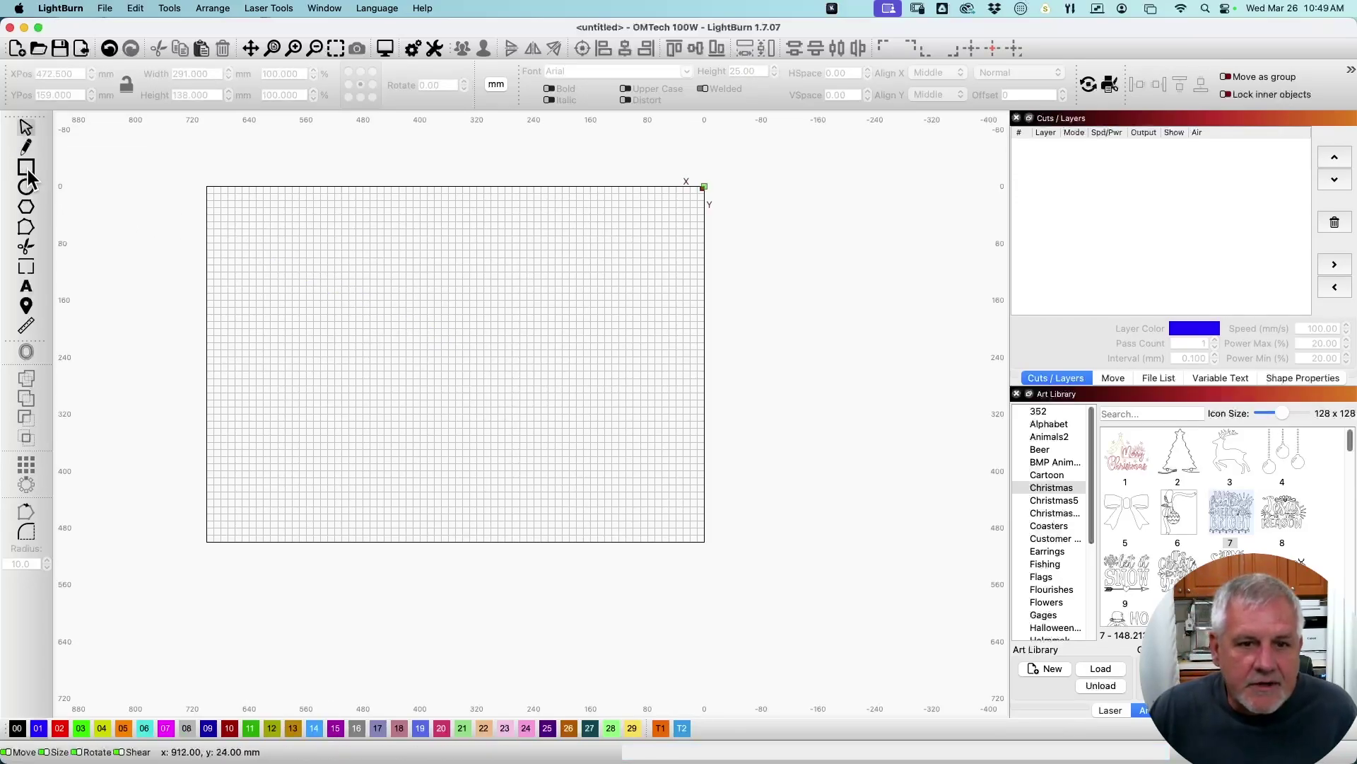
# Draw a rectangle about 198 by 123 mm in the workspace's upper left area with the Rectangle tool.
pyautogui.click(29, 173)
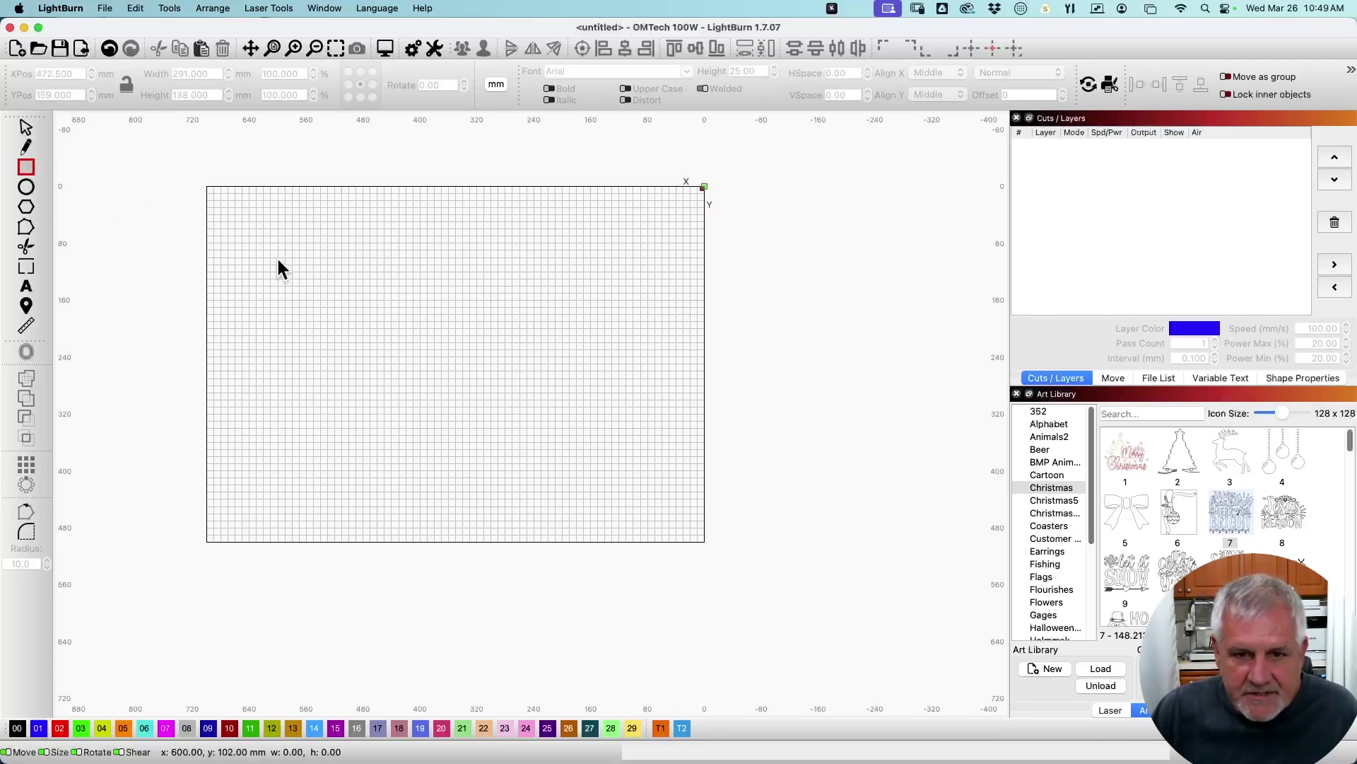
pyautogui.moveTo(278, 259); pyautogui.dragTo(412, 343)
pyautogui.moveTo(447, 346); pyautogui.dragTo(418, 346)
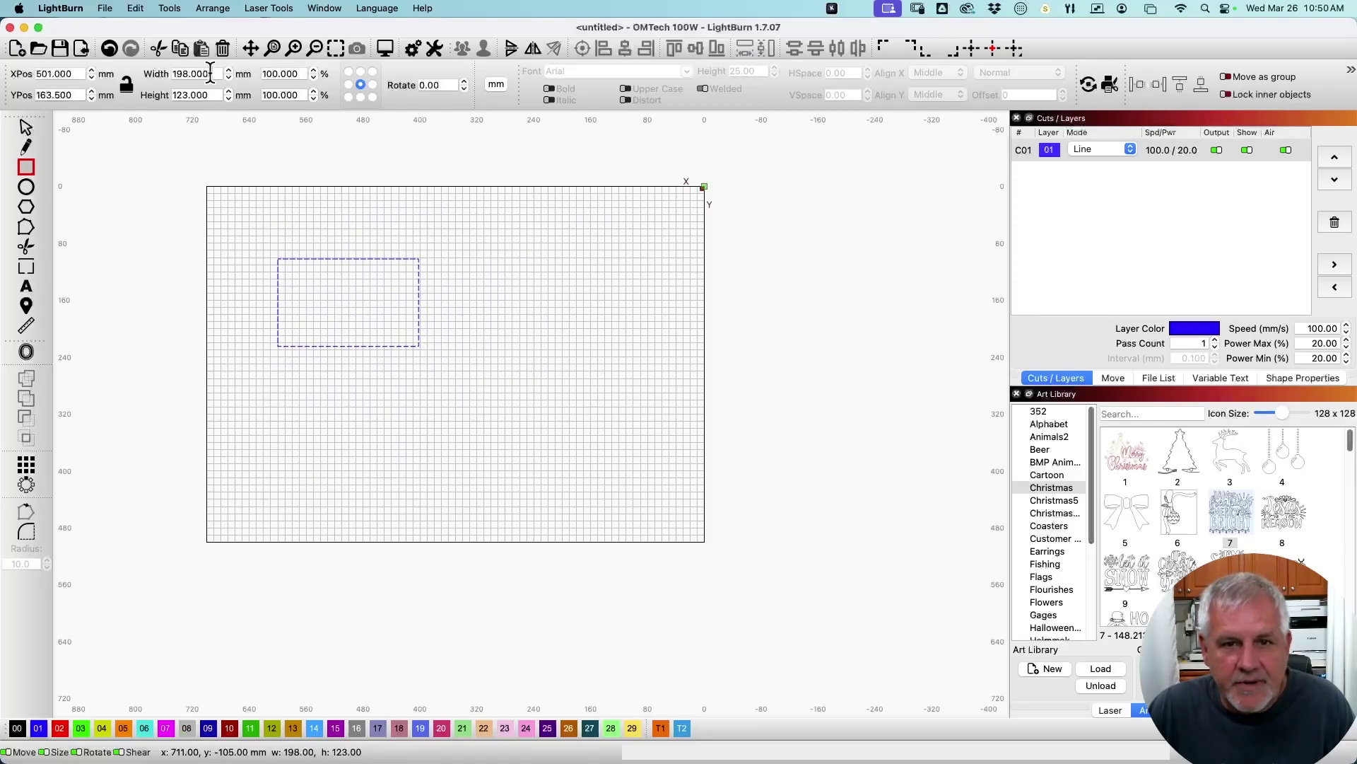
# Set the rectangle's width to 200 mm.
pyautogui.moveTo(211, 74); pyautogui.dragTo(116, 74)
pyautogui.write('200')
pyautogui.press('Return')
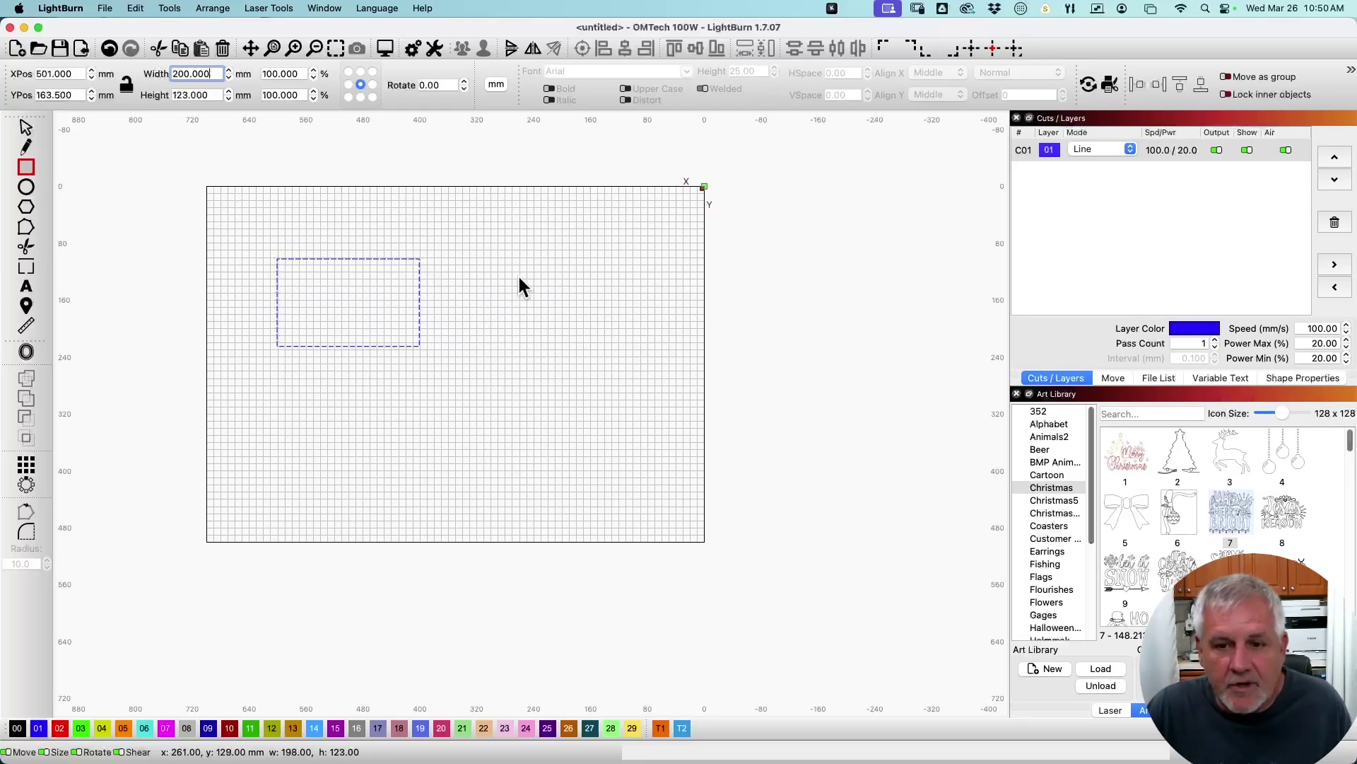
# Draw further rectangles, including ones about 162 by 123 mm and 69 by 48 mm, and a square about 90 mm drawn from its centre.
pyautogui.moveTo(452, 263)
pyautogui.mouseDown()
pyautogui.moveTo(581, 373)
pyautogui.moveTo(608, 334)
pyautogui.moveTo(677, 380)
pyautogui.moveTo(599, 330)
pyautogui.moveTo(697, 401)
pyautogui.moveTo(562, 343)
pyautogui.moveTo(699, 407)
pyautogui.moveTo(566, 346)
pyautogui.mouseUp()
pyautogui.press('shift')
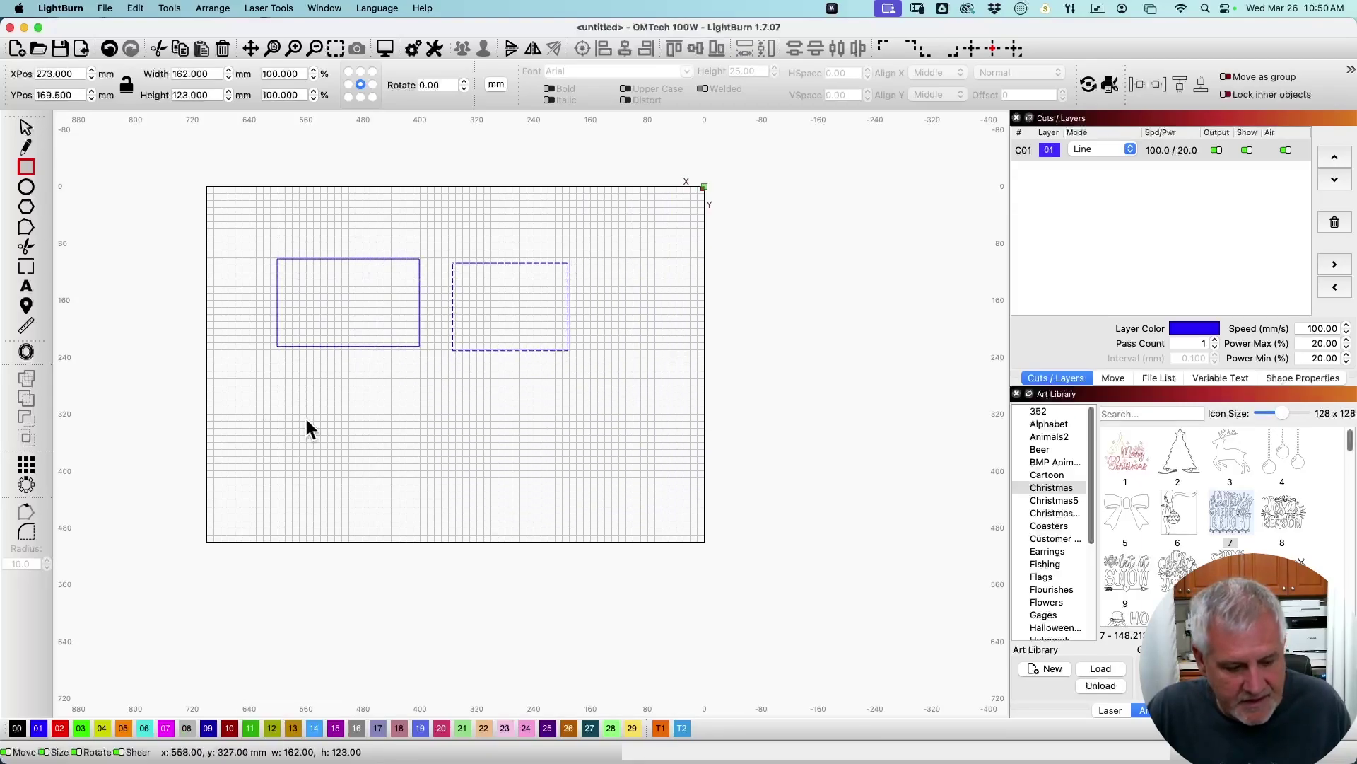
pyautogui.moveTo(320, 392)
pyautogui.mouseDown()
pyautogui.moveTo(408, 466)
pyautogui.moveTo(453, 461)
pyautogui.moveTo(348, 431)
pyautogui.moveTo(333, 403)
pyautogui.moveTo(351, 441)
pyautogui.moveTo(330, 404)
pyautogui.moveTo(376, 430)
pyautogui.moveTo(342, 398)
pyautogui.moveTo(422, 392)
pyautogui.moveTo(466, 423)
pyautogui.mouseUp()
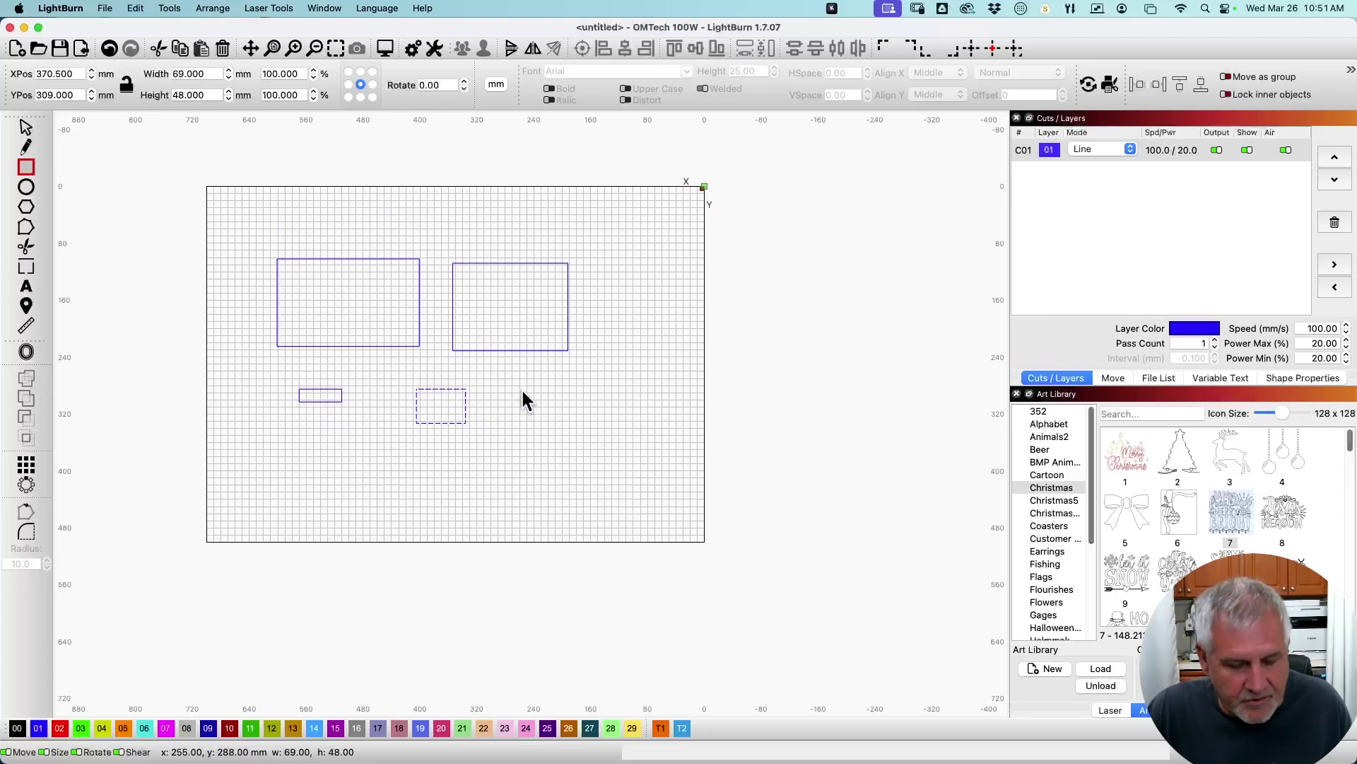
pyautogui.press('super')
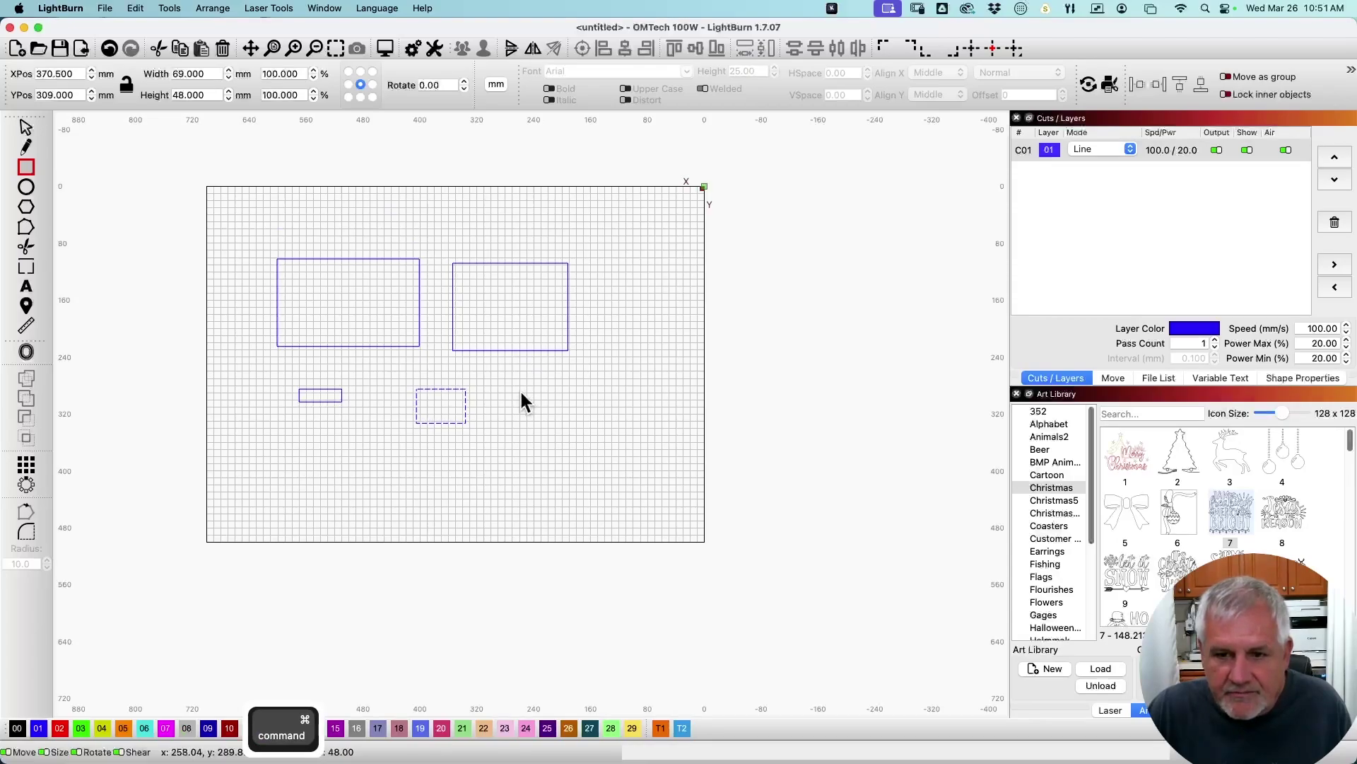
pyautogui.moveTo(524, 410)
pyautogui.mouseDown()
pyautogui.moveTo(571, 449)
pyautogui.moveTo(561, 486)
pyautogui.moveTo(617, 503)
pyautogui.moveTo(556, 440)
pyautogui.mouseUp()
pyautogui.press('shift')
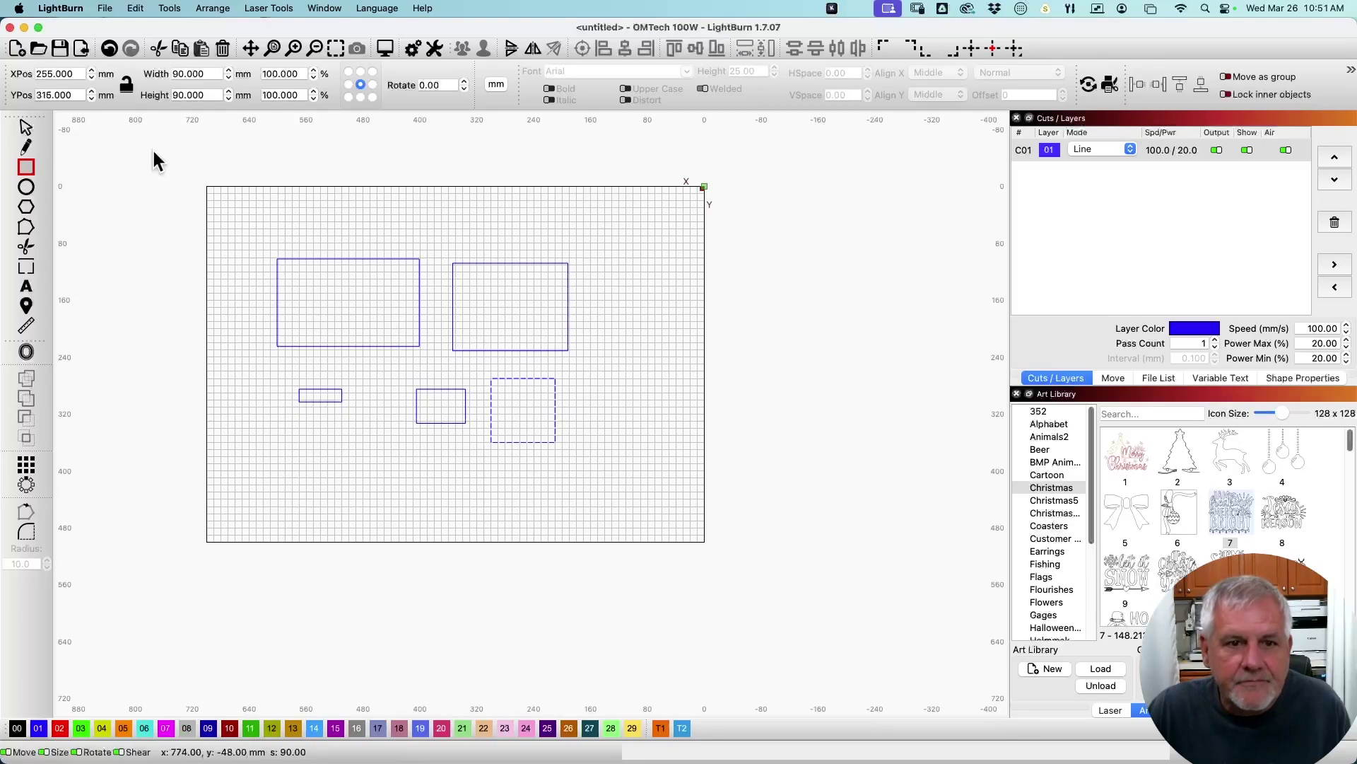
# Select all the rectangles in the workspace and delete them.
pyautogui.click(26, 127)
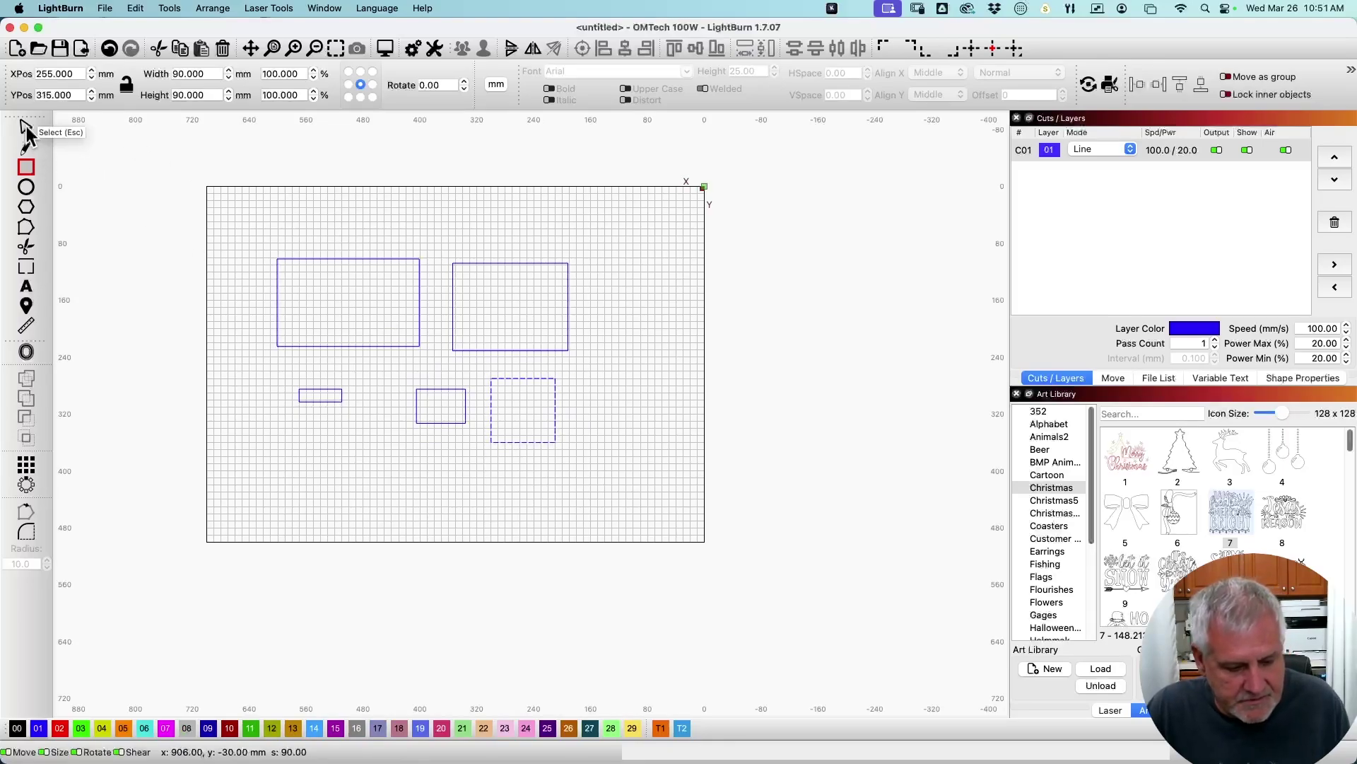
pyautogui.press('super+a')
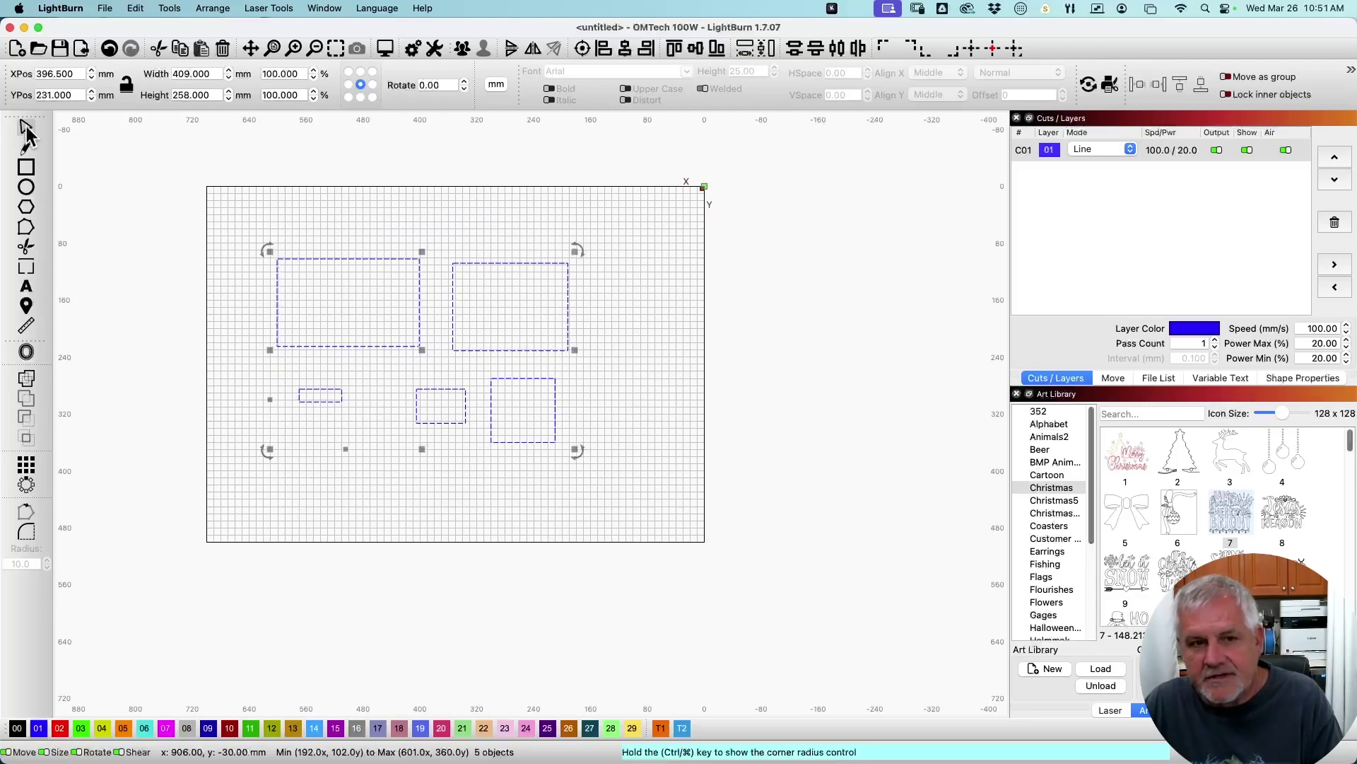
pyautogui.press('Delete')
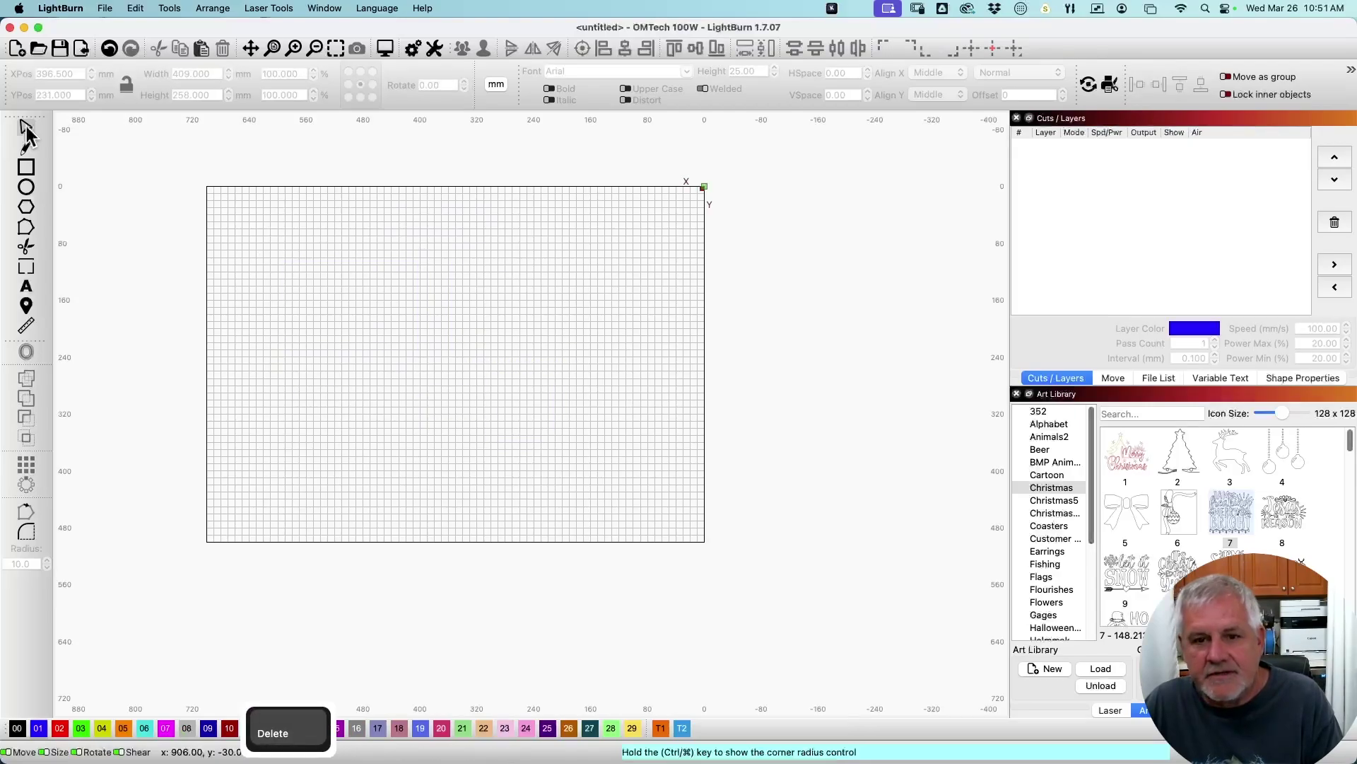
# Draw a circle about 300 mm in diameter outward from its centre, and a smaller one near the middle of the workspace.
pyautogui.click(27, 186)
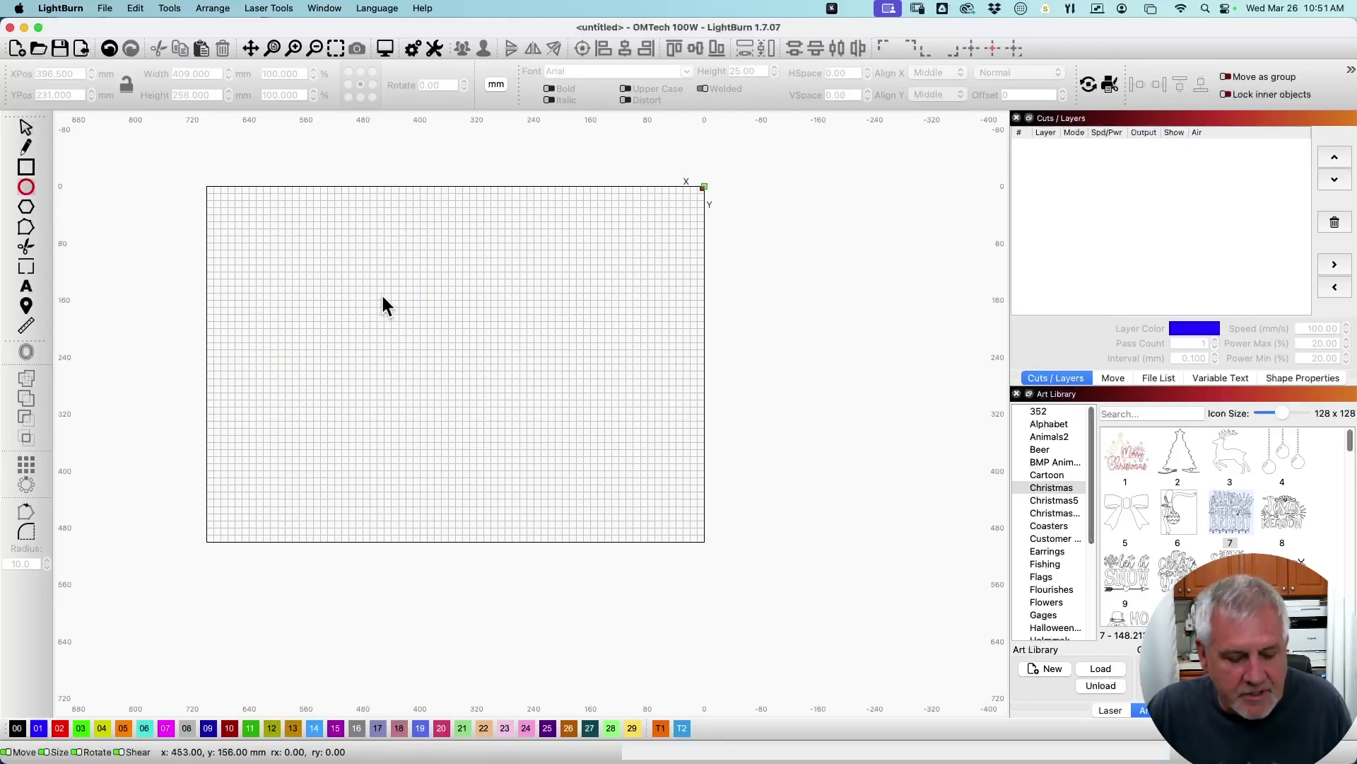
pyautogui.moveTo(319, 241)
pyautogui.mouseDown()
pyautogui.moveTo(439, 379)
pyautogui.moveTo(460, 430)
pyautogui.moveTo(394, 312)
pyautogui.moveTo(493, 359)
pyautogui.moveTo(313, 377)
pyautogui.moveTo(547, 419)
pyautogui.moveTo(432, 373)
pyautogui.moveTo(527, 469)
pyautogui.moveTo(420, 465)
pyautogui.moveTo(437, 475)
pyautogui.moveTo(502, 453)
pyautogui.moveTo(406, 453)
pyautogui.moveTo(444, 435)
pyautogui.moveTo(400, 371)
pyautogui.moveTo(509, 470)
pyautogui.moveTo(439, 393)
pyautogui.moveTo(548, 445)
pyautogui.moveTo(419, 359)
pyautogui.moveTo(382, 312)
pyautogui.moveTo(448, 363)
pyautogui.moveTo(422, 346)
pyautogui.mouseUp()
pyautogui.press('shift')
pyautogui.press('super')
pyautogui.press('shift')
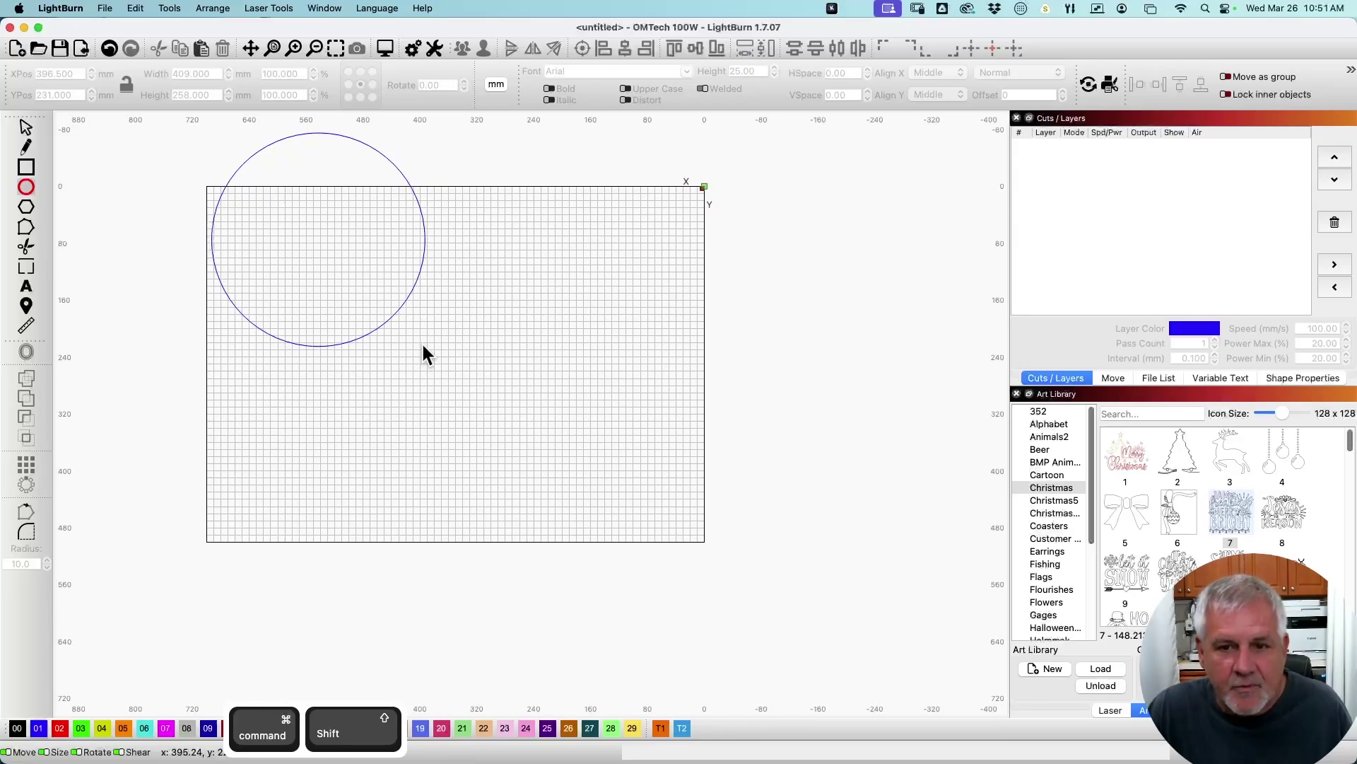
pyautogui.moveTo(423, 346); pyautogui.dragTo(423, 346)
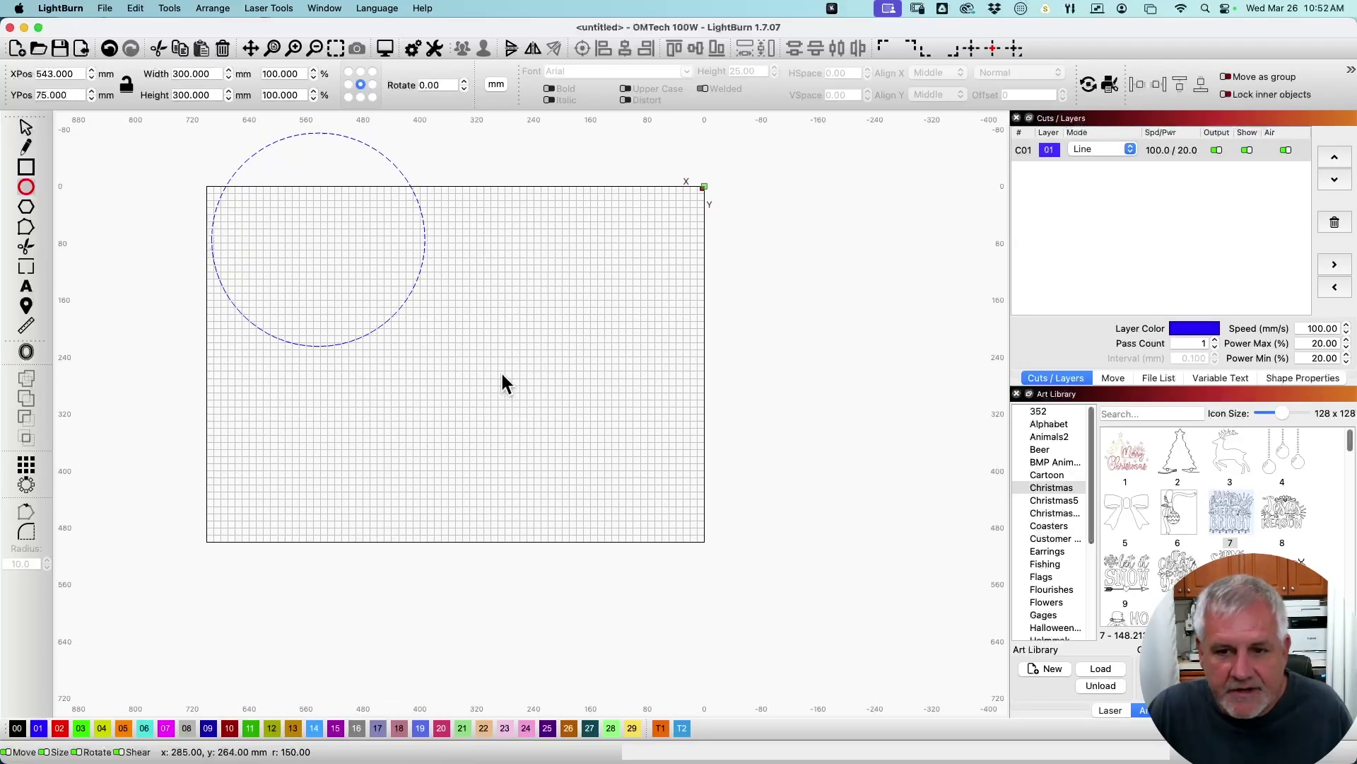
pyautogui.moveTo(502, 375); pyautogui.dragTo(543, 423)
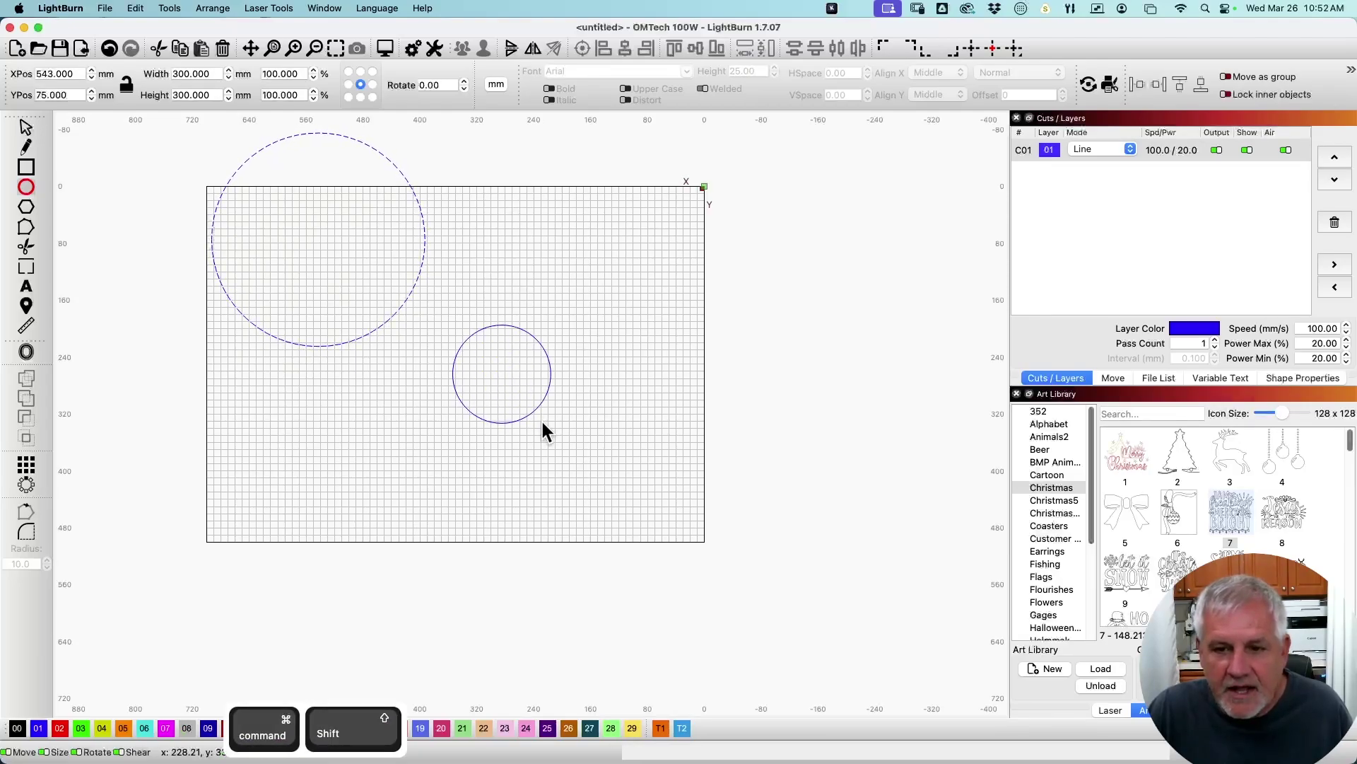
# Delete both circles and draw a regular hexagon about 195 mm wide with the Polygon tool.
pyautogui.press('super+a')
pyautogui.press('Delete')
pyautogui.click(27, 206)
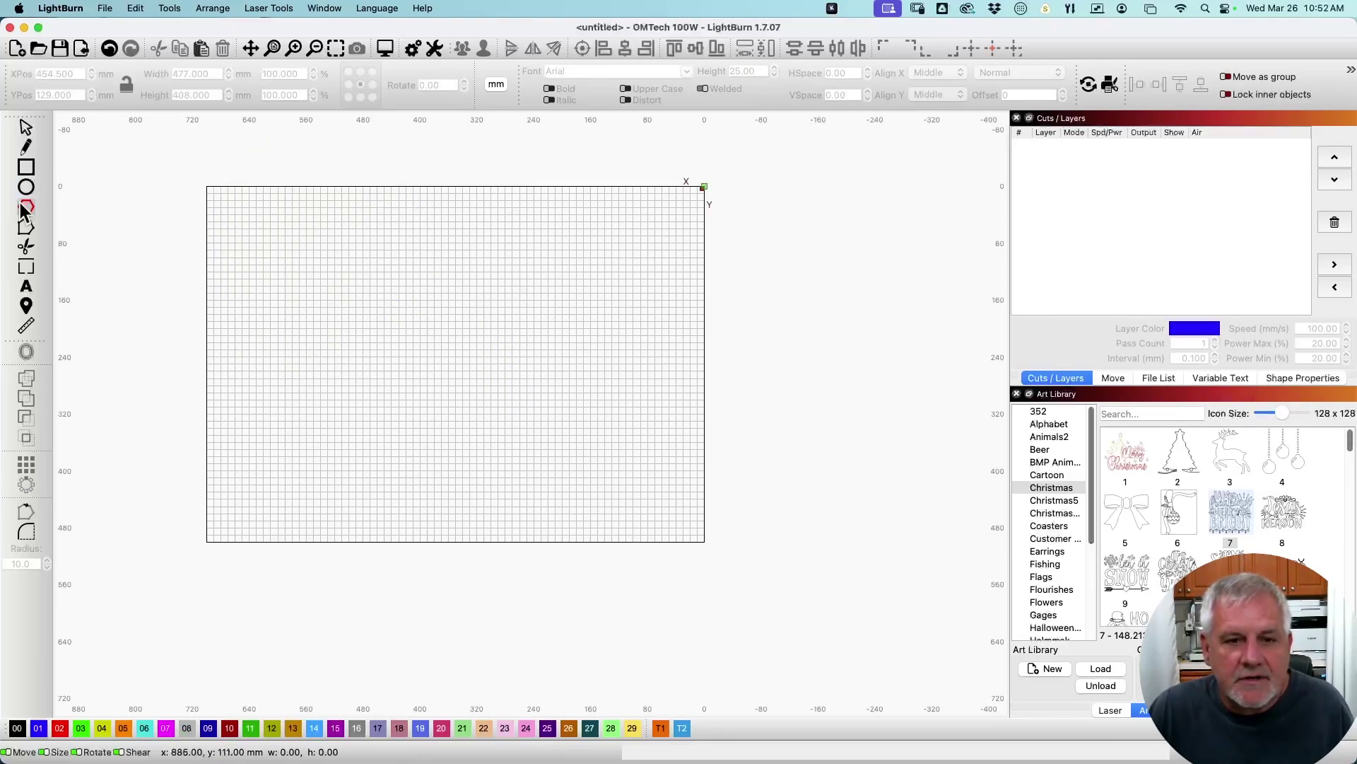
pyautogui.moveTo(339, 276)
pyautogui.mouseDown()
pyautogui.moveTo(467, 378)
pyautogui.moveTo(515, 369)
pyautogui.moveTo(333, 373)
pyautogui.moveTo(575, 351)
pyautogui.moveTo(490, 467)
pyautogui.moveTo(580, 382)
pyautogui.moveTo(324, 333)
pyautogui.moveTo(549, 466)
pyautogui.moveTo(478, 388)
pyautogui.mouseUp()
pyautogui.press('shift')
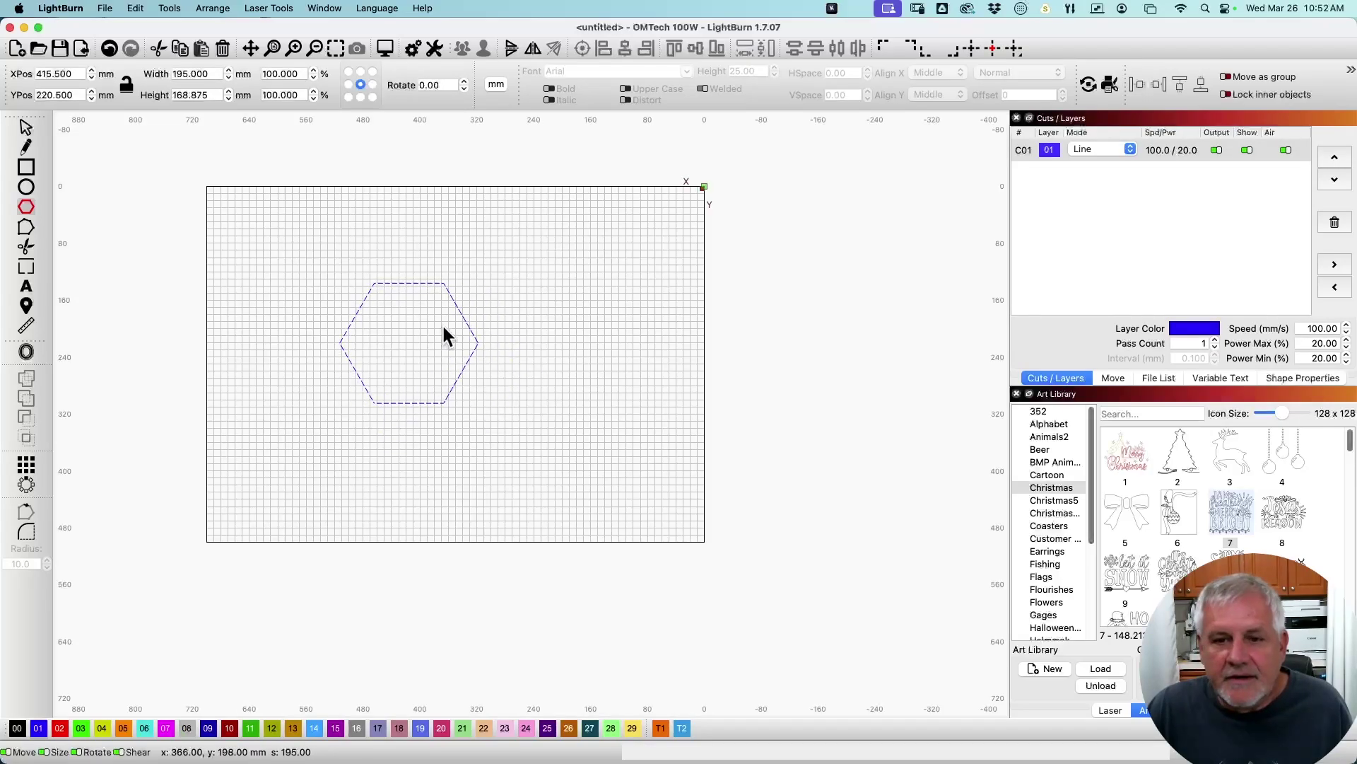
pyautogui.press('Escape')
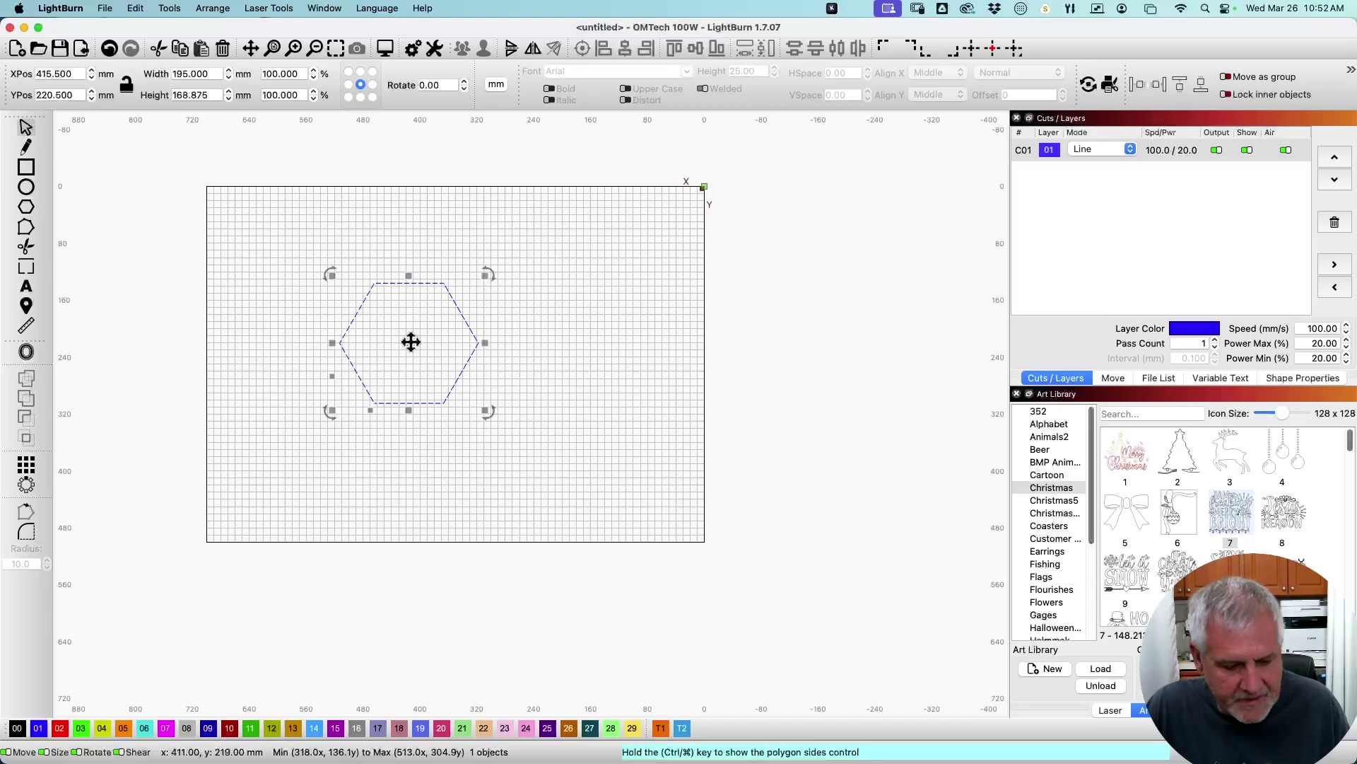
# Change the hexagon's side count with its on-canvas control, down to a triangle and up to 20 sides.
pyautogui.press('super')
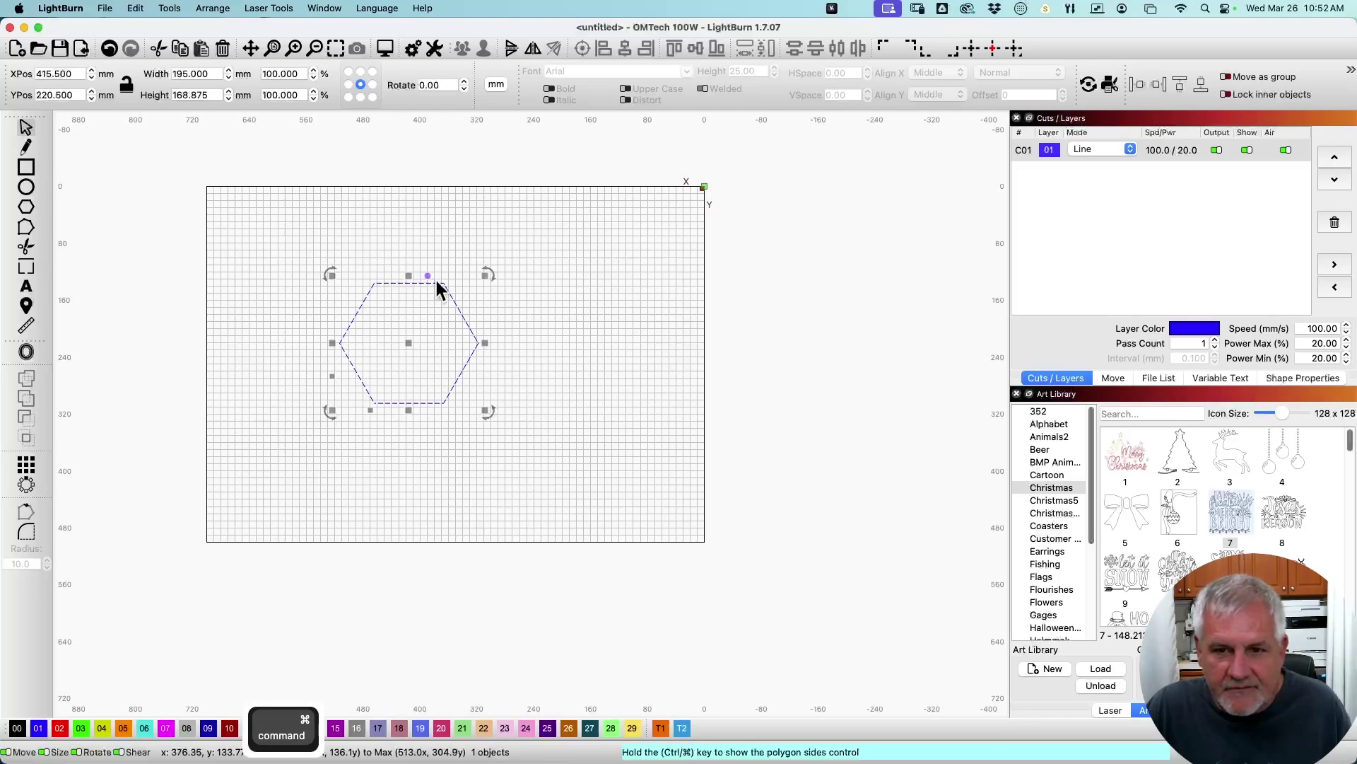
pyautogui.moveTo(424, 276); pyautogui.dragTo(409, 273)
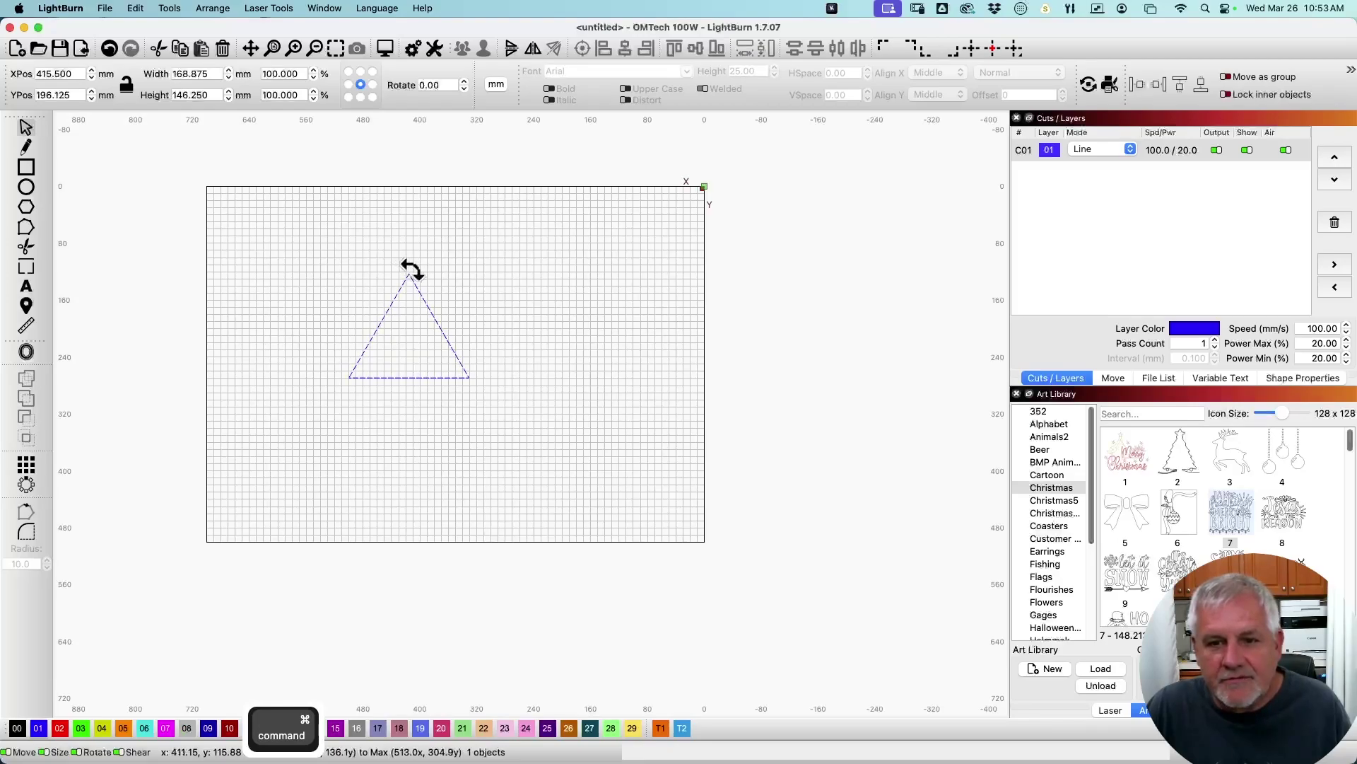
pyautogui.moveTo(410, 272); pyautogui.dragTo(519, 309)
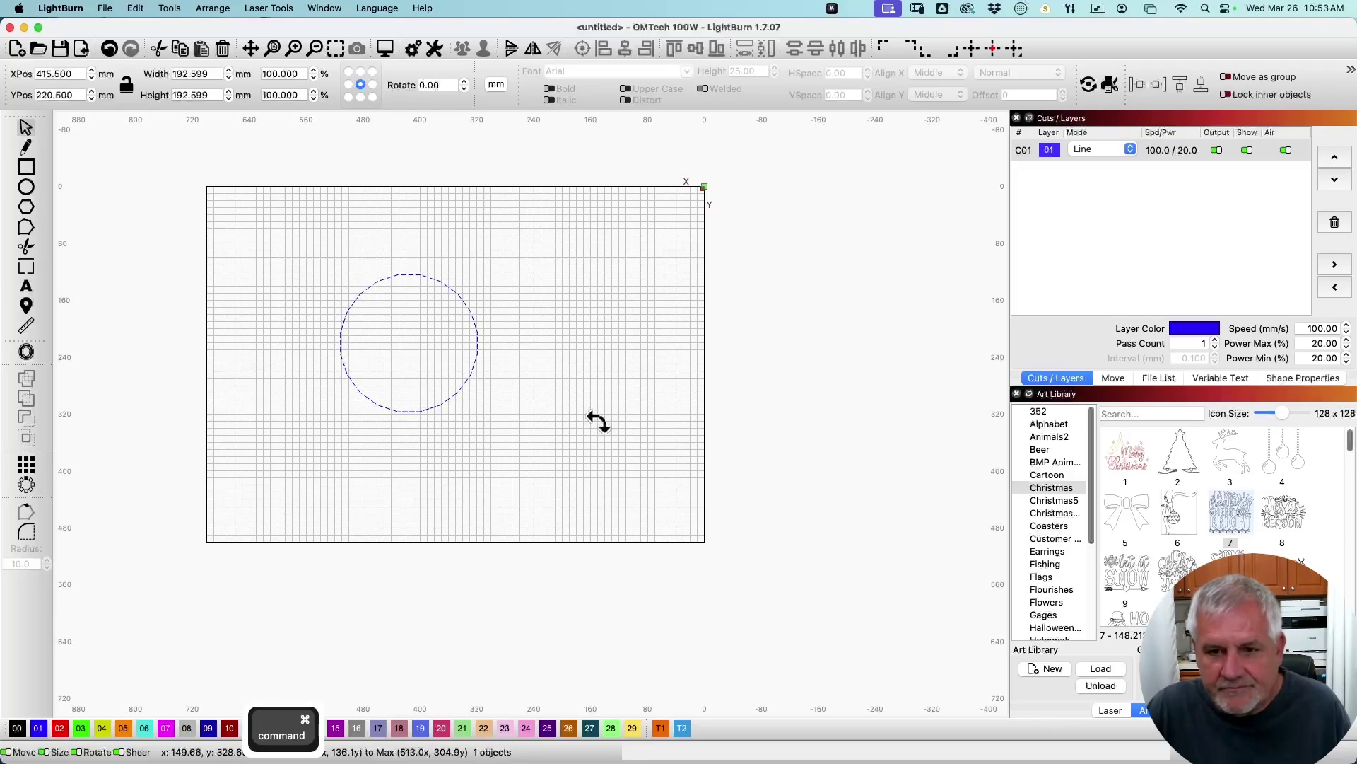
pyautogui.moveTo(597, 421); pyautogui.dragTo(619, 430)
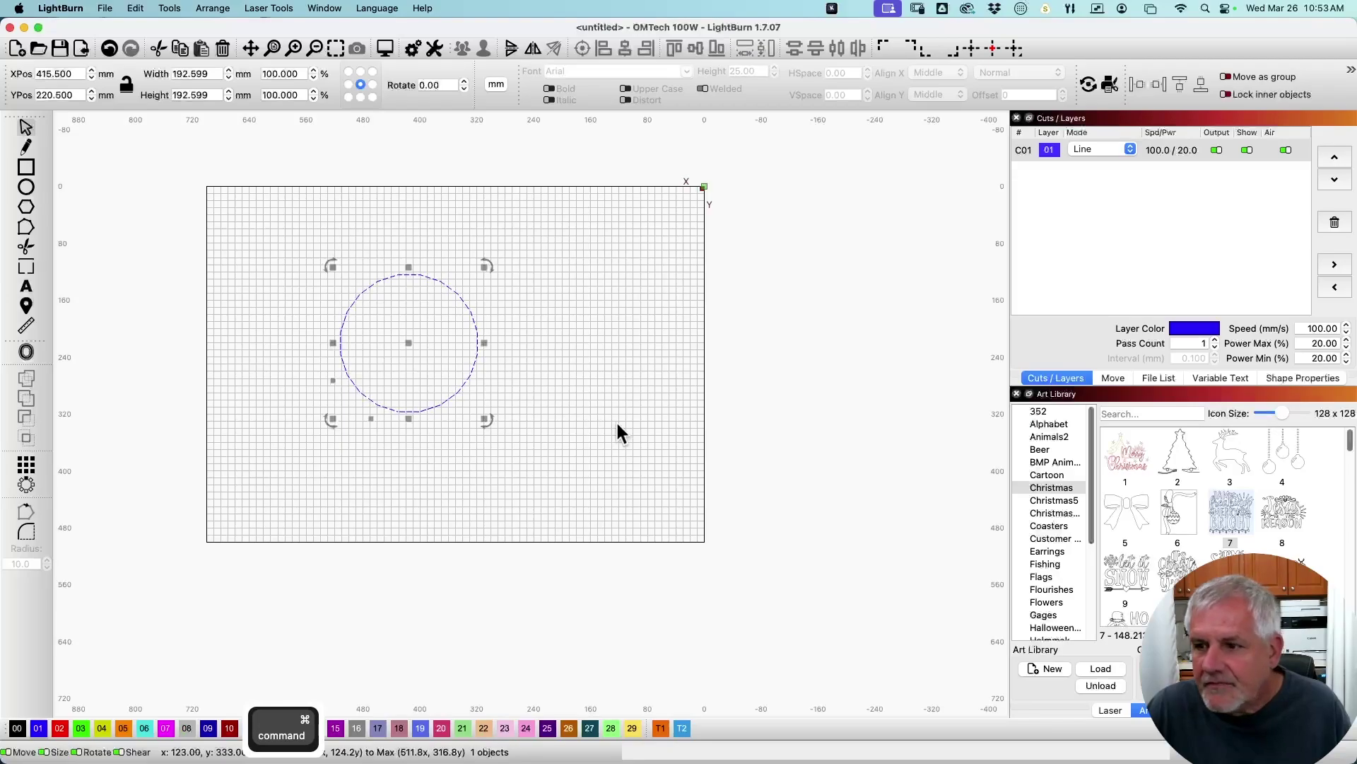
# Open the polygon's shape properties and set its number of sides to 5.
pyautogui.click(1313, 379)
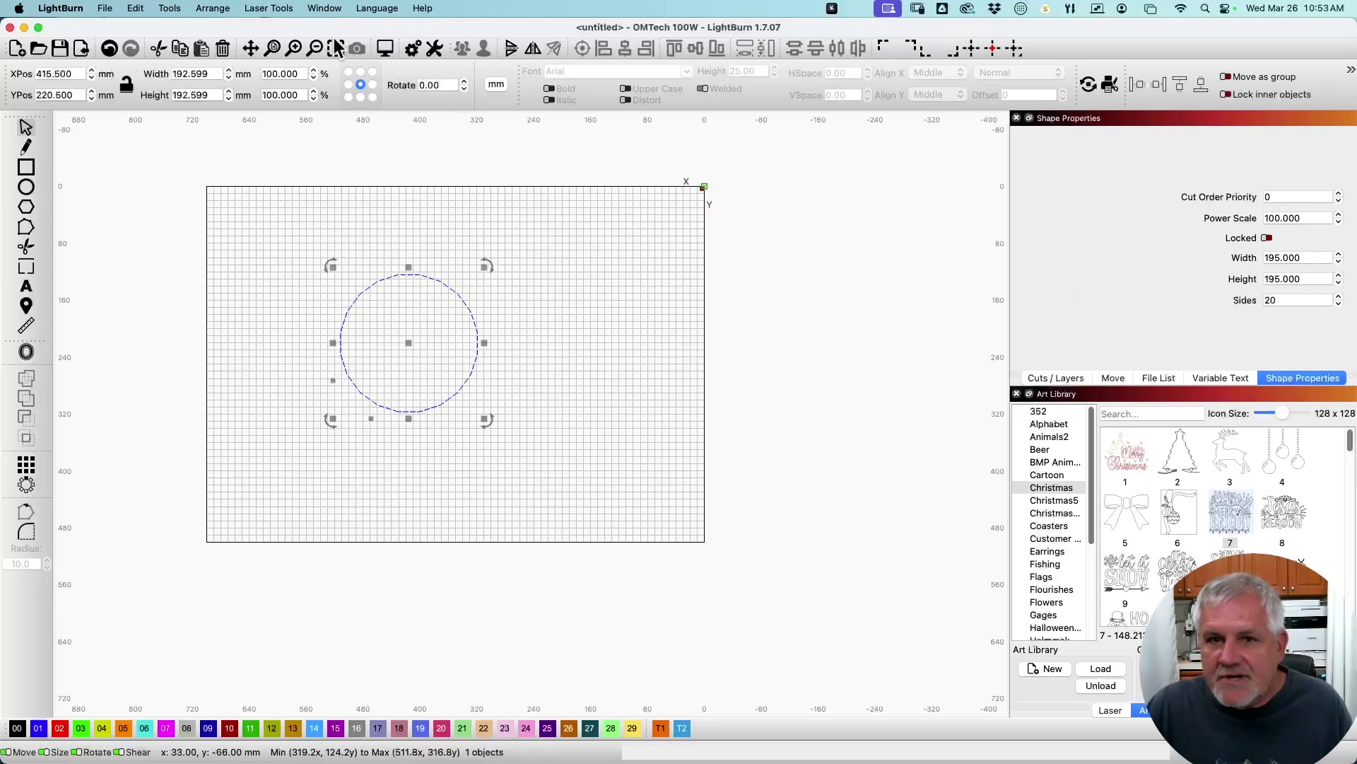
pyautogui.click(326, 8)
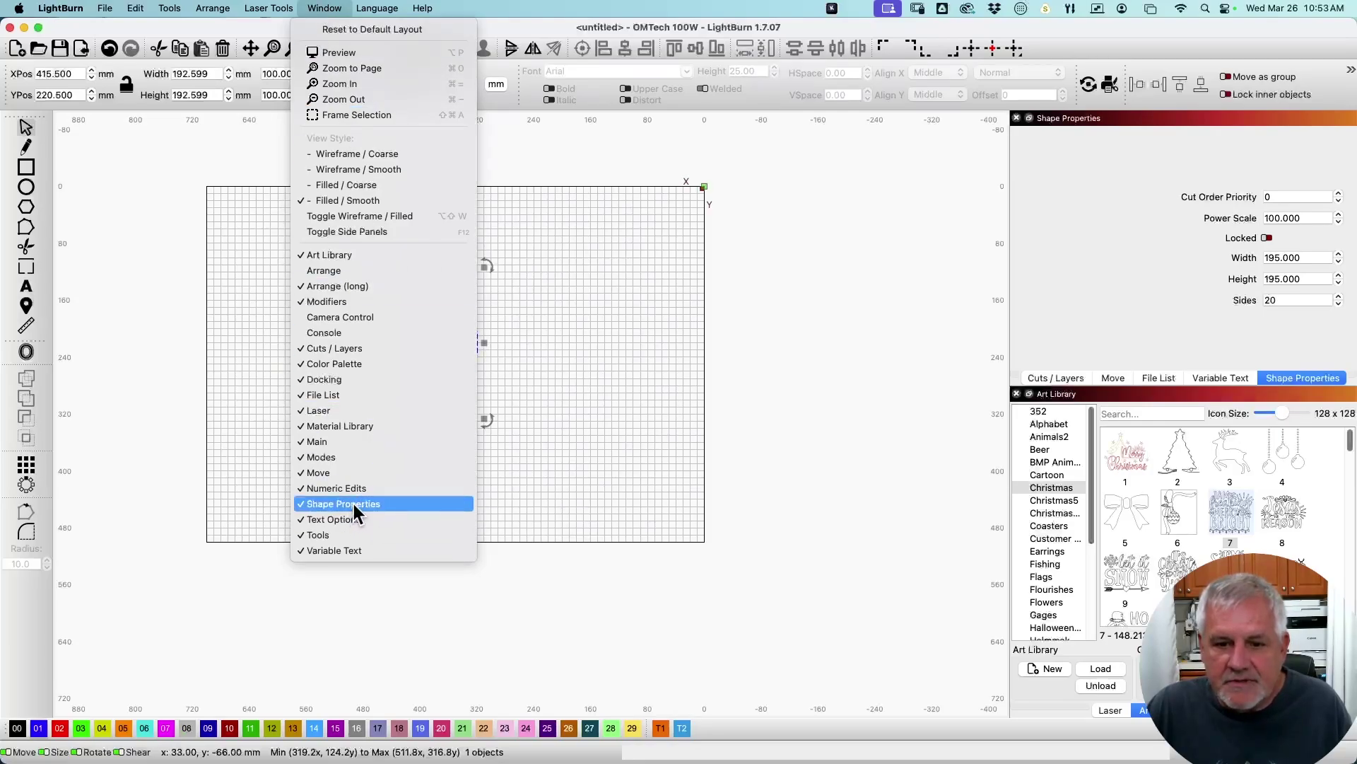
pyautogui.click(894, 353)
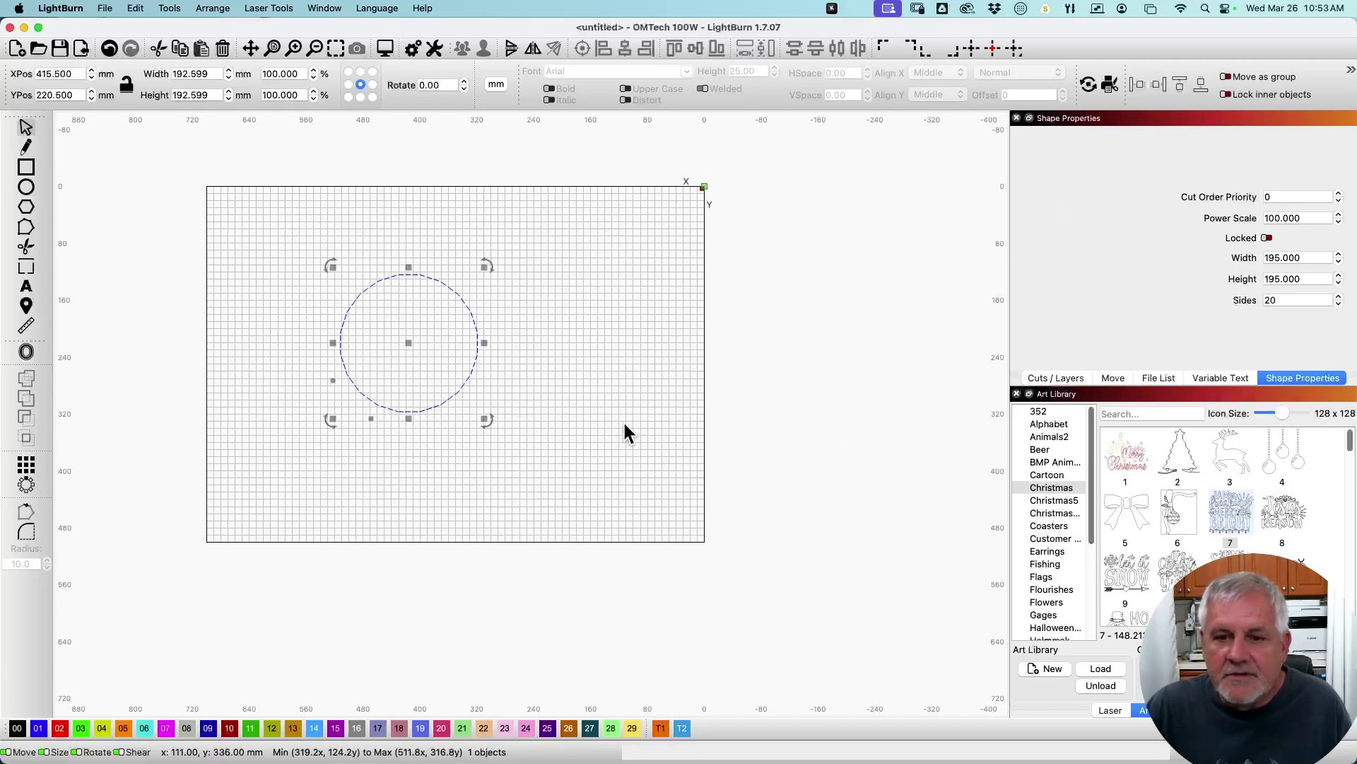
pyautogui.click(1293, 301)
pyautogui.doubleClick(1271, 301)
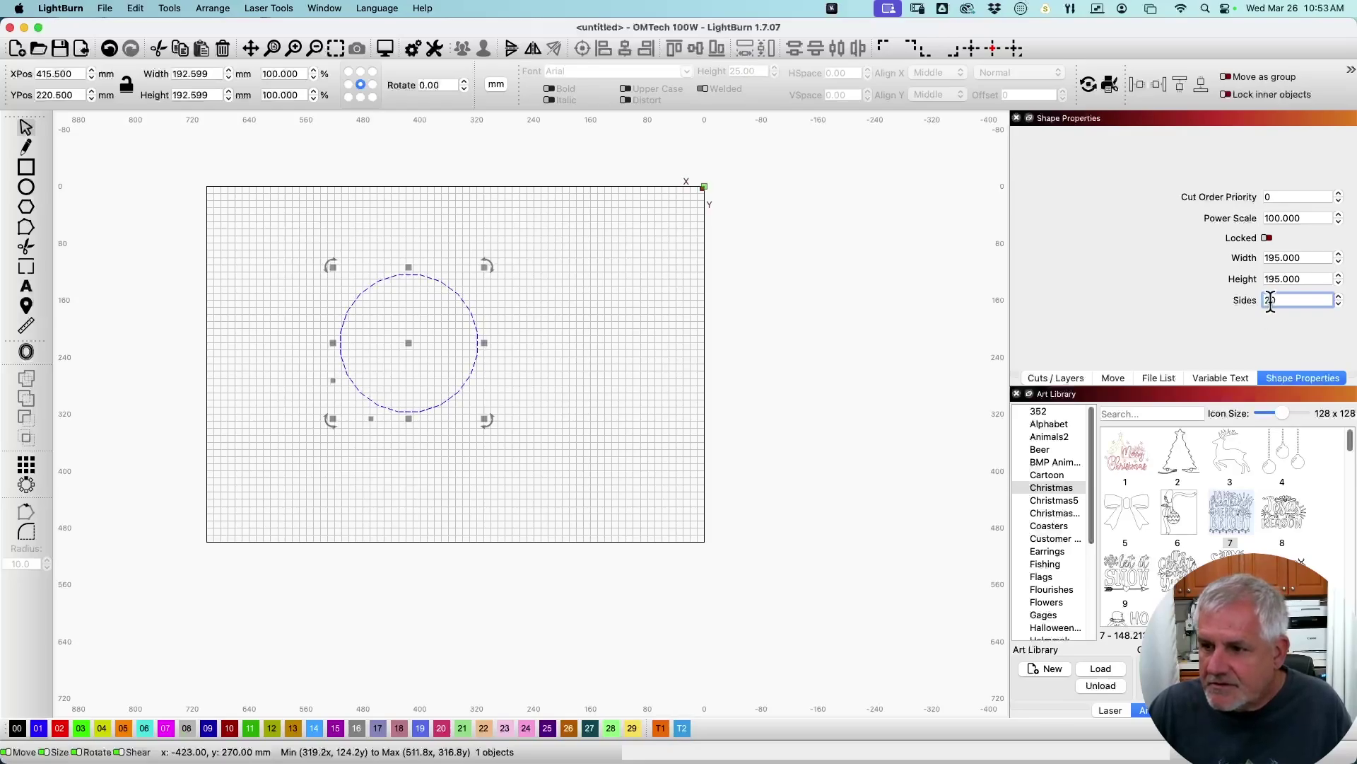
pyautogui.write('5')
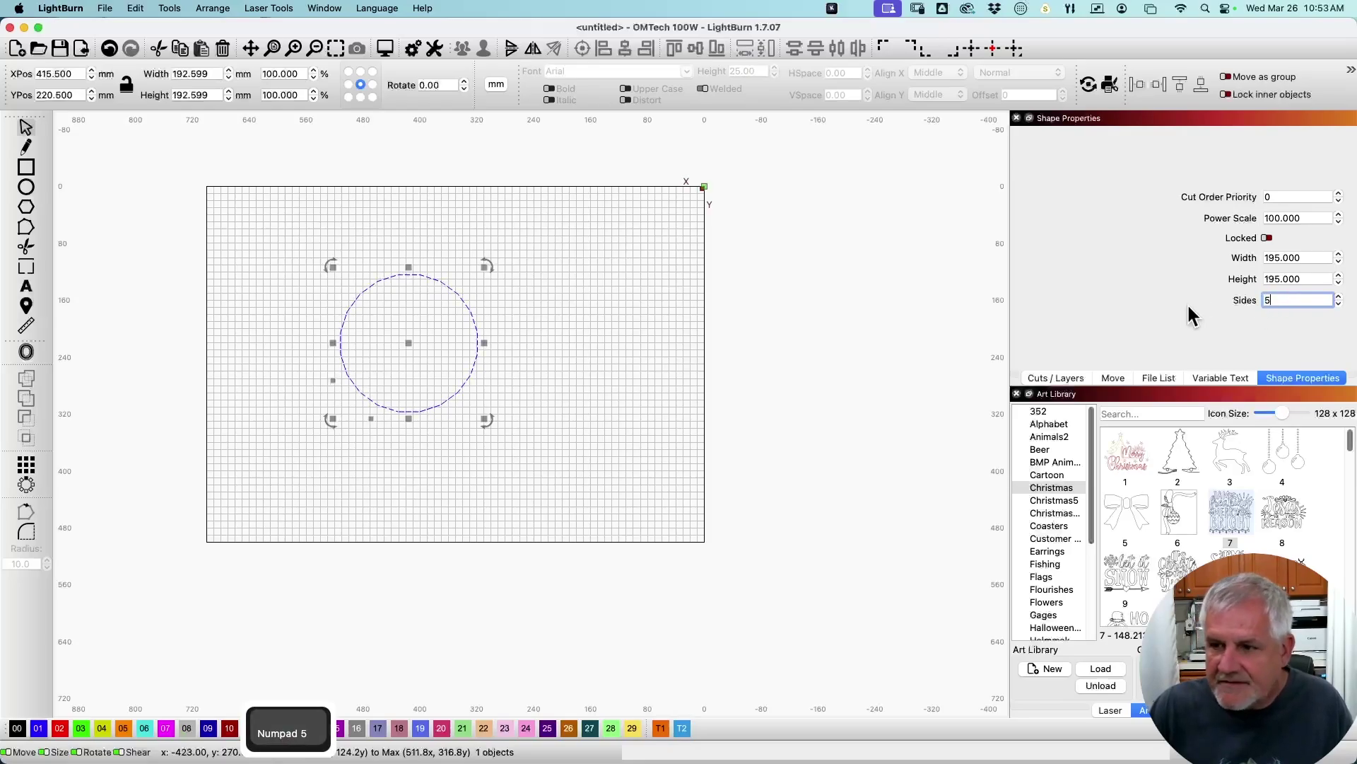
pyautogui.press('Return')
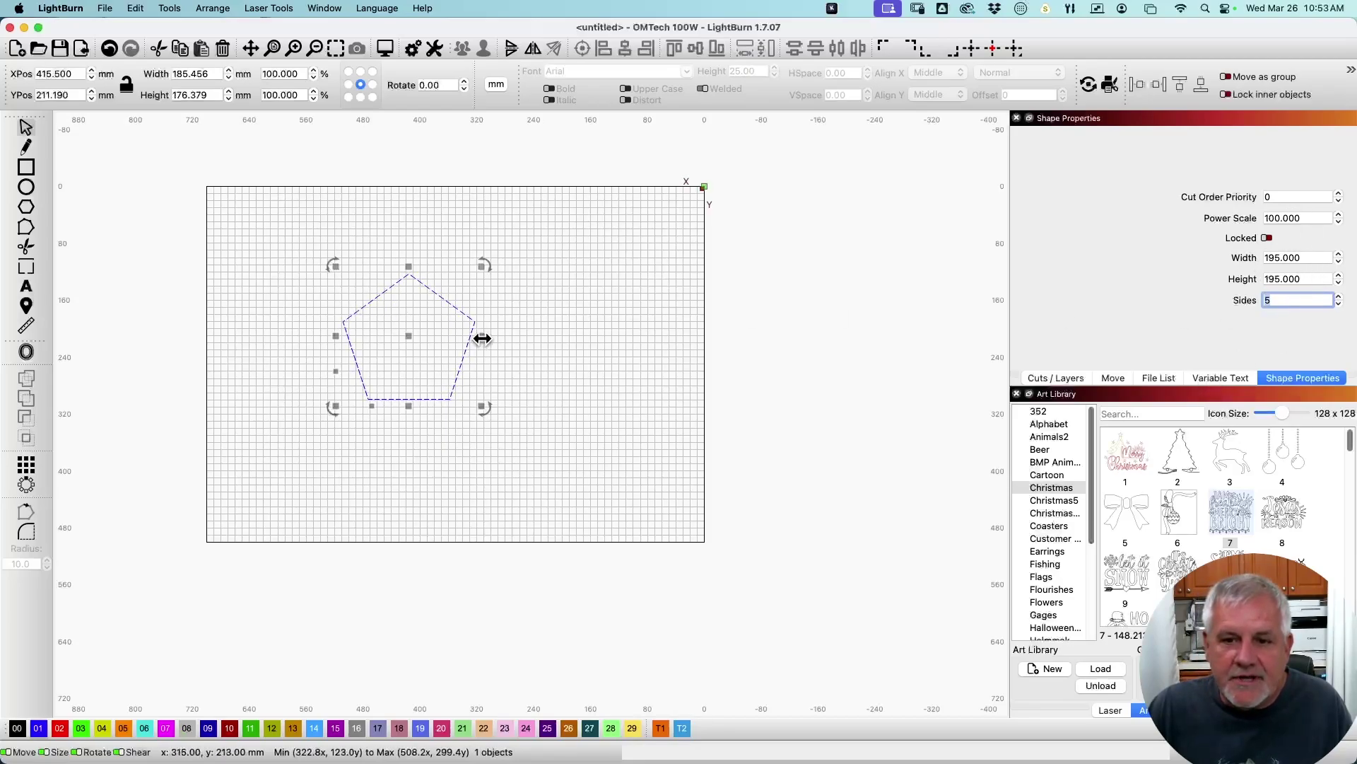
# Try stretching the pentagon horizontally and scaling it proportionally from its lower right corner, undoing each resize.
pyautogui.press('Escape')
pyautogui.moveTo(484, 338); pyautogui.dragTo(544, 341)
pyautogui.press('super+z')
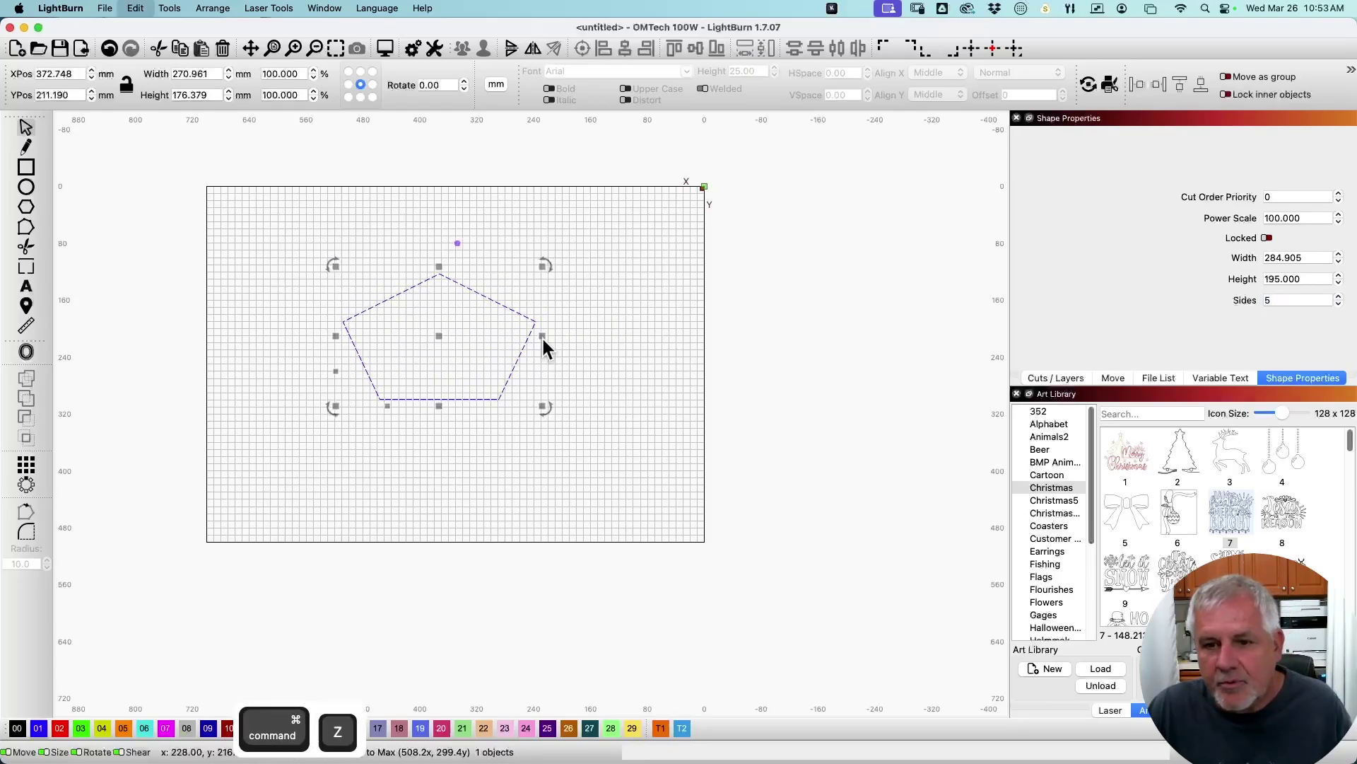
pyautogui.moveTo(482, 408); pyautogui.dragTo(569, 473)
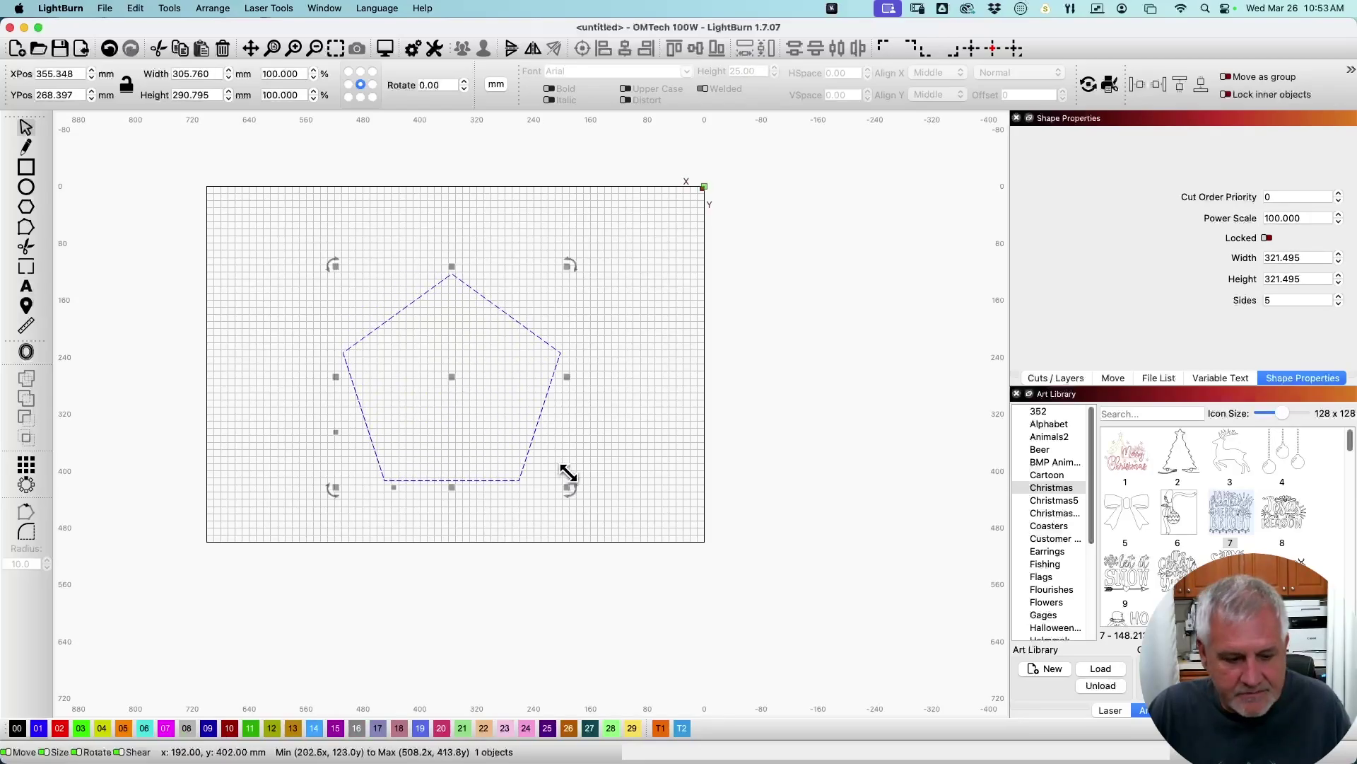
pyautogui.press('super+z')
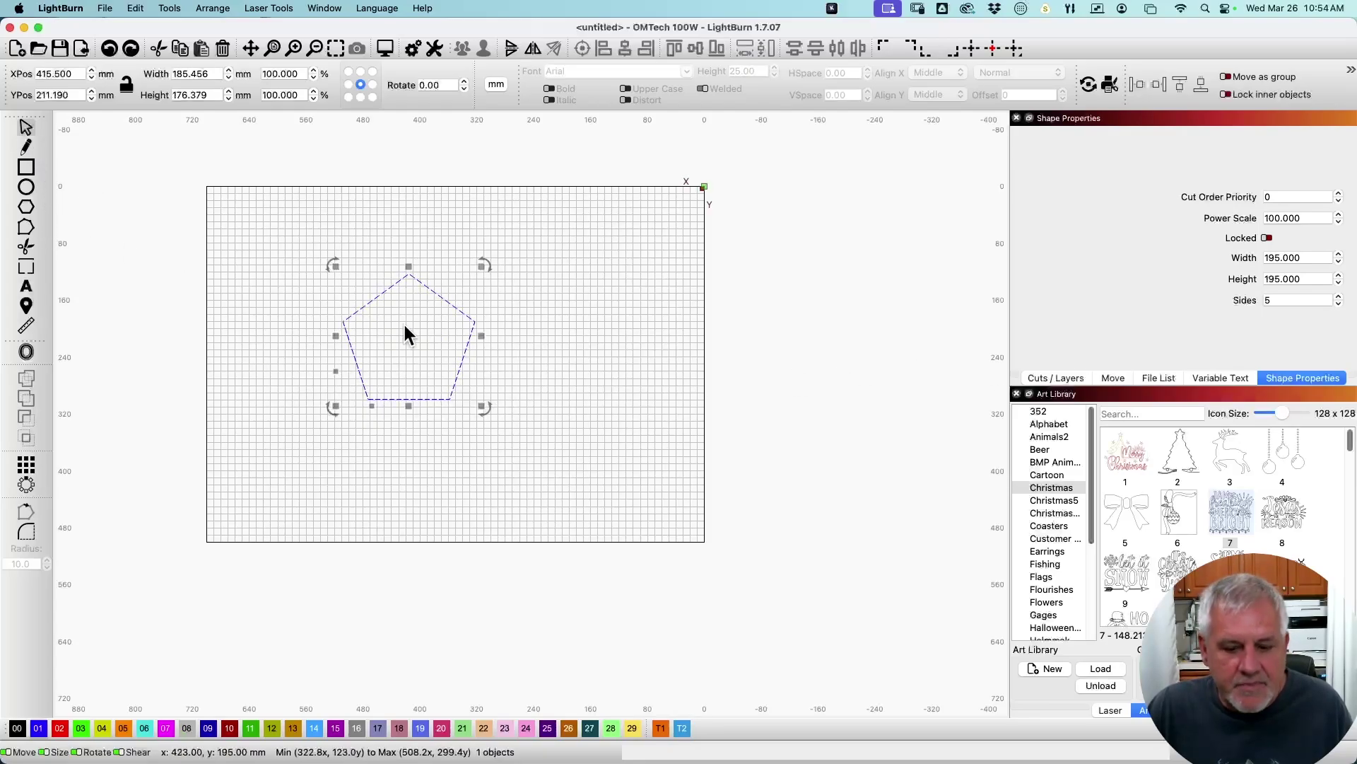
# Delete the pentagon and draw a rectangle about 297 by 147 mm with the Rectangle tool.
pyautogui.press('Delete')
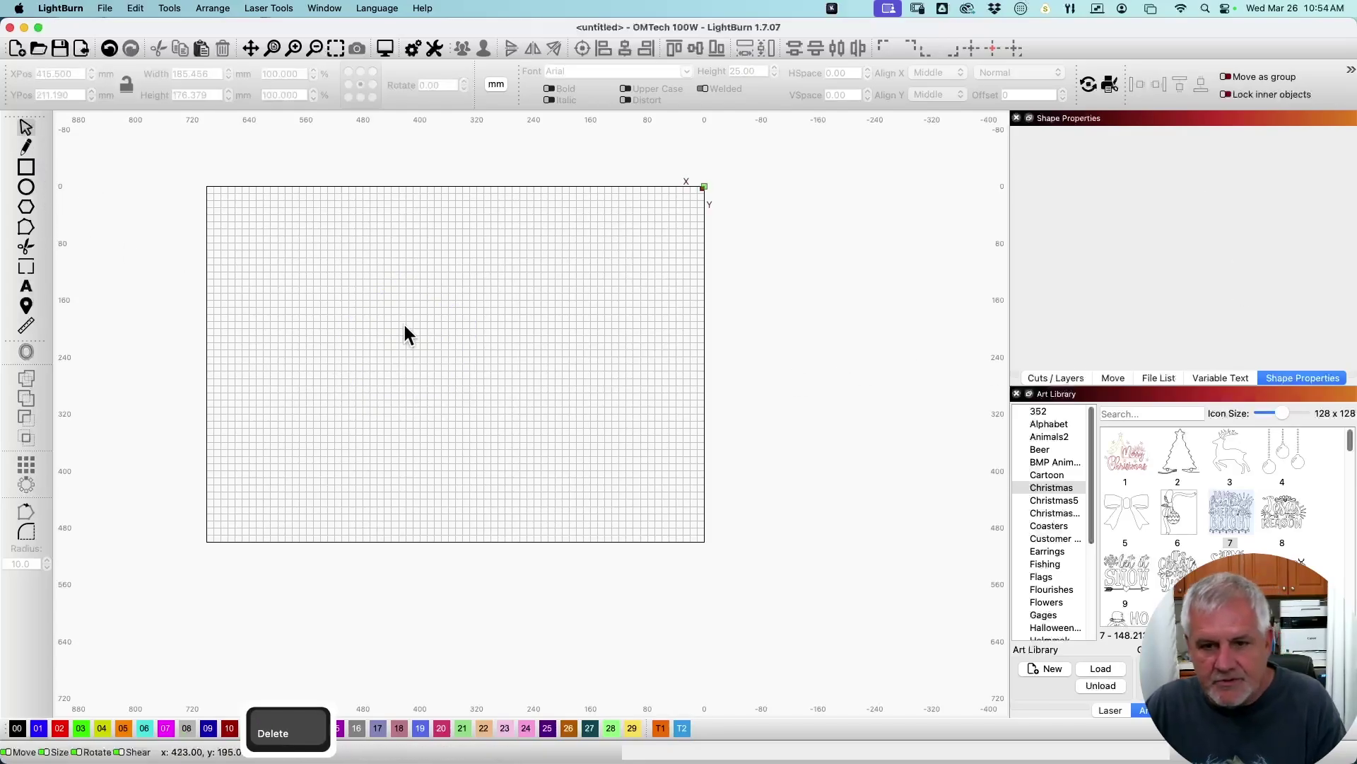
pyautogui.click(30, 166)
pyautogui.moveTo(324, 316); pyautogui.dragTo(510, 402)
pyautogui.press('Escape')
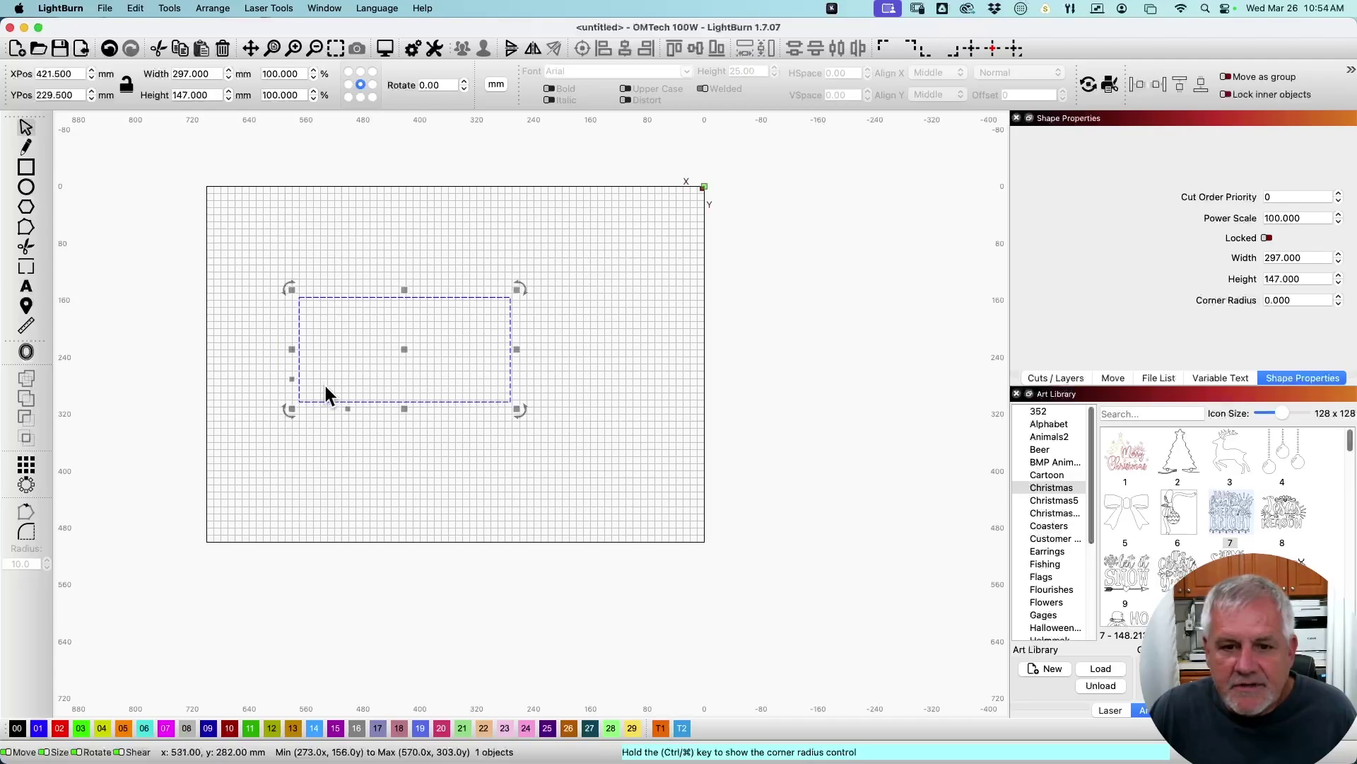
# Try rounding the rectangle's corners with its on-canvas corner radius control, and undo the change.
pyautogui.press('super')
pyautogui.press('super')
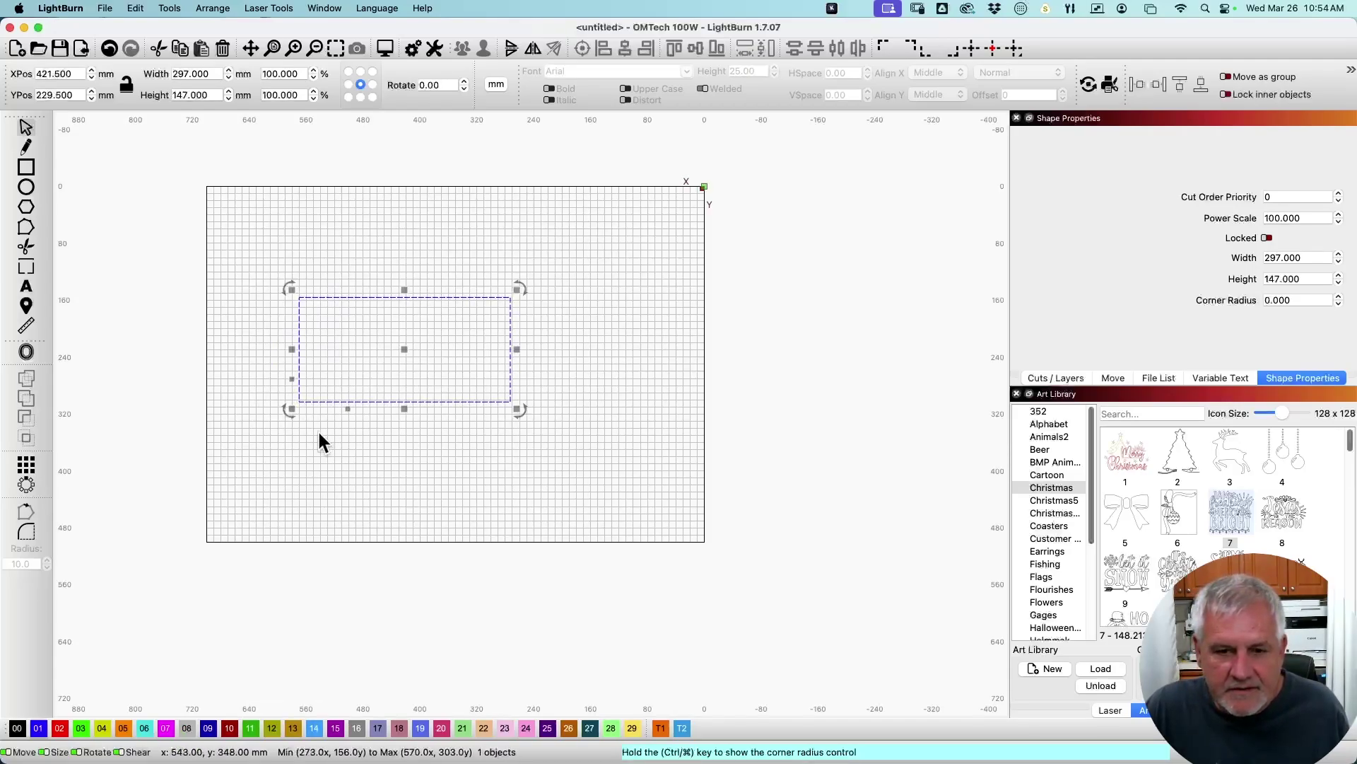
pyautogui.press('super')
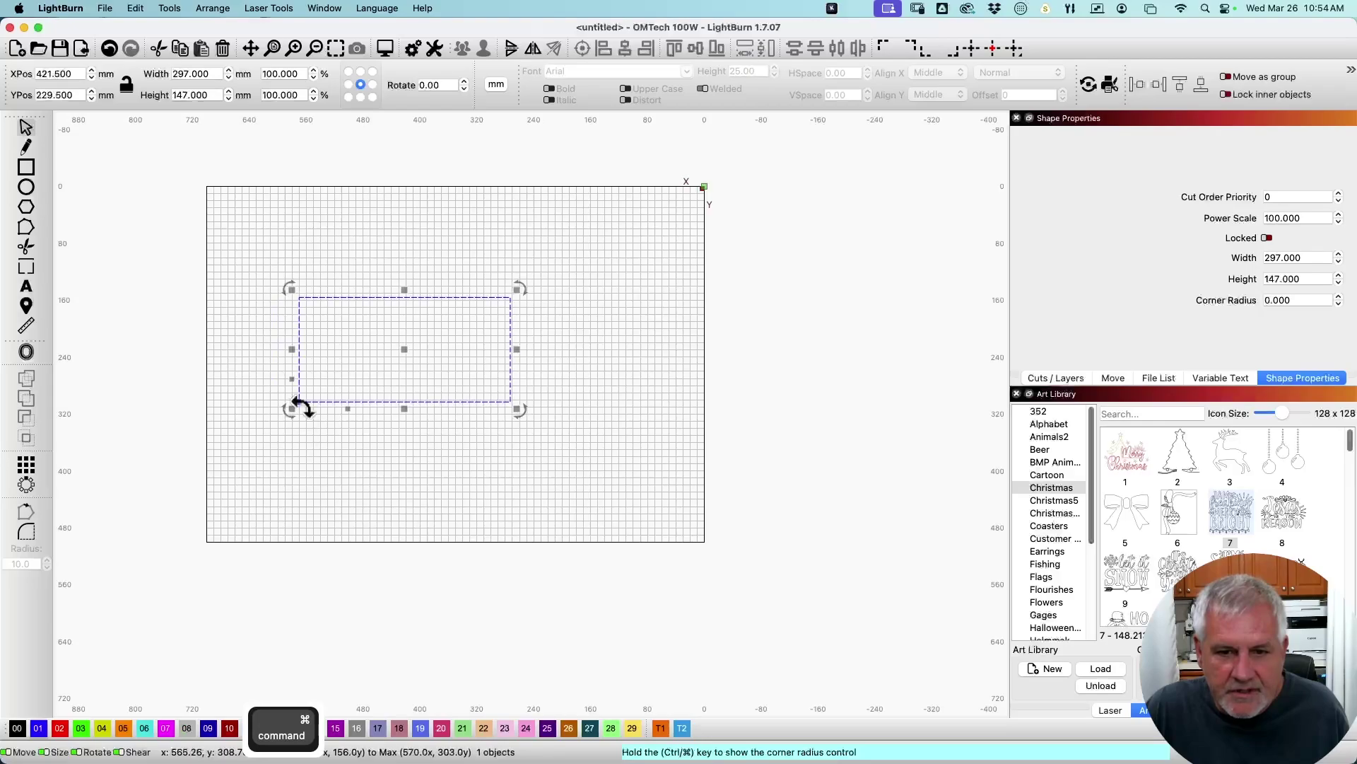
pyautogui.moveTo(295, 402); pyautogui.dragTo(339, 400)
pyautogui.press('super+z')
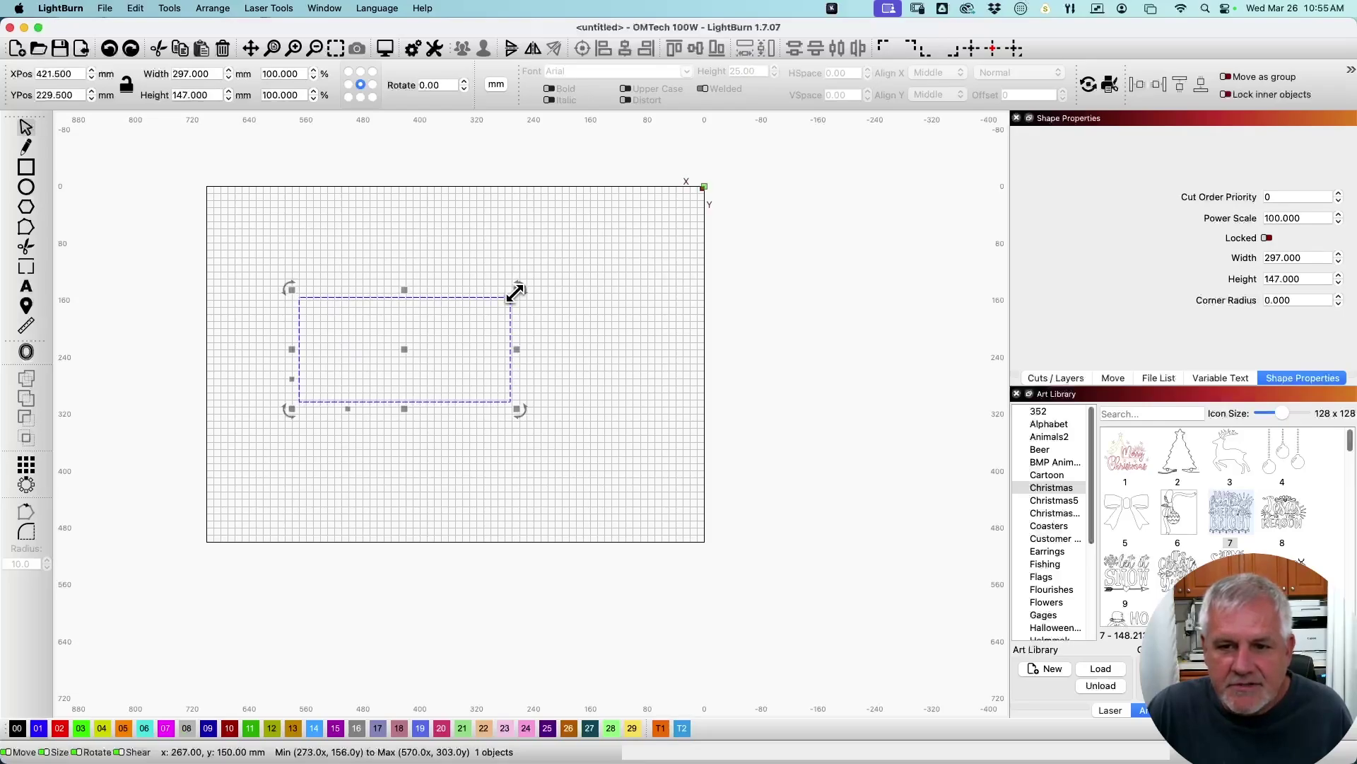
# Scale the rectangle from its upper right corner to about 321 by 159 mm, and adjust its four sides individually to about 268 by 146 mm.
pyautogui.moveTo(516, 292); pyautogui.dragTo(523, 260)
pyautogui.press('super+z')
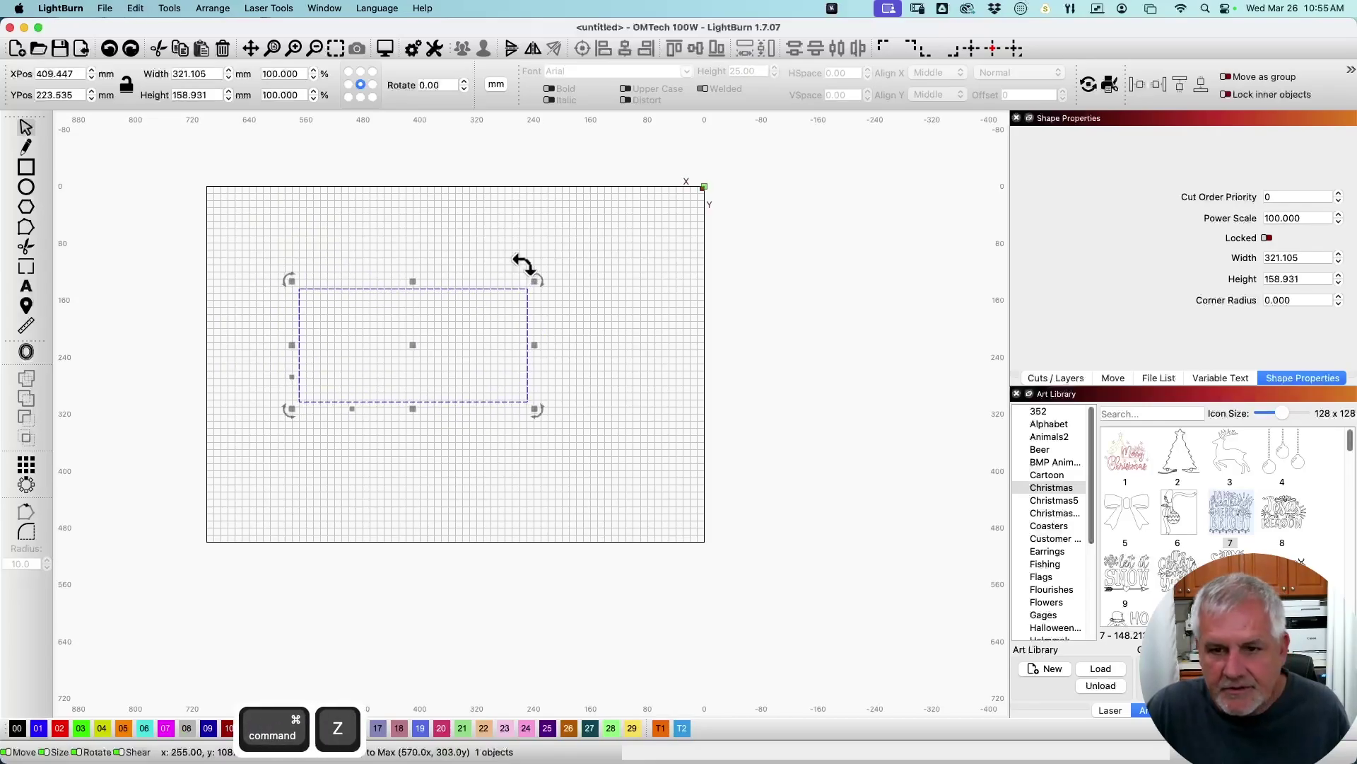
pyautogui.moveTo(539, 346)
pyautogui.mouseDown()
pyautogui.moveTo(575, 346)
pyautogui.moveTo(537, 346)
pyautogui.mouseUp()
pyautogui.moveTo(416, 282)
pyautogui.mouseDown()
pyautogui.moveTo(415, 259)
pyautogui.moveTo(413, 277)
pyautogui.mouseUp()
pyautogui.moveTo(296, 343); pyautogui.dragTo(331, 342)
pyautogui.moveTo(431, 412)
pyautogui.mouseDown()
pyautogui.moveTo(428, 437)
pyautogui.moveTo(427, 397)
pyautogui.mouseUp()
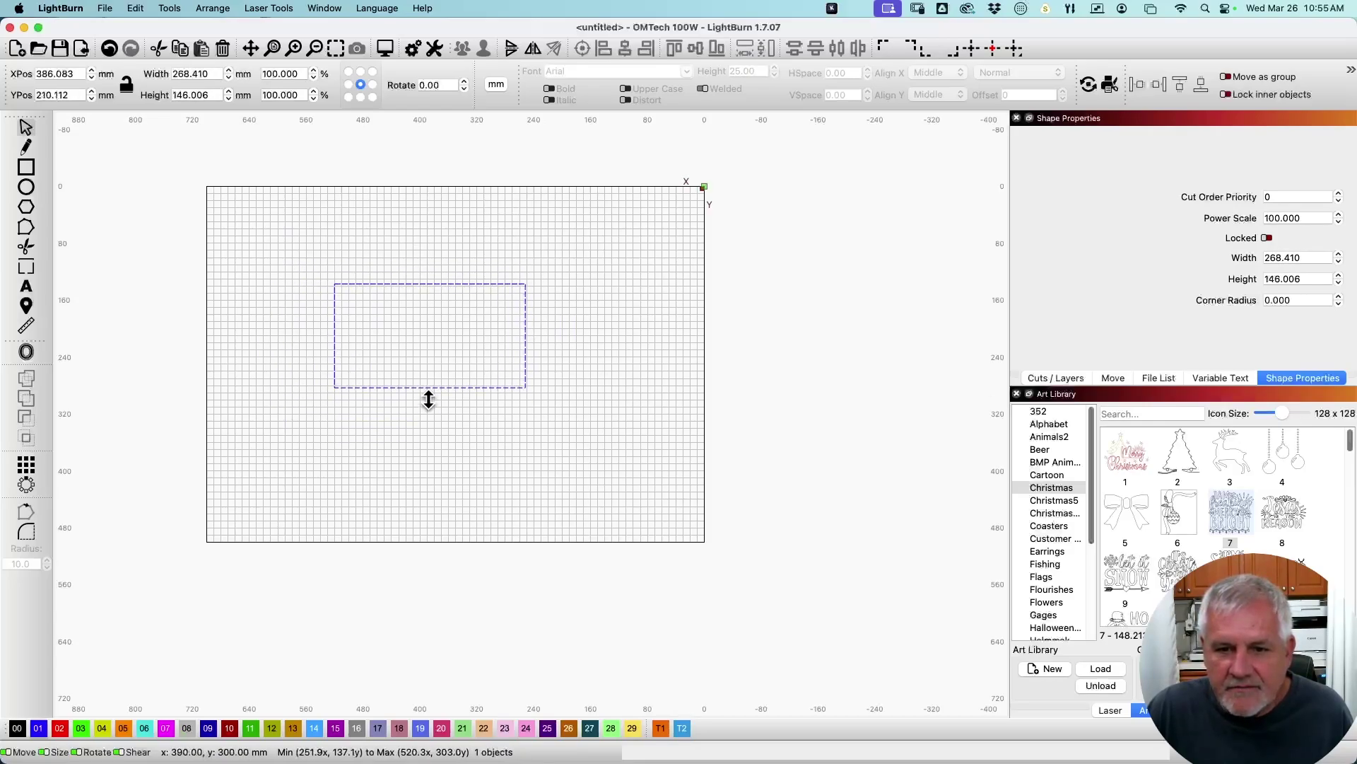
# Try moving the rectangle and shearing it sideways with its shear handle, and undo these changes.
pyautogui.moveTo(430, 333); pyautogui.dragTo(464, 336)
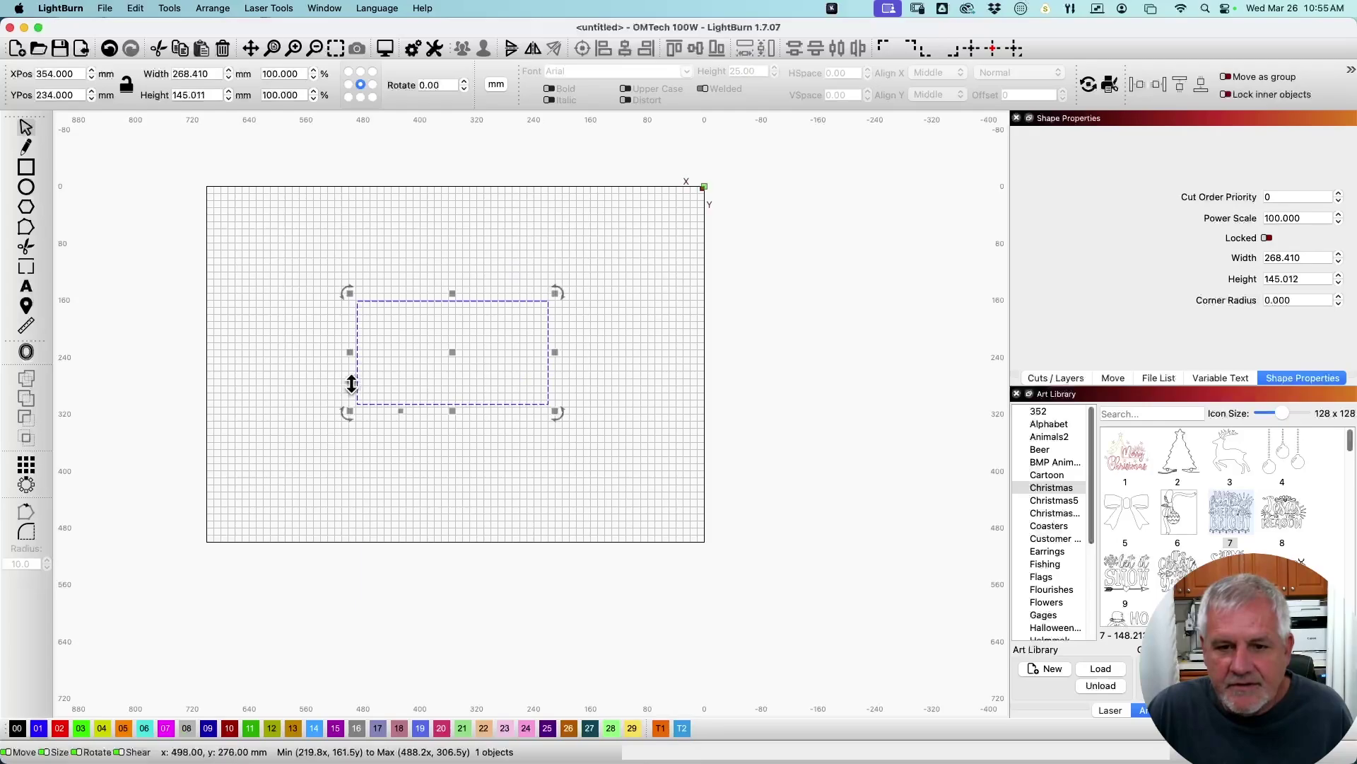
pyautogui.moveTo(350, 383); pyautogui.dragTo(451, 405)
pyautogui.press('super+z')
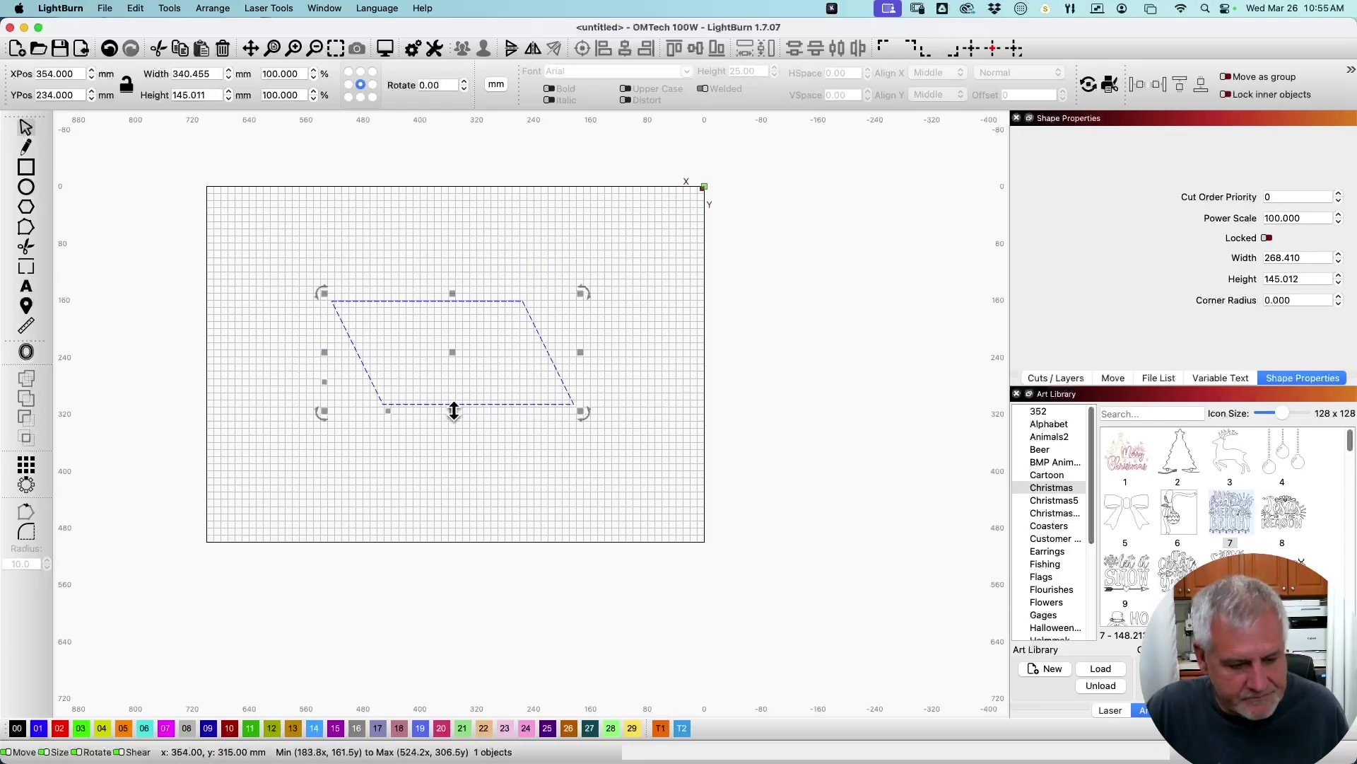
pyautogui.press('super+z')
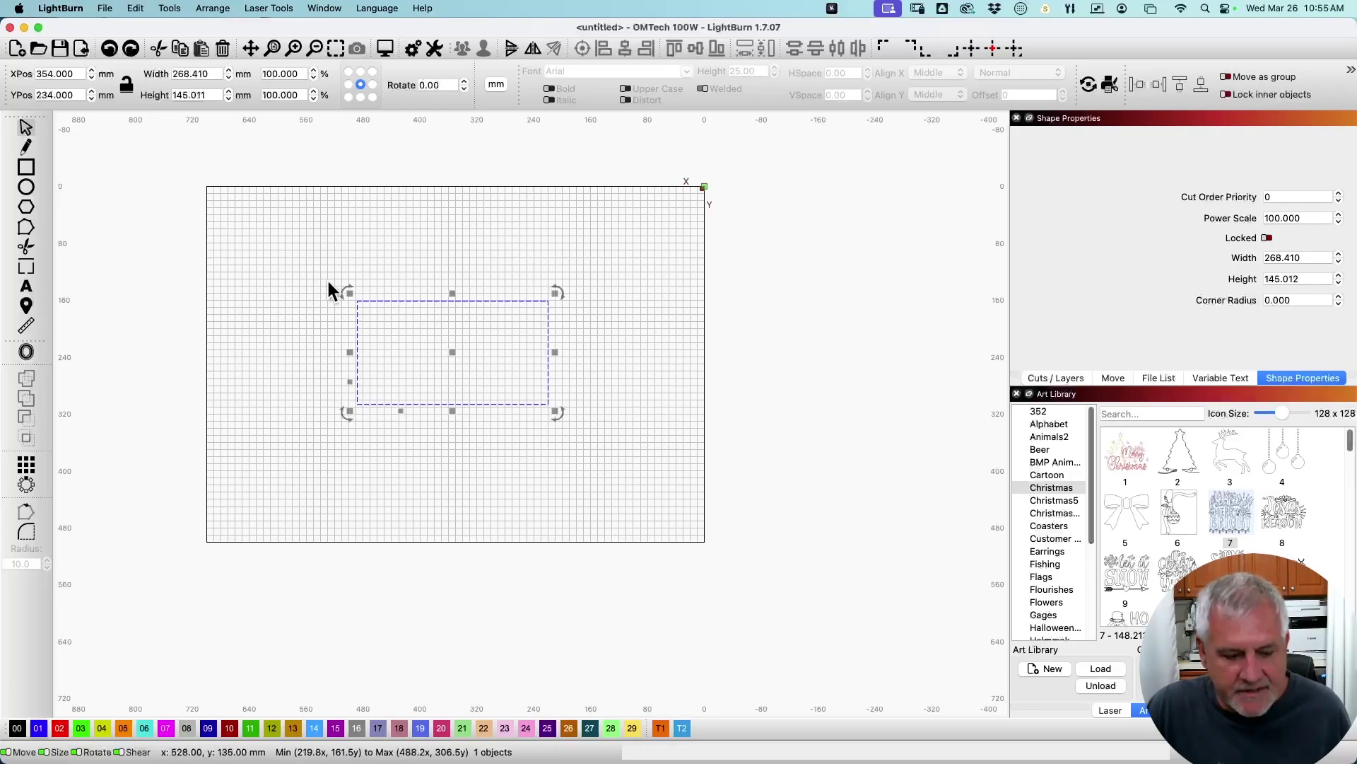
pyautogui.press('super+x')
pyautogui.press('super+v')
pyautogui.press('super+z')
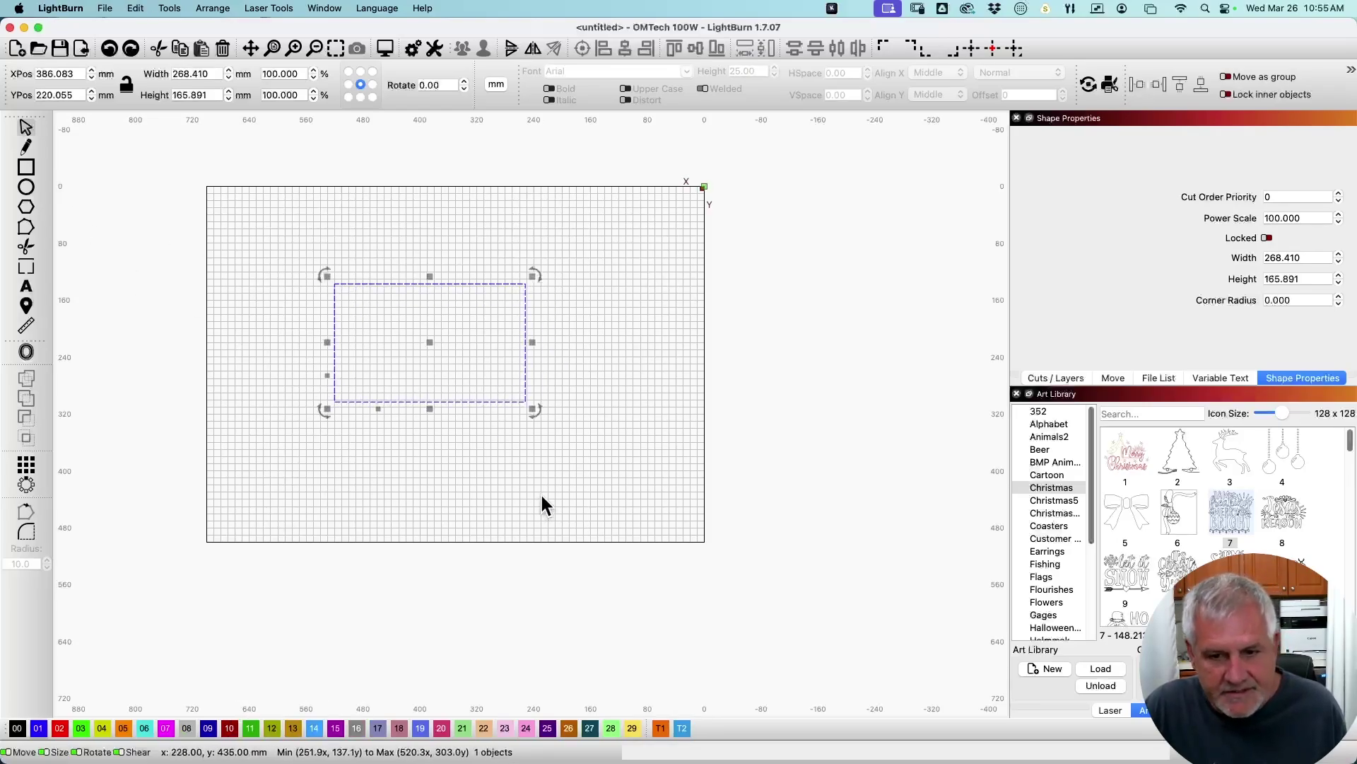
# Delete the rectangle and draw a hexagon about 129 mm wide with the Polygon tool.
pyautogui.press('Delete')
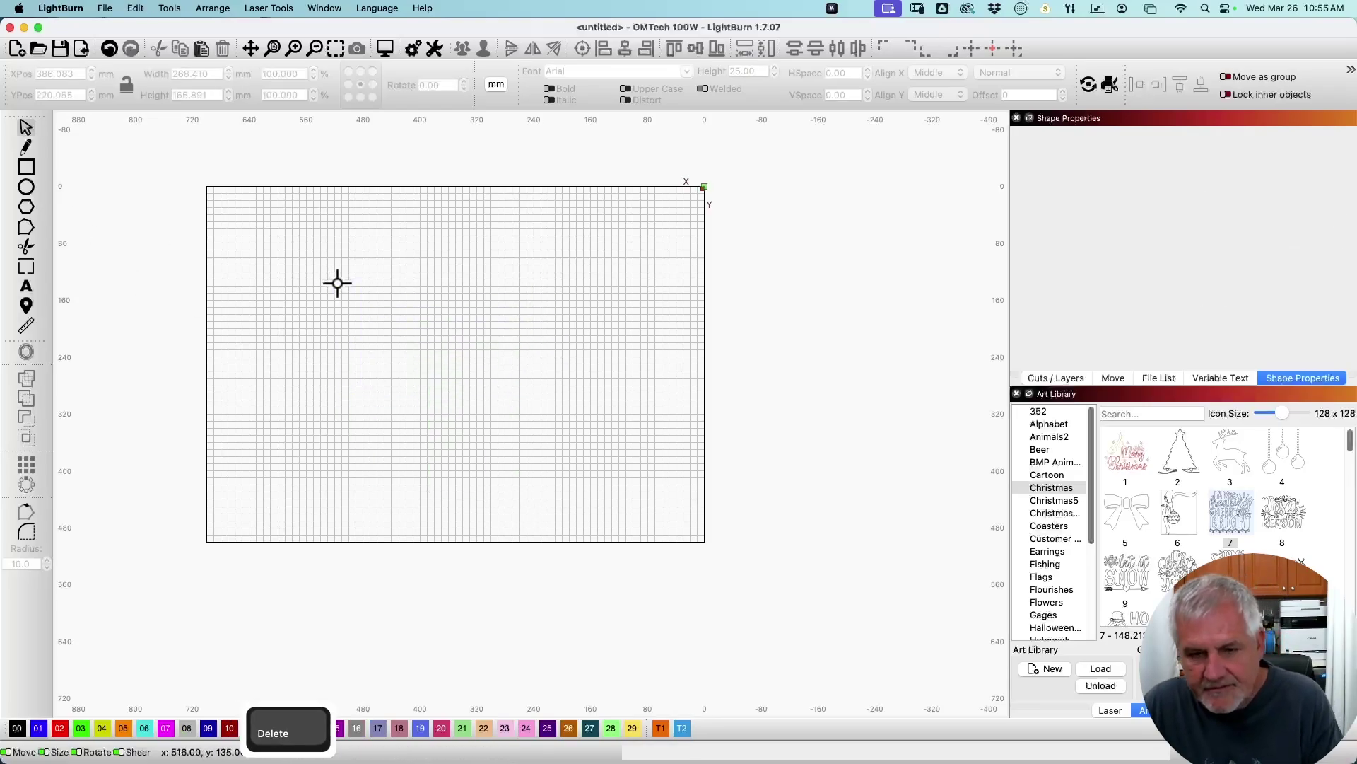
pyautogui.click(27, 207)
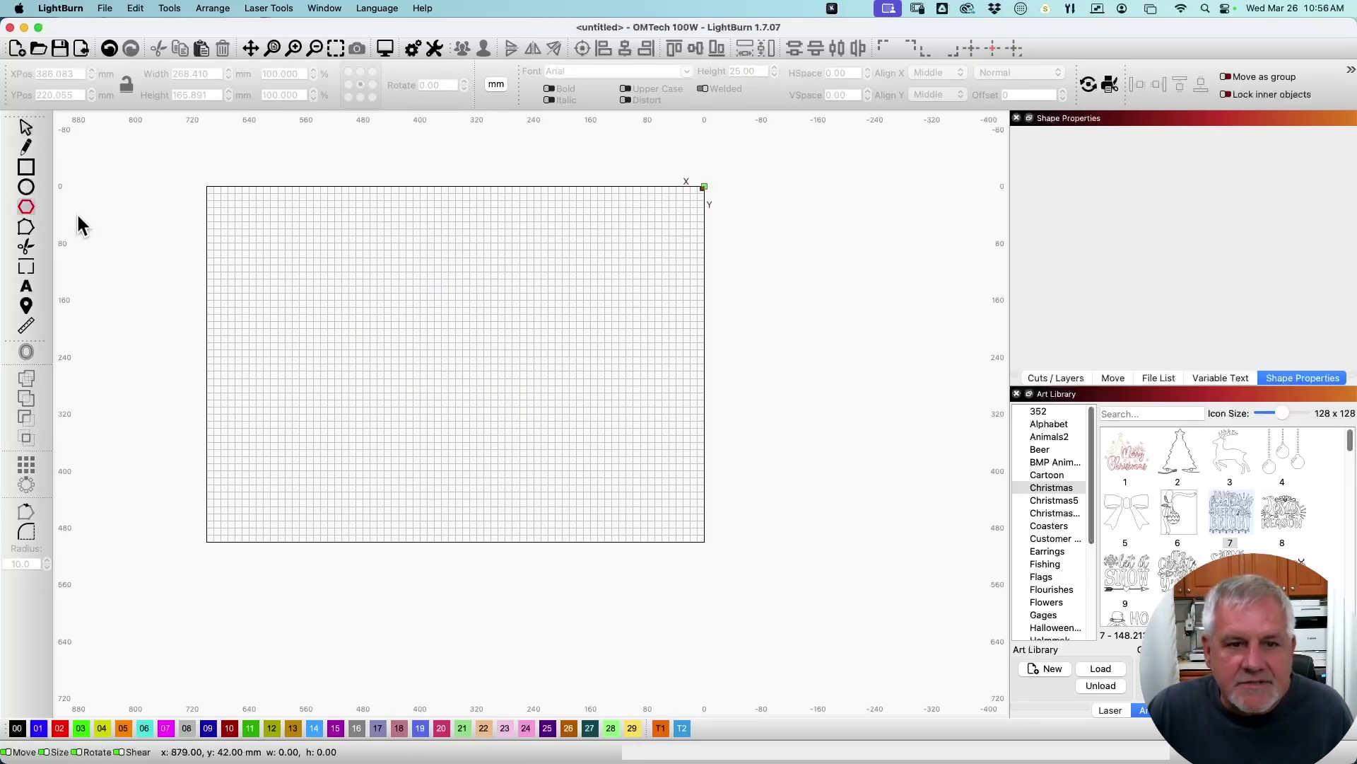
pyautogui.moveTo(236, 278); pyautogui.dragTo(326, 365)
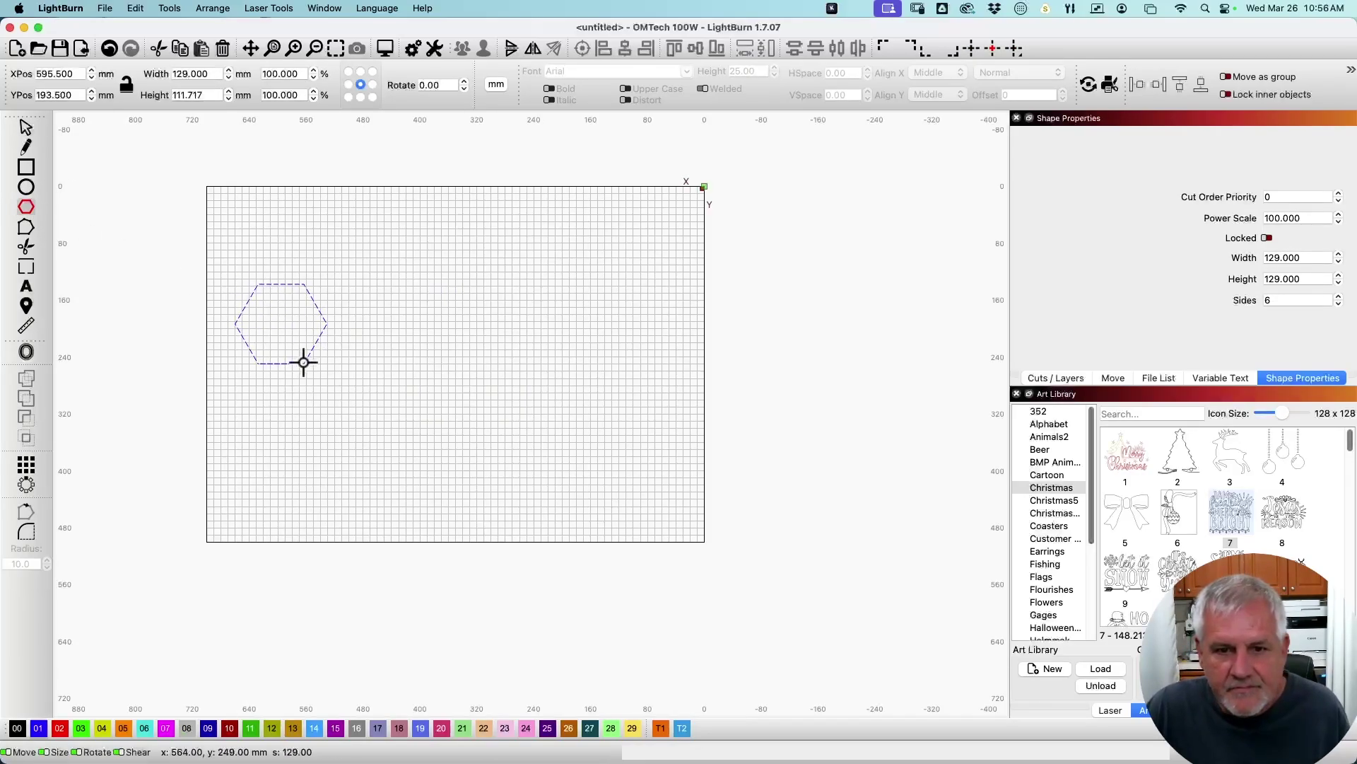
pyautogui.press('Escape')
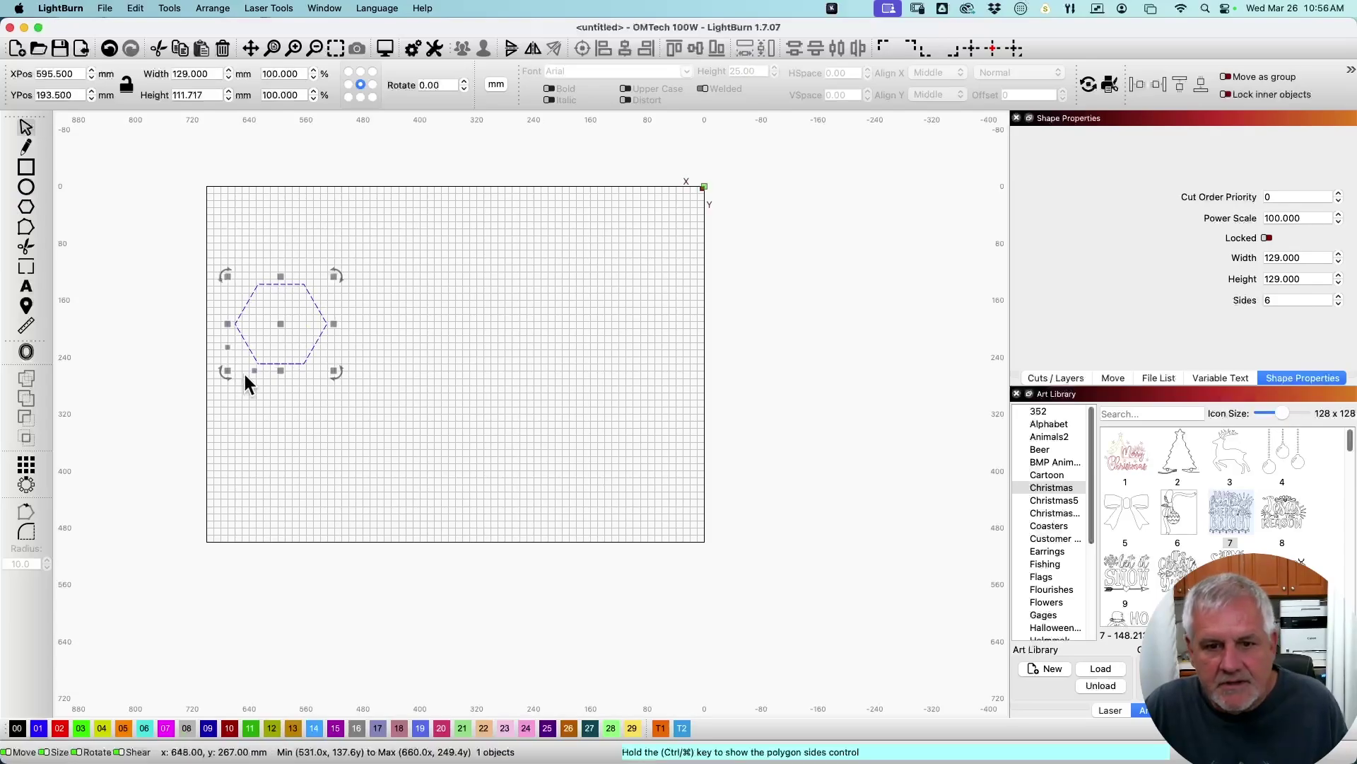
pyautogui.moveTo(254, 374); pyautogui.dragTo(228, 342)
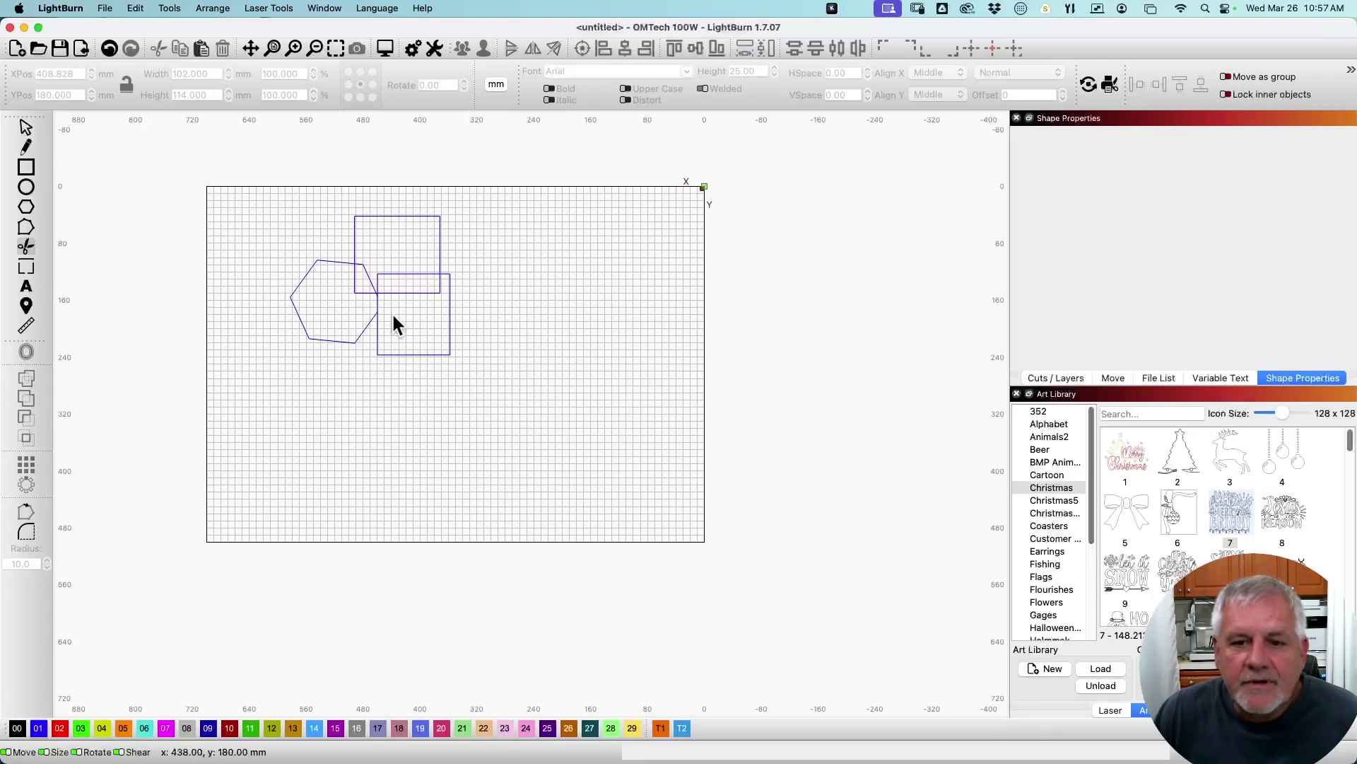
# Trim the overlapping line segments where the hexagon and the two rectangles cross.
pyautogui.click(361, 295)
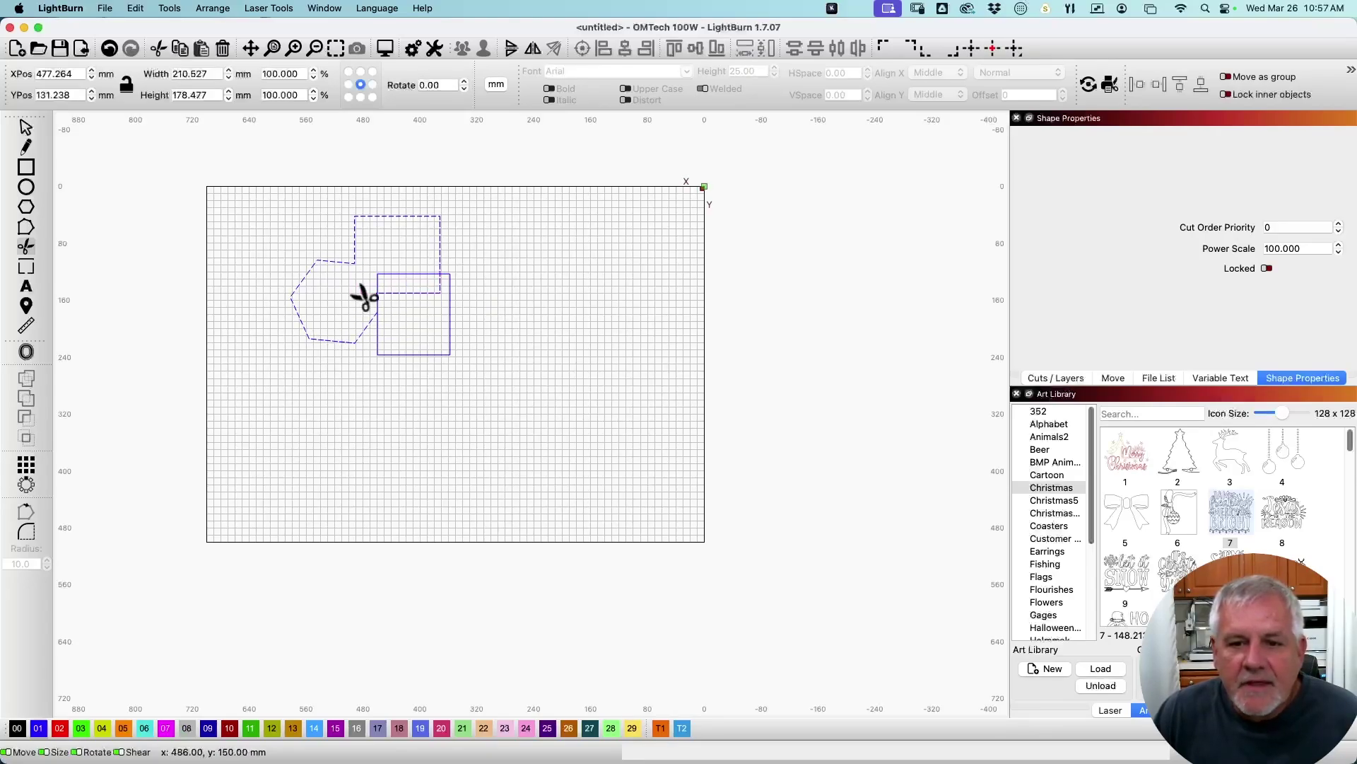
pyautogui.click(410, 275)
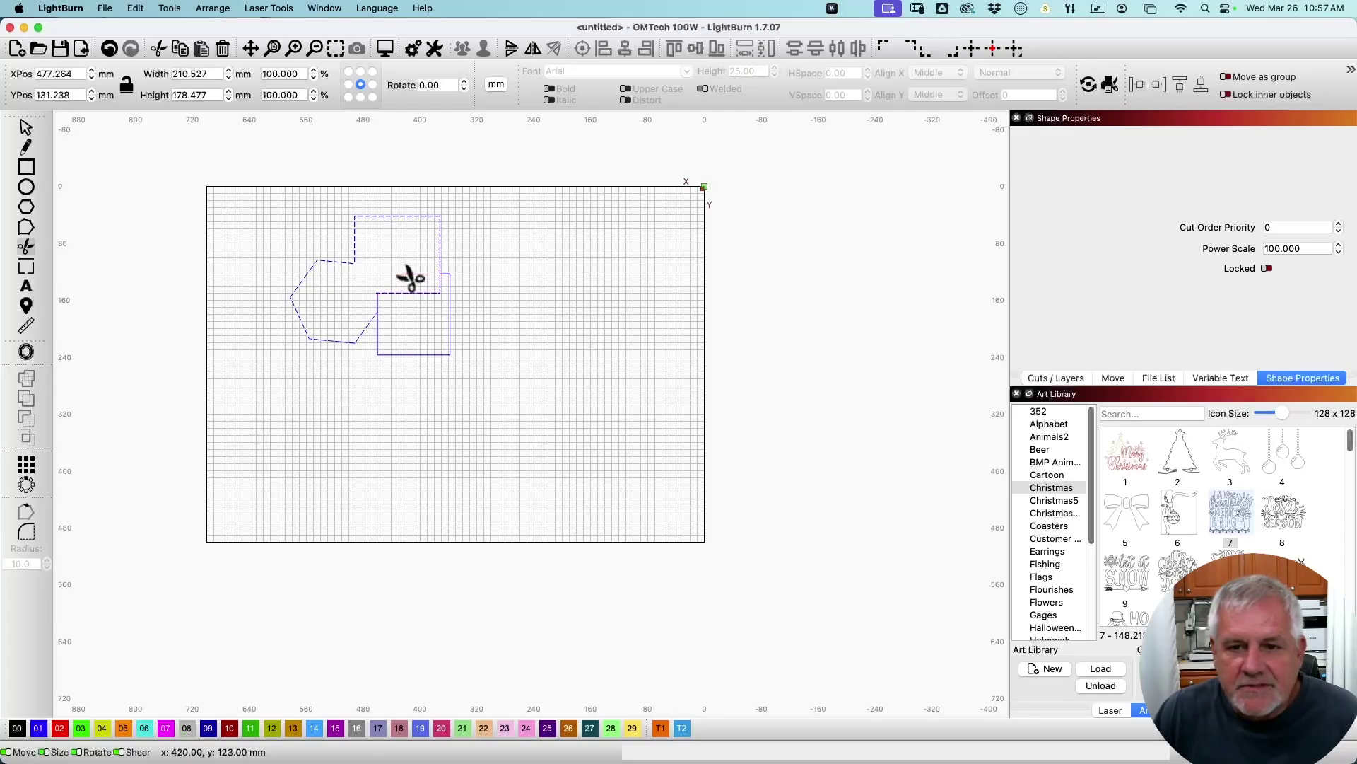
pyautogui.click(378, 301)
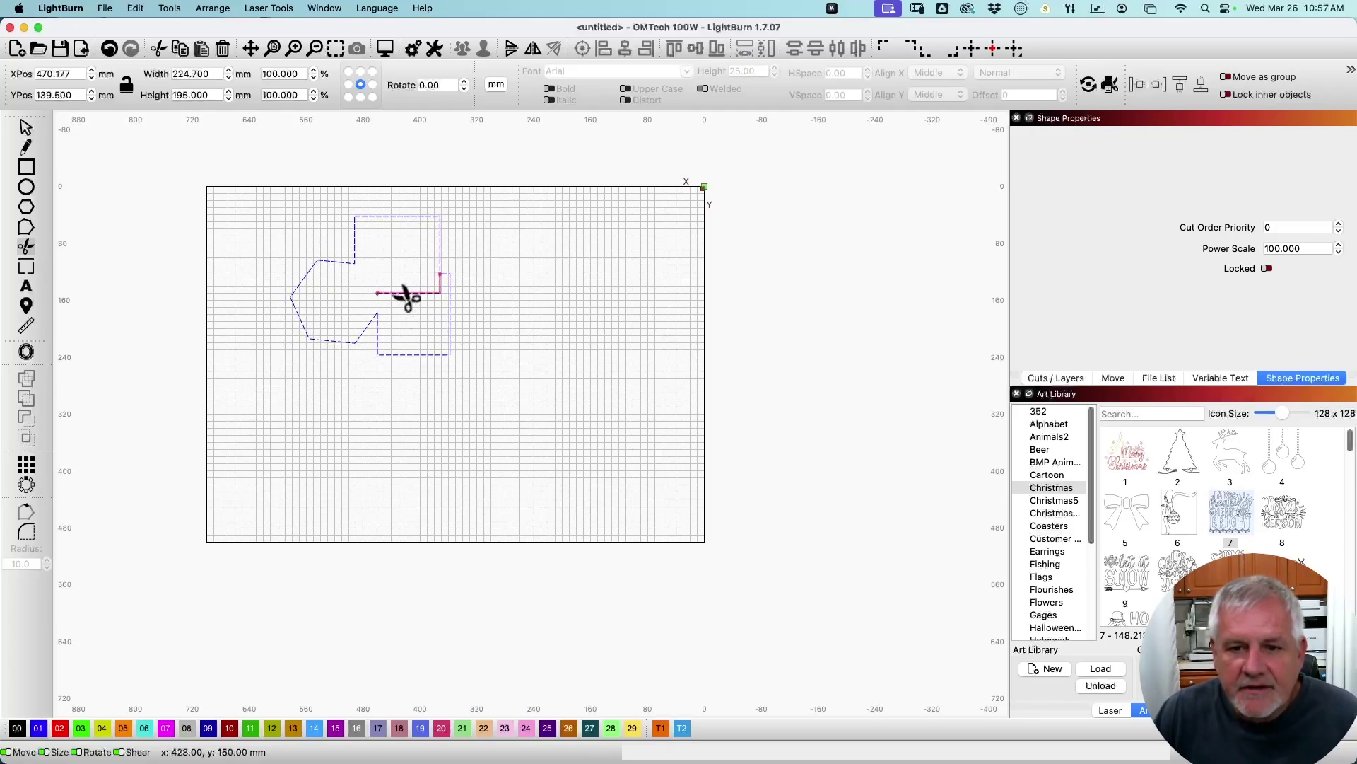
pyautogui.click(407, 293)
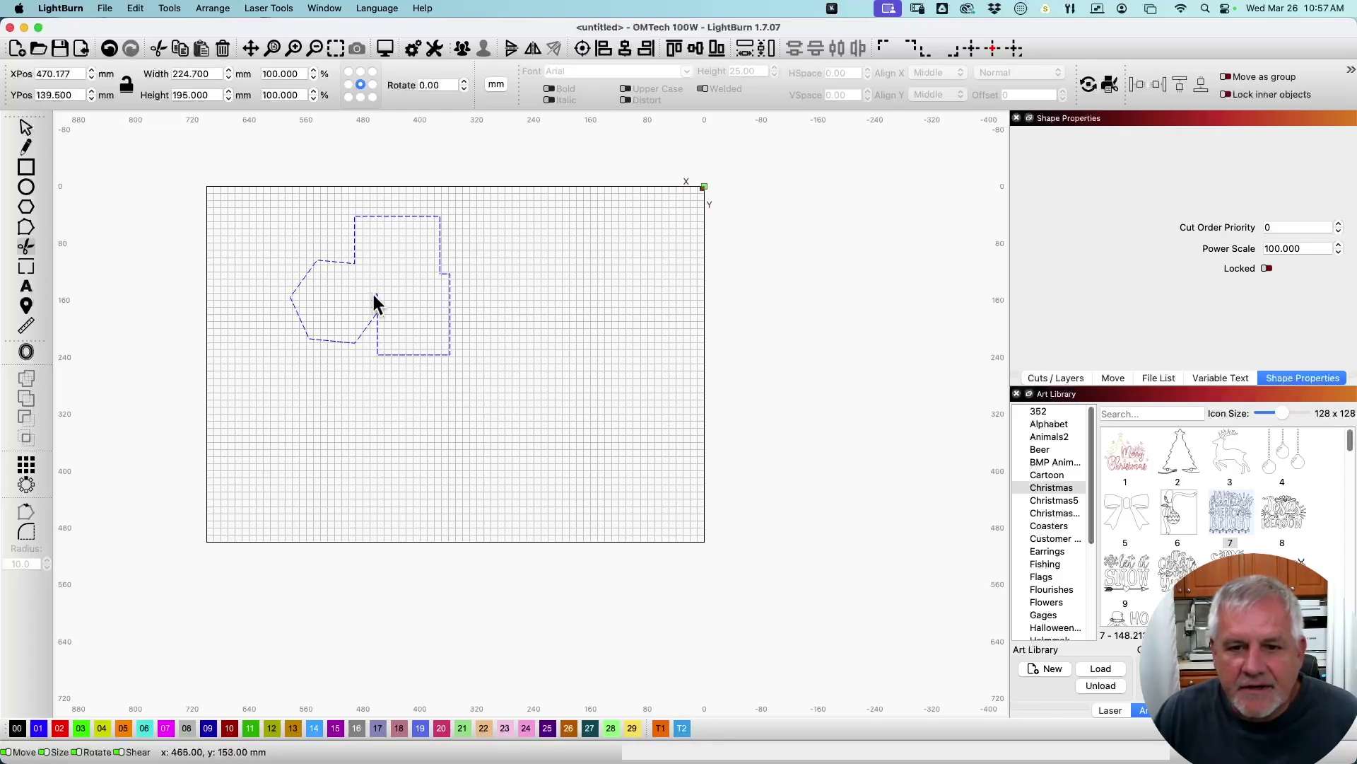
# Undo the last trims and trim the remaining inner segments again without leaving a stray fragment, so the three shapes form one clean outline.
pyautogui.scroll(5, 376, 296)
pyautogui.scroll(3, 378, 298)
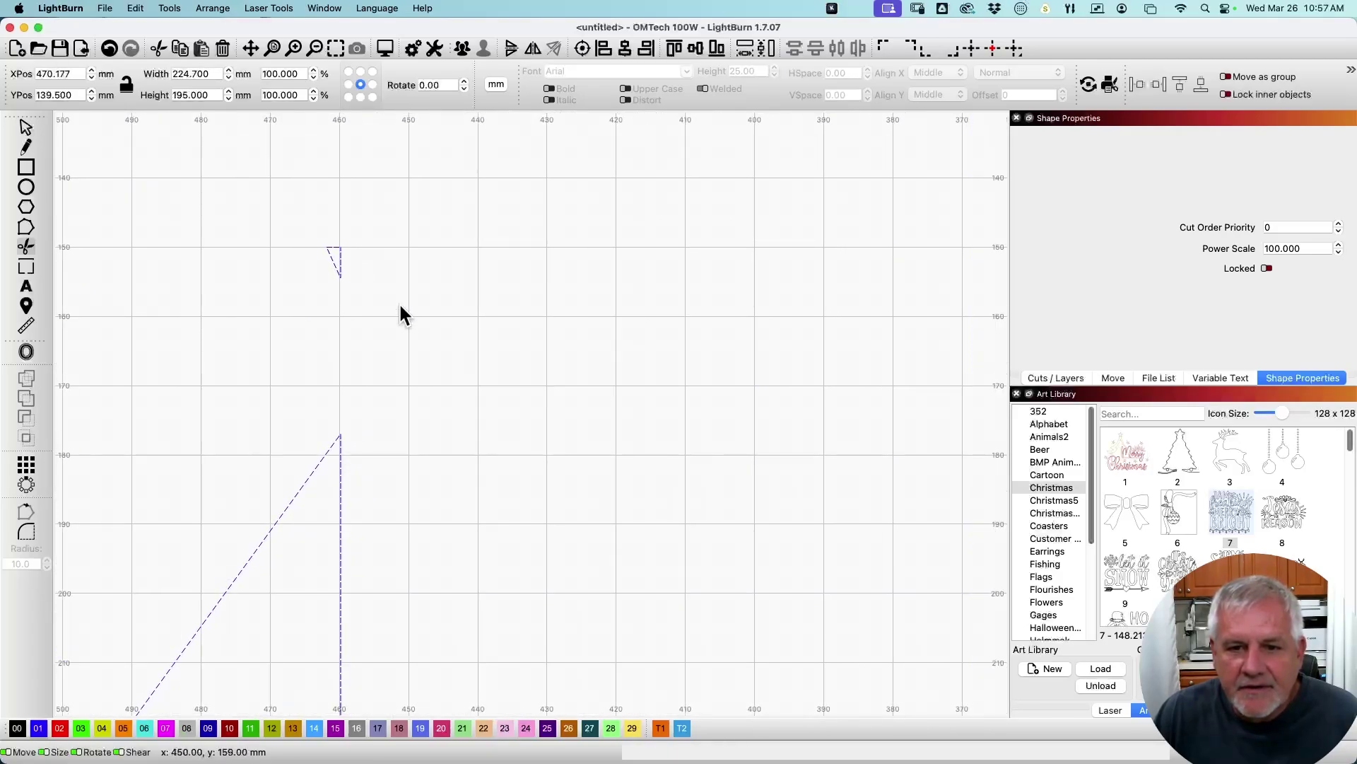
pyautogui.press('super+z')
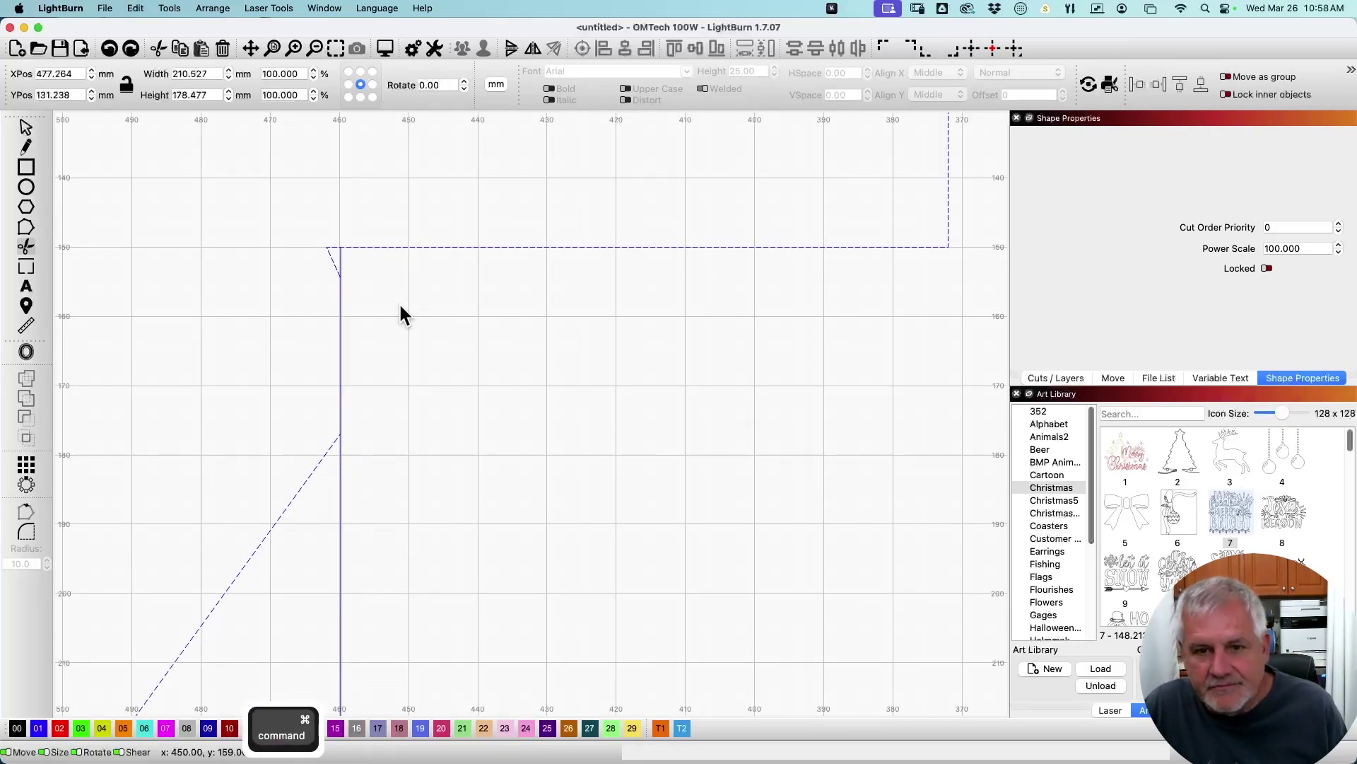
pyautogui.scroll(-3, 352, 322)
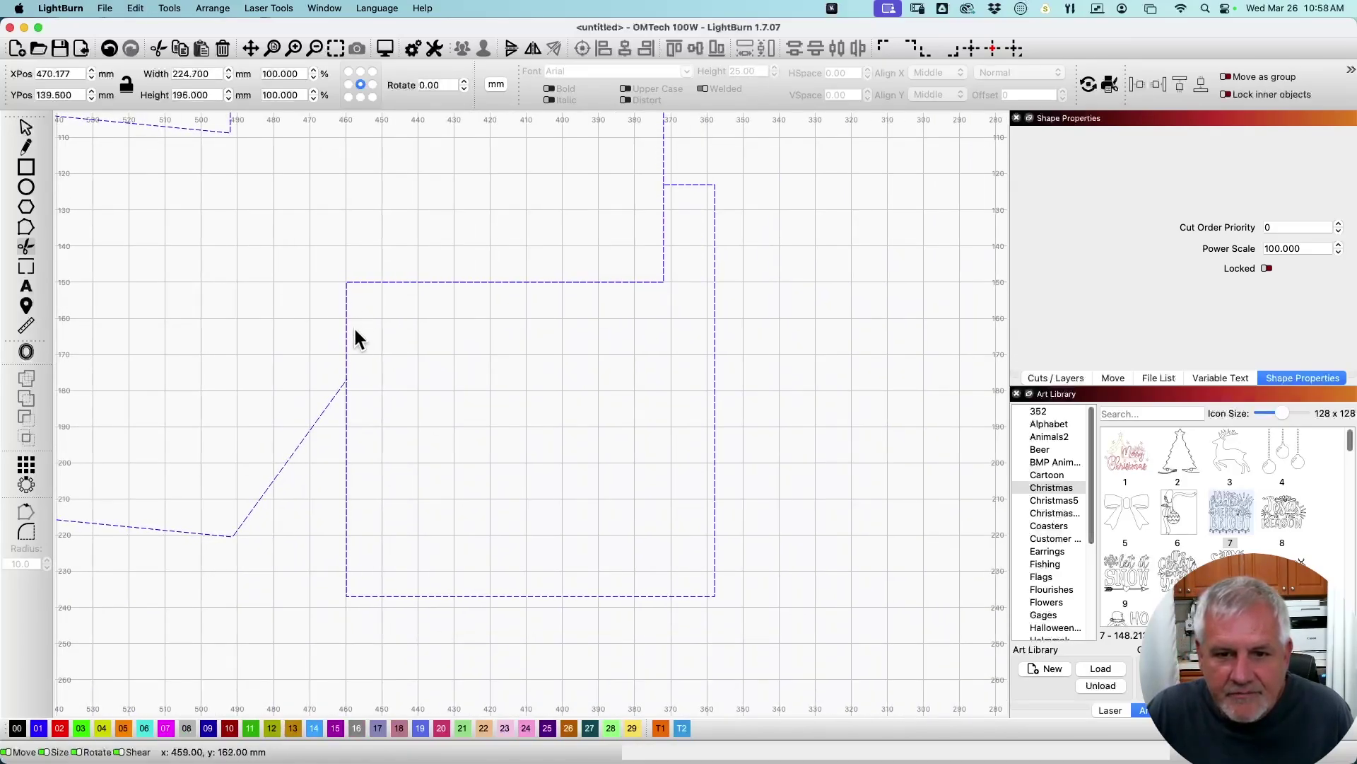
pyautogui.click(346, 327)
pyautogui.scroll(-5, 448, 372)
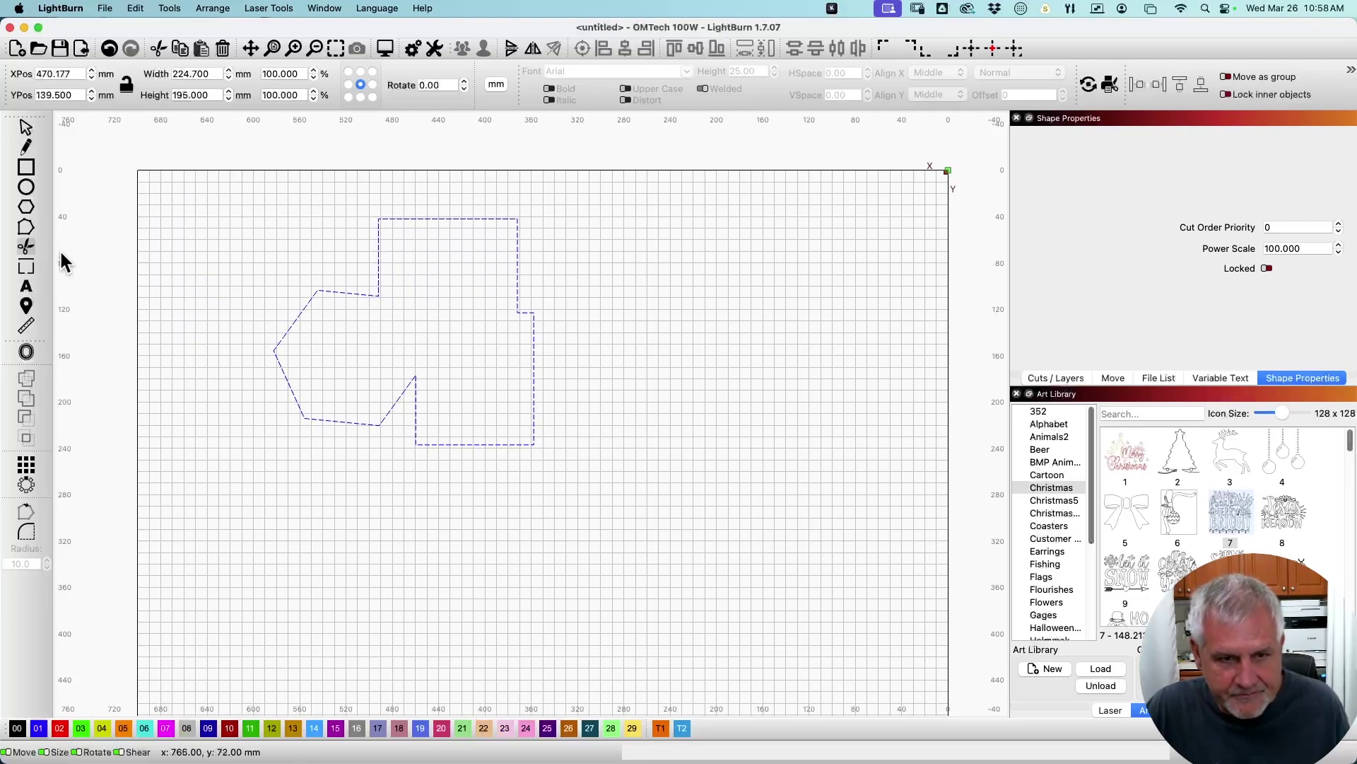
pyautogui.press('super')
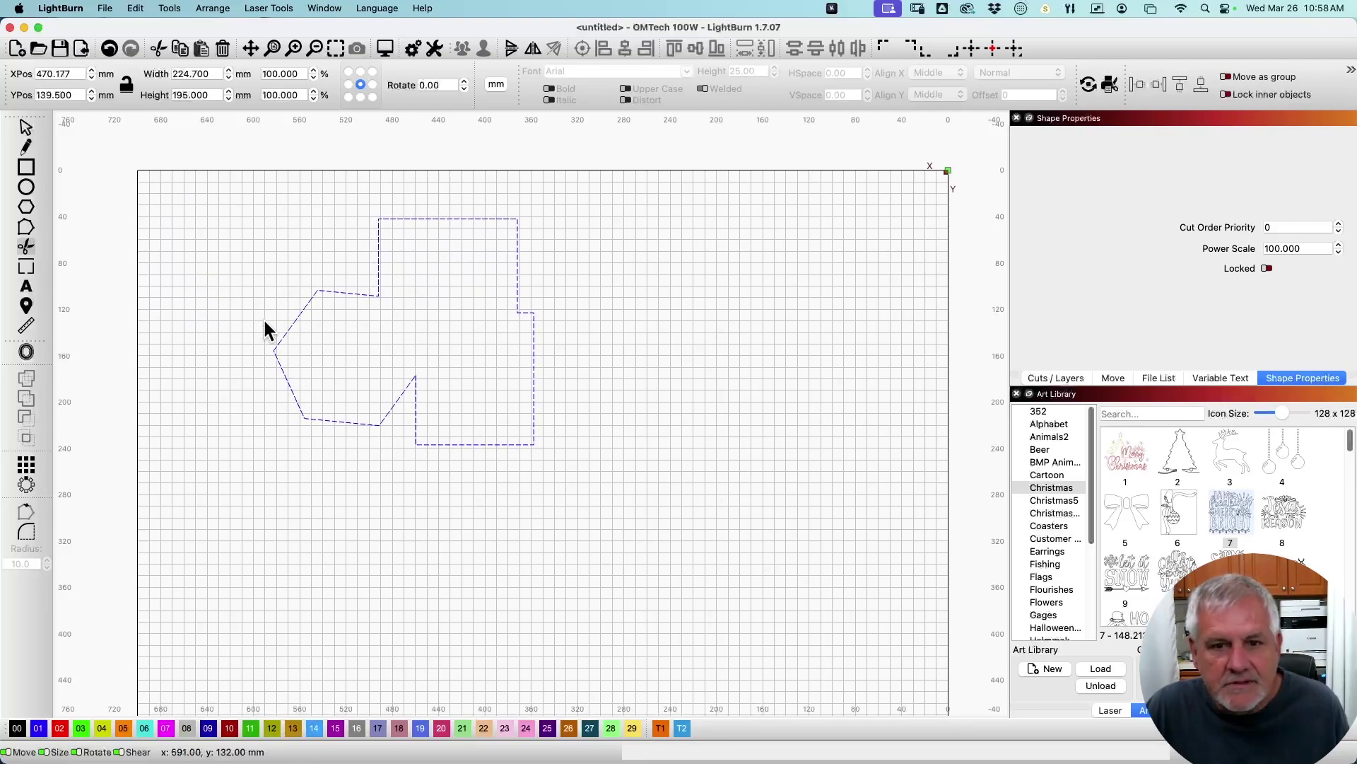
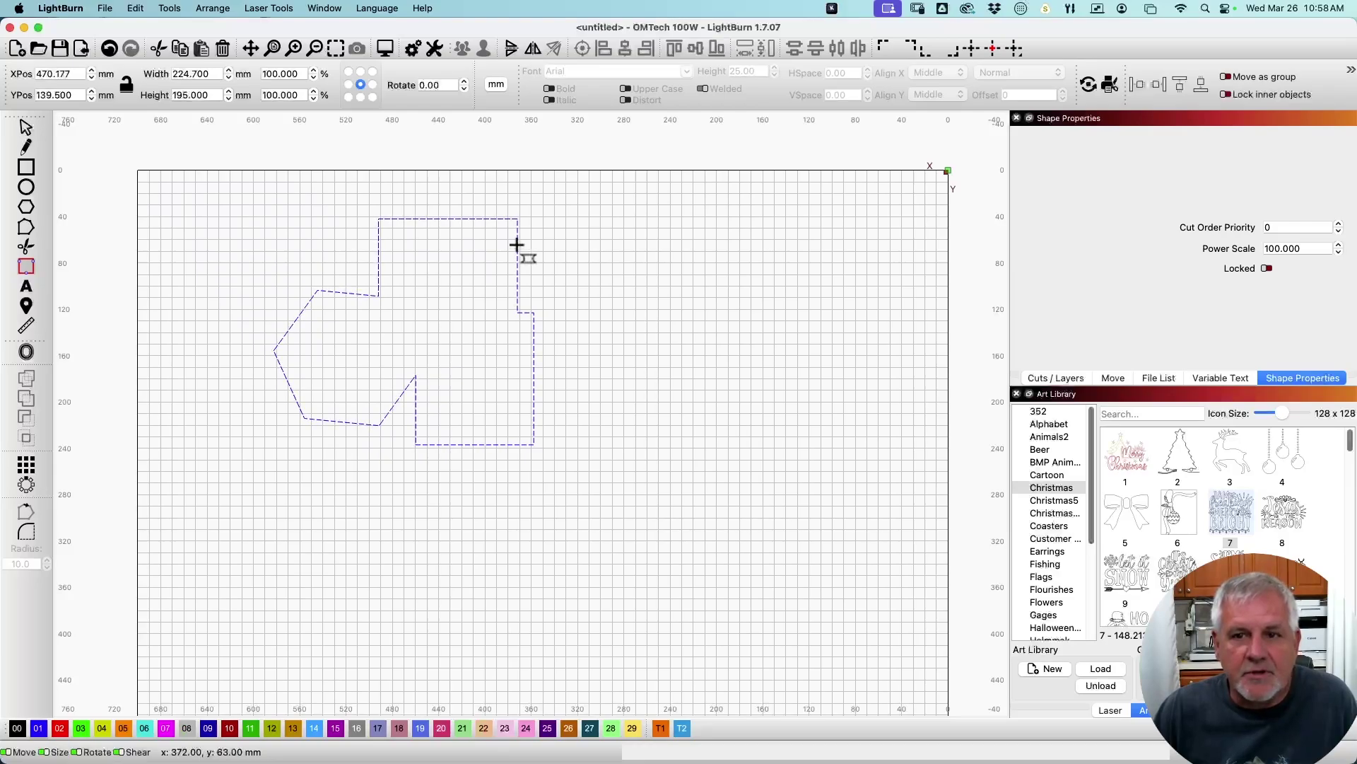
# Place three manual tabs on the outline: on its top edge, its right edge and near the hexagon's lower left corner.
pyautogui.click(21, 267)
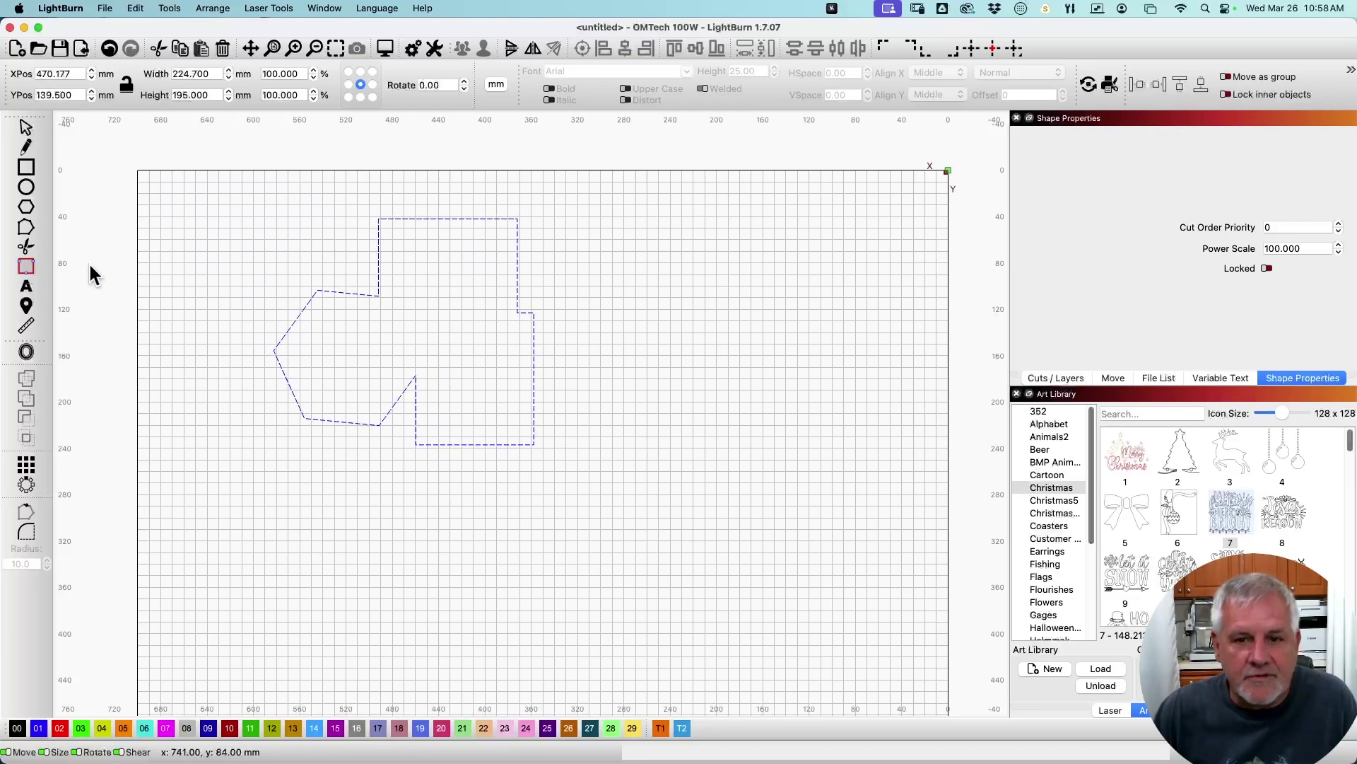
pyautogui.click(406, 218)
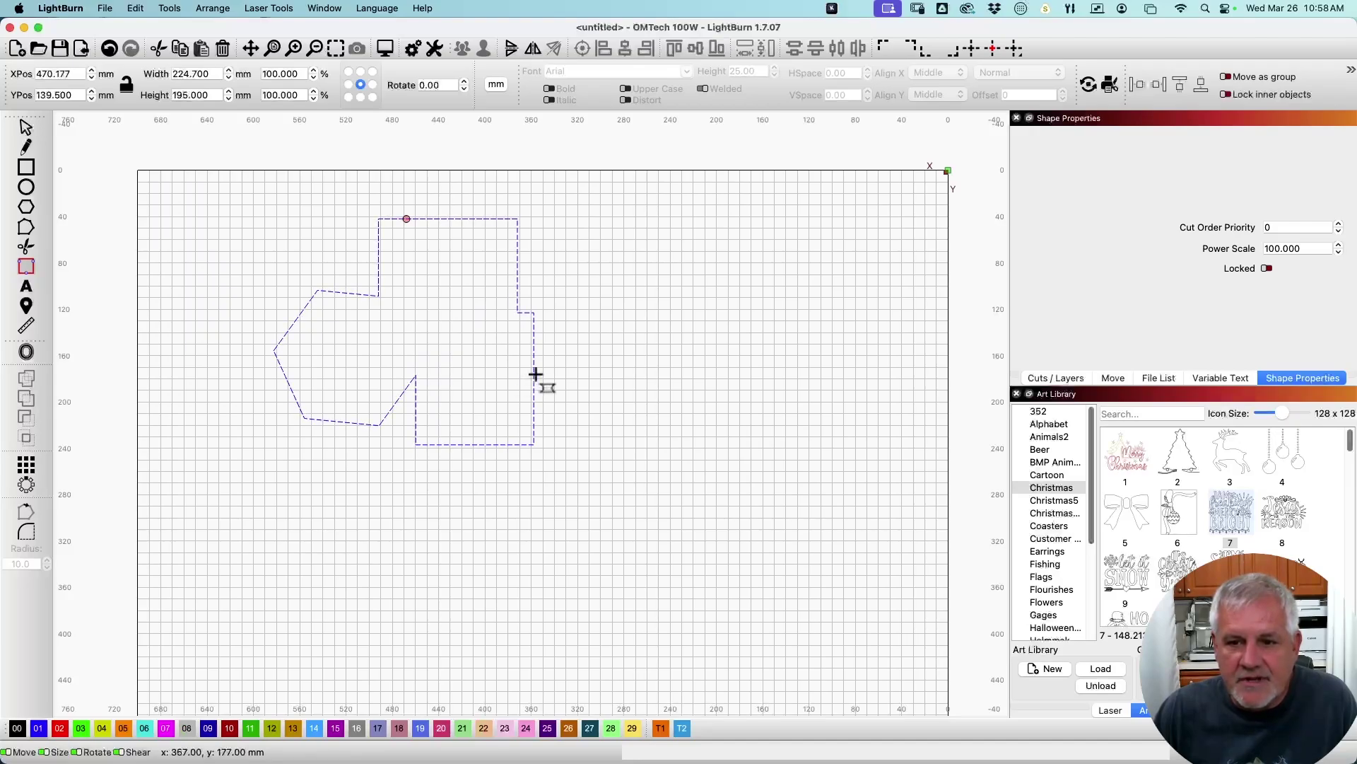
pyautogui.click(534, 374)
pyautogui.click(308, 419)
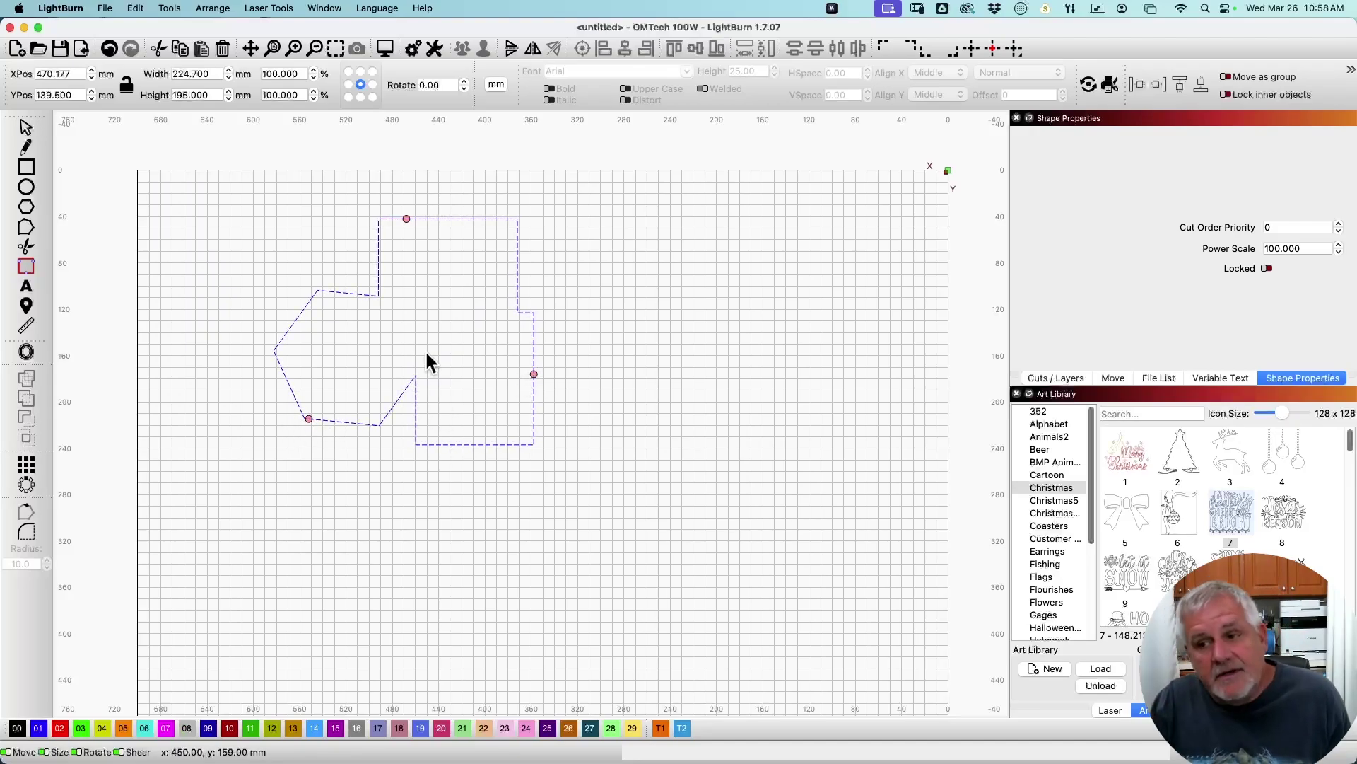
# Open the cut settings of layer C01, switch Tabs / Bridges off and on again, and uncover the shape behind the dialog.
pyautogui.click(1057, 379)
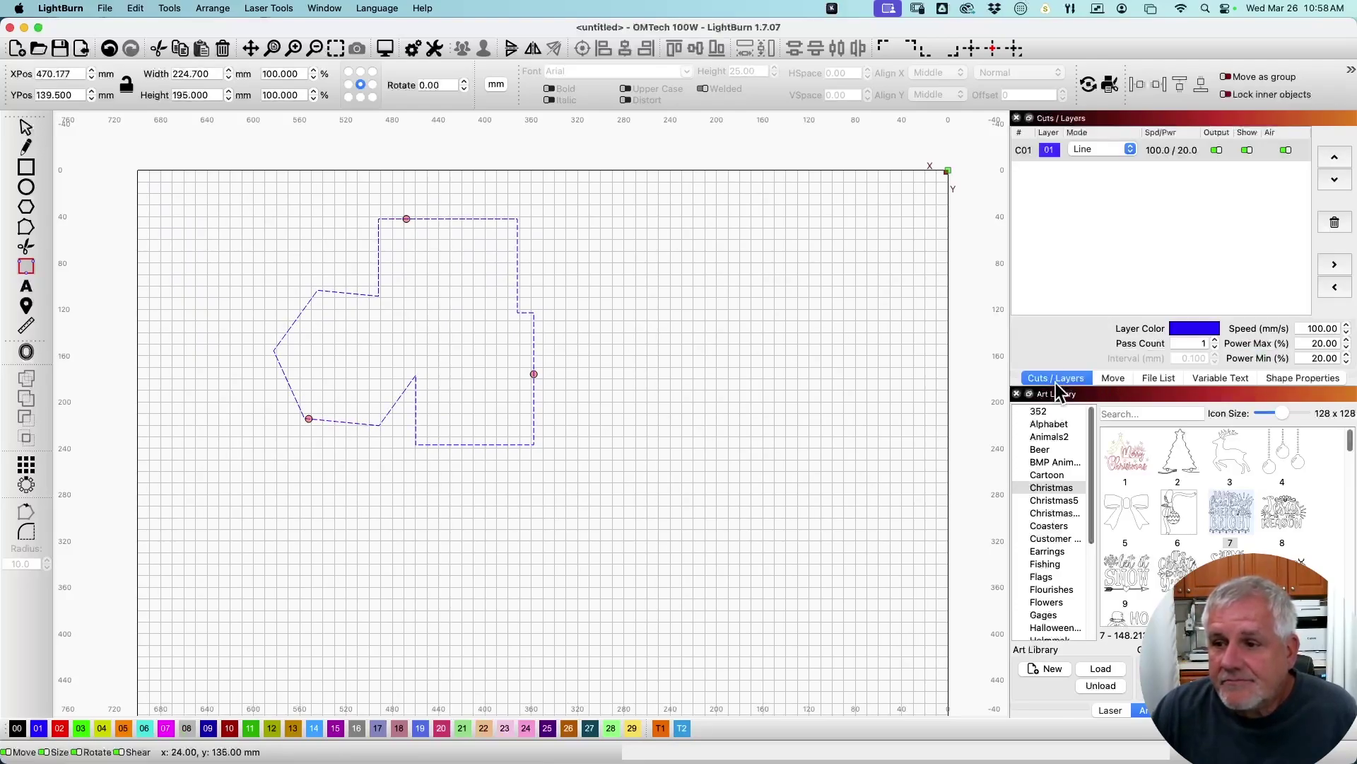
pyautogui.doubleClick(1020, 150)
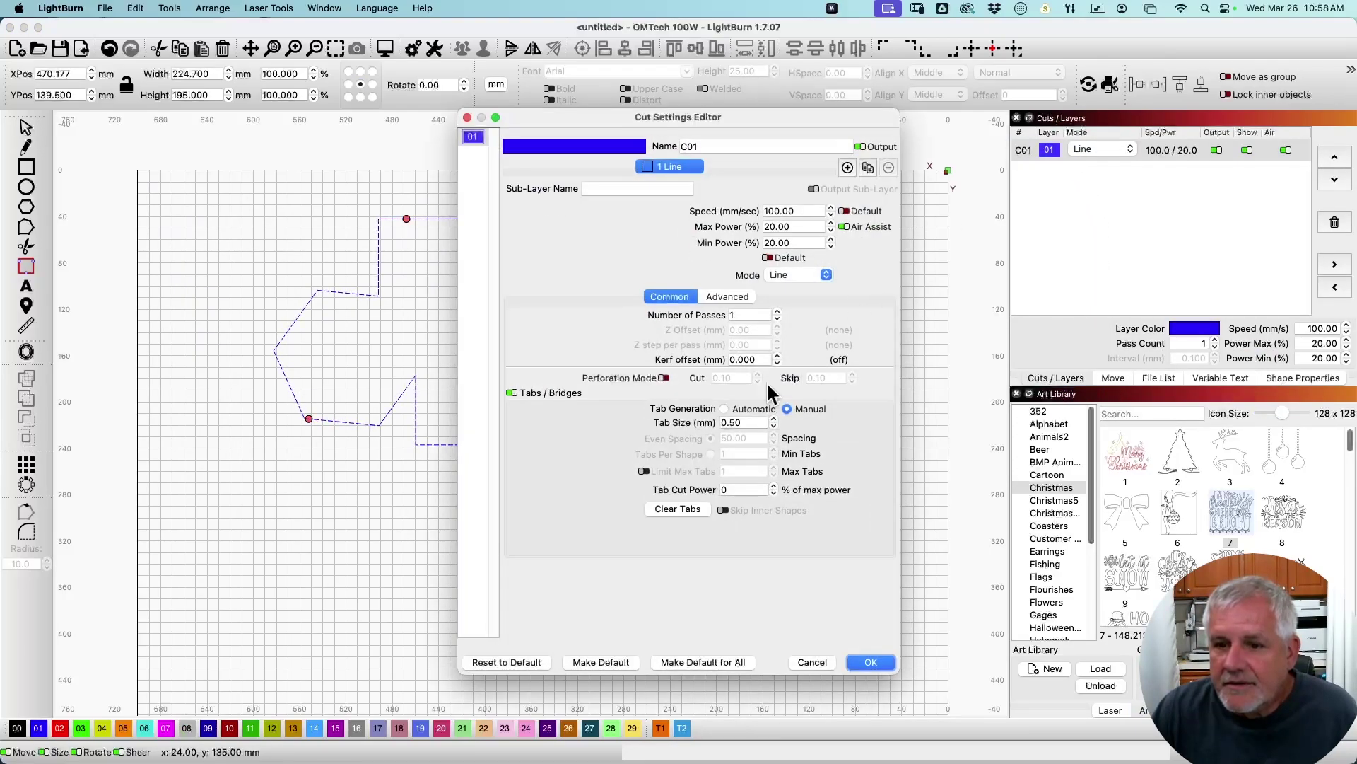
pyautogui.click(511, 392)
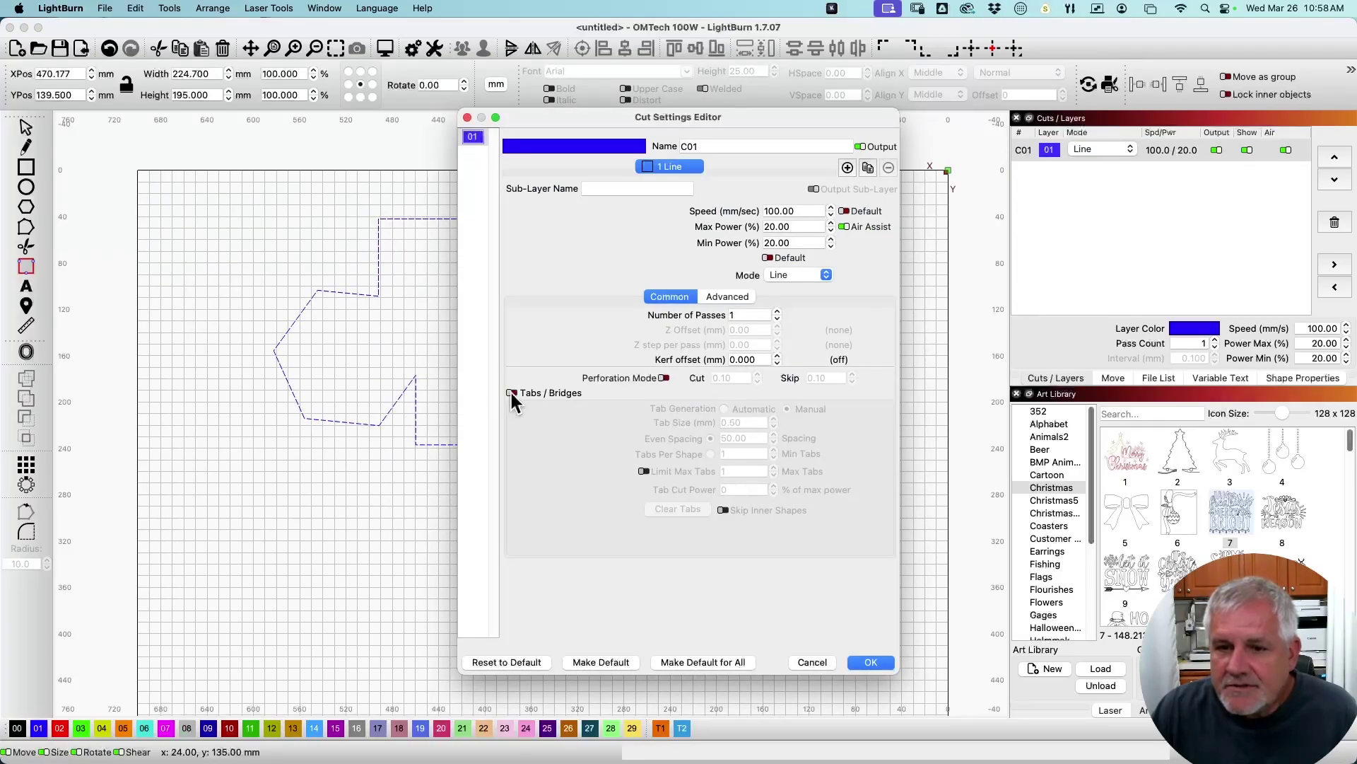
pyautogui.click(510, 392)
pyautogui.moveTo(587, 119); pyautogui.dragTo(720, 124)
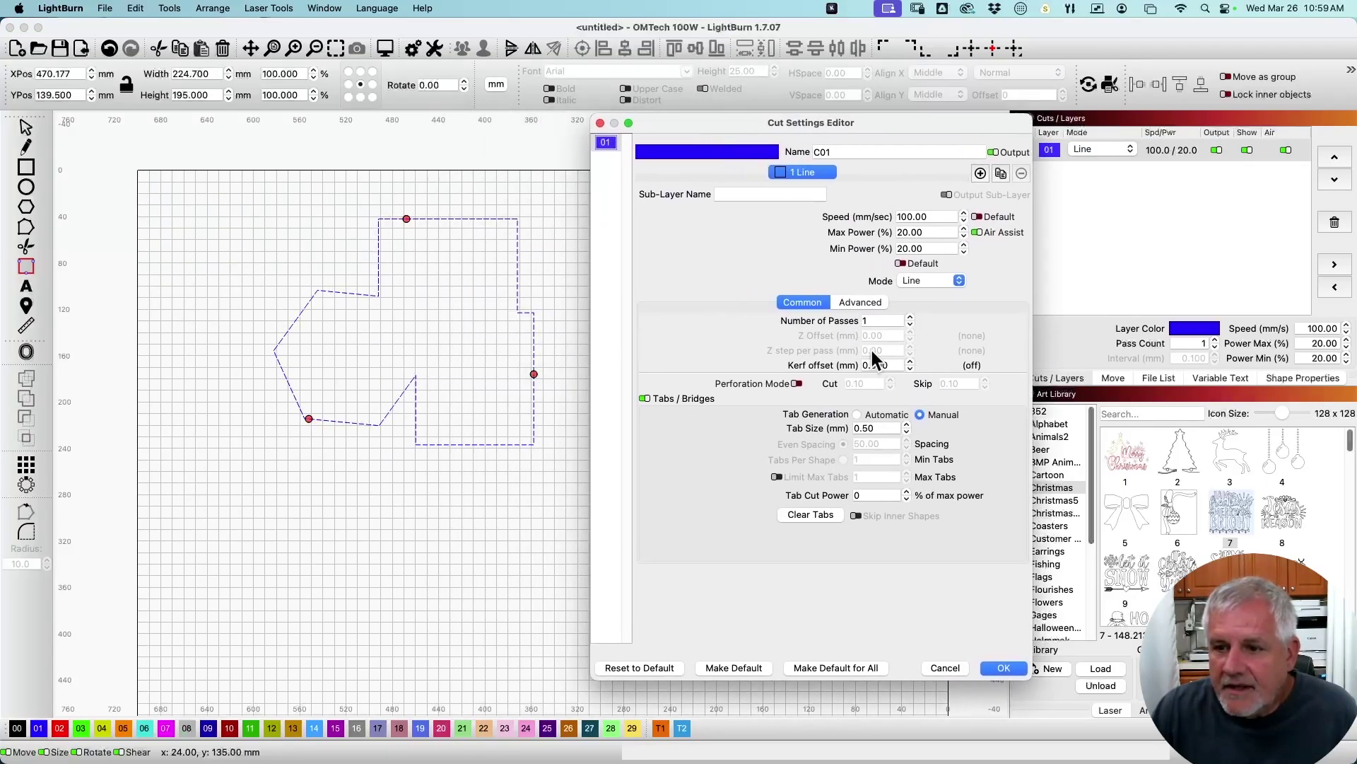
# Change tab generation to Automatic, replacing the manual tabs, and apply an even spacing of 100 mm.
pyautogui.click(858, 415)
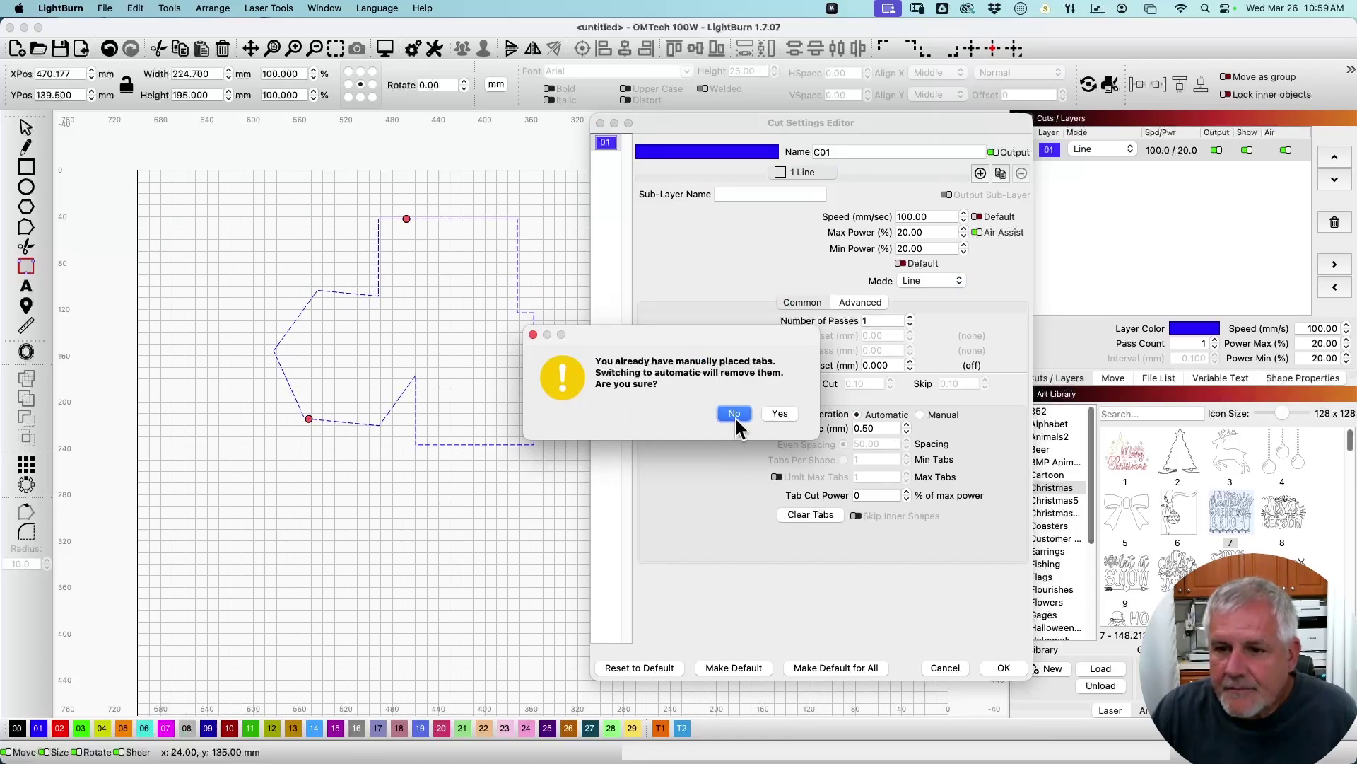
pyautogui.click(776, 414)
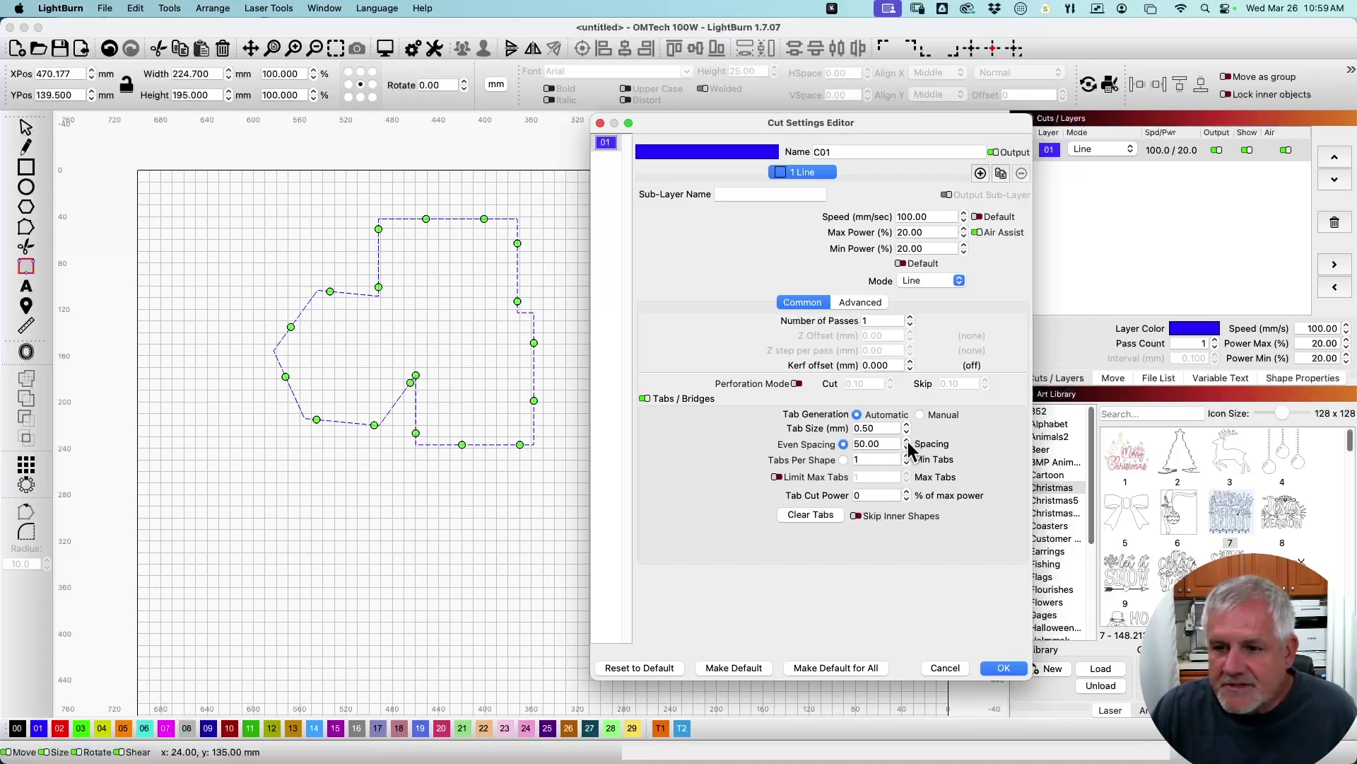
pyautogui.doubleClick(875, 443)
pyautogui.write('100')
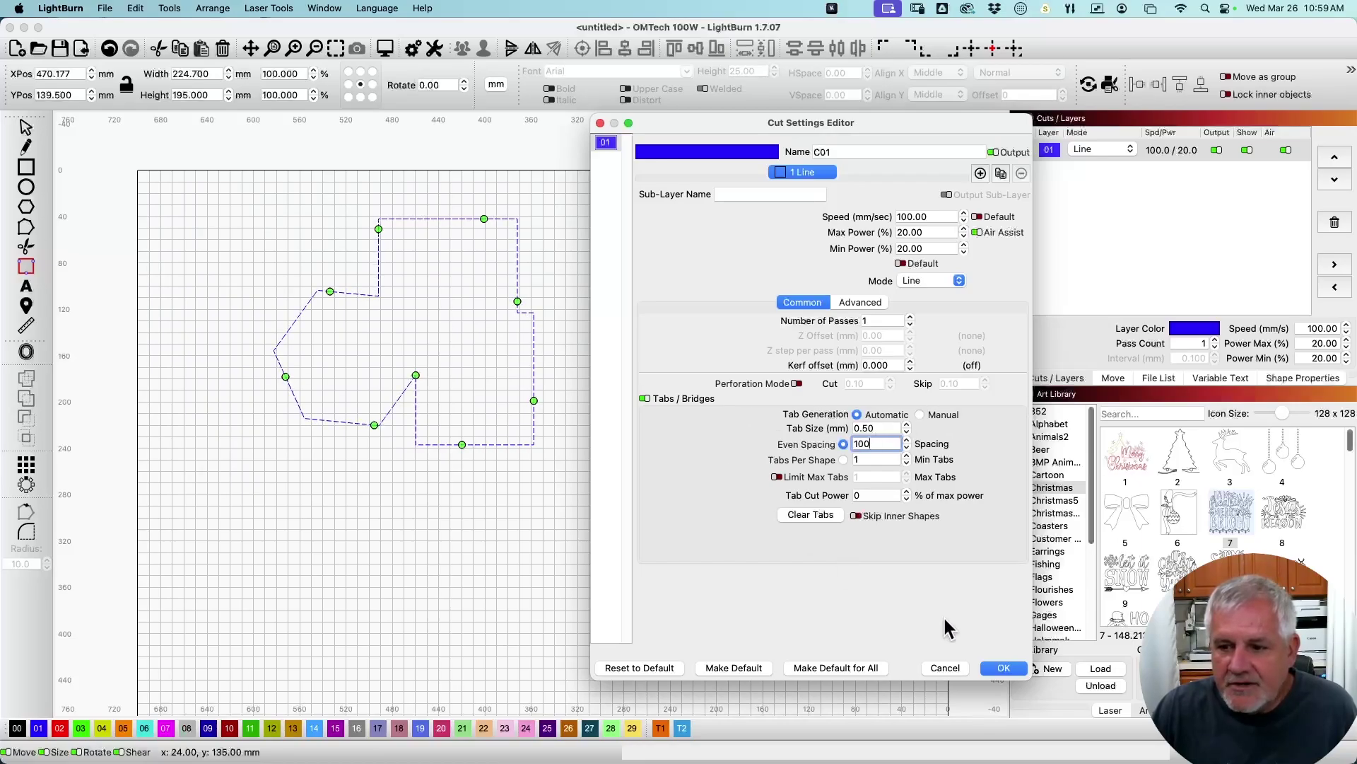
pyautogui.click(1003, 669)
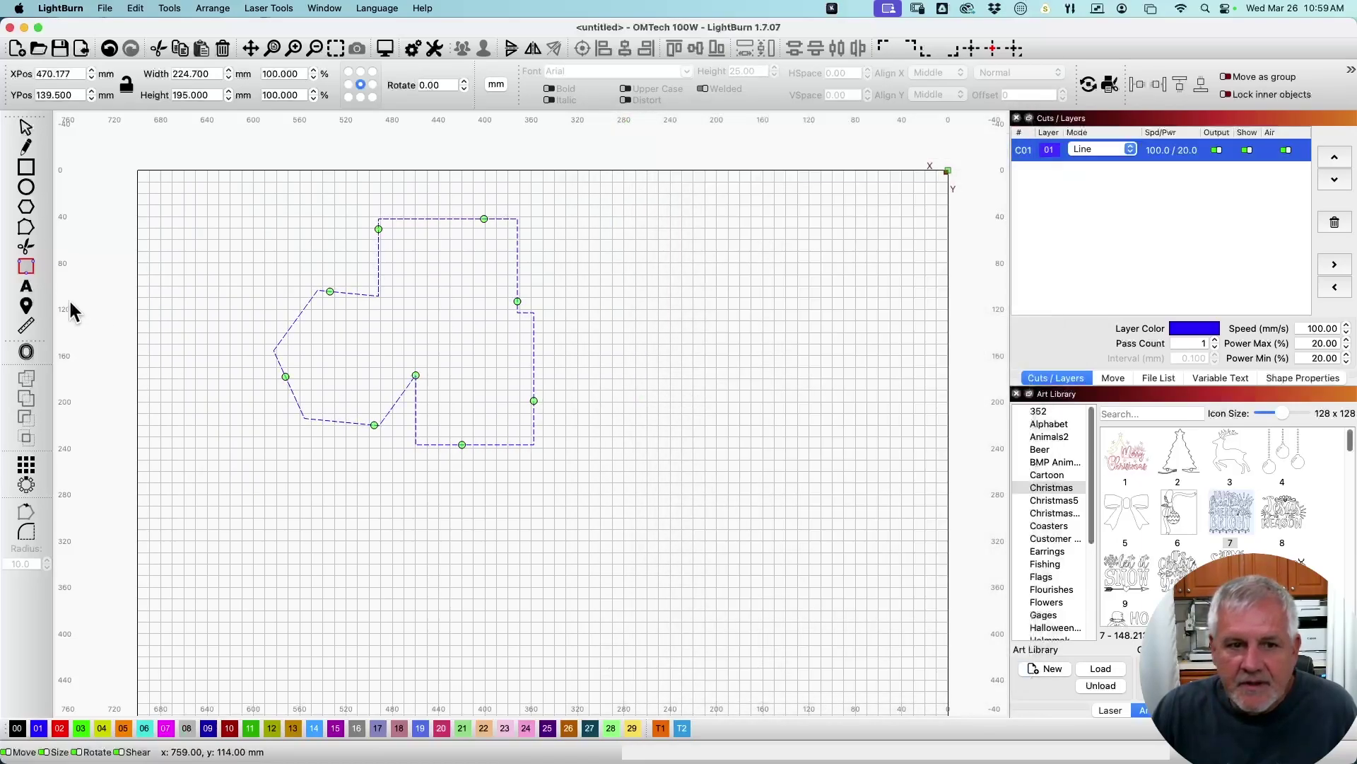
# Edit the tabs by hand: add one on the hexagon's upper left side, lower the one on the upper rectangle's left side, and remove unwanted ones.
pyautogui.click(299, 312)
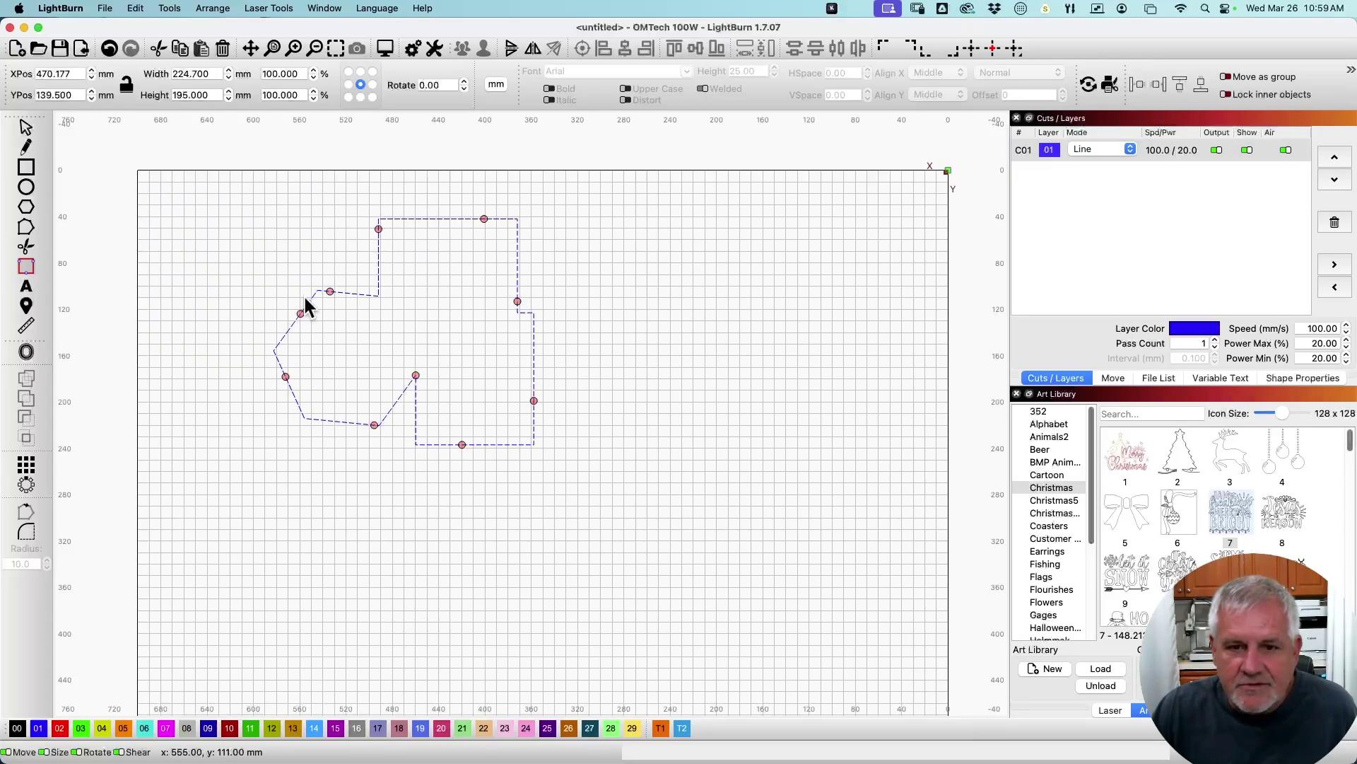
pyautogui.click(362, 294)
pyautogui.moveTo(377, 228); pyautogui.dragTo(379, 244)
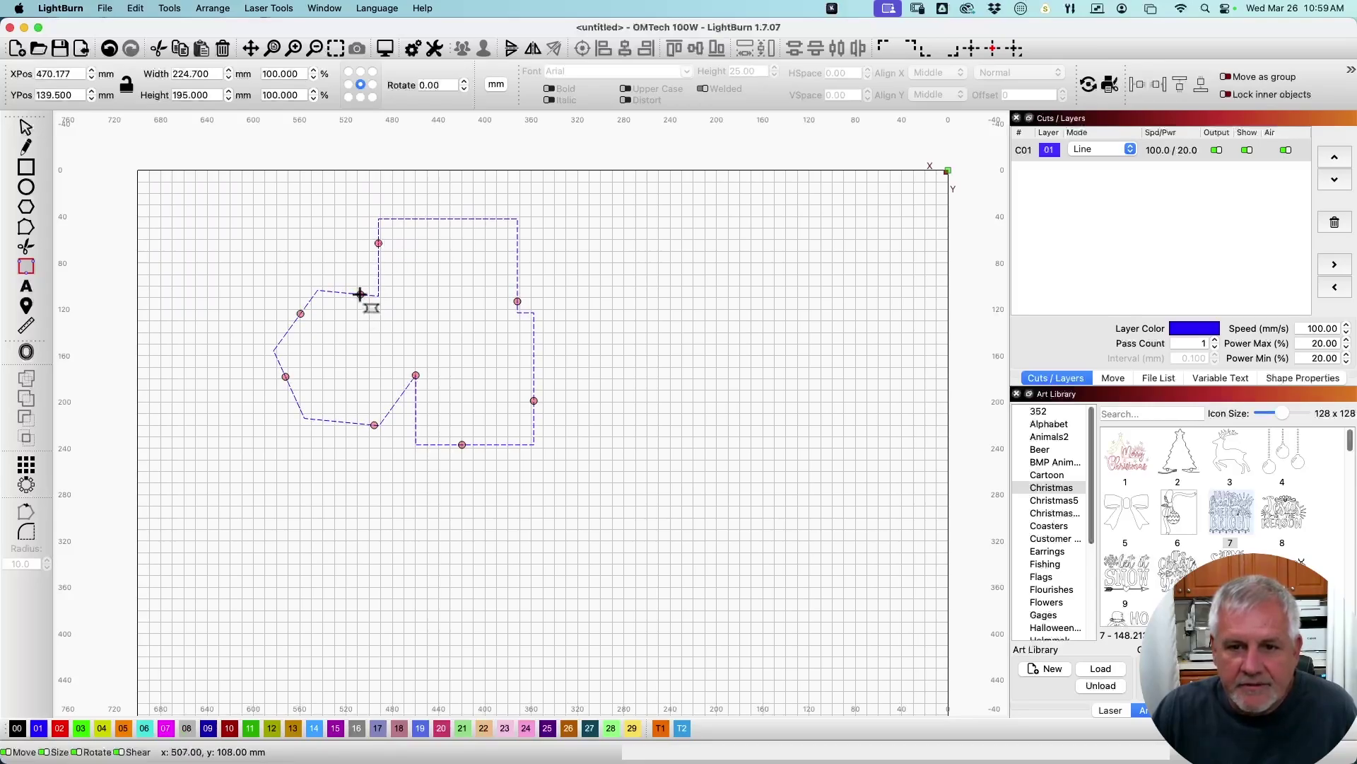
pyautogui.moveTo(360, 294); pyautogui.dragTo(381, 418)
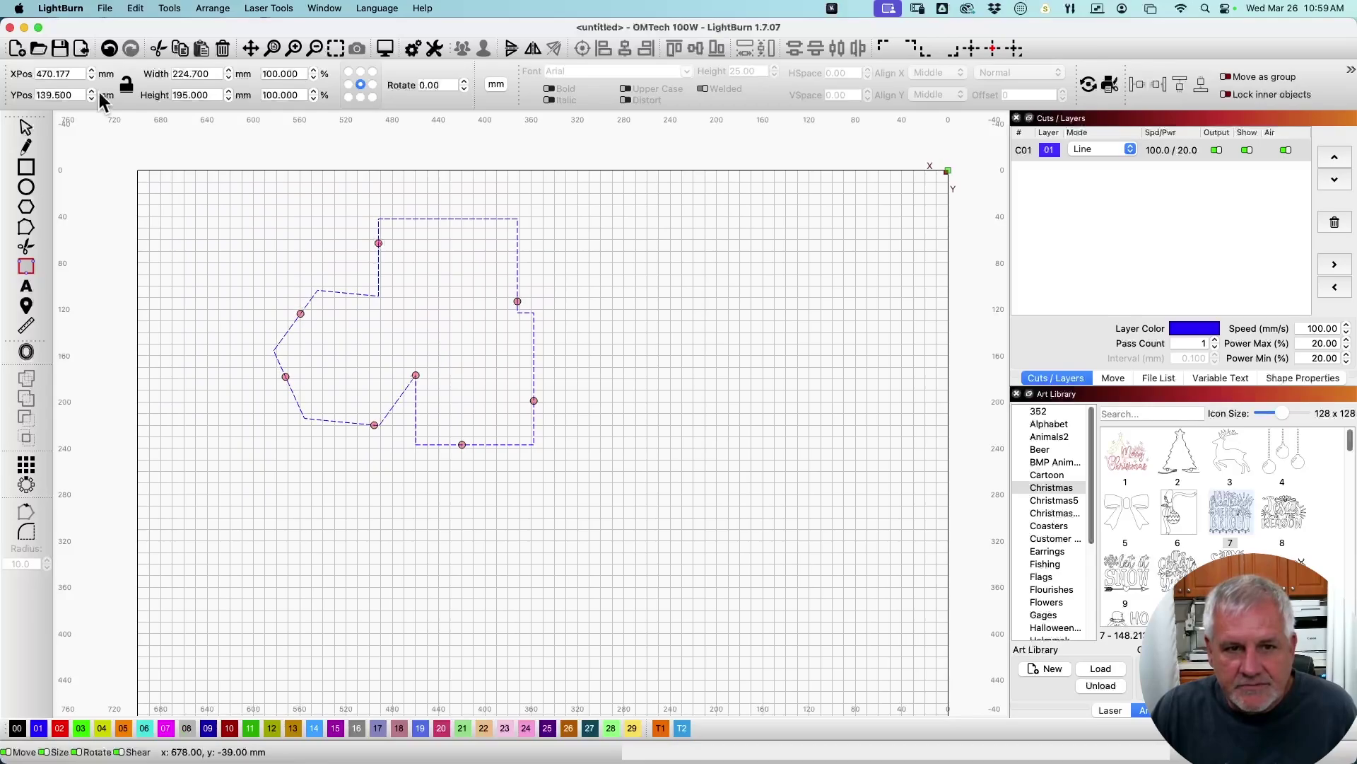
# Return to the selection tool, preview the tabbed outline, and turn off the preview's Invert option.
pyautogui.click(27, 133)
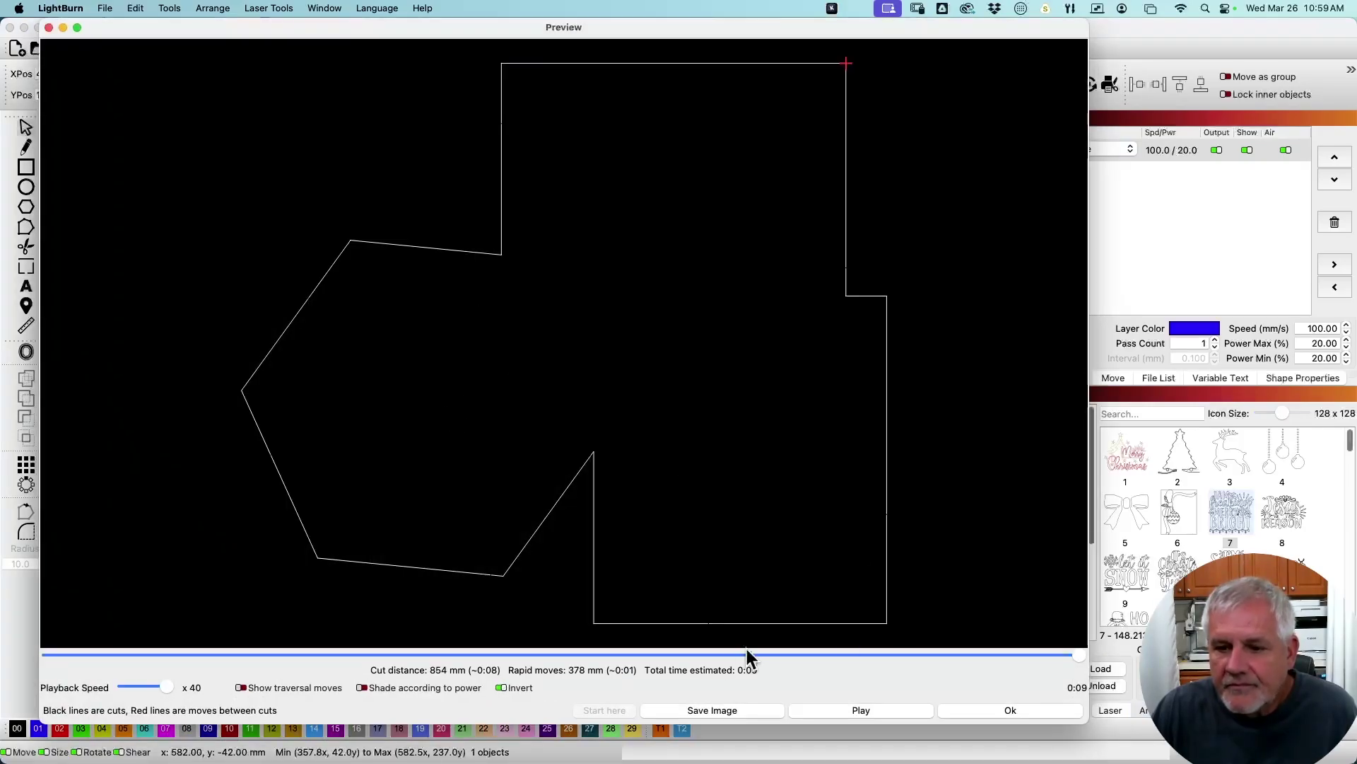
pyautogui.click(503, 686)
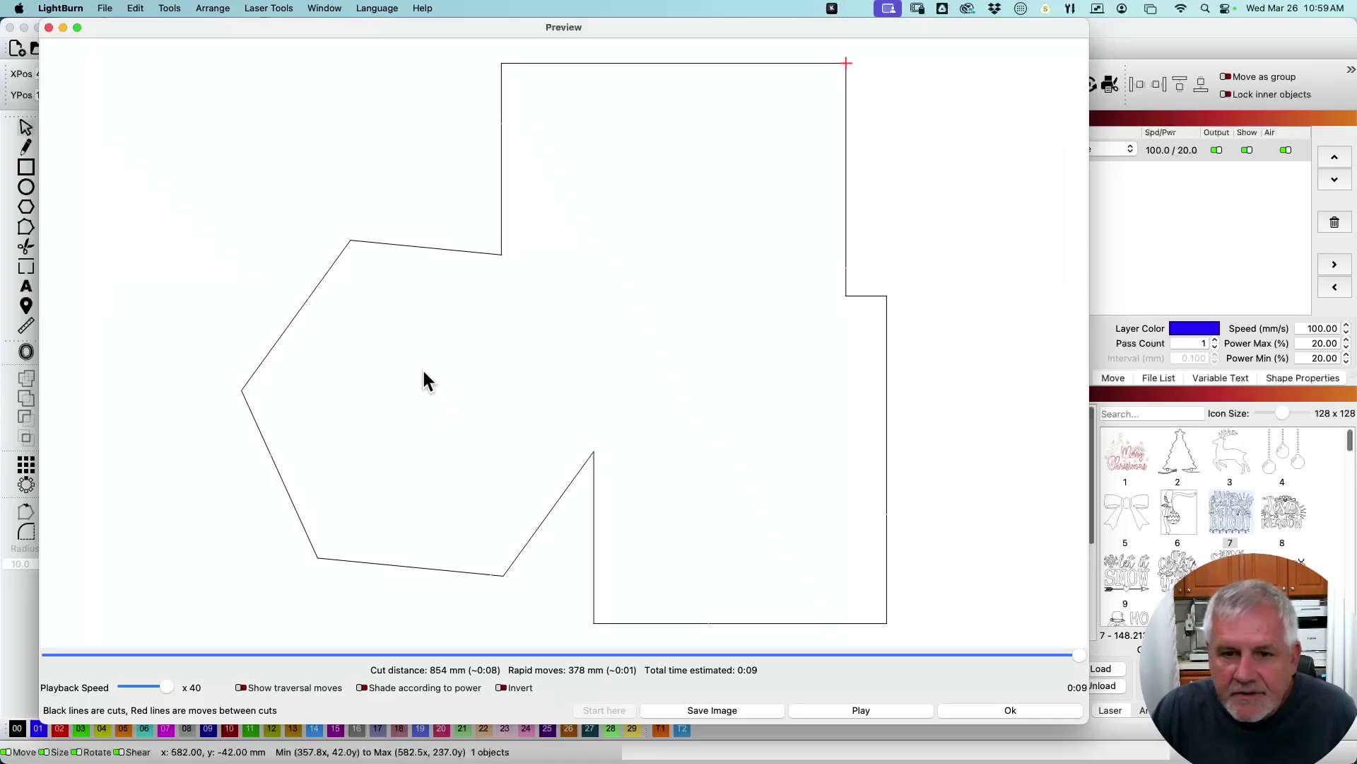
# Examine the tab gaps in the previewed outline up close, along the hexagon's sides and the lower rectangle's bottom edge.
pyautogui.scroll(5, 495, 480)
pyautogui.scroll(-2, 534, 415)
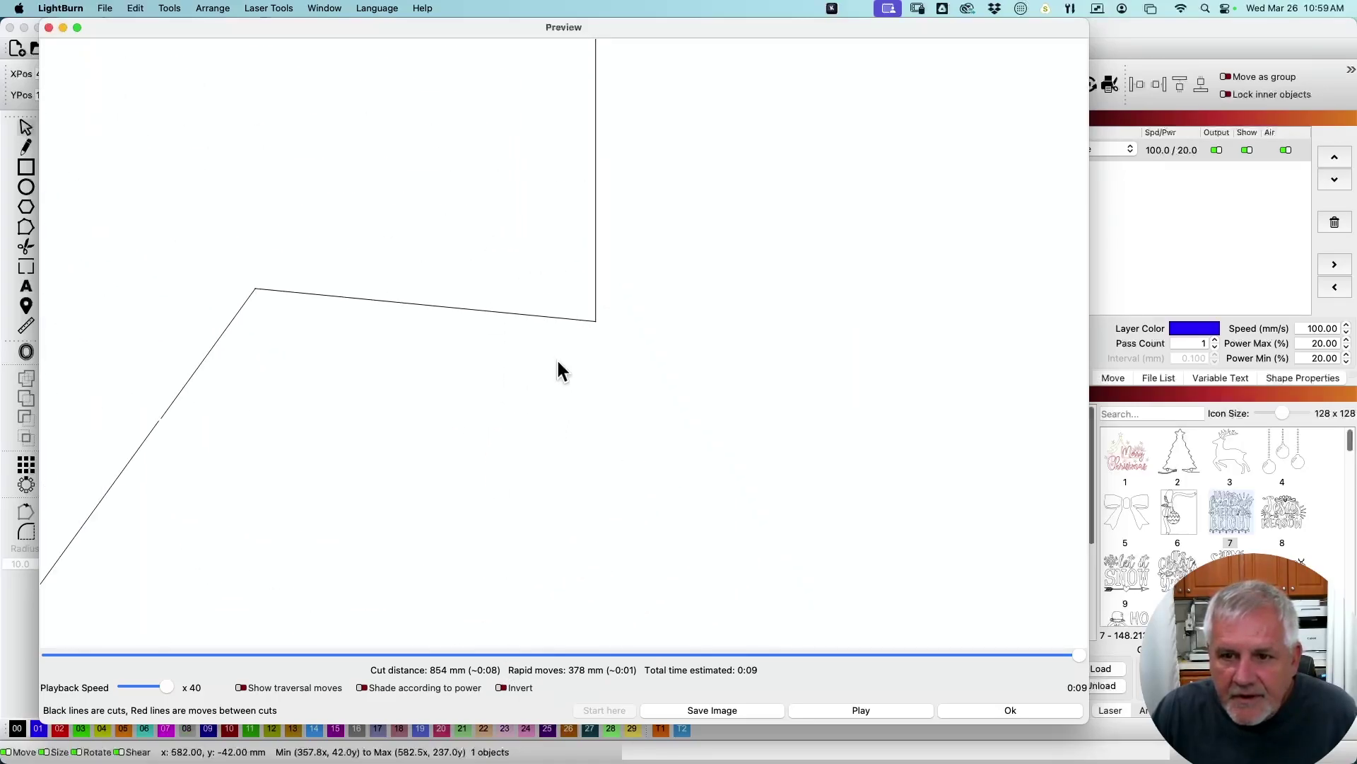
pyautogui.scroll(-2, 566, 304)
pyautogui.scroll(-3, 342, 503)
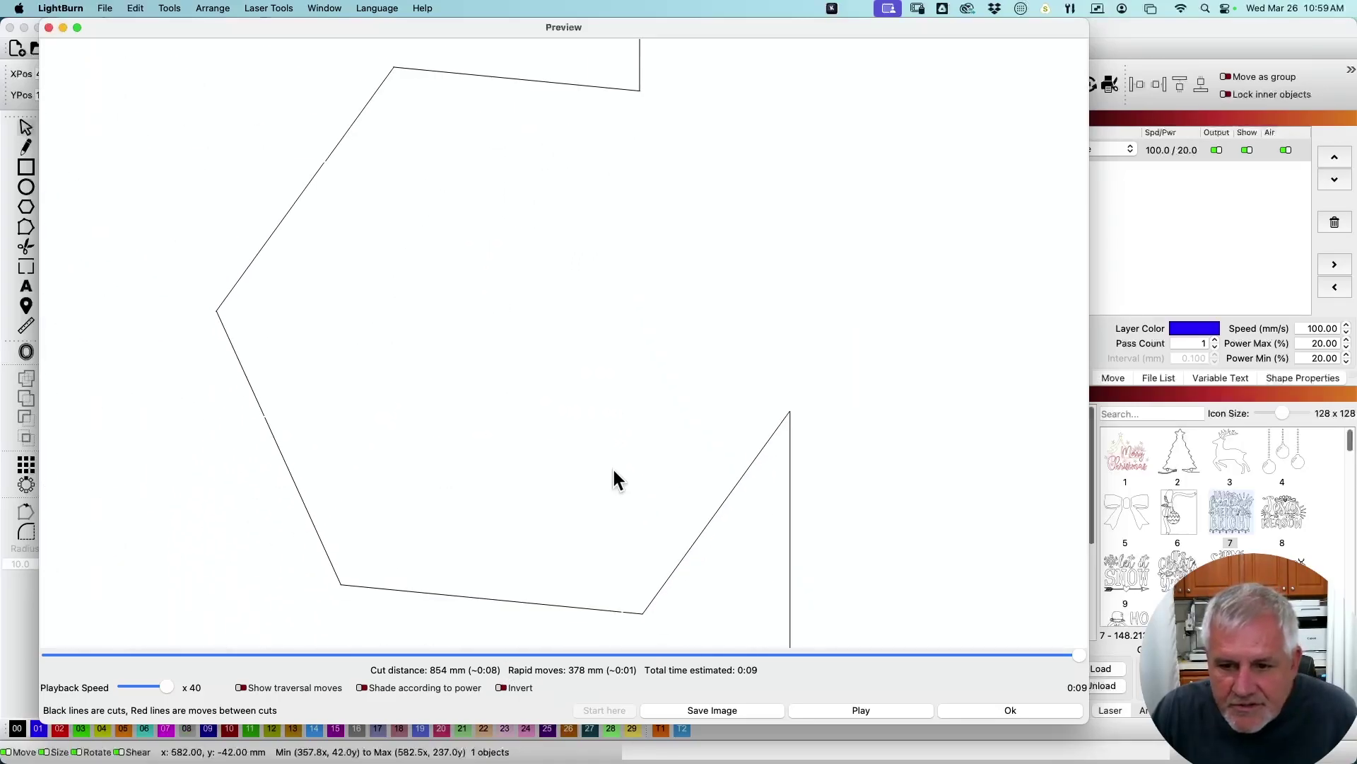
pyautogui.scroll(5, 614, 471)
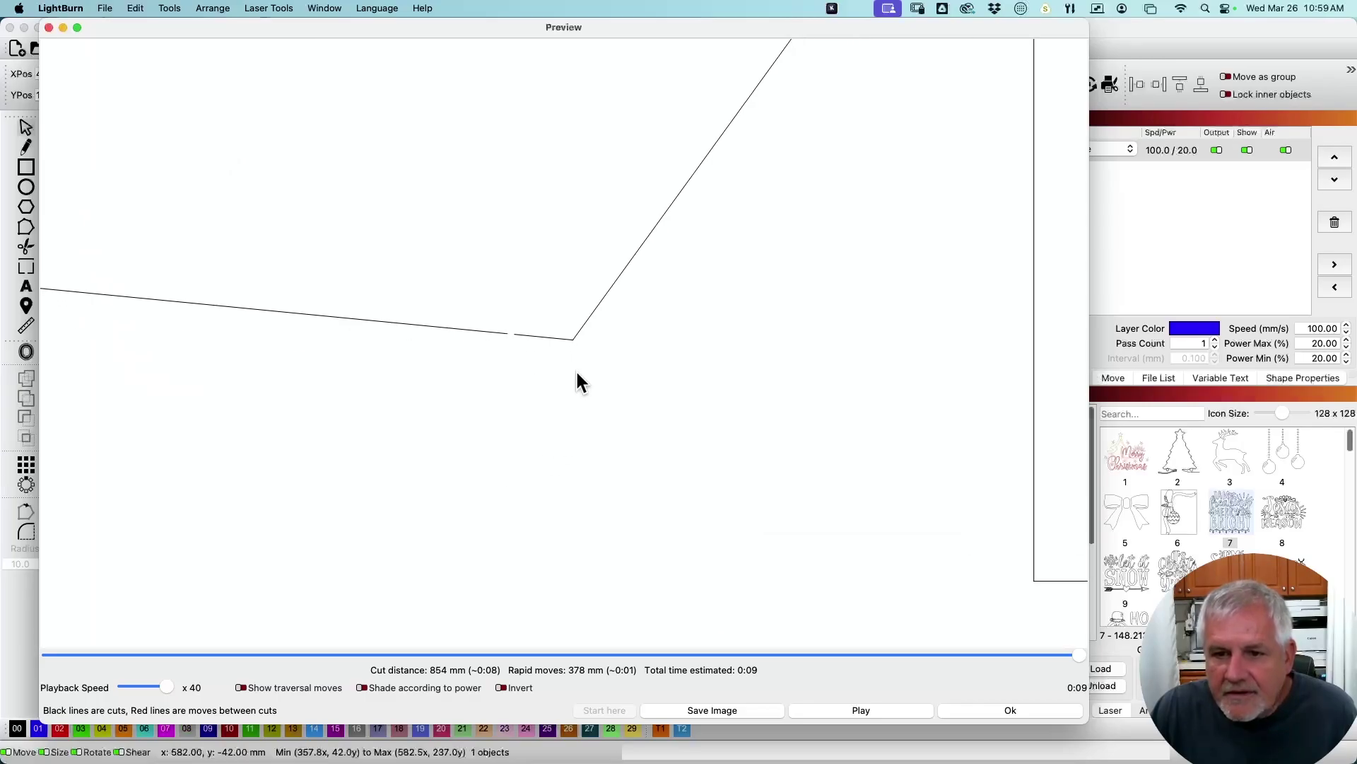
pyautogui.scroll(2, 518, 361)
pyautogui.scroll(-1, 500, 314)
pyautogui.scroll(-4, 930, 546)
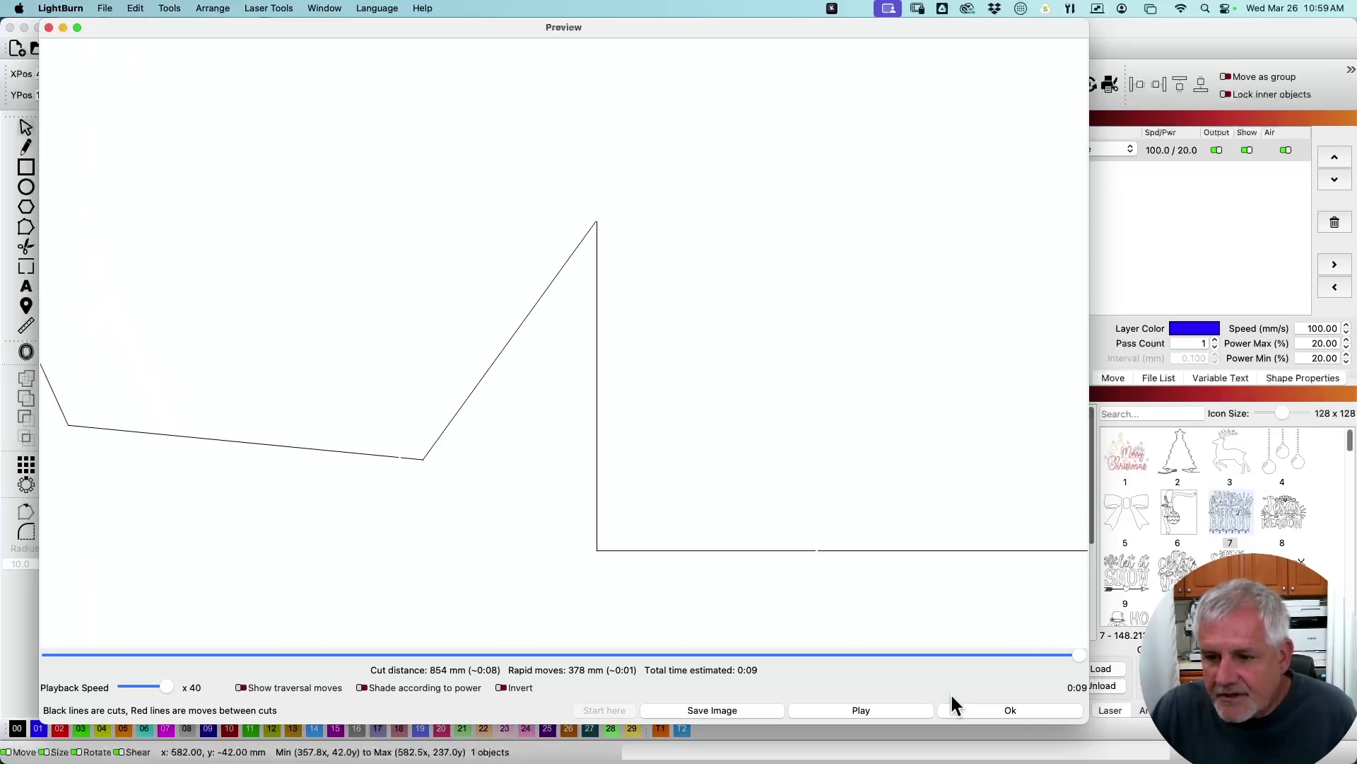
# Close the preview and delete the tabbed outline from the workspace.
pyautogui.click(1008, 711)
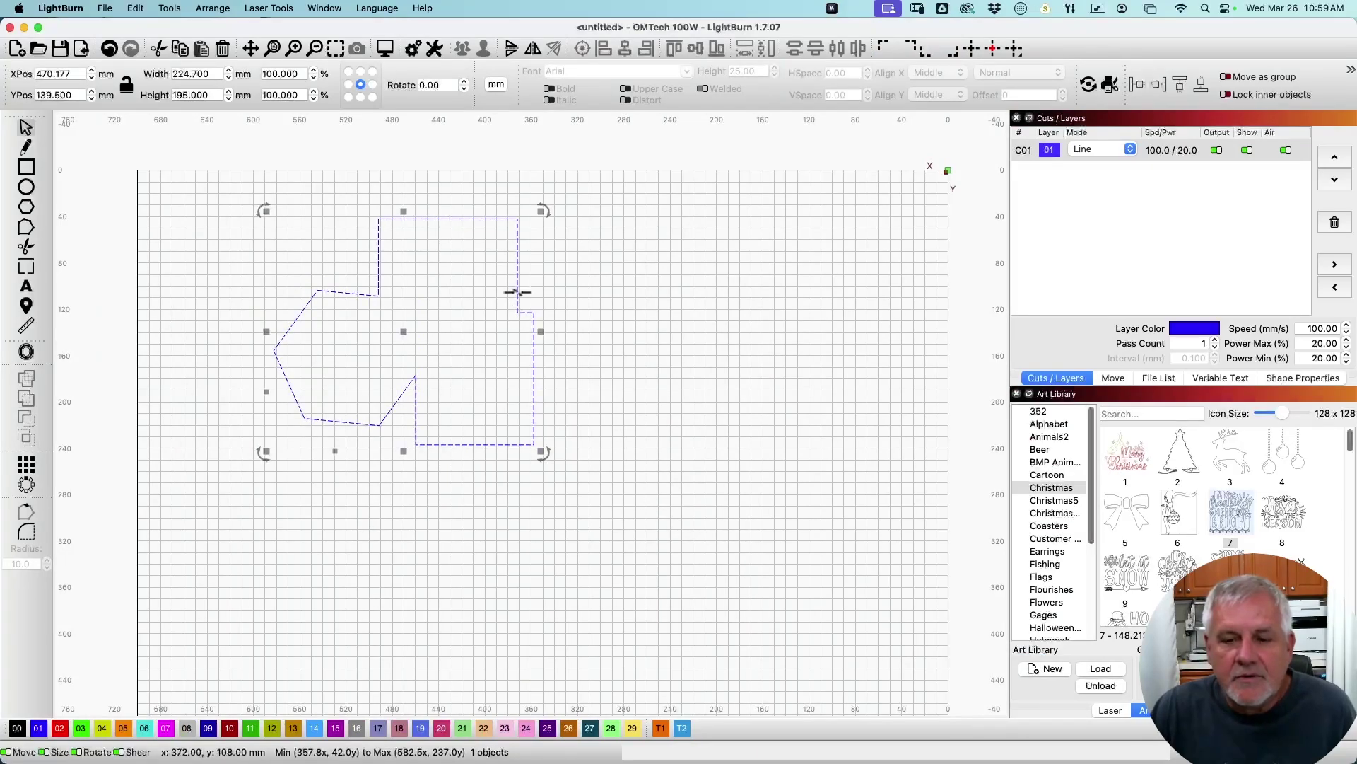
pyautogui.press('Delete')
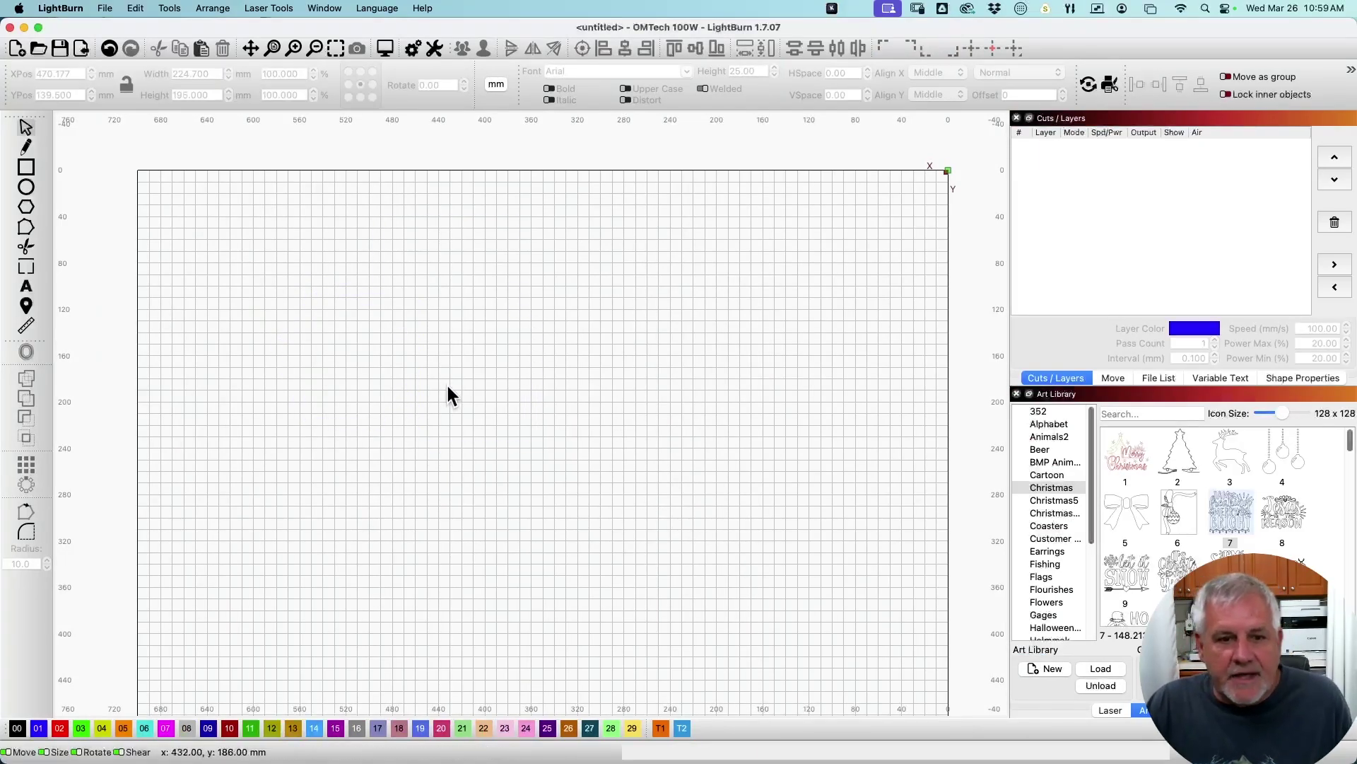